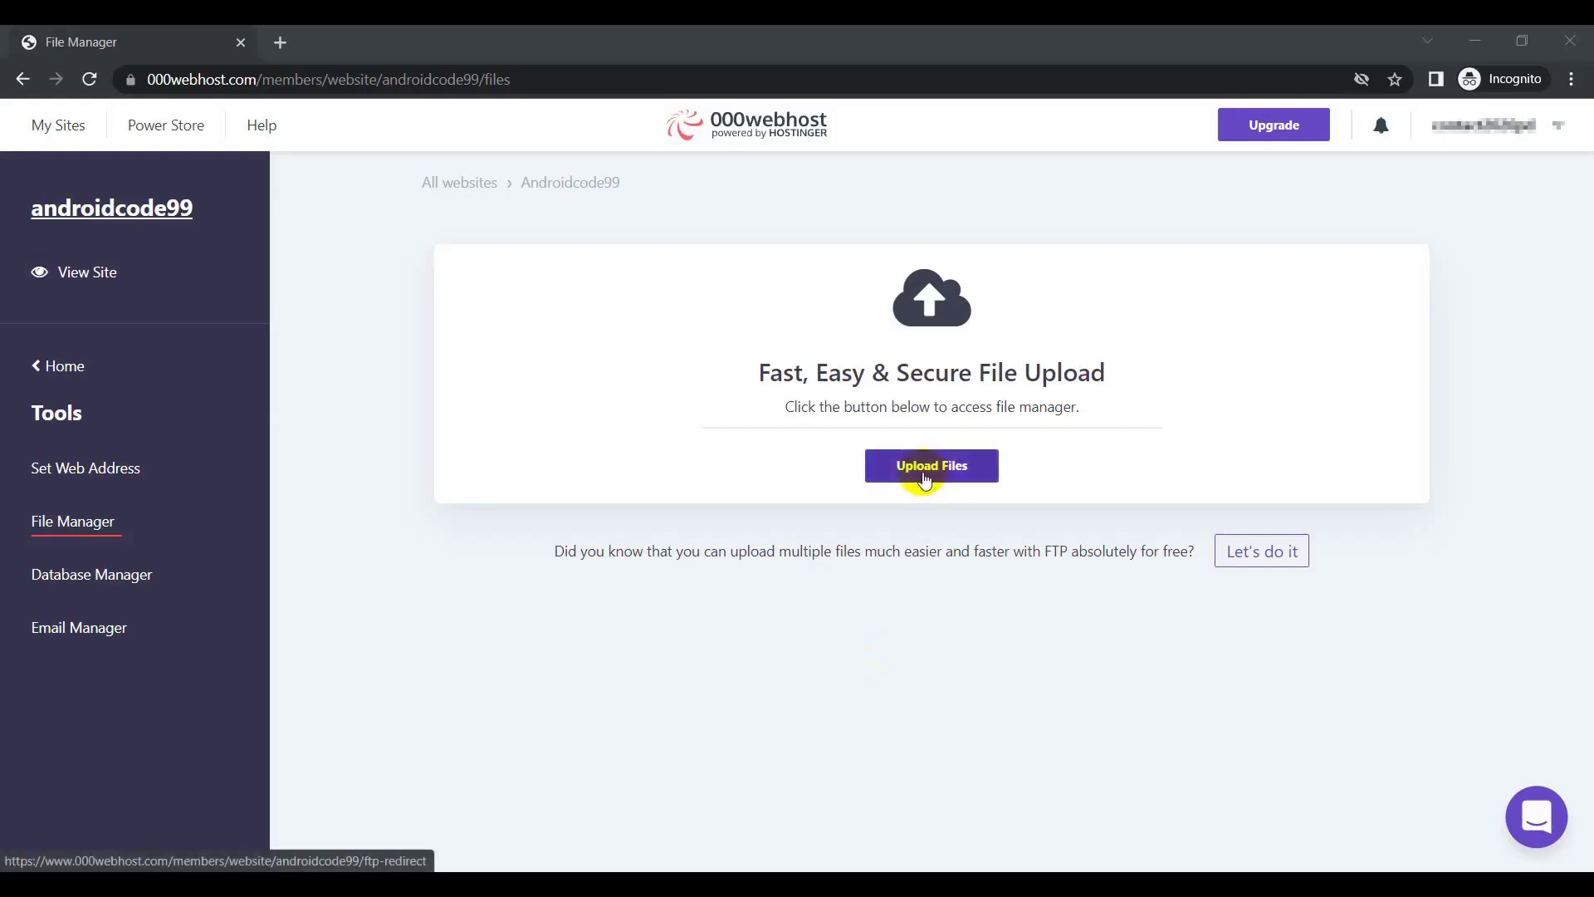
Launch the site's file manager in a new browser tab from Upload Files.
left_click(923, 472)
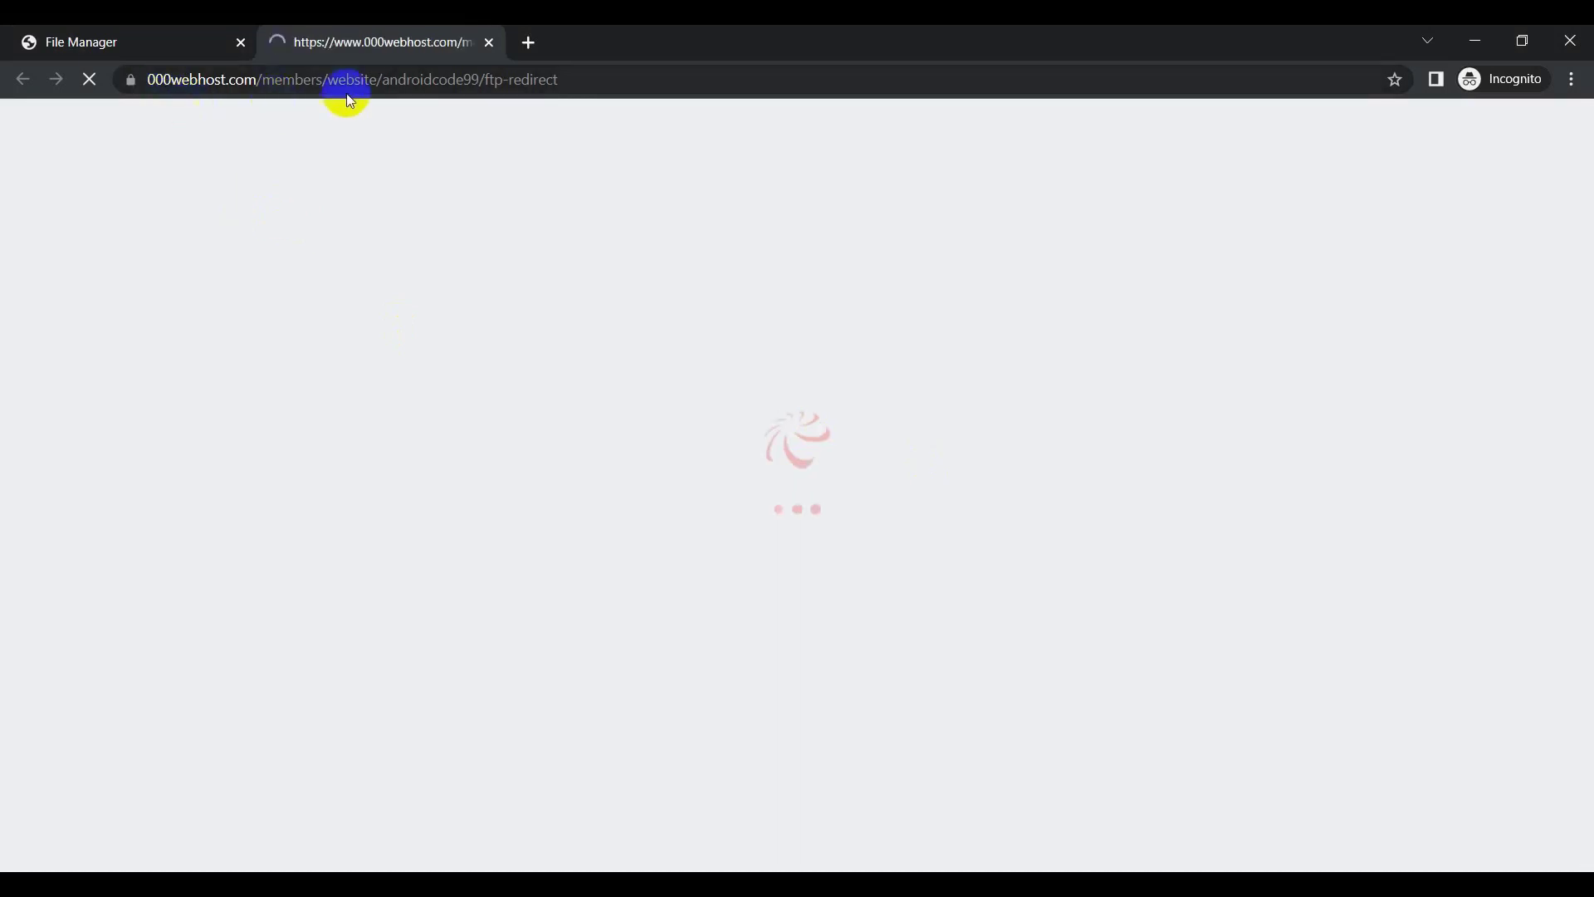
Launch phpMyAdmin from Database Manager > Manage, then go back to the File Manager tab.
left_click(175, 46)
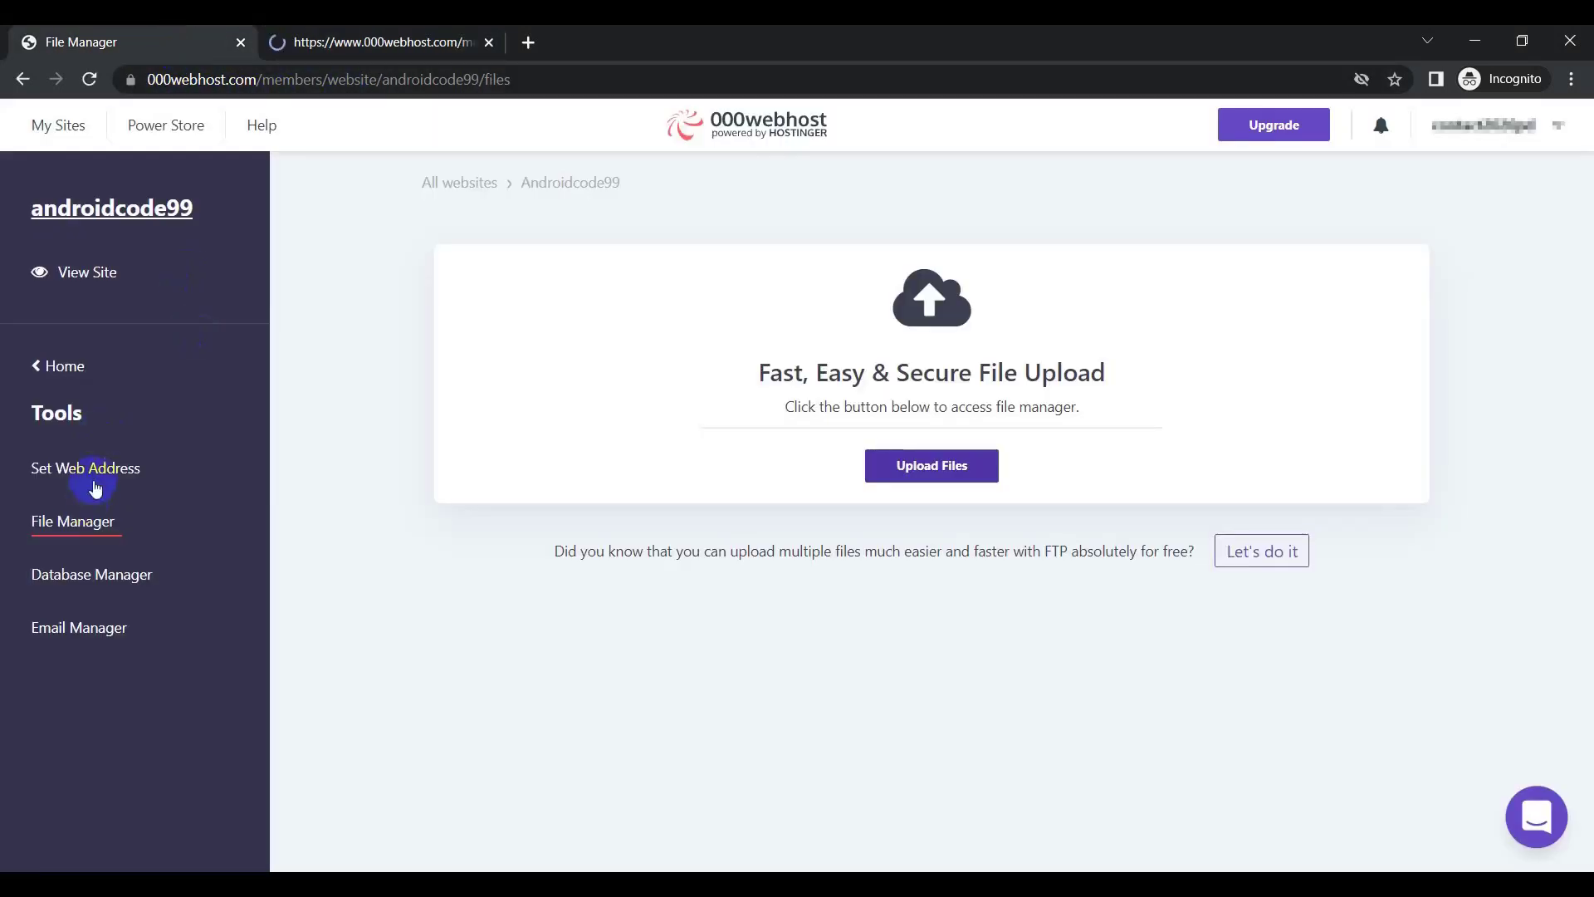
left_click(106, 573)
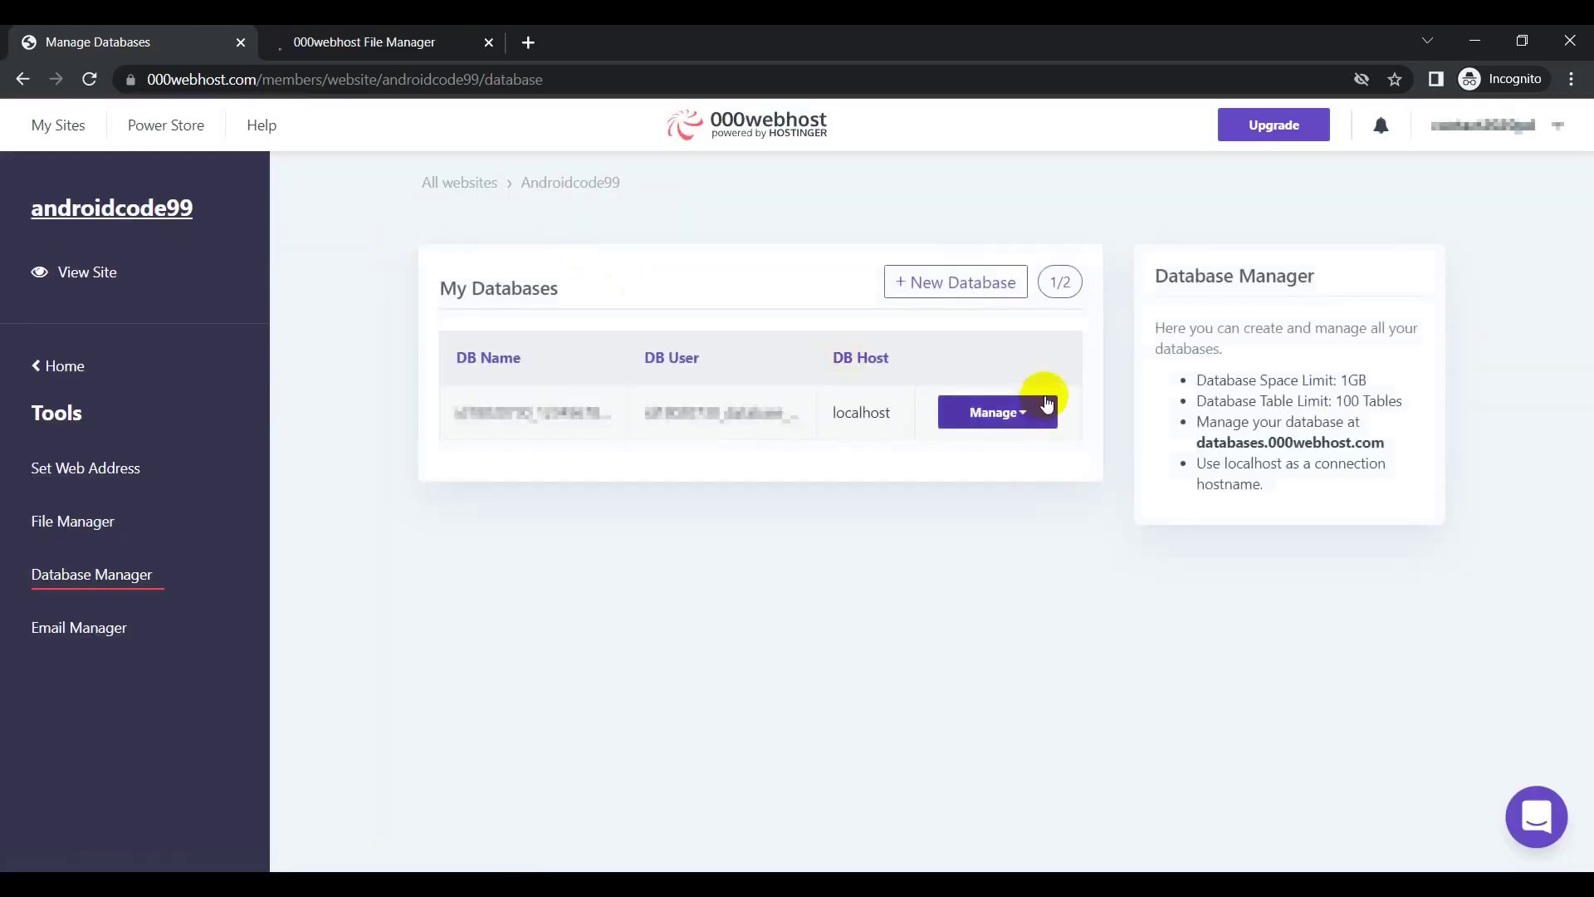
left_click(1022, 410)
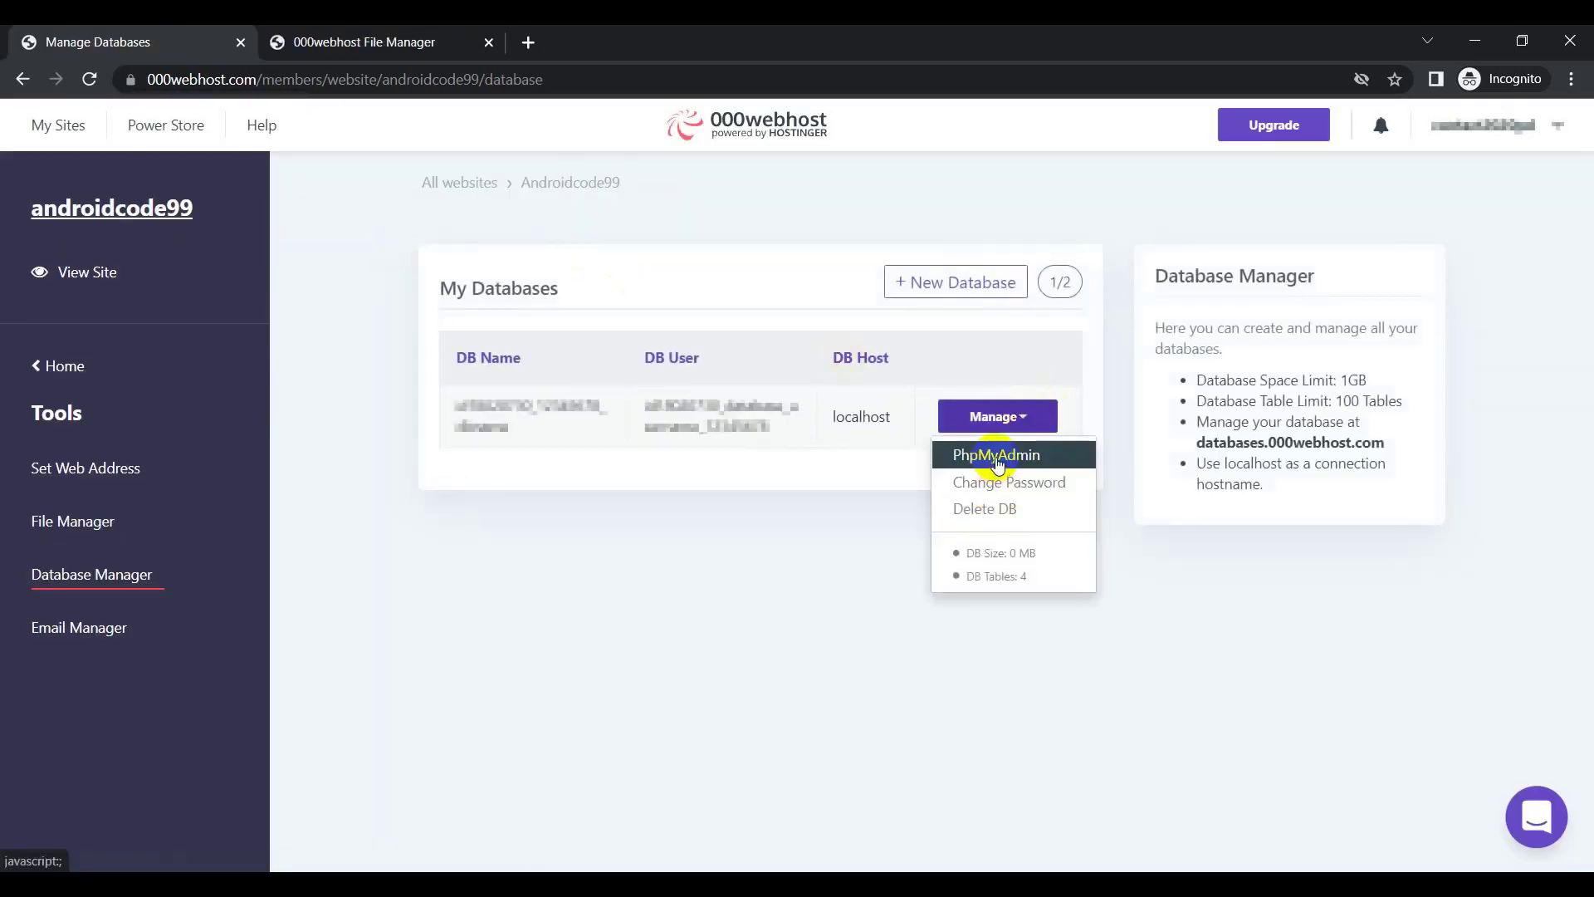
left_click(996, 456)
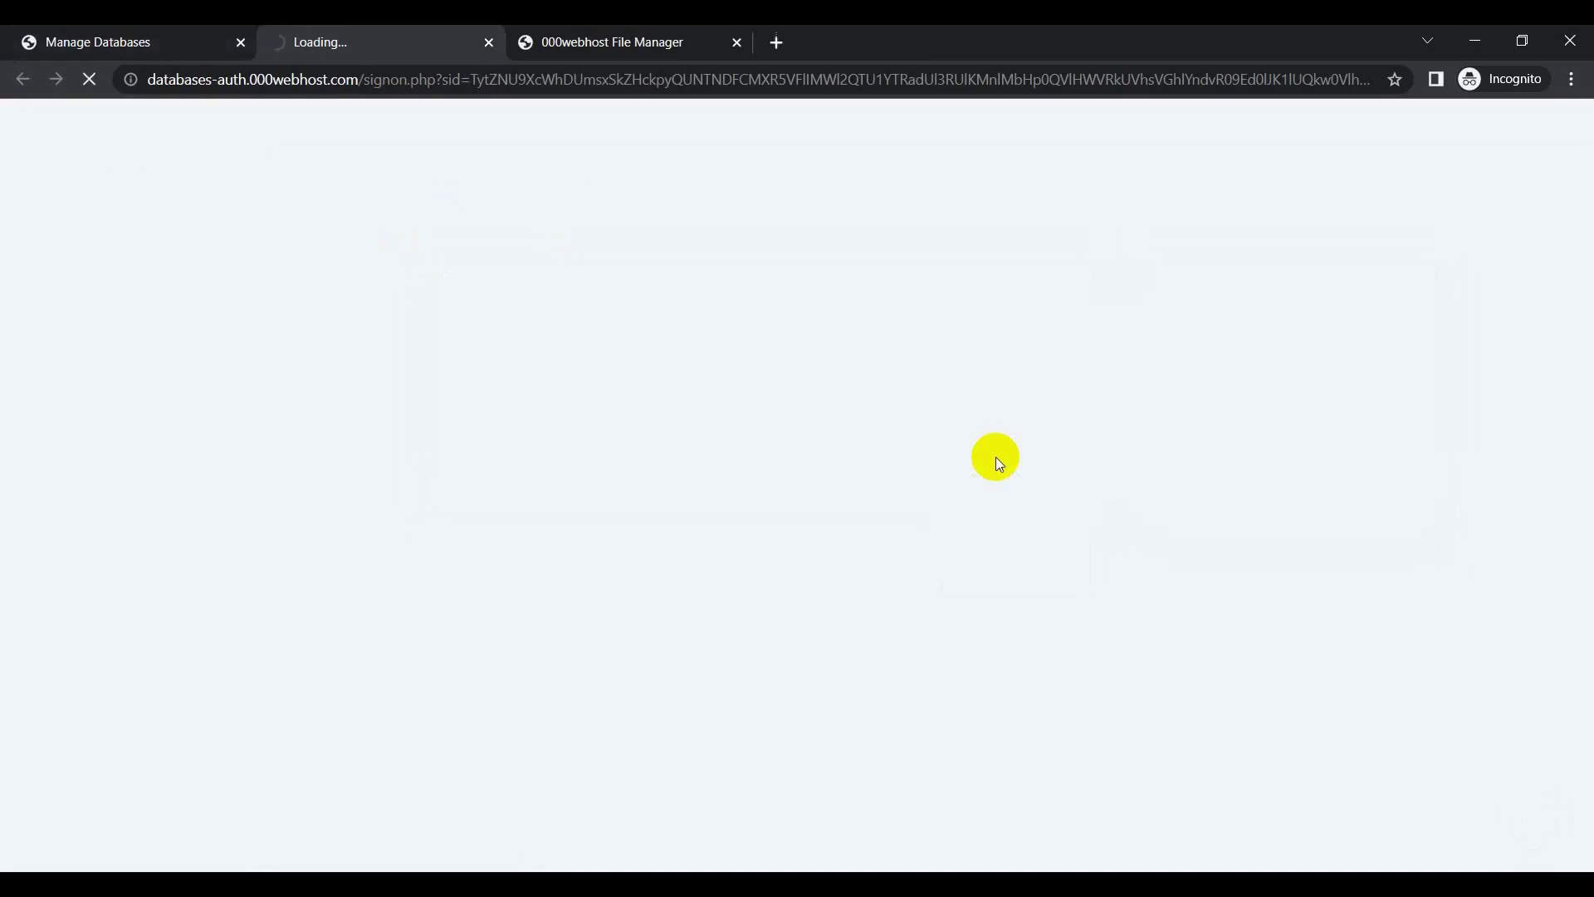
left_click(573, 41)
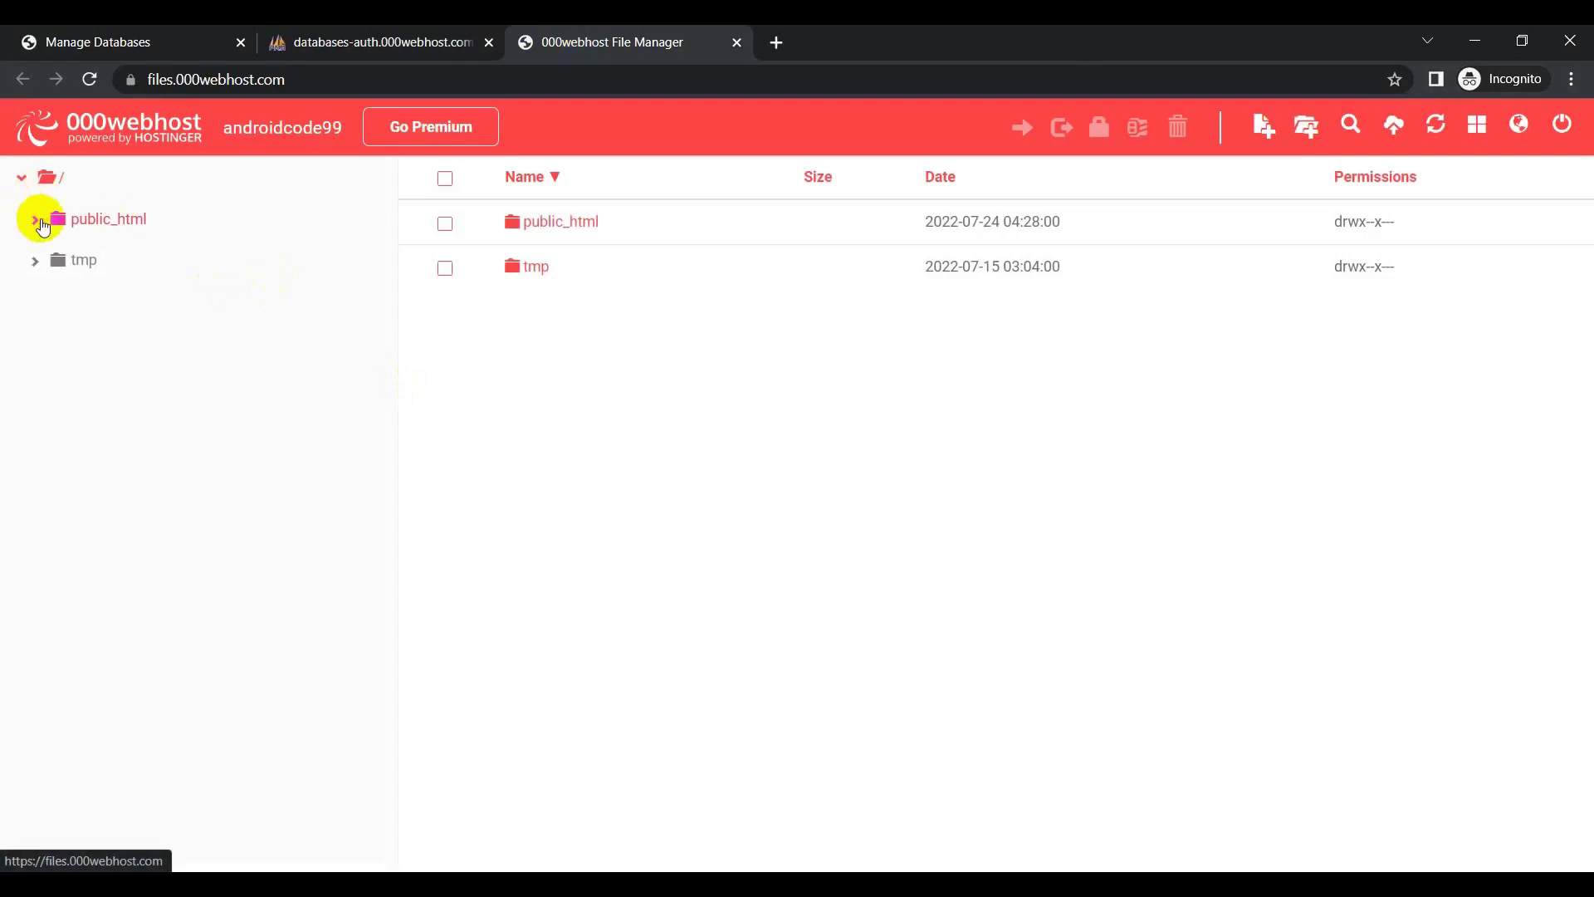
Add a folder named student inside public_html.
left_click(41, 223)
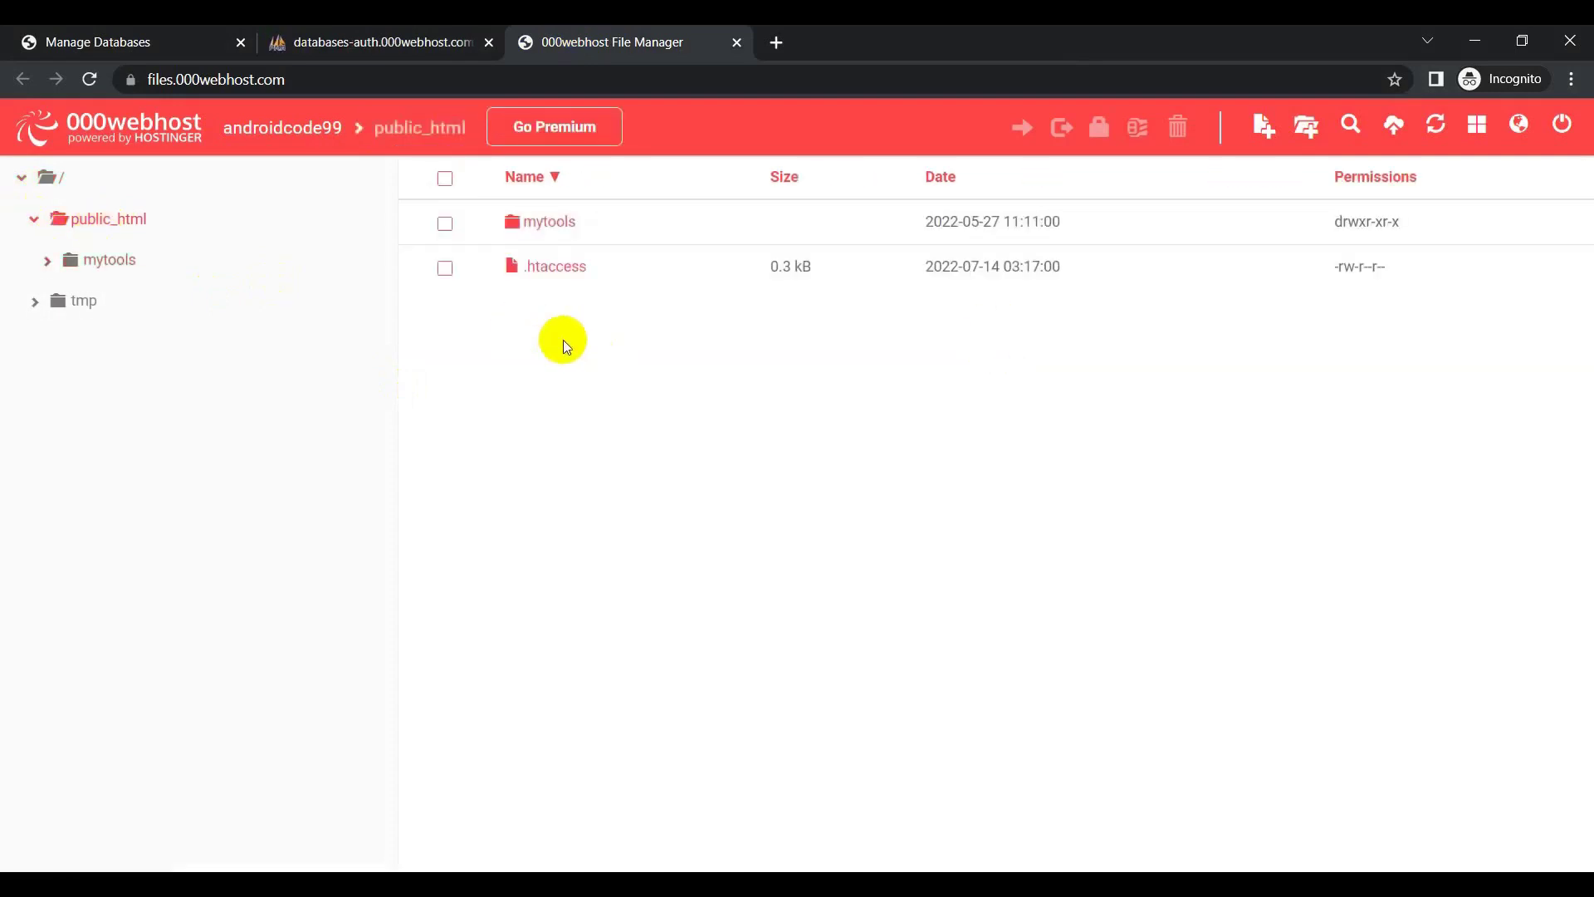
left_click(1306, 128)
type("student")
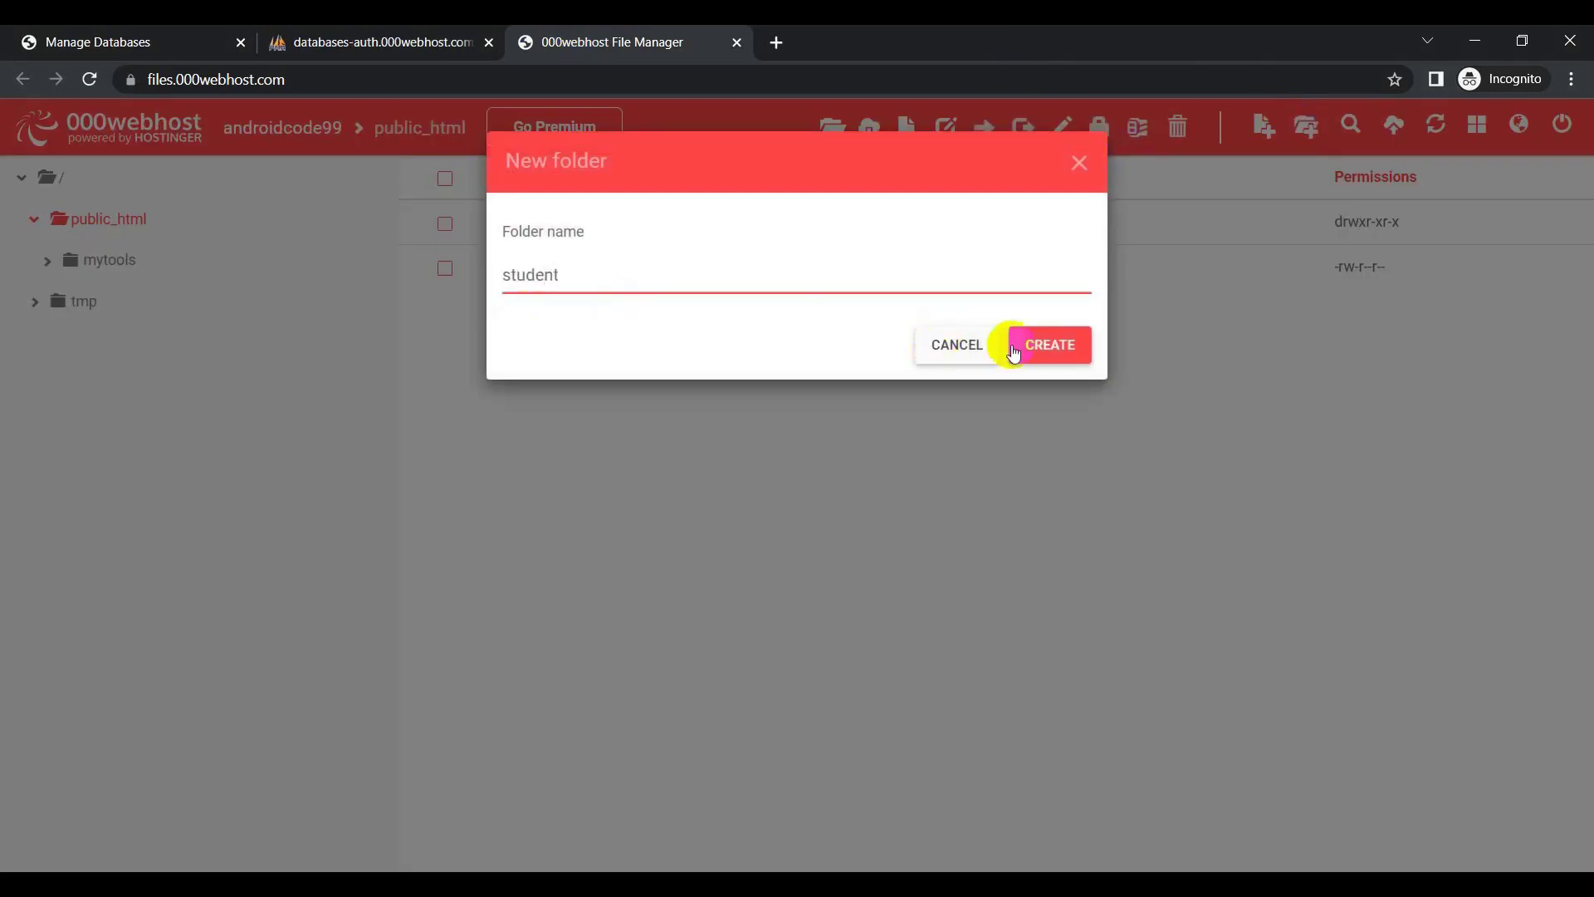
left_click(1048, 344)
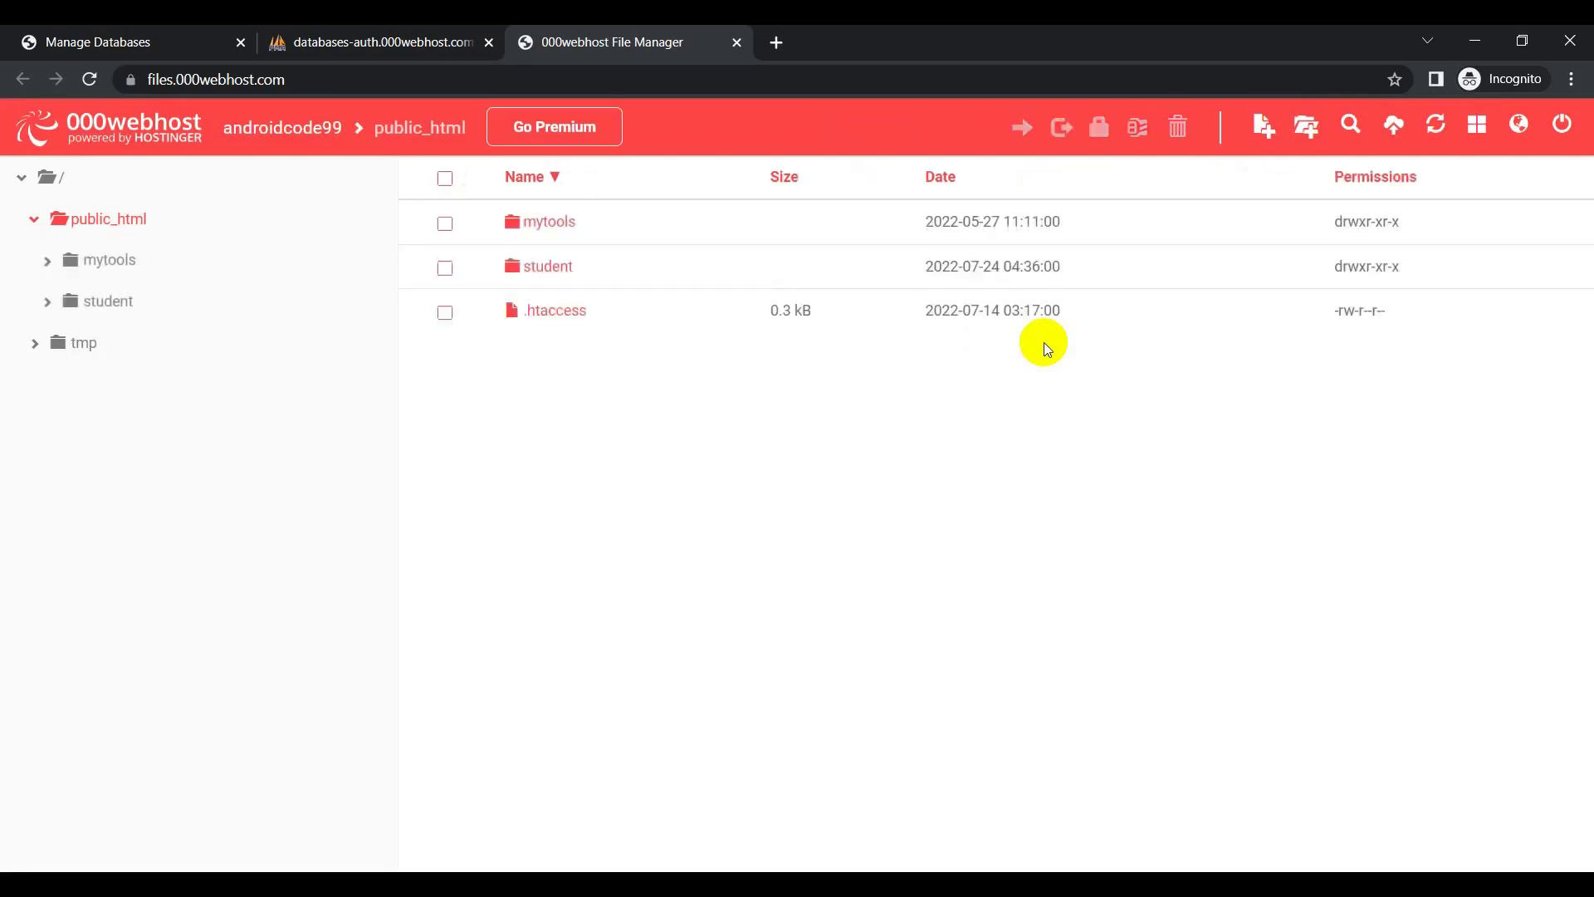
In the site's database, start a table named studenttbl with 3 columns.
left_click(321, 39)
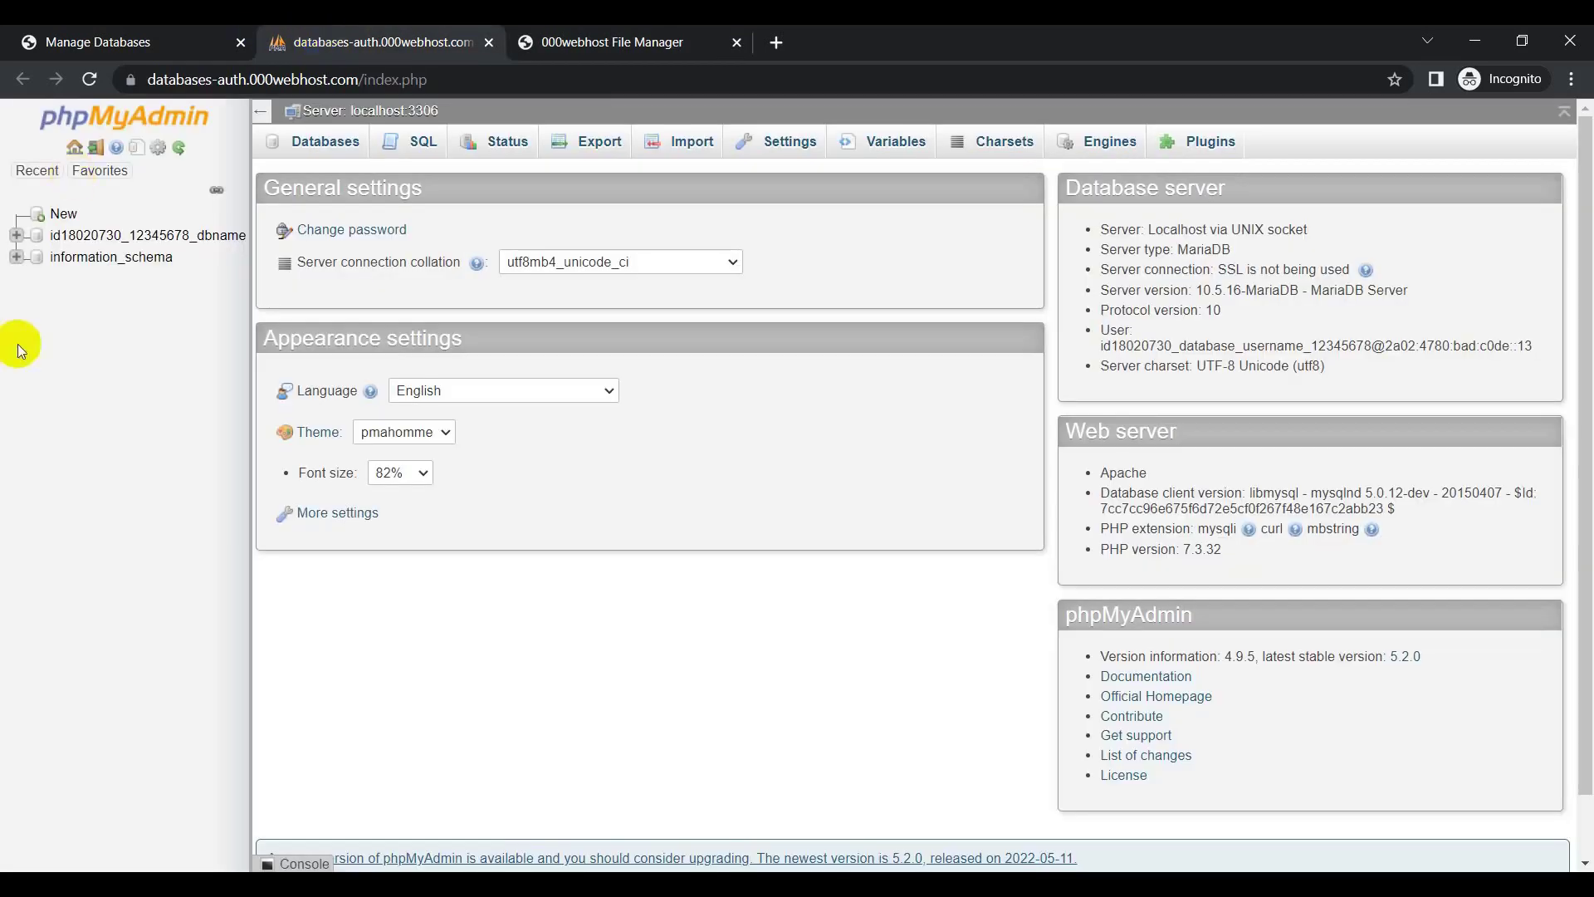
left_click(136, 237)
type("studenttbl")
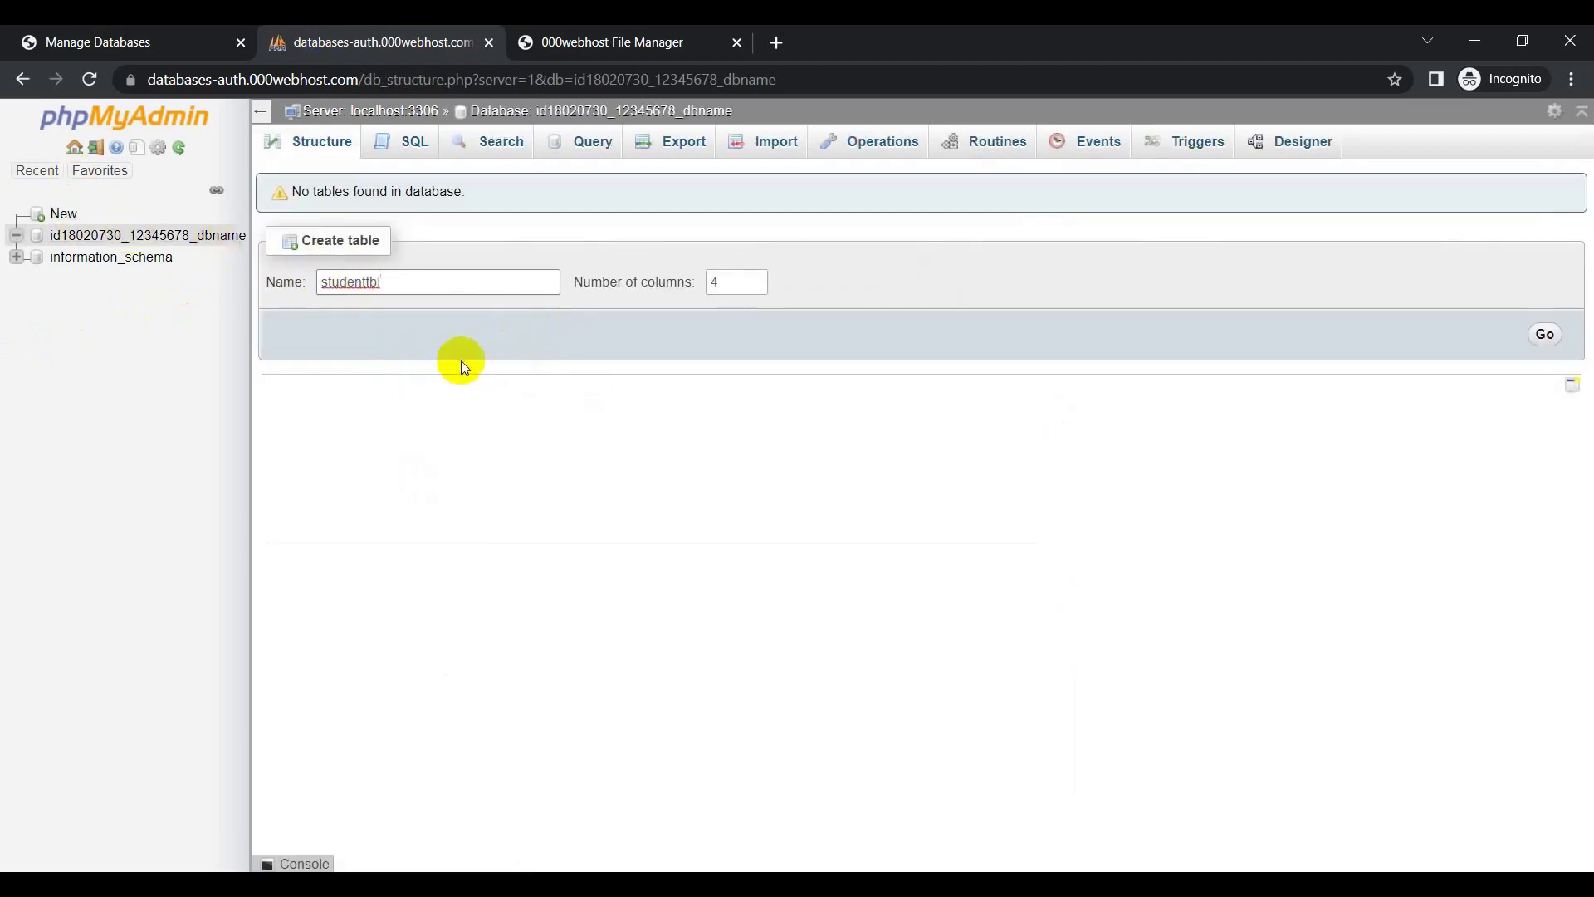
left_click(755, 287)
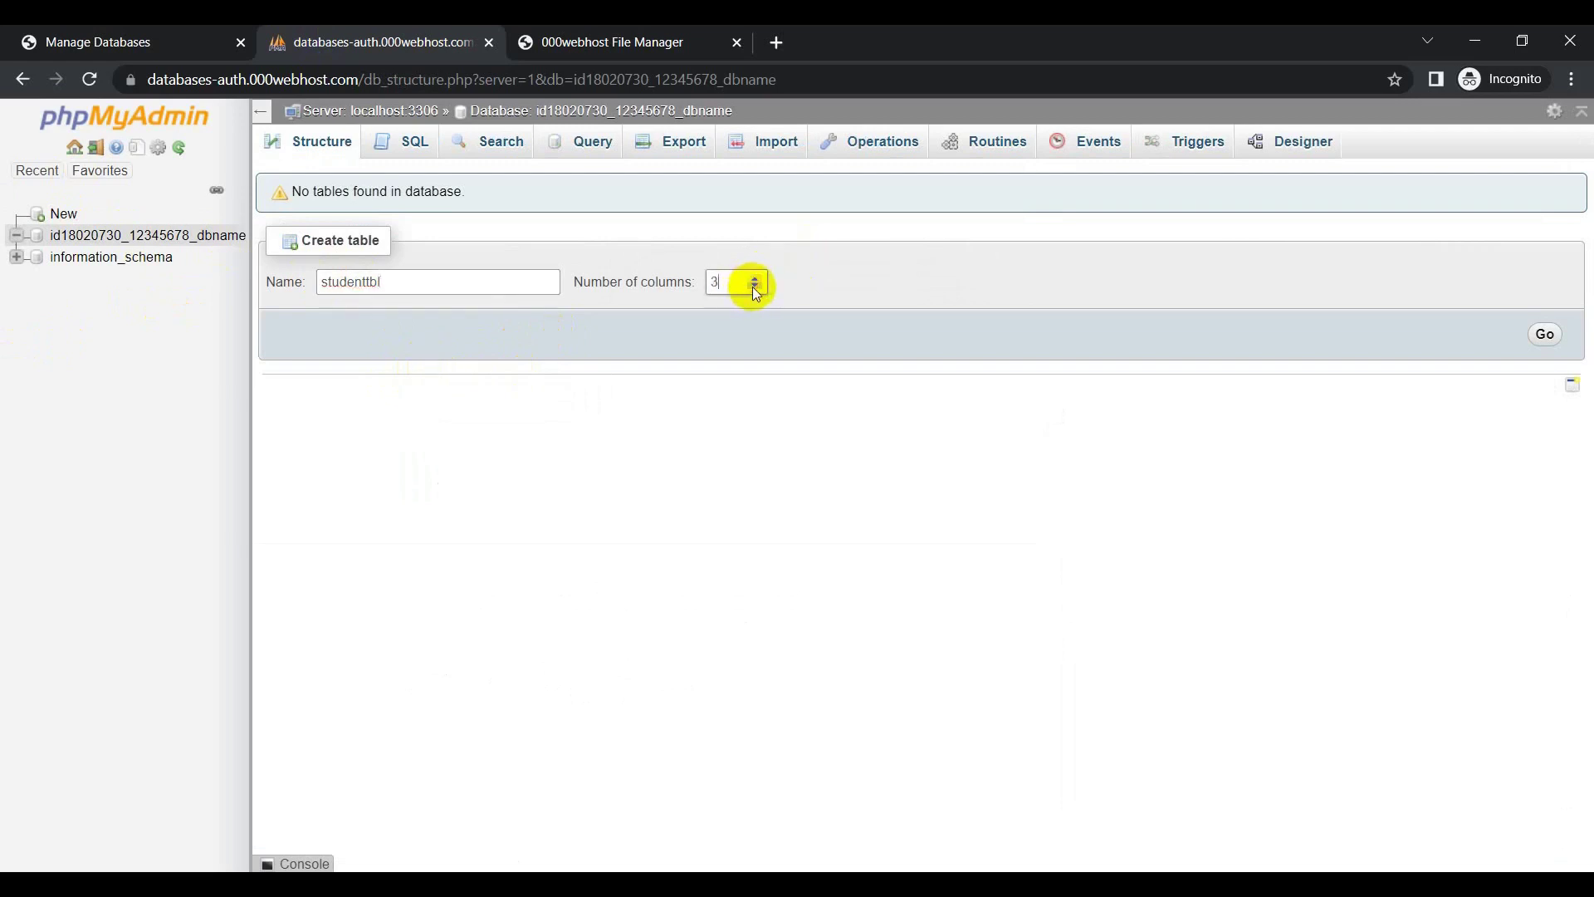
left_click(1547, 337)
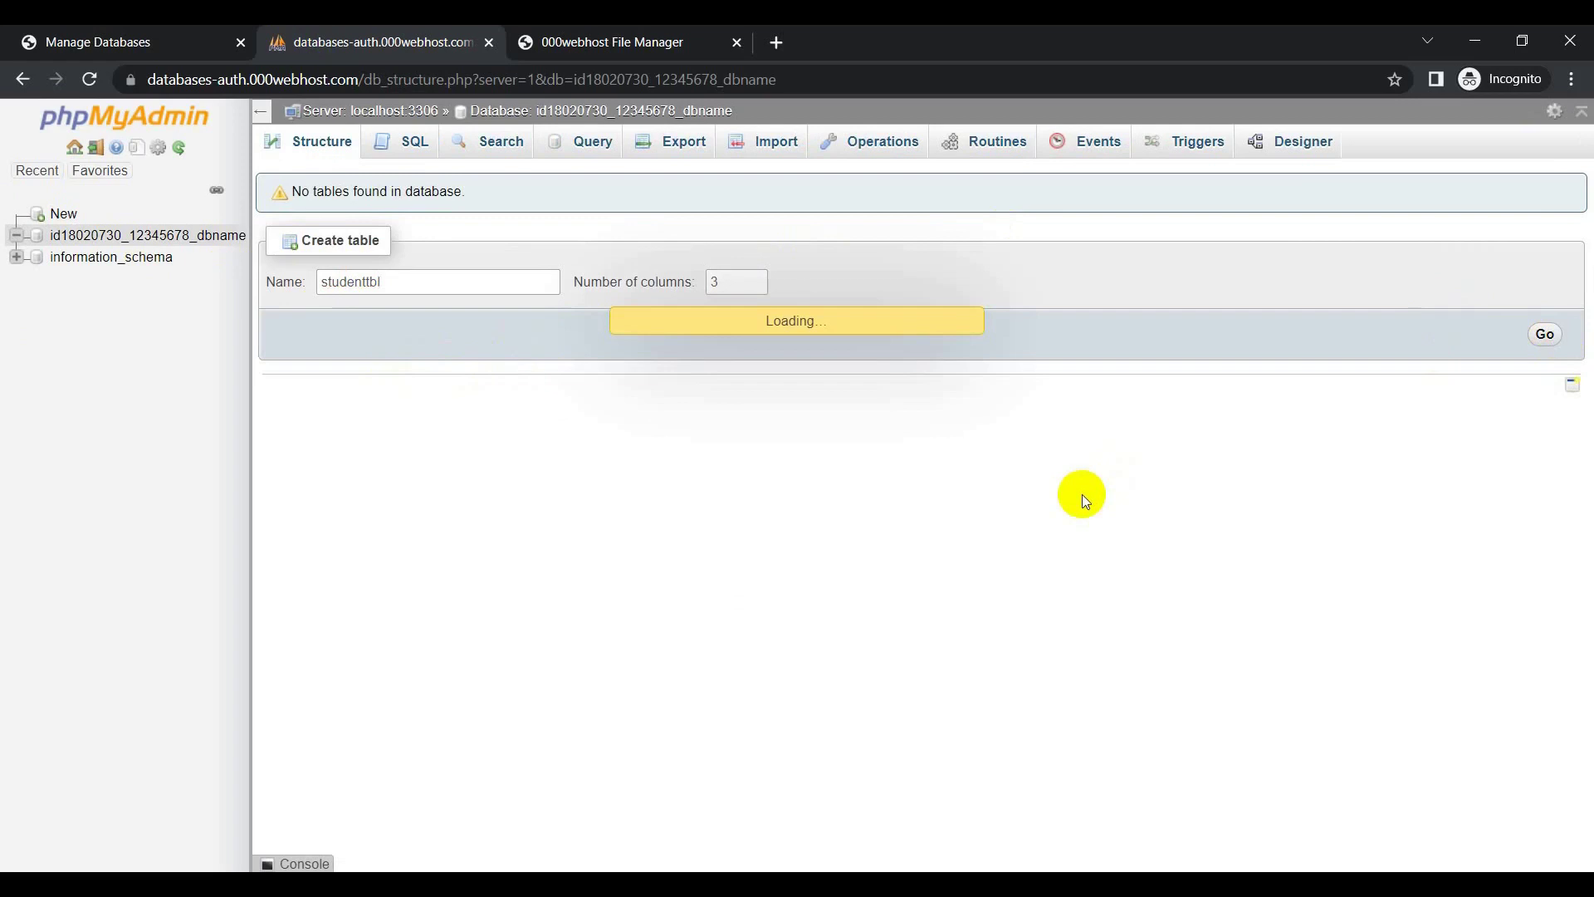
Define the id column as INT length 20, auto-increment primary key.
left_click(316, 267)
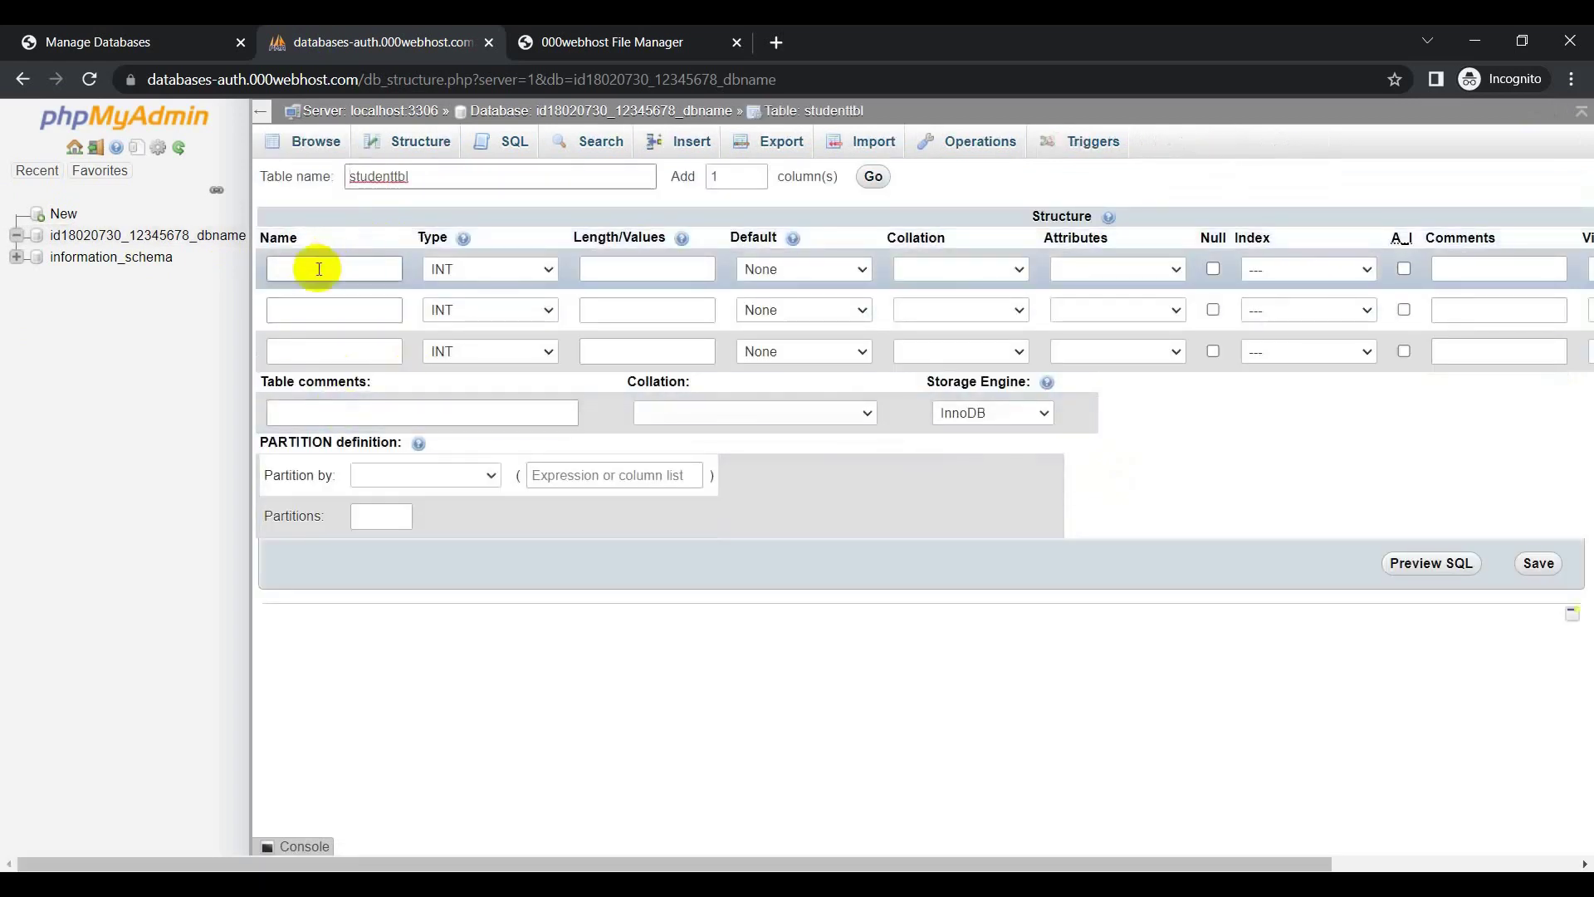
type("id")
left_click(336, 330)
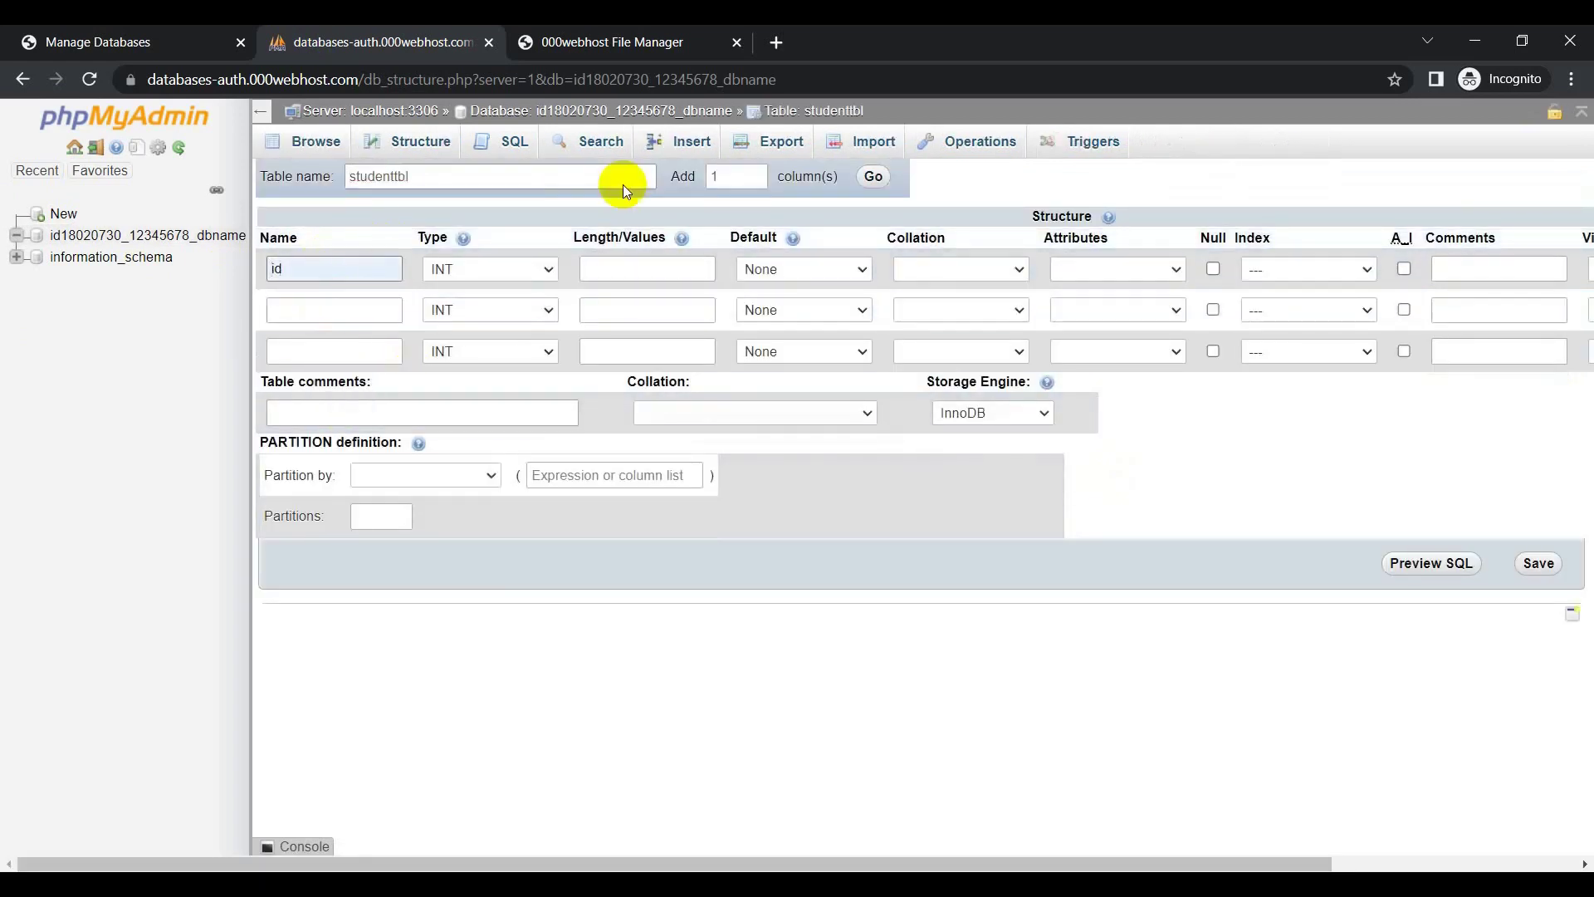
left_click(644, 274)
type("20")
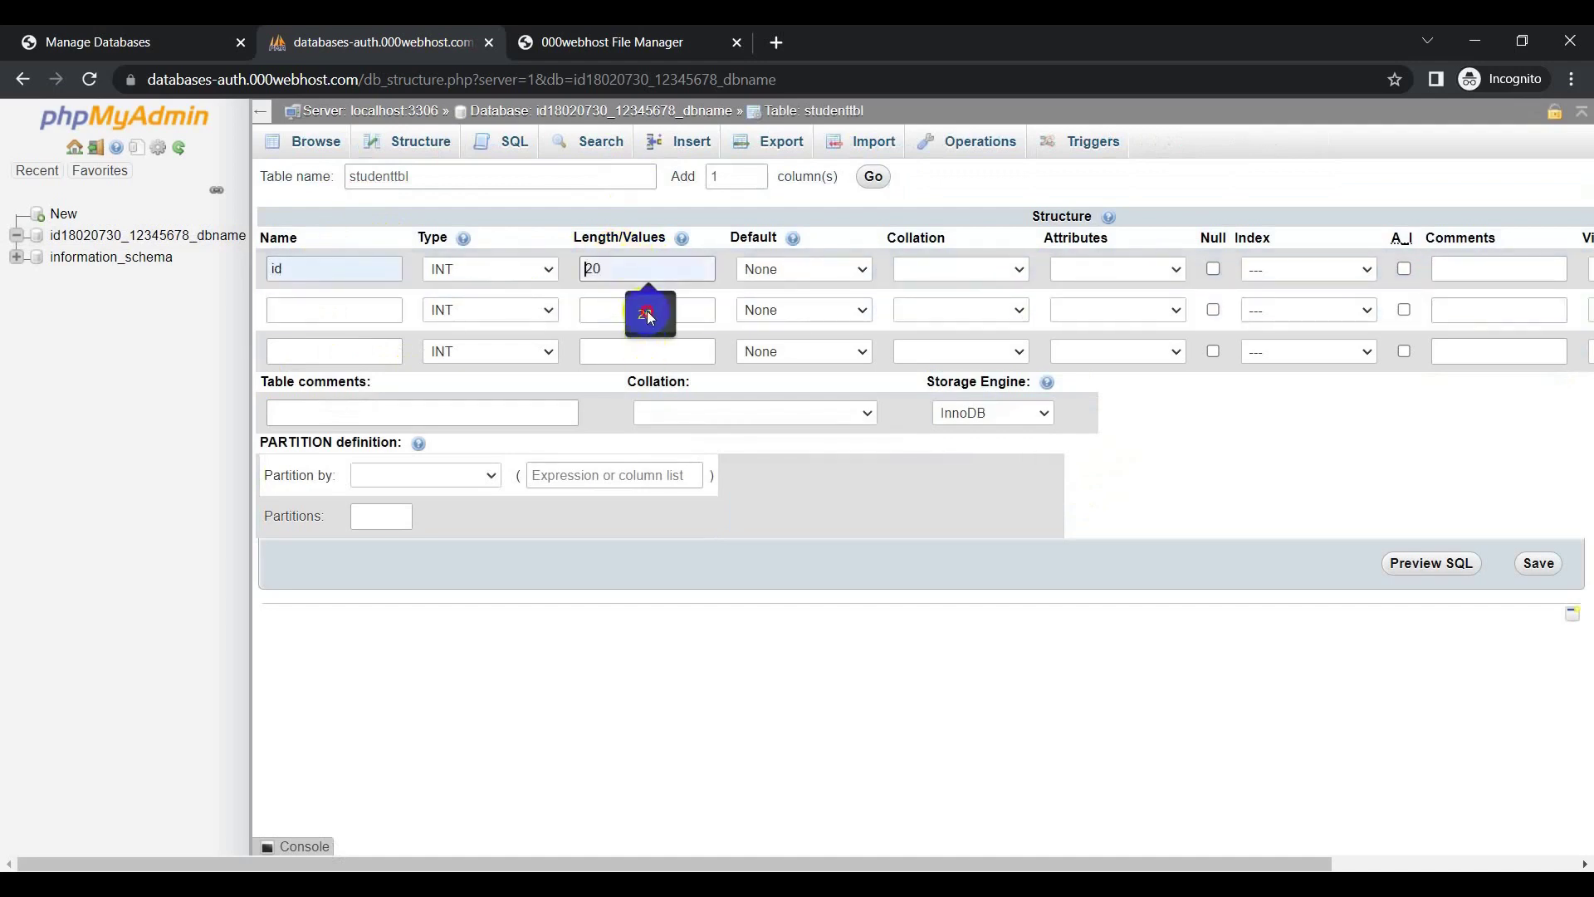
left_click(649, 318)
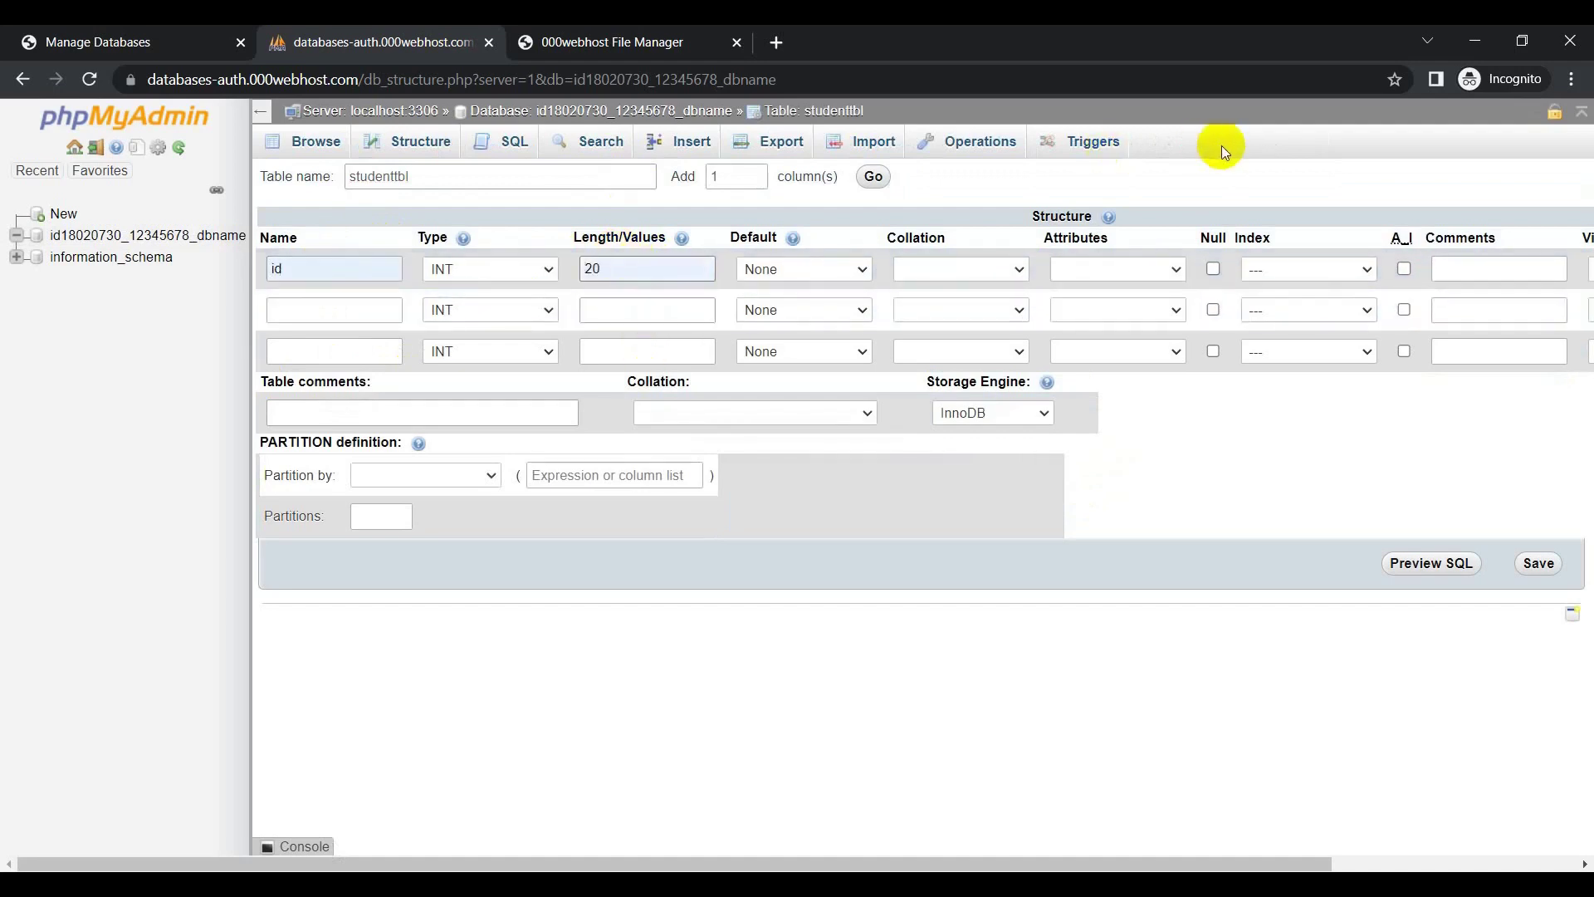
left_click(1404, 269)
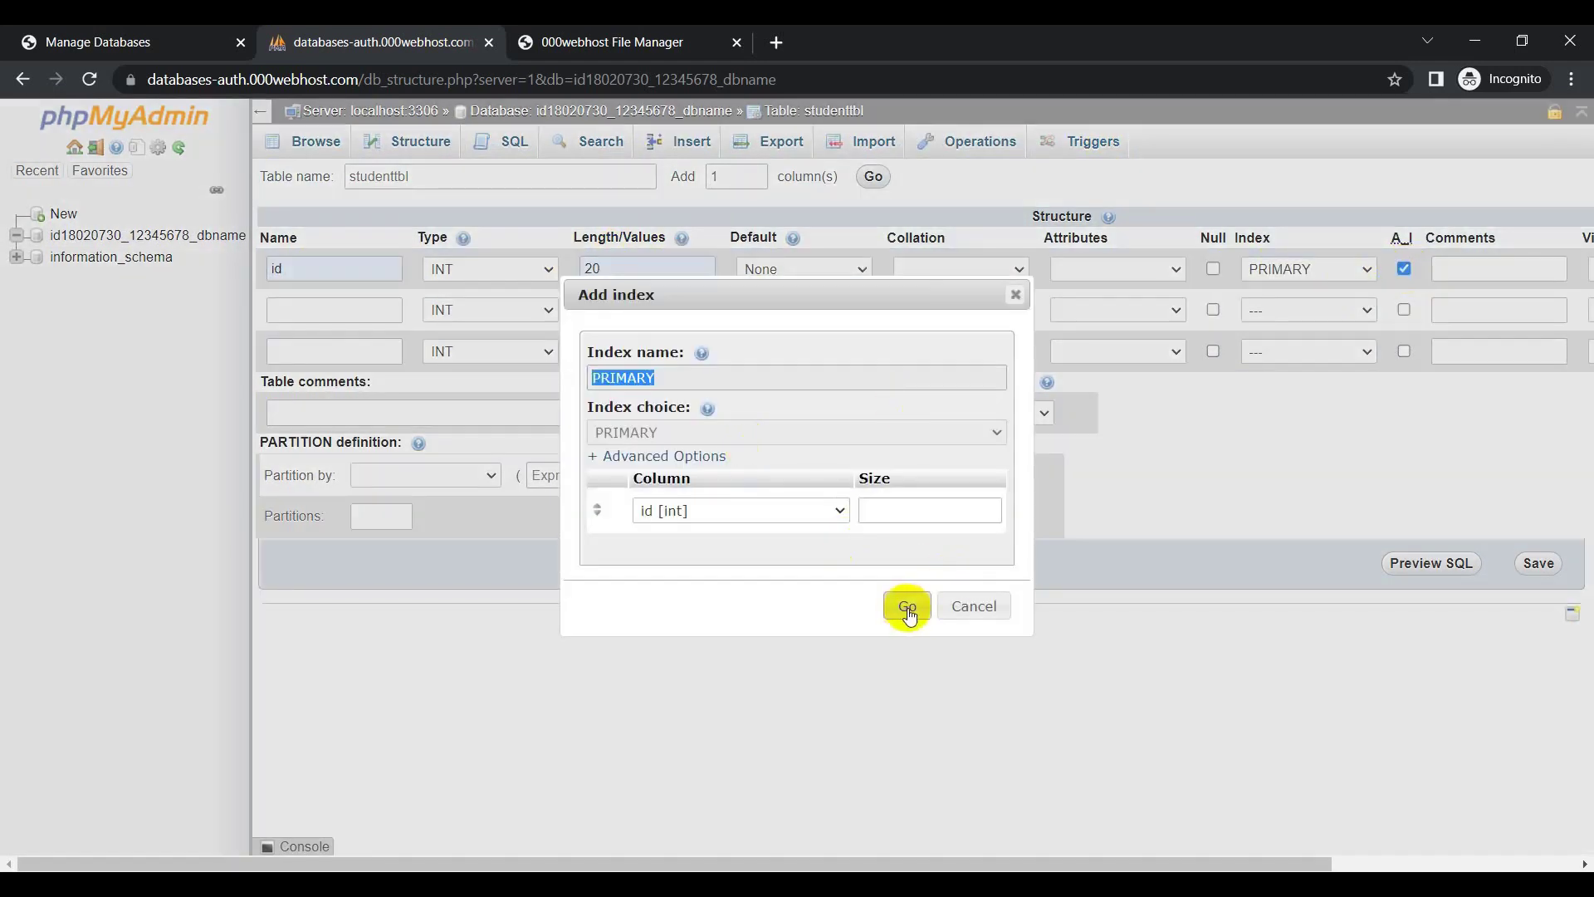
left_click(907, 606)
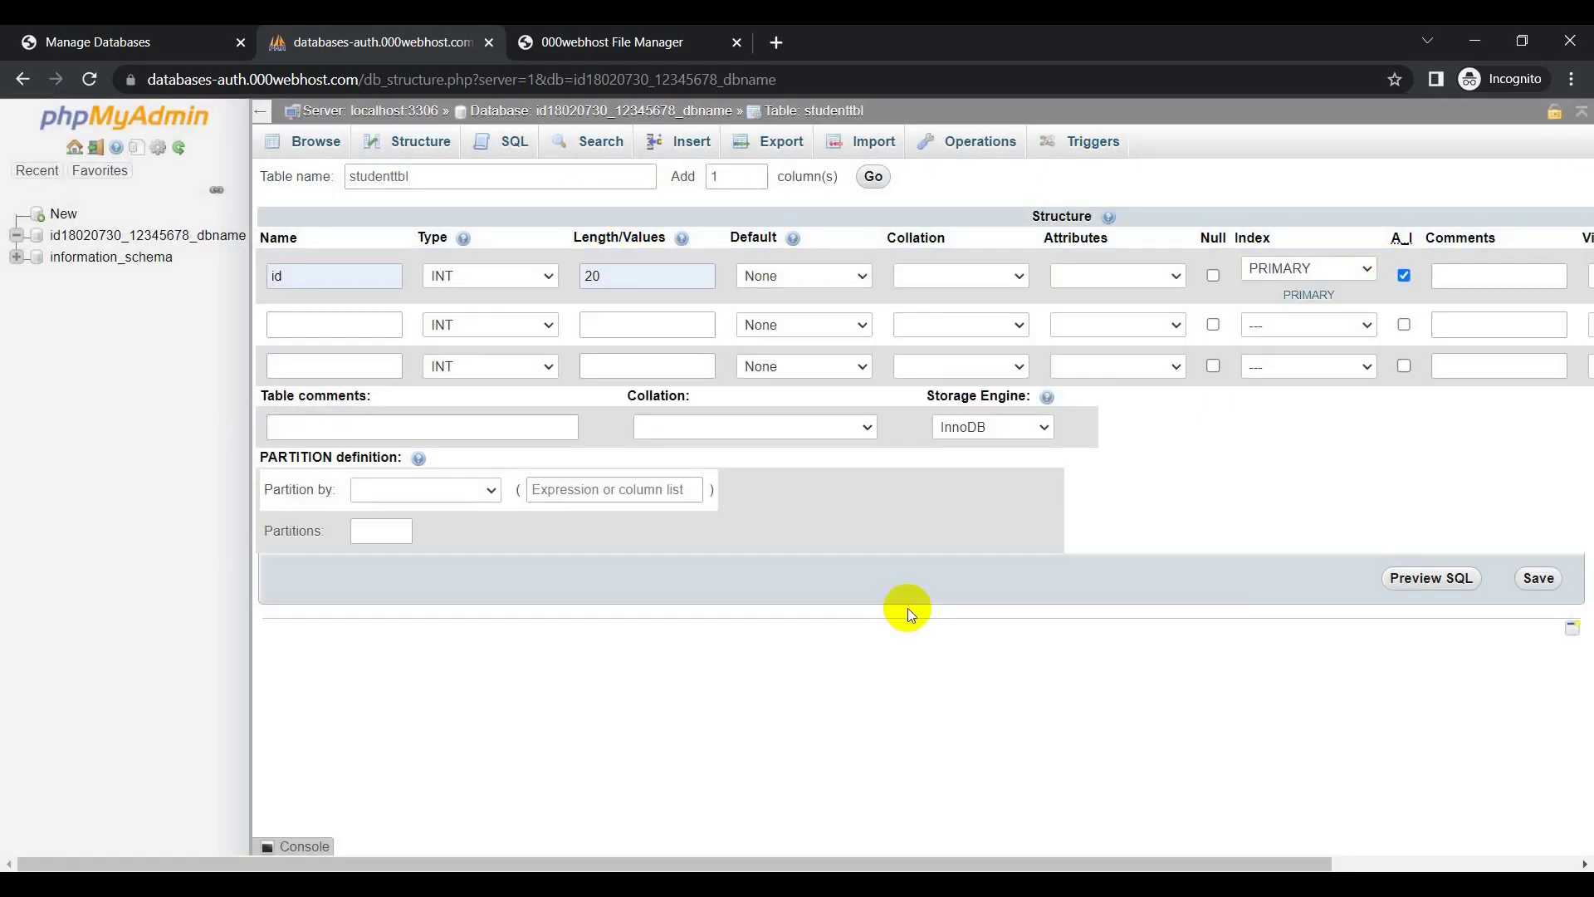
Add fname and lname columns, both VARCHAR with length 200.
left_click(306, 328)
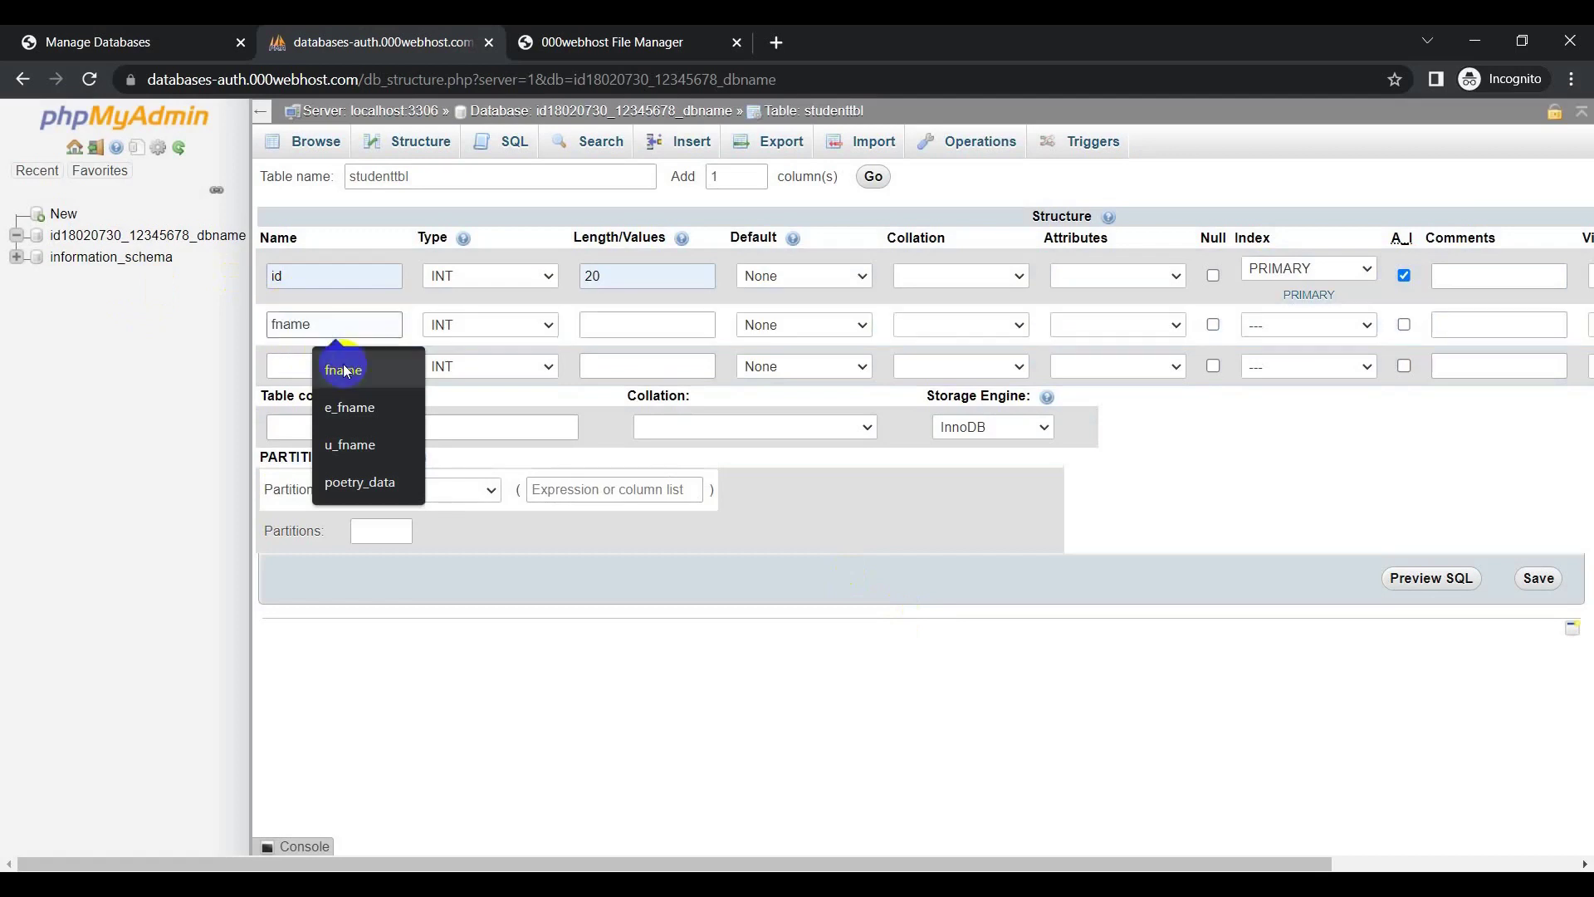
left_click(338, 362)
left_click(304, 366)
left_click(345, 397)
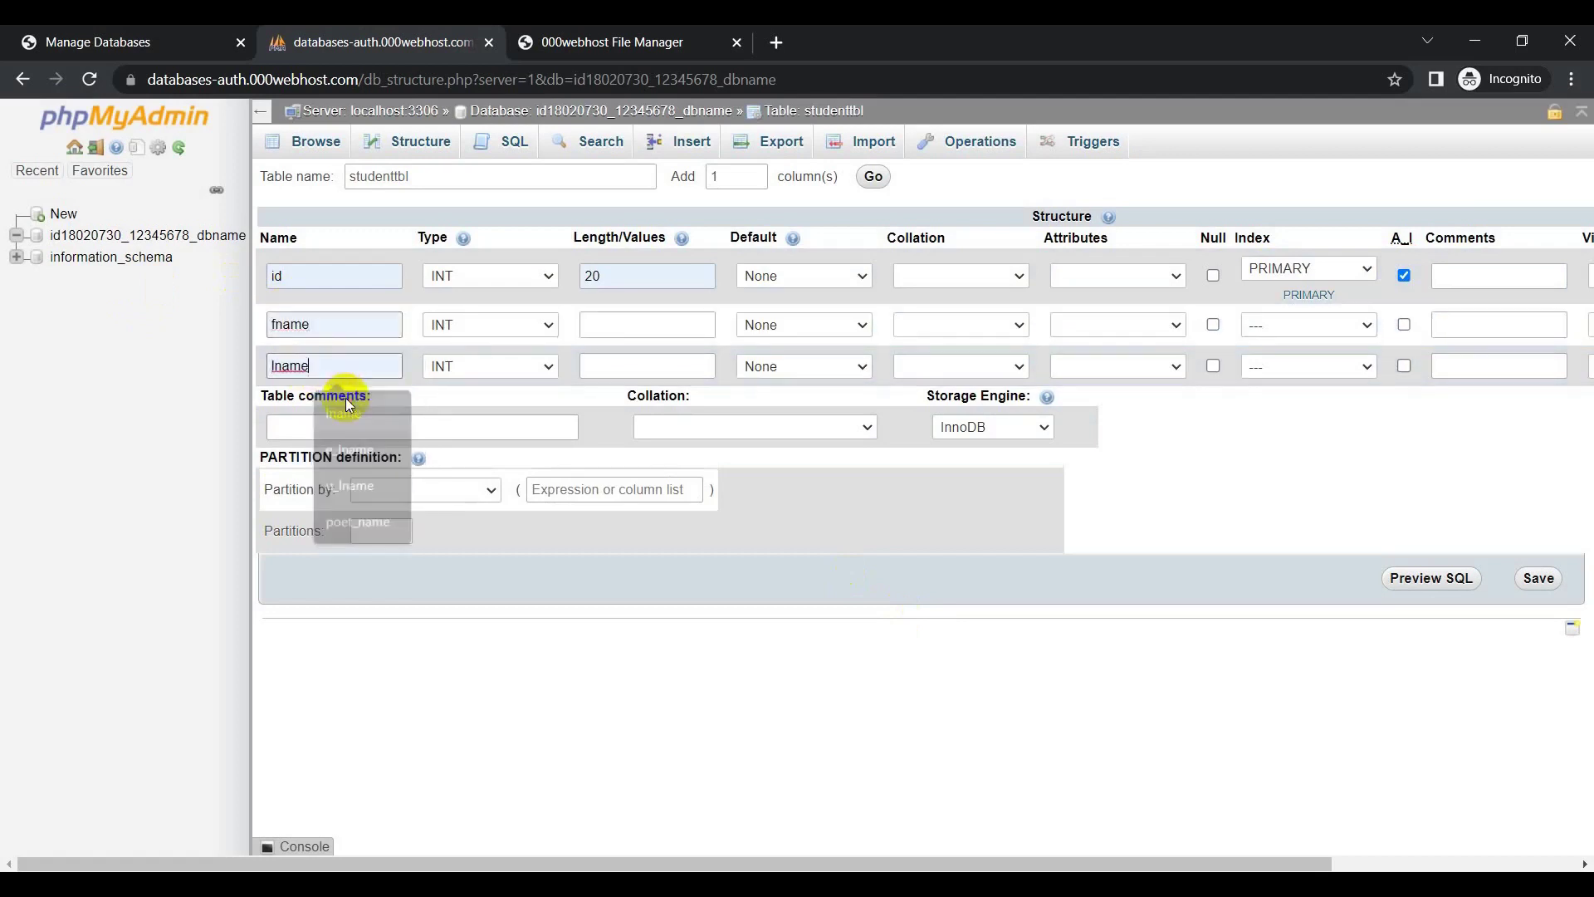
left_click(486, 327)
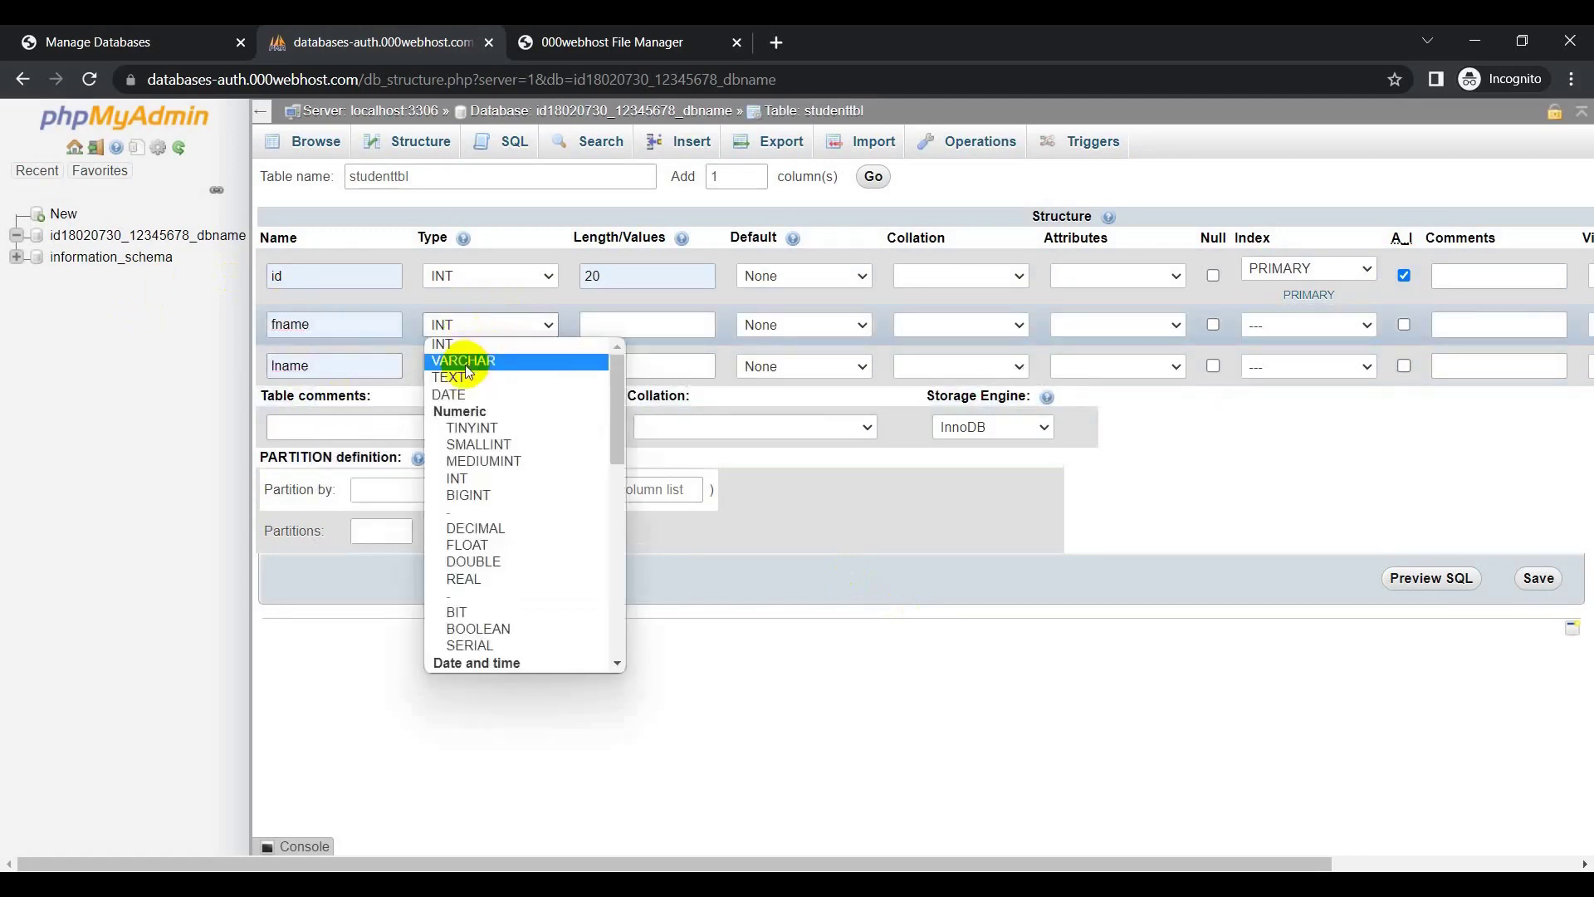
left_click(459, 352)
left_click(498, 365)
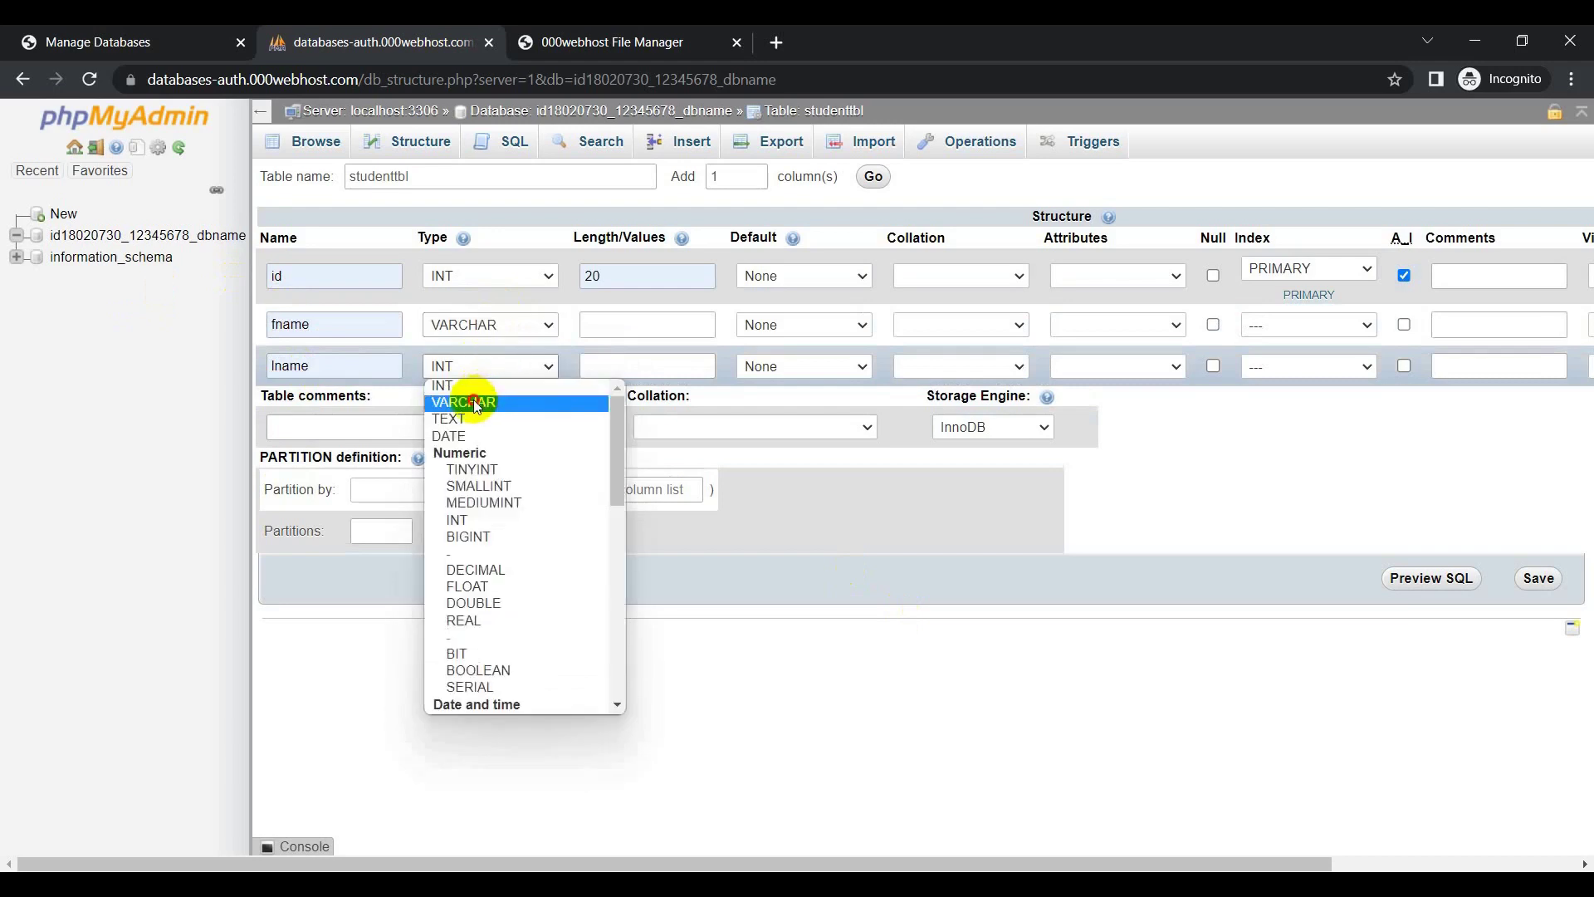
left_click(462, 402)
left_click(628, 318)
left_click(648, 353)
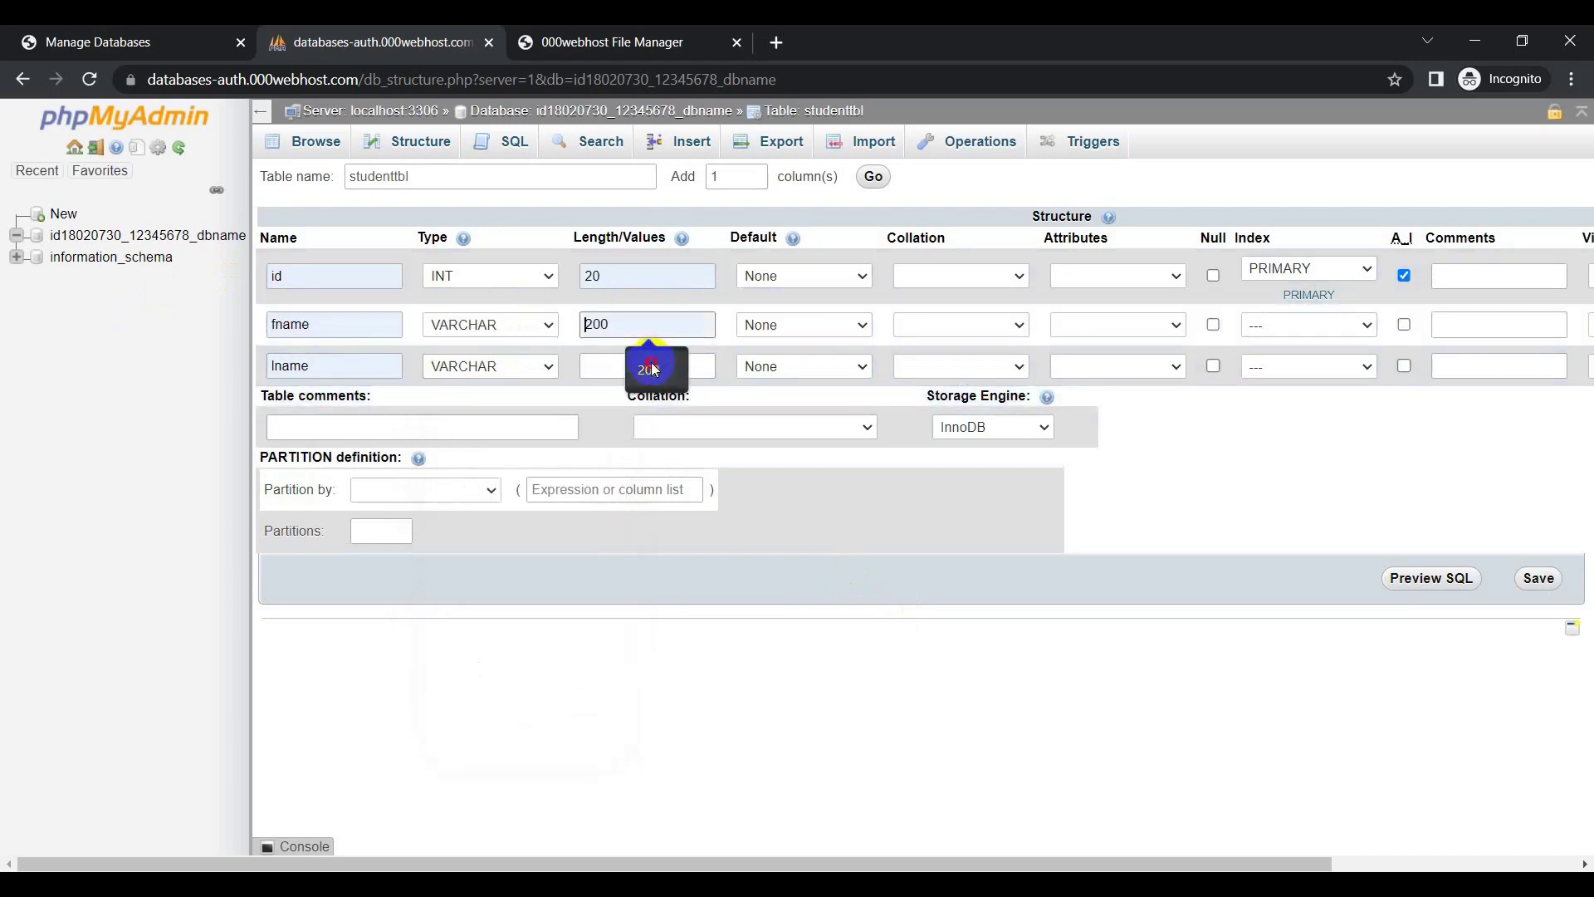
left_click(616, 367)
left_click(656, 407)
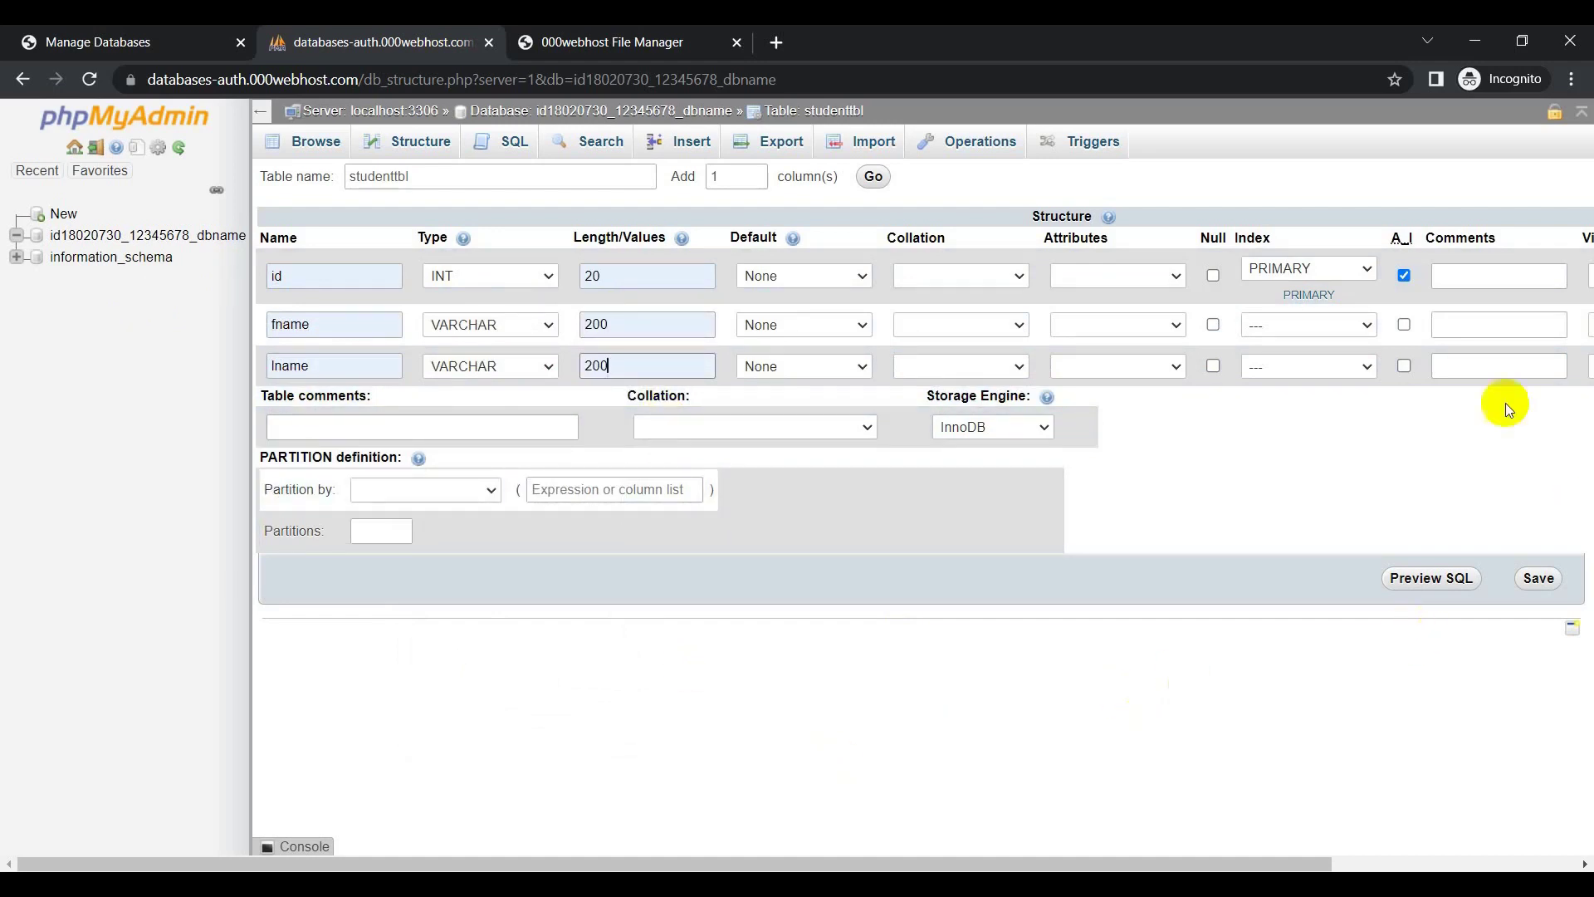
Save studenttbl, confirm in Browse it has no rows, and return to the File Manager.
left_click(1540, 584)
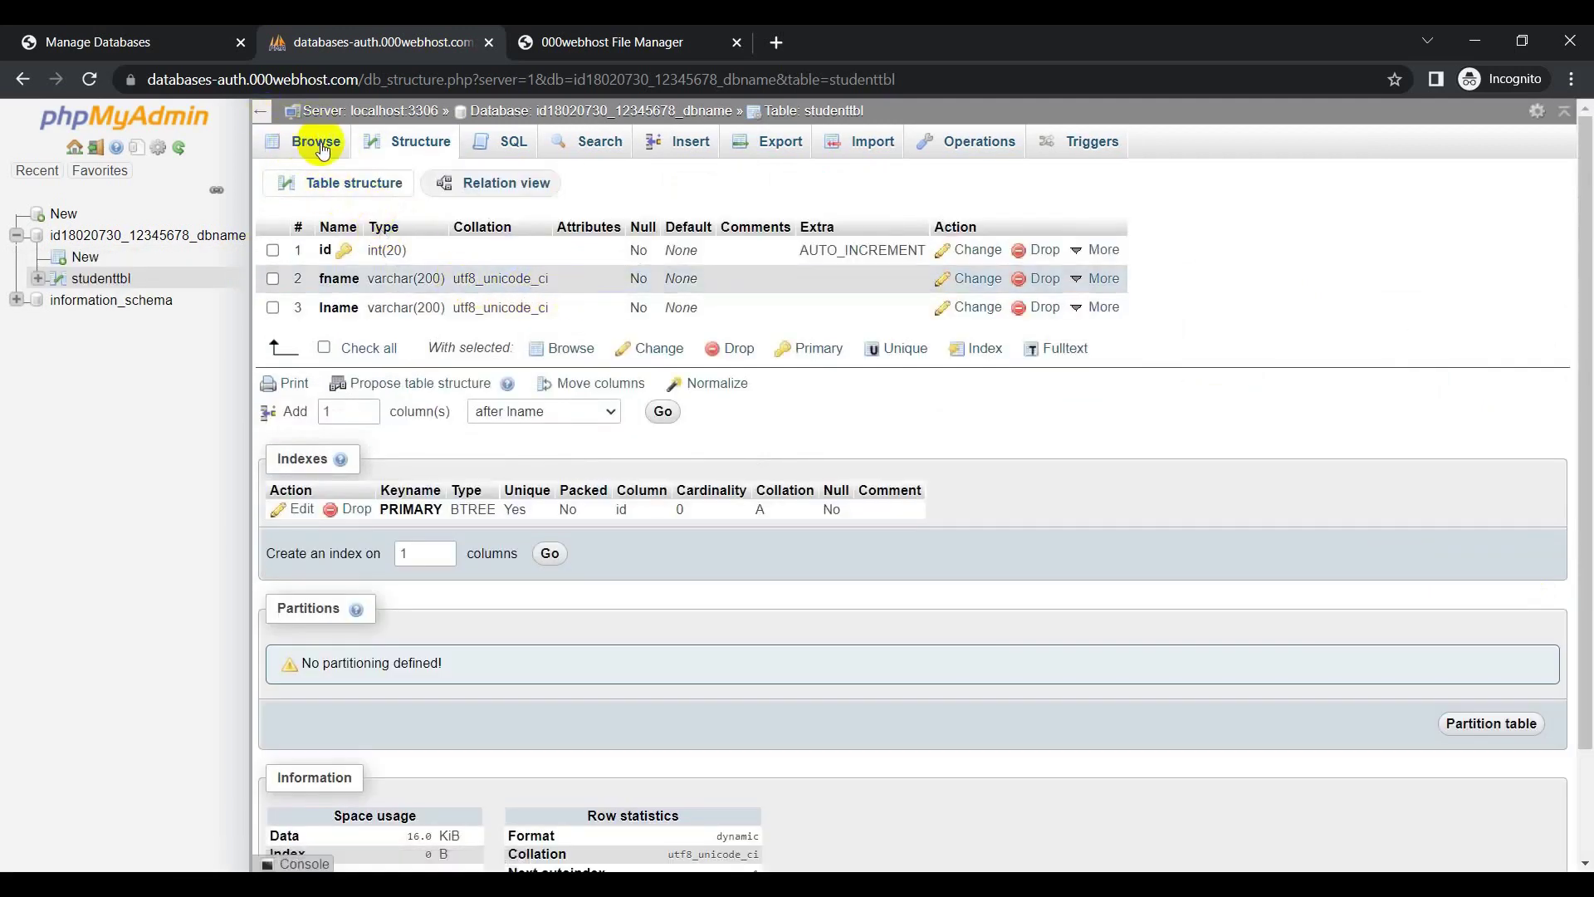
left_click(323, 146)
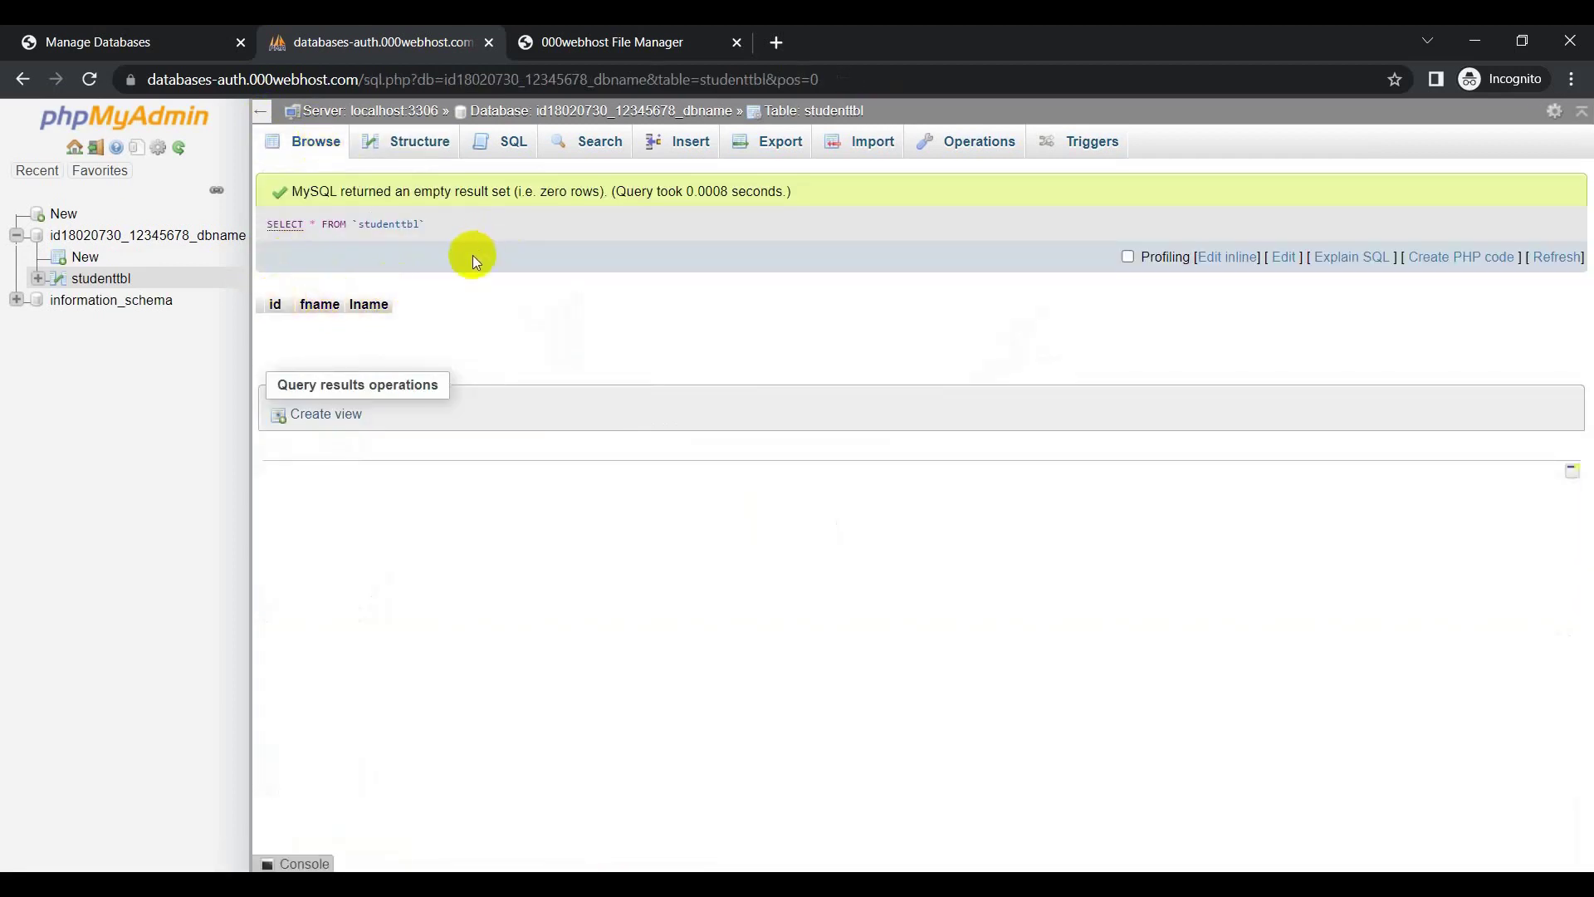
left_click(651, 42)
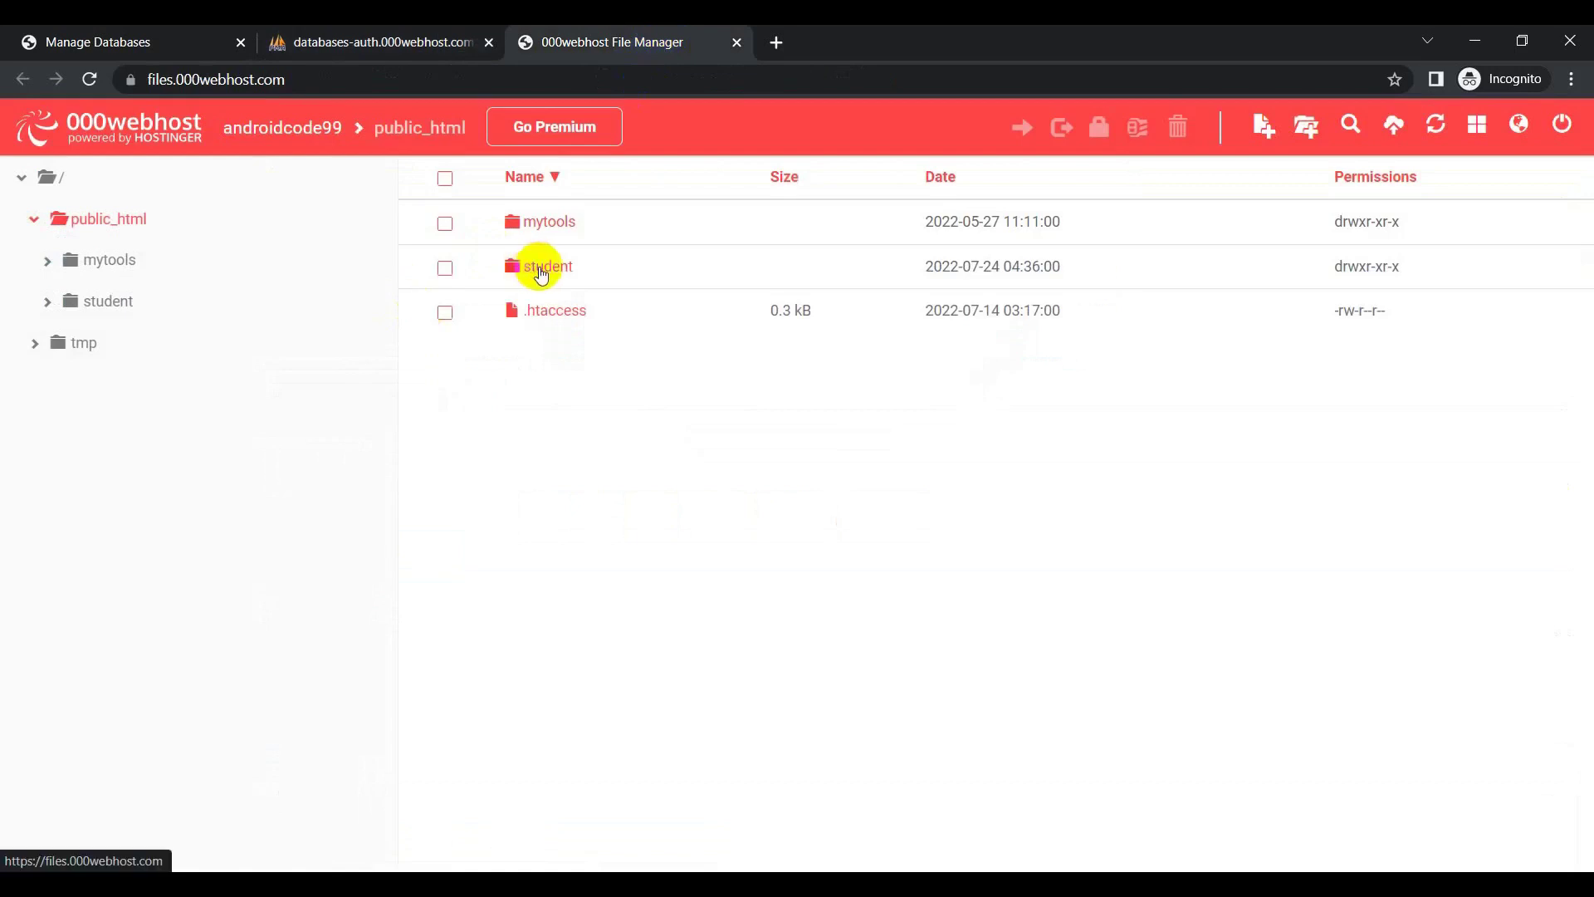
Create an empty config.php in the student folder and open it in the editor.
left_click(540, 266)
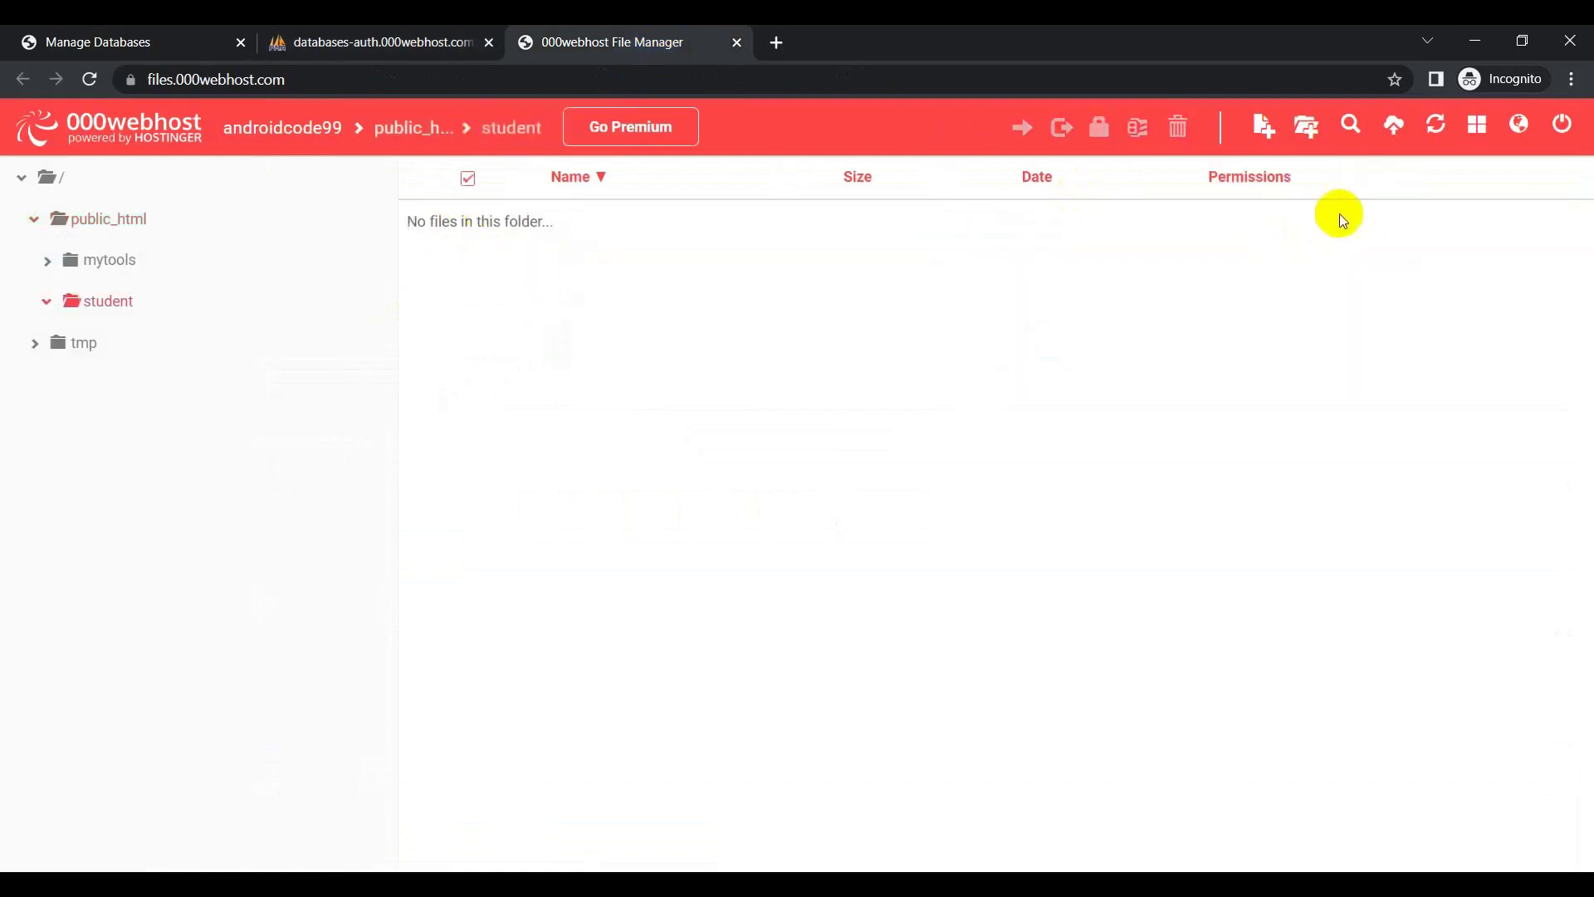
left_click(1263, 126)
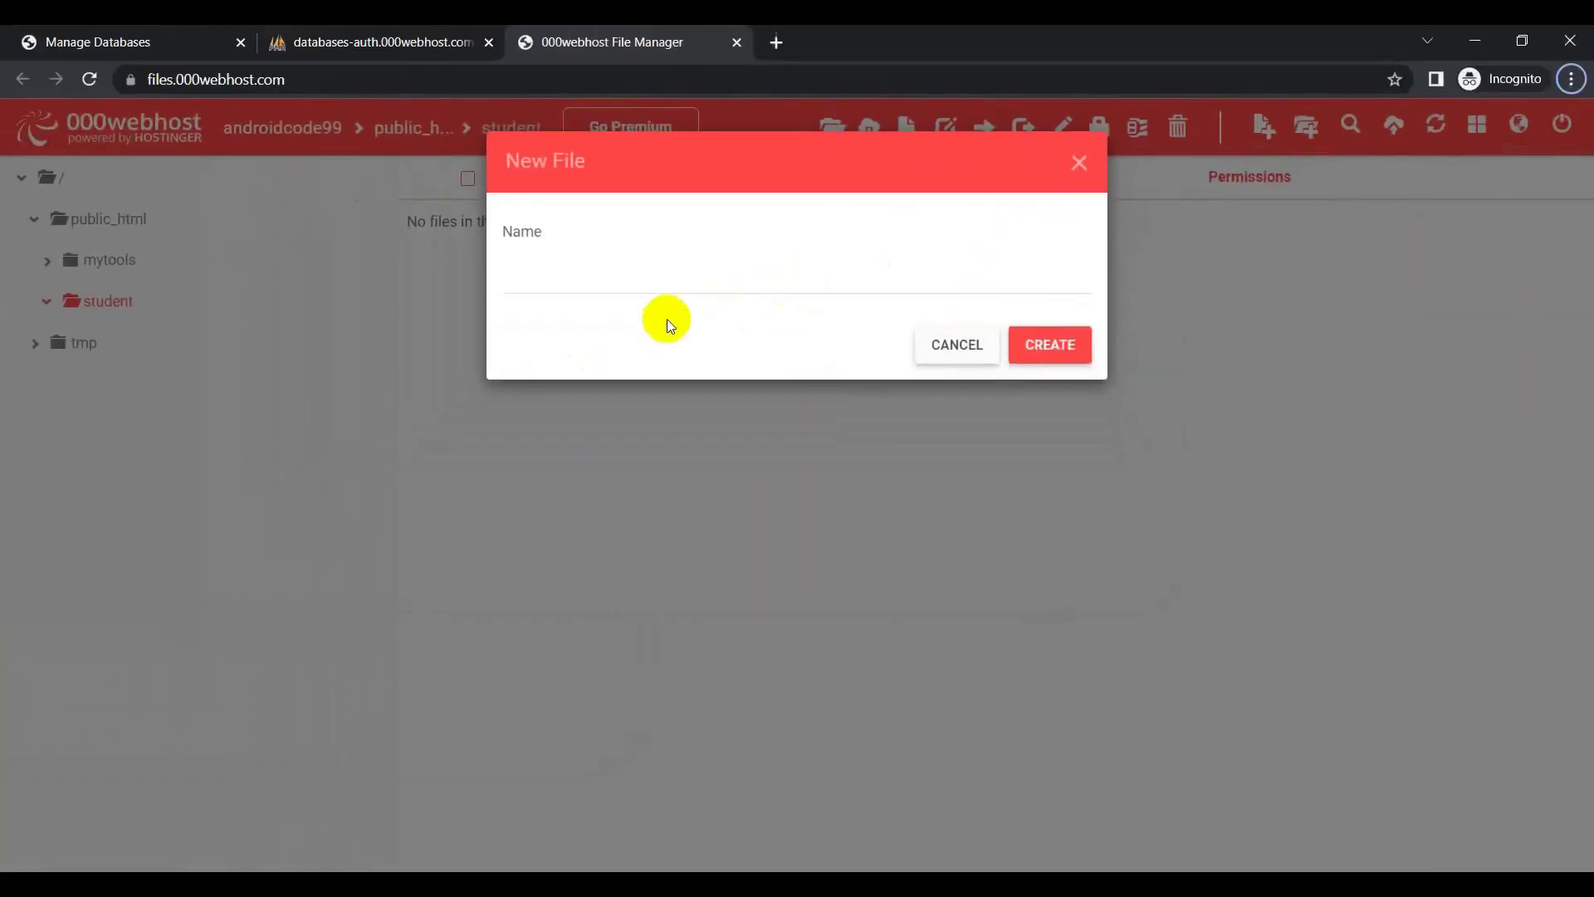
left_click(610, 283)
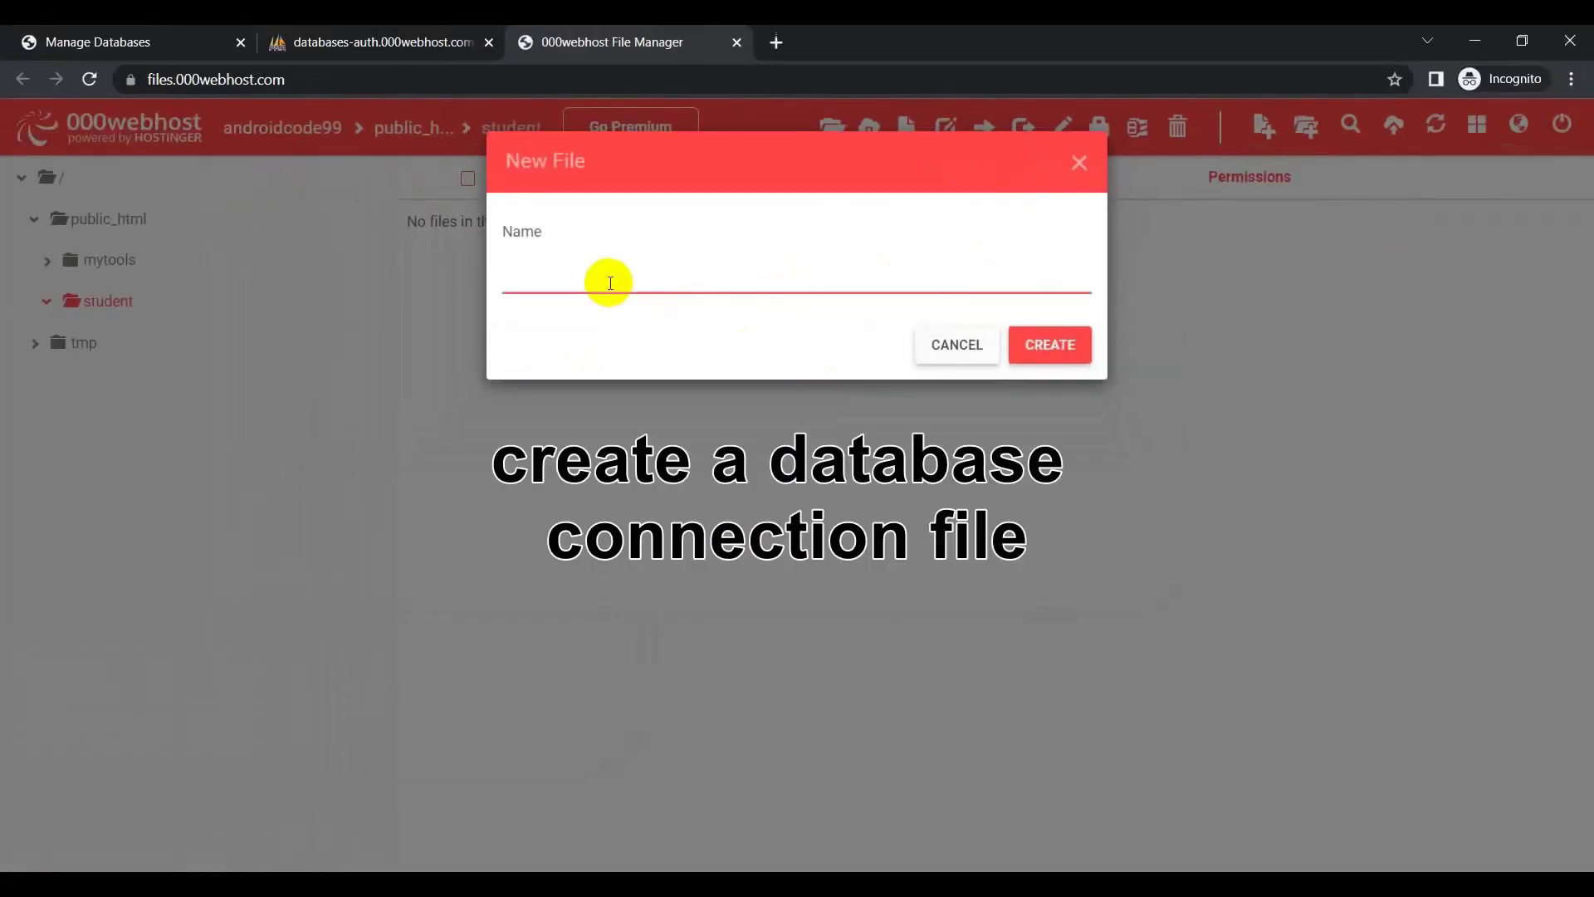
type("config.php")
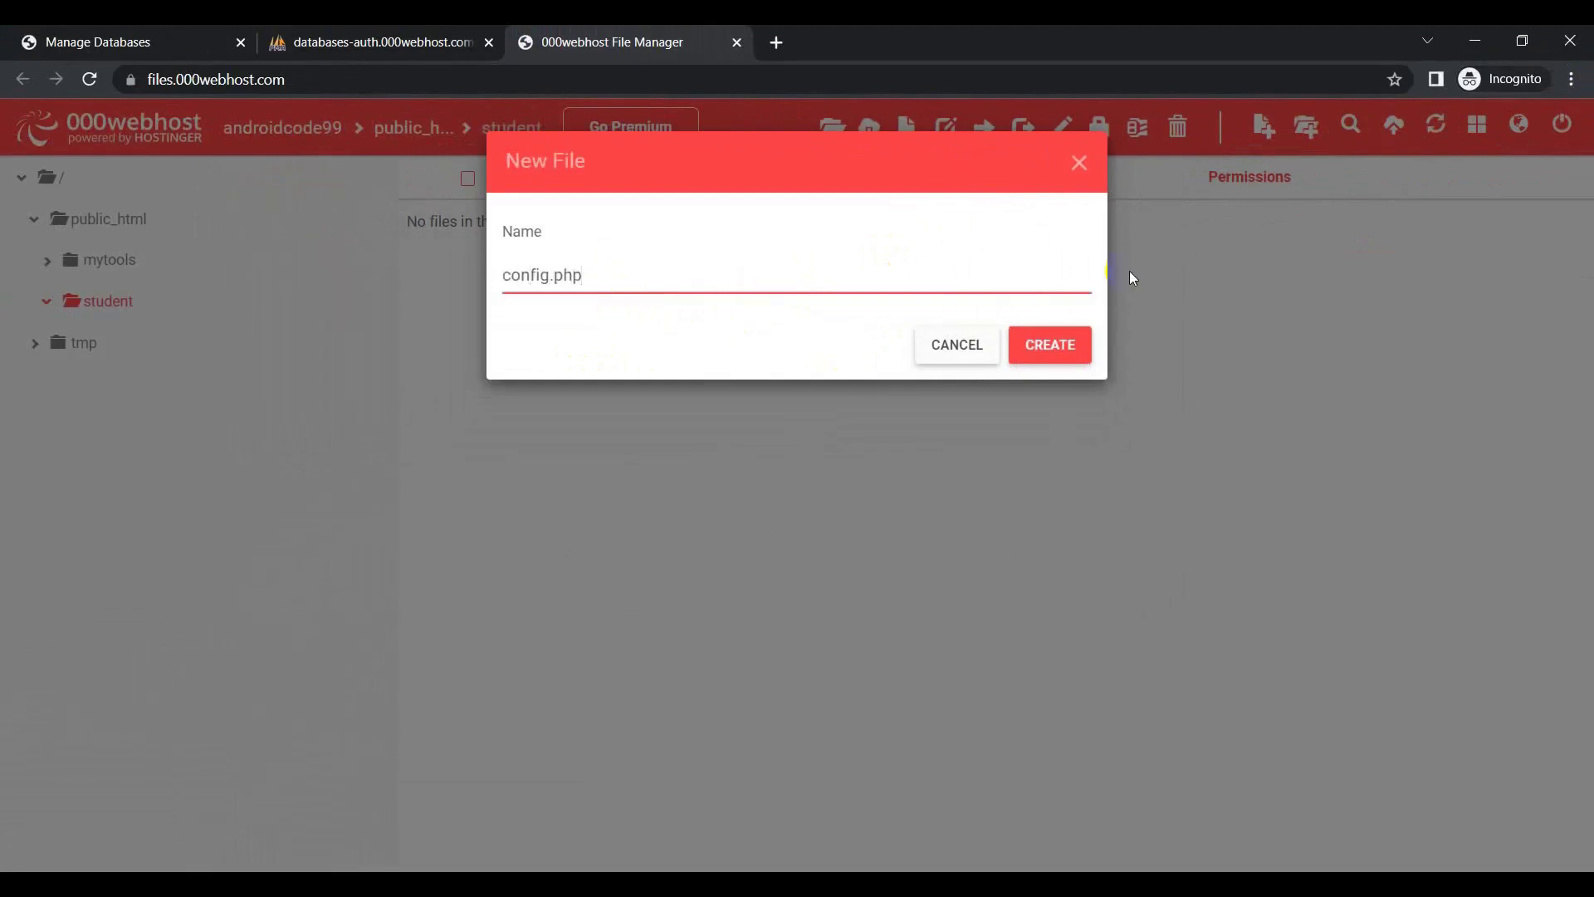
left_click(1051, 342)
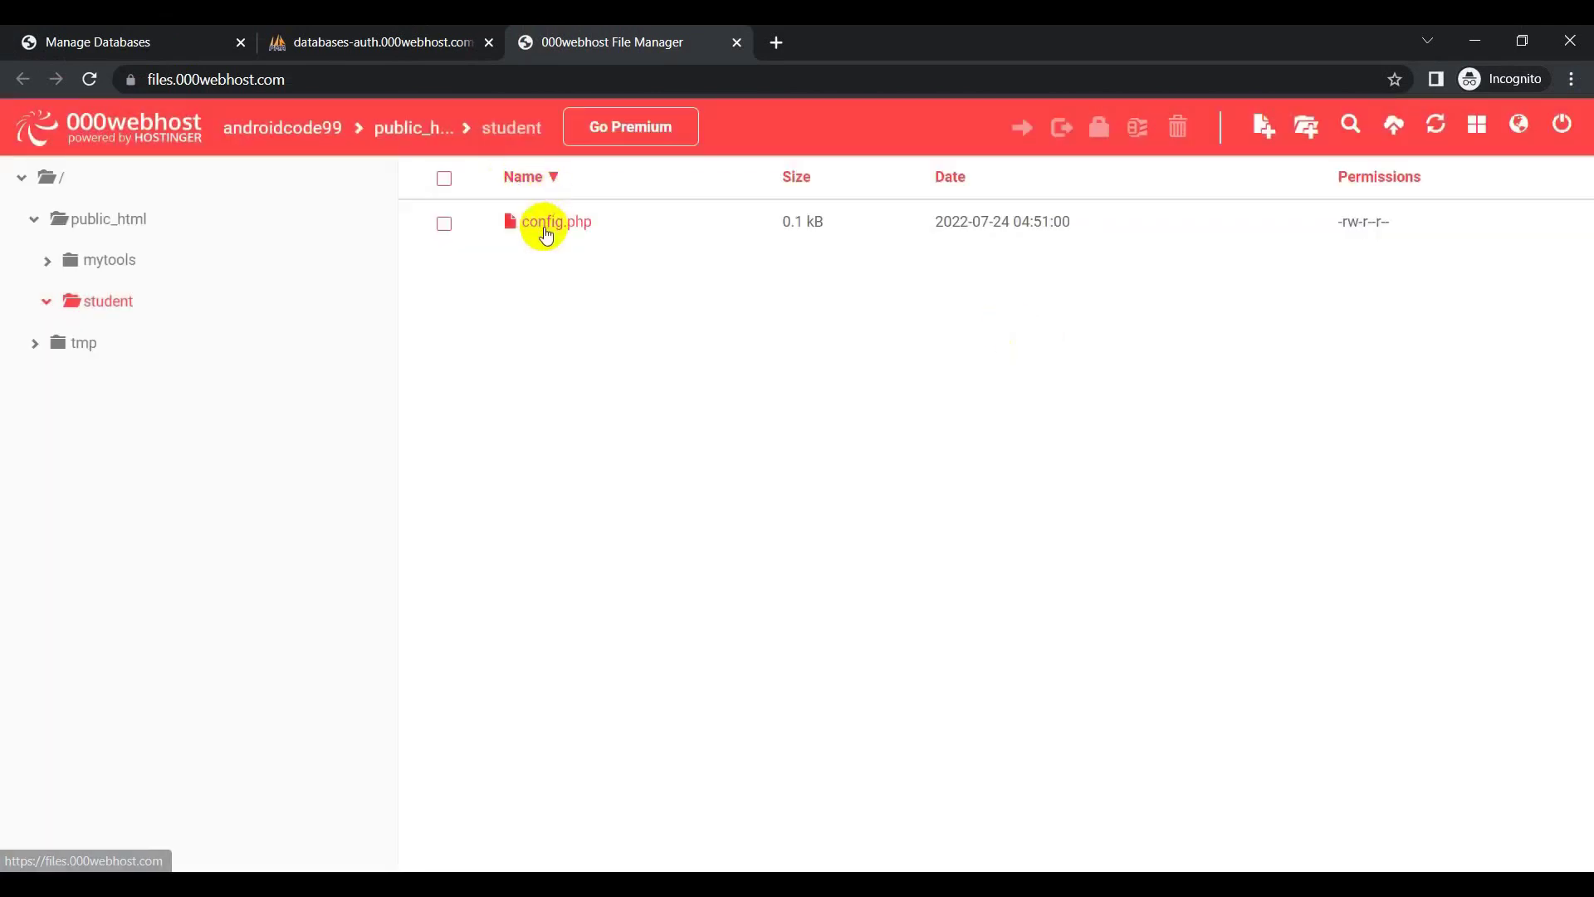
double_click(544, 224)
type("<?")
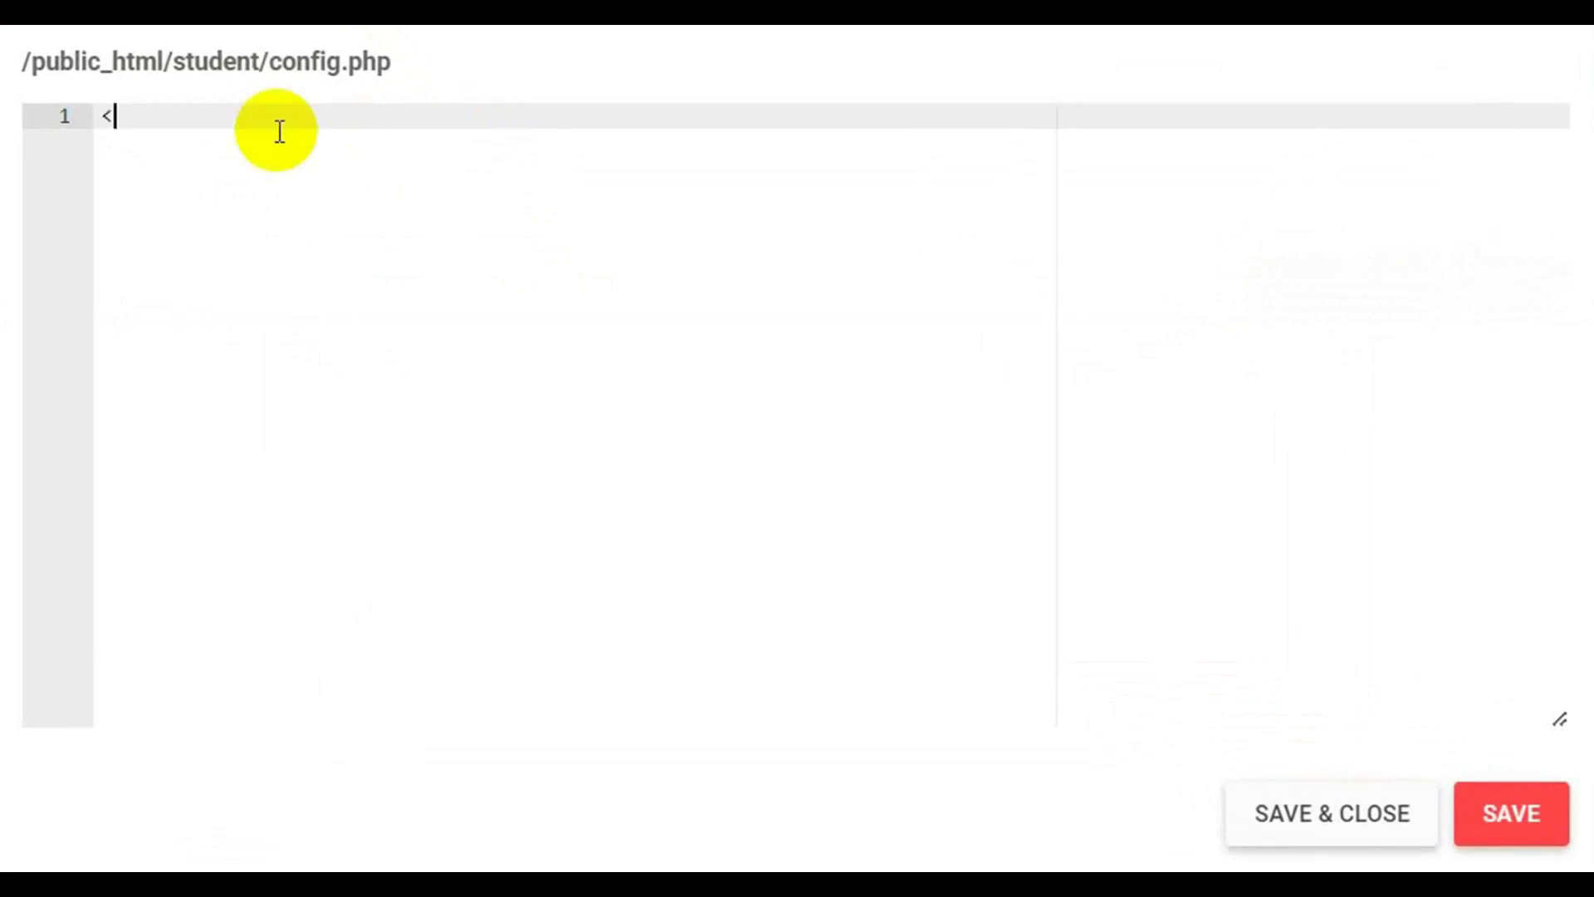
Begin config.php with the php tag and $SERVER_NAME set to 'localhost'.
type("php")
key("Return")
key("Return")
type("?>")
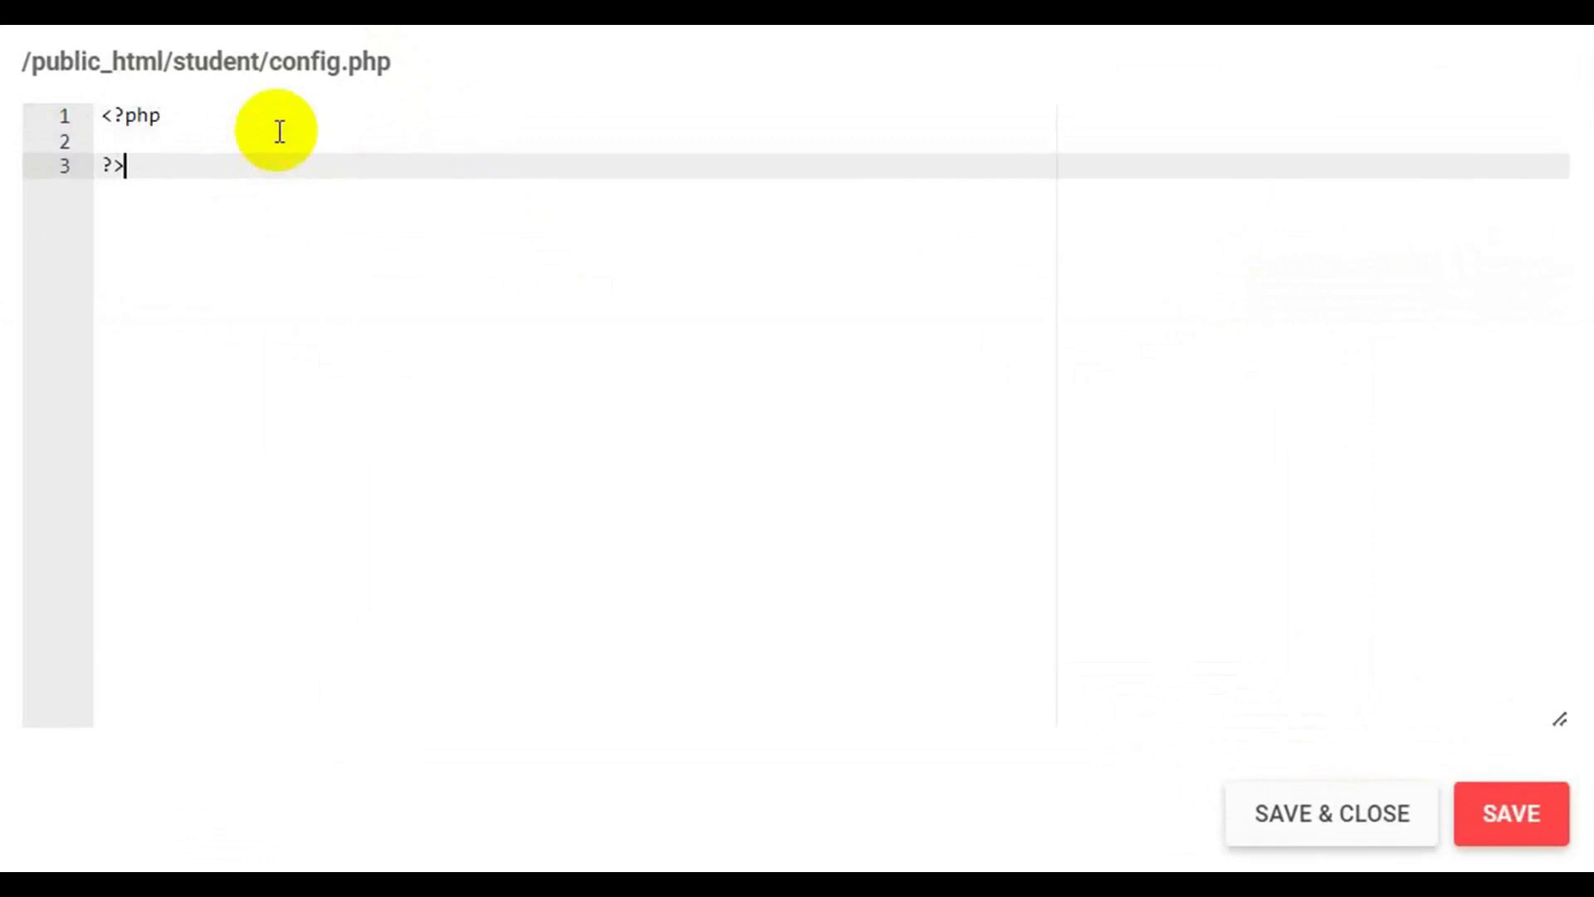
key("Up")
type("$")
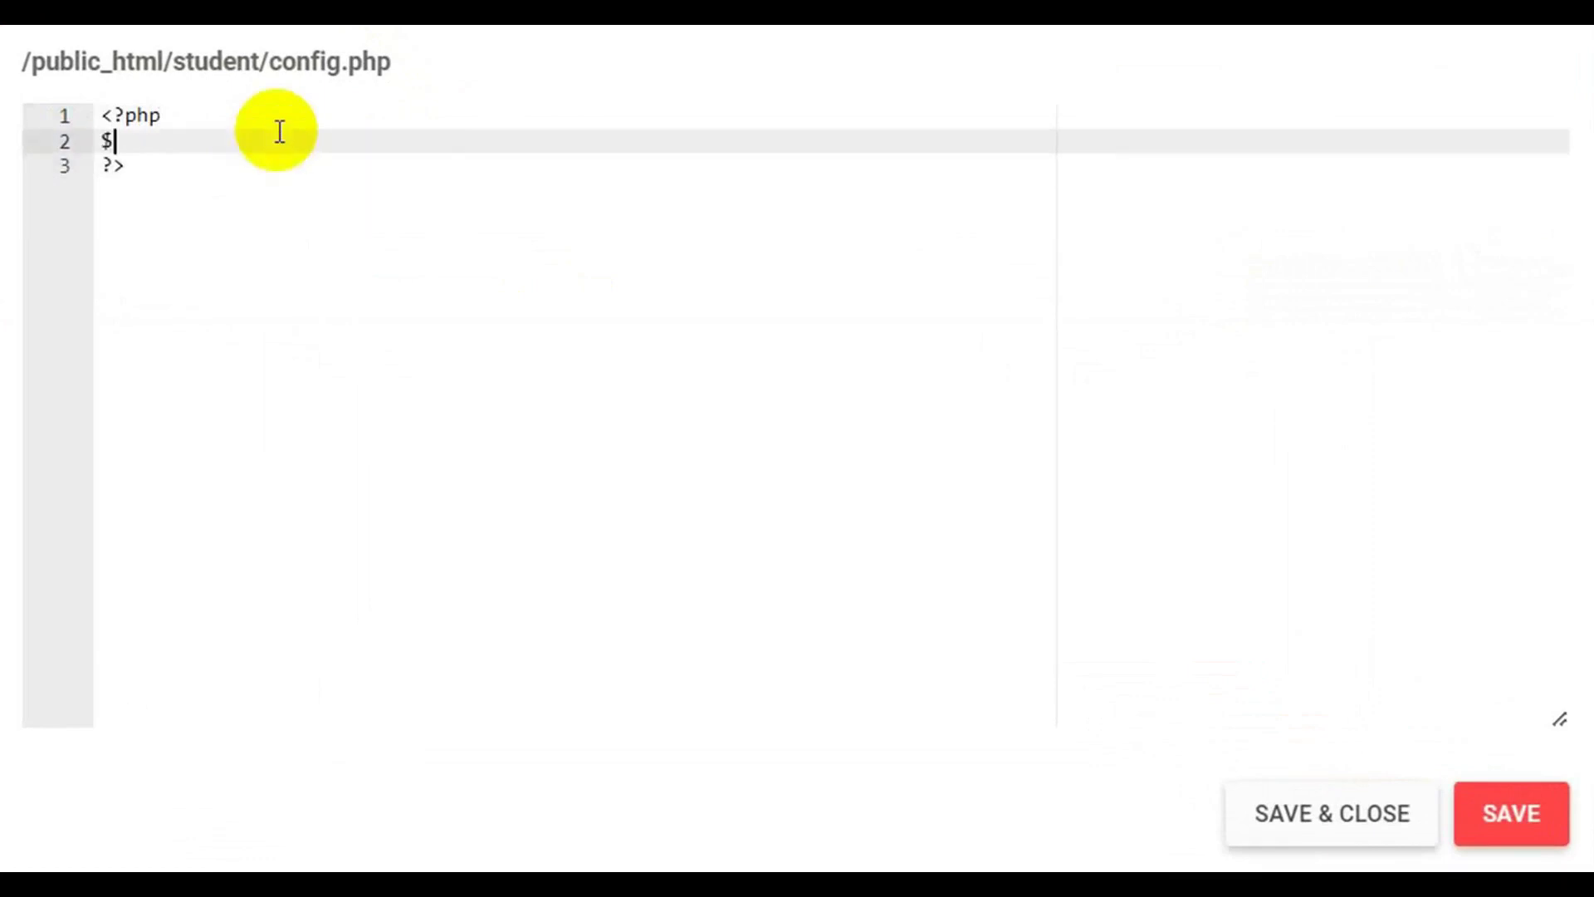
type("server")
key("BackSpace")
key("BackSpace")
key("BackSpace")
key("BackSpace")
key("BackSpace")
type("SERVE")
type("R-")
type("NAME=")
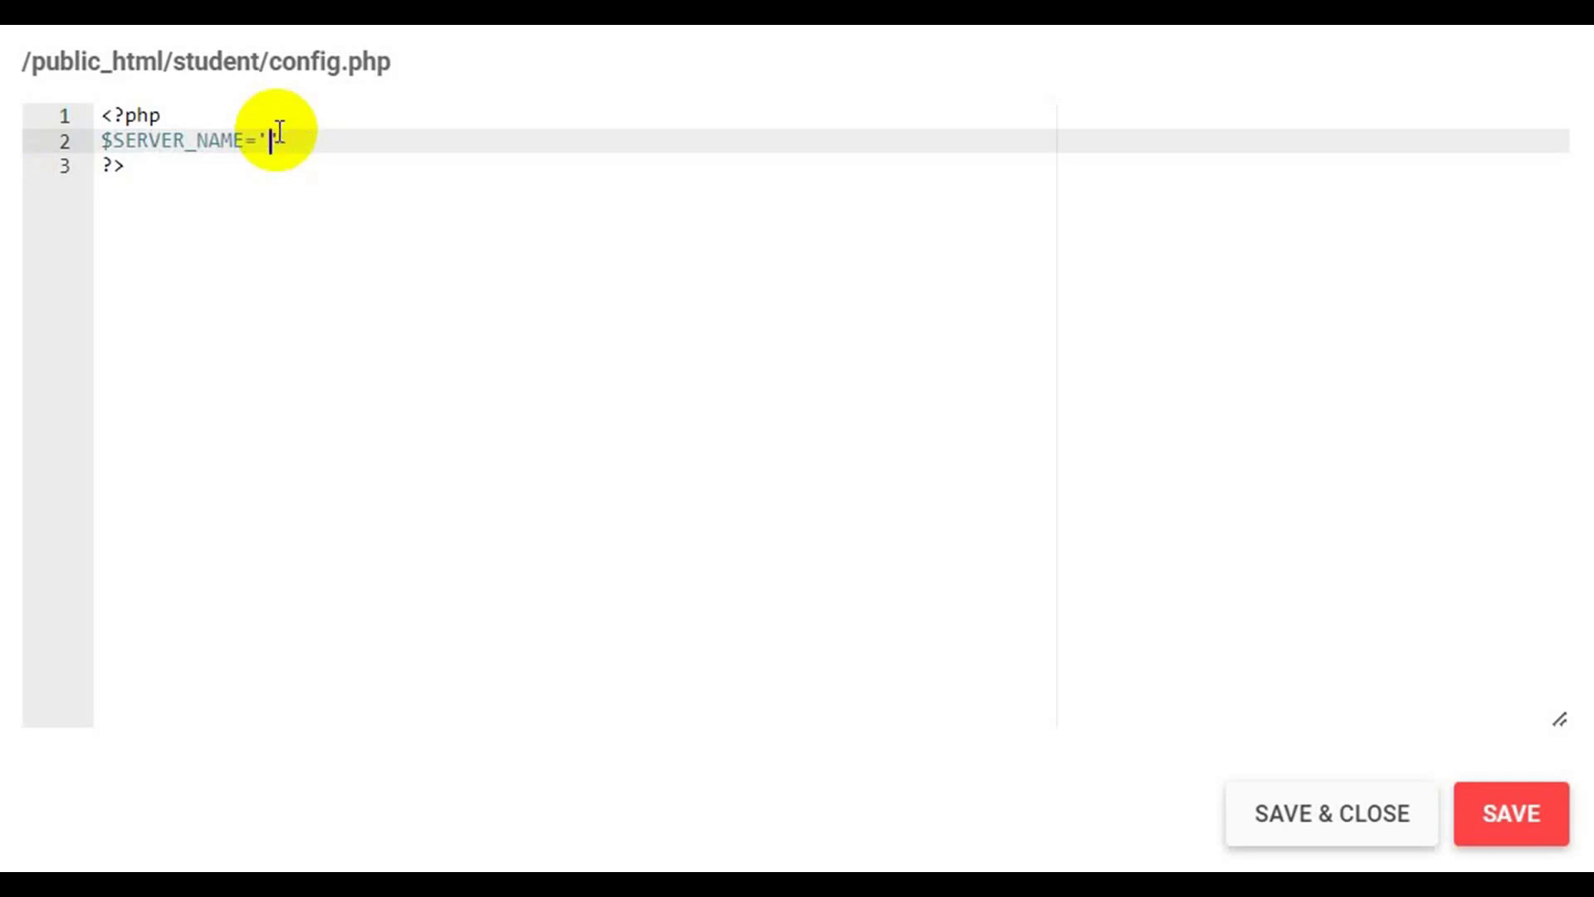
type("localhost")
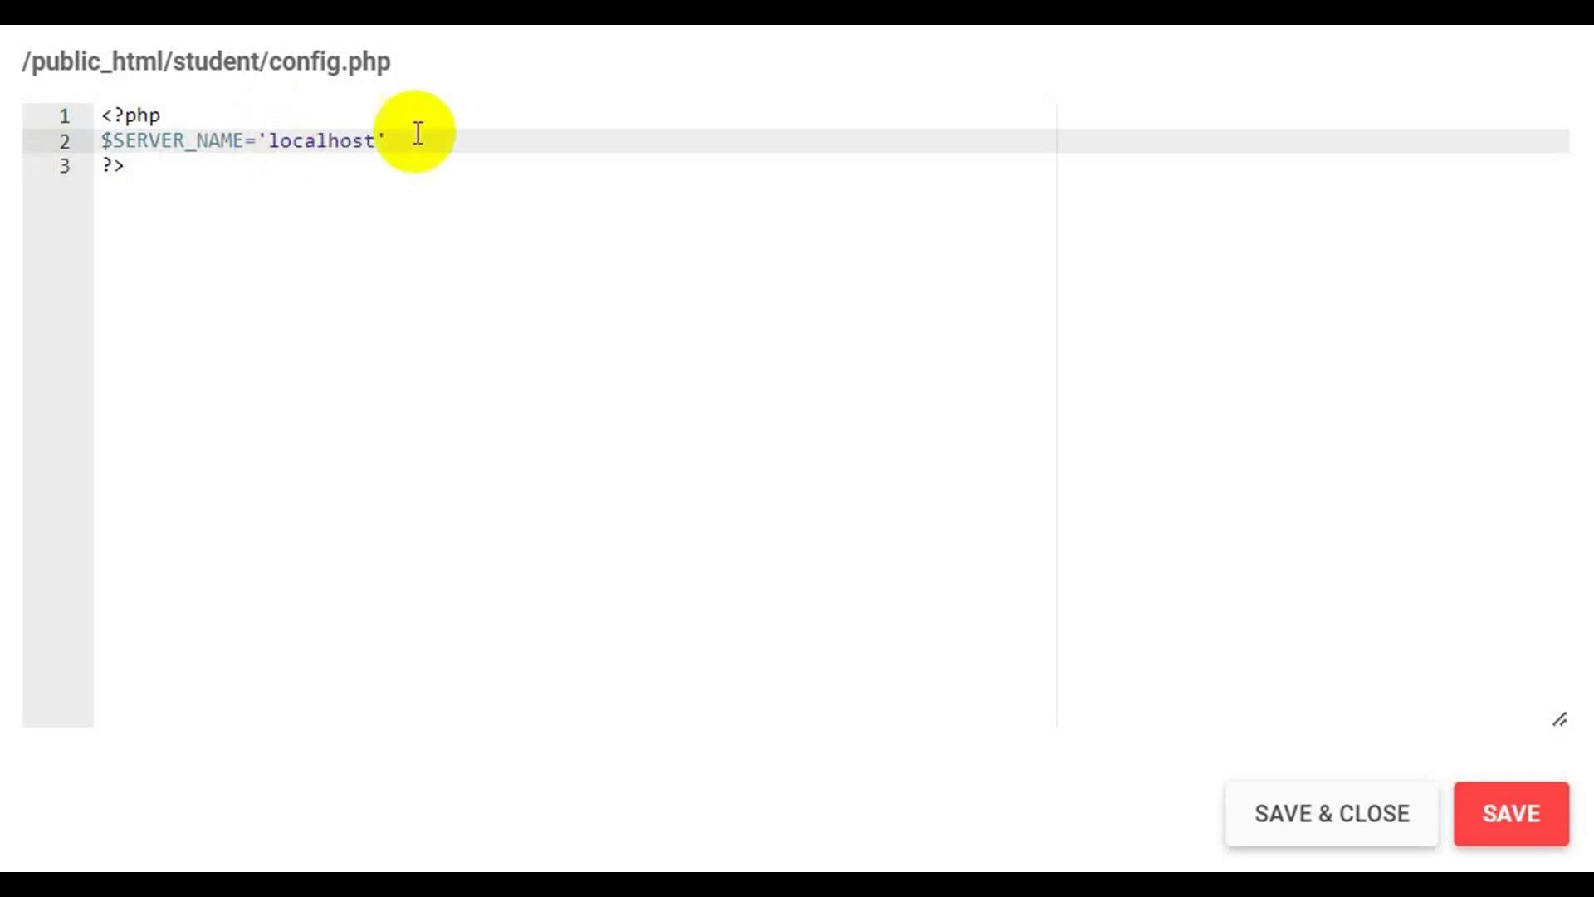
left_click(447, 133)
key("Return")
type("$")
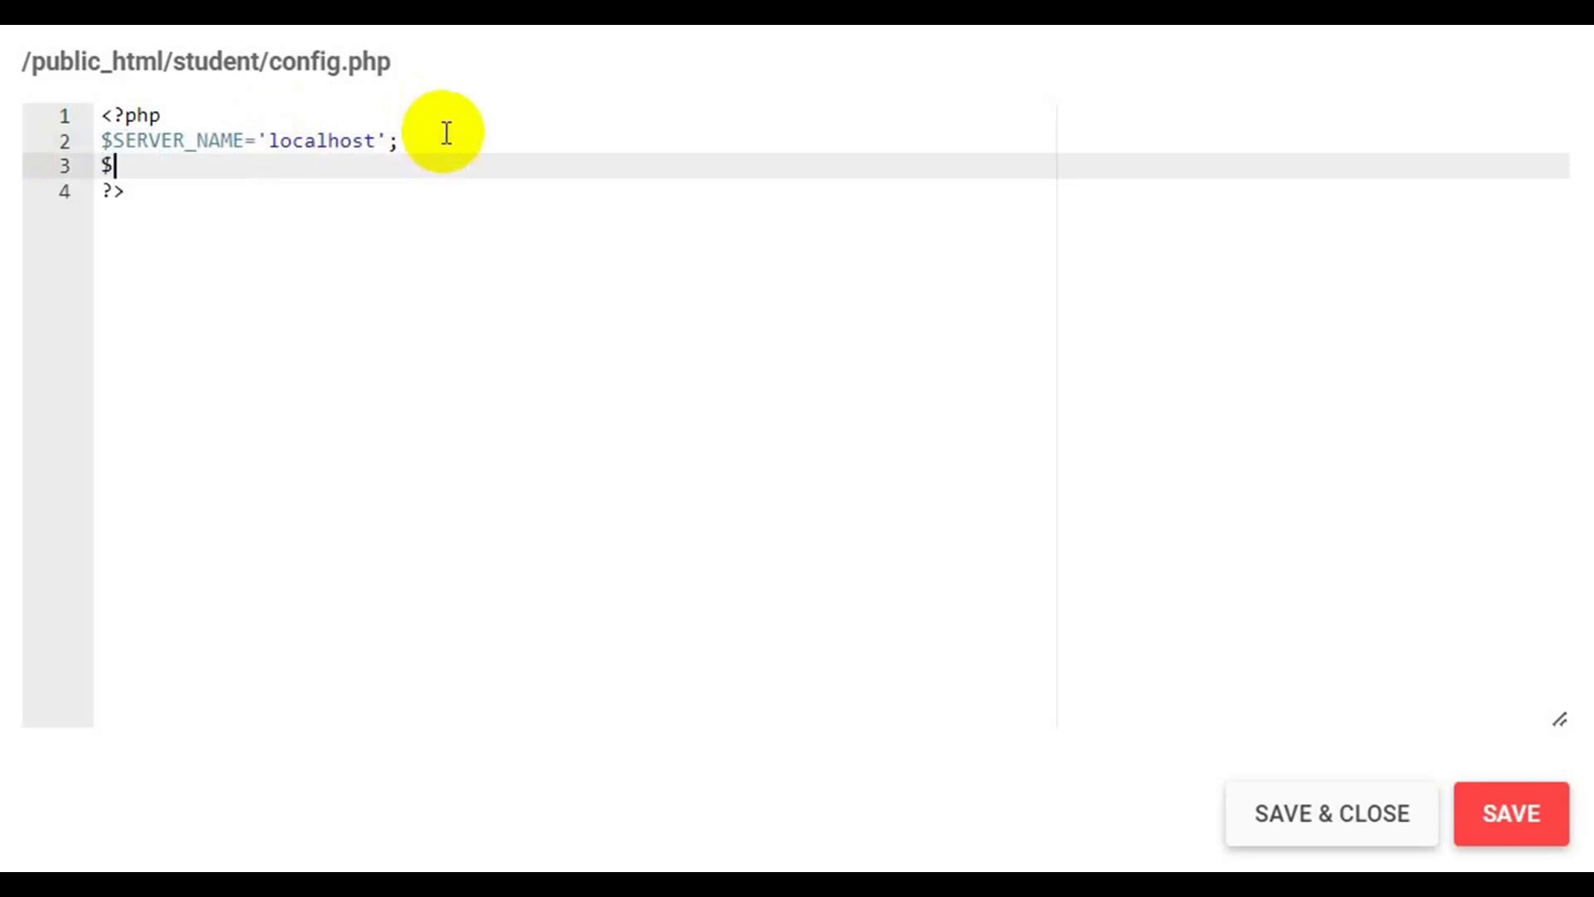
Add empty $USER_NAME, $PASSWORD and $DB_NAME variable lines.
type("use")
key("BackSpace")
key("BackSpace")
key("BackSpace")
type("USER")
type("+")
type("_NAME")
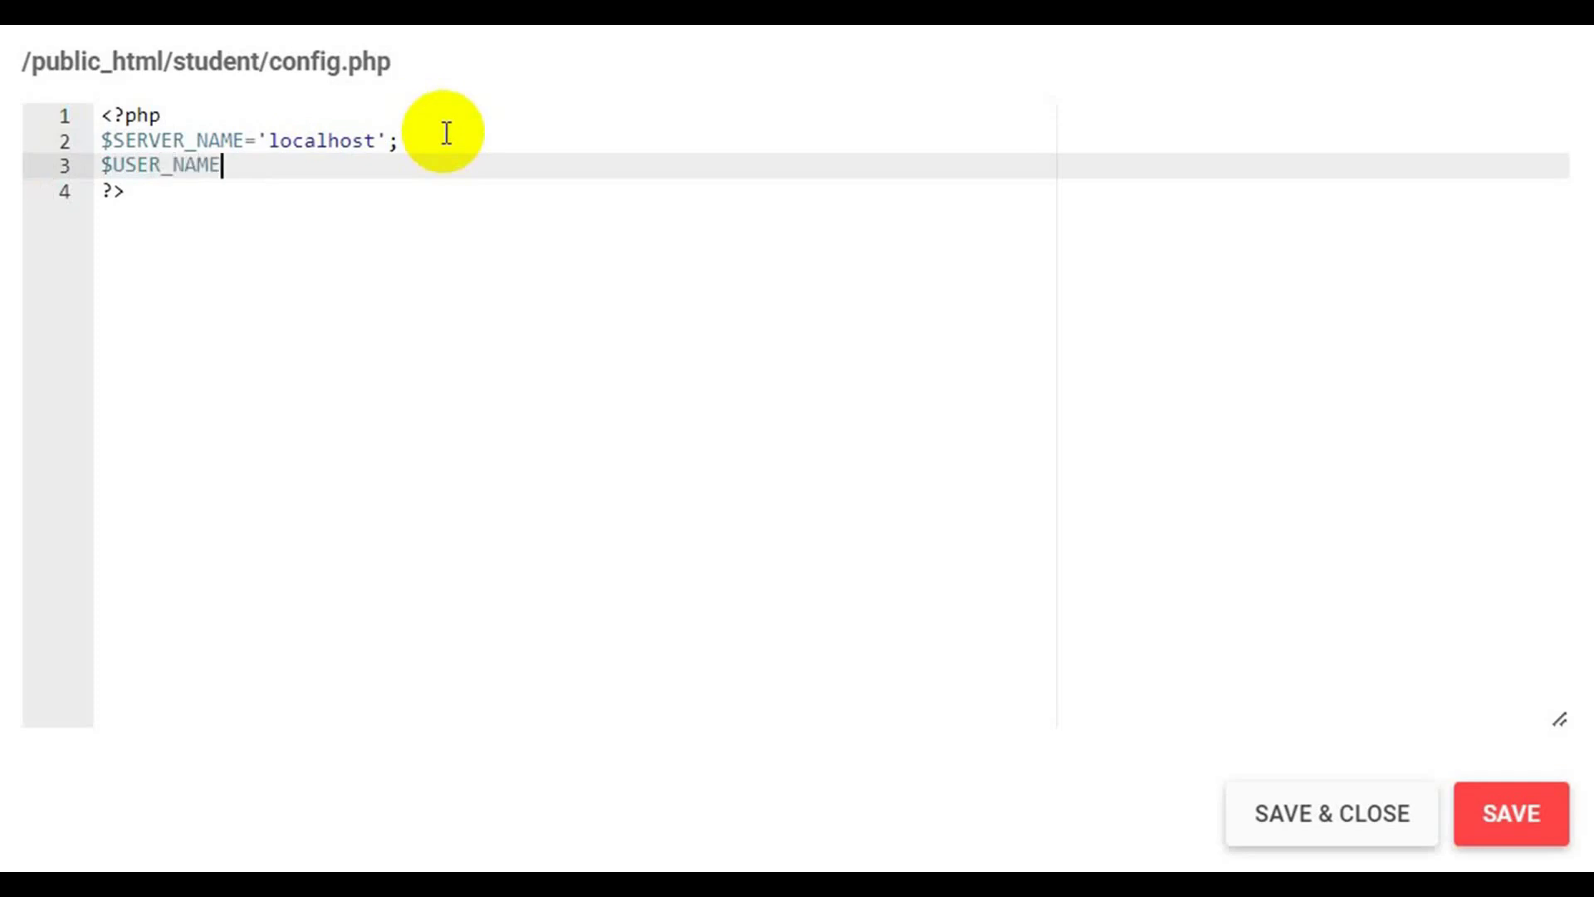
type("'")
left_click(365, 171)
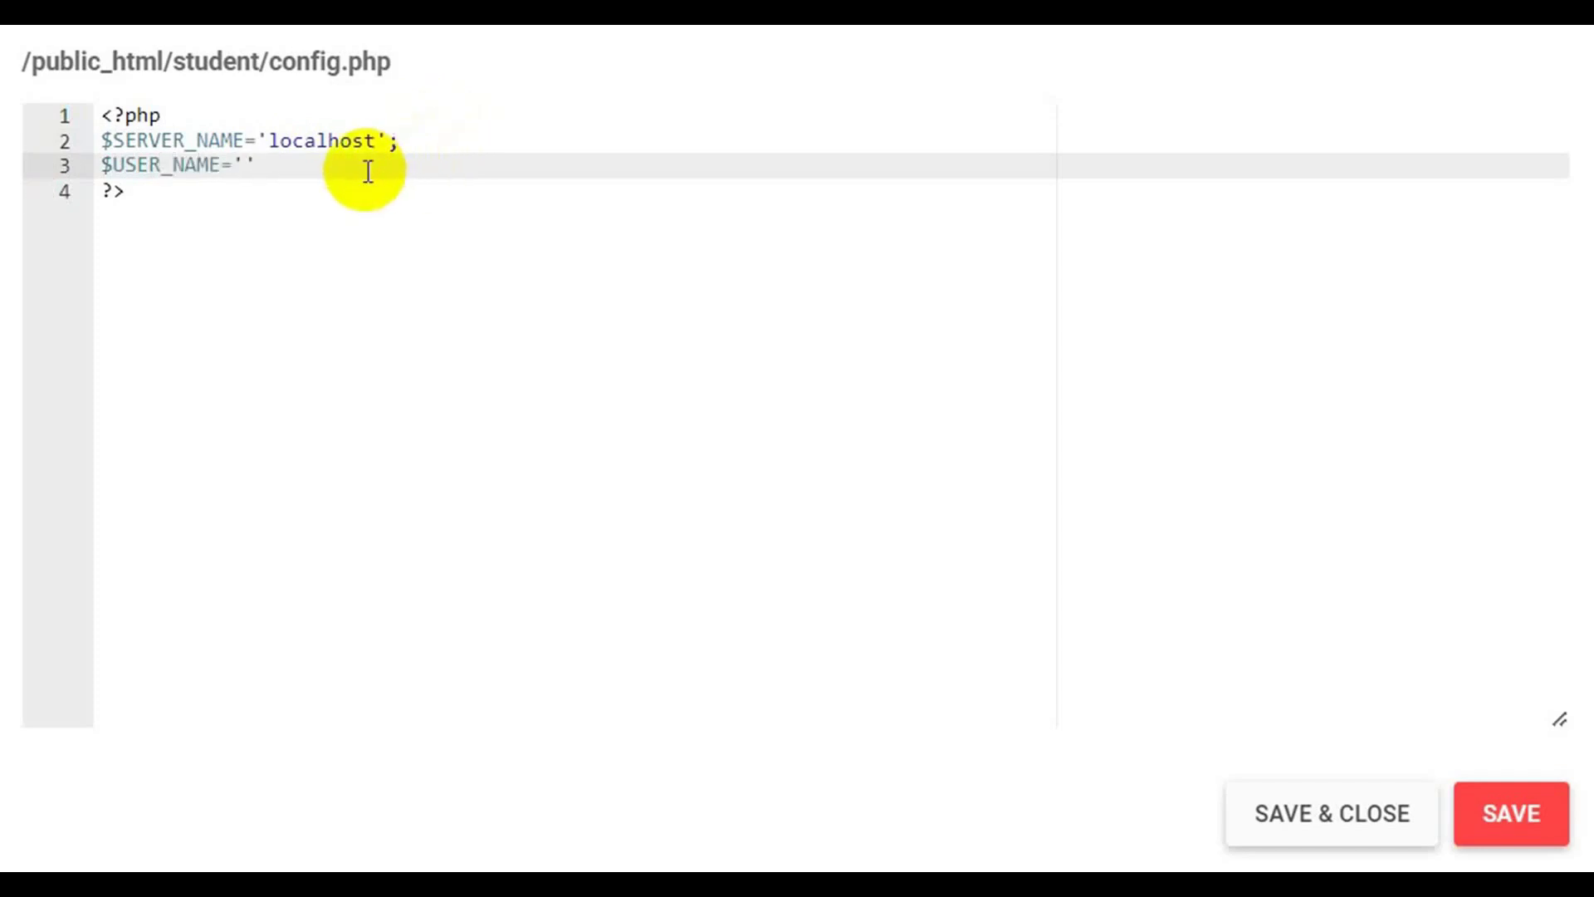
key("Return")
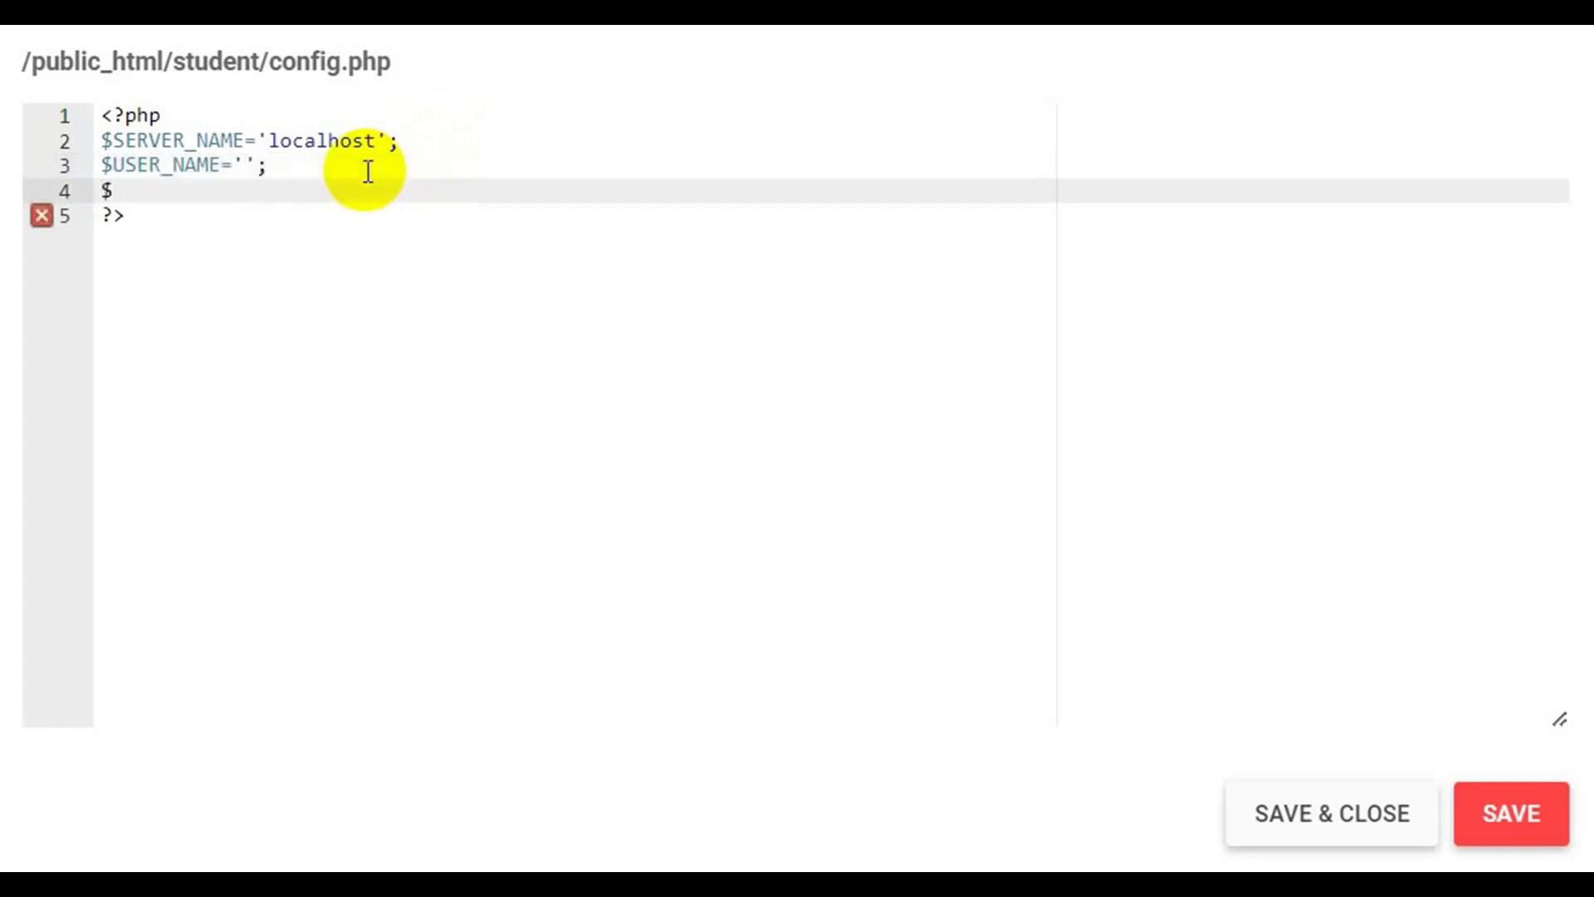
type("PASSWORD=")
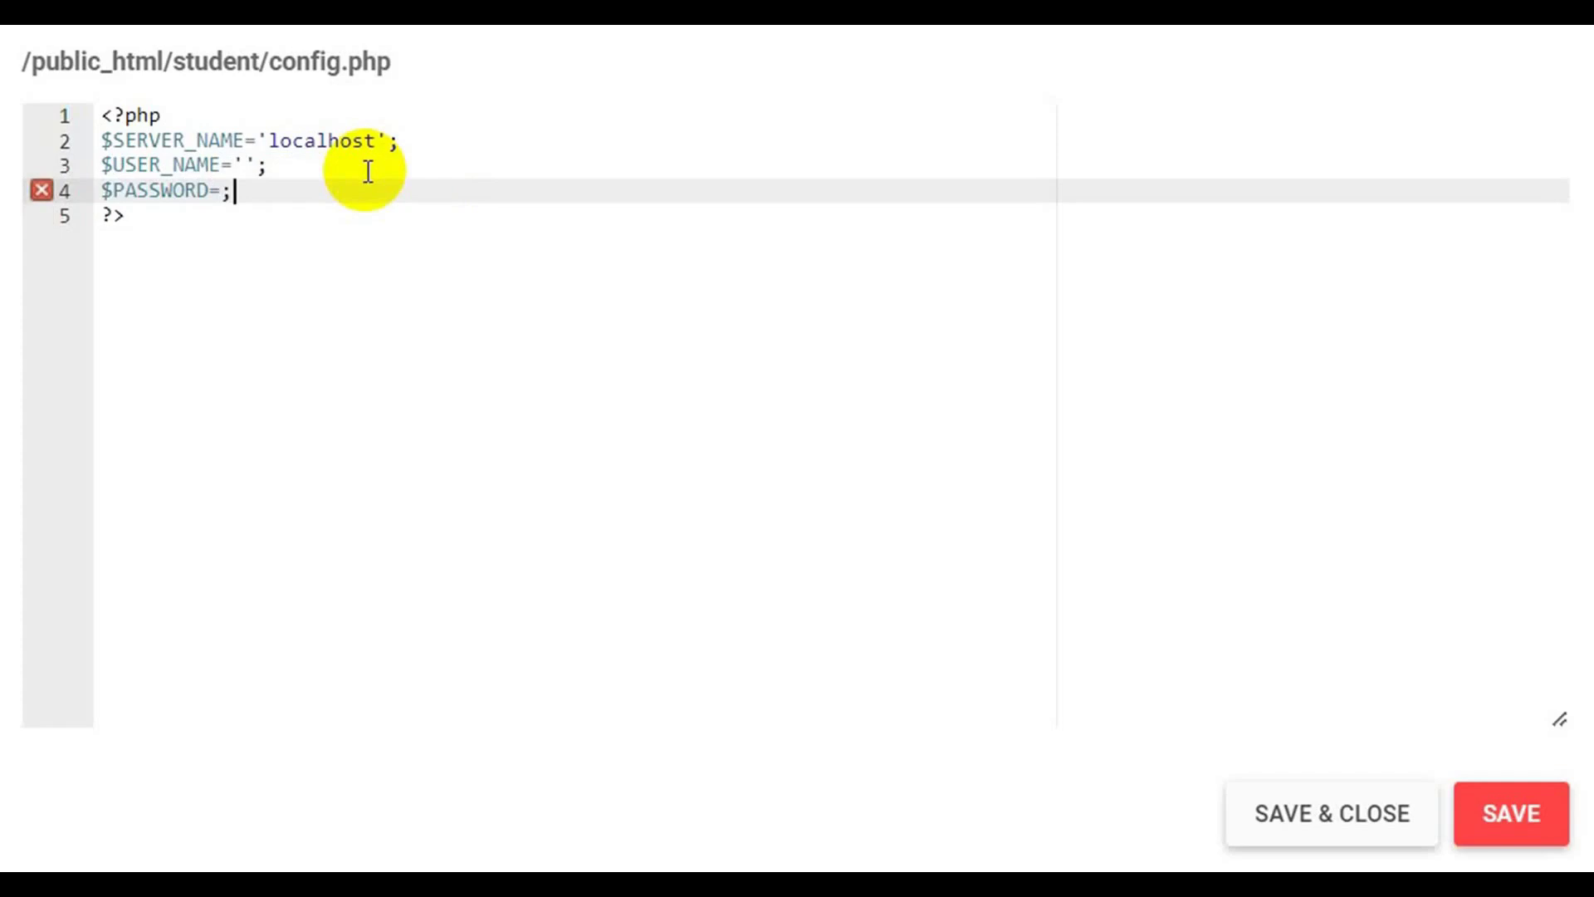
key("BackSpace")
type("=")
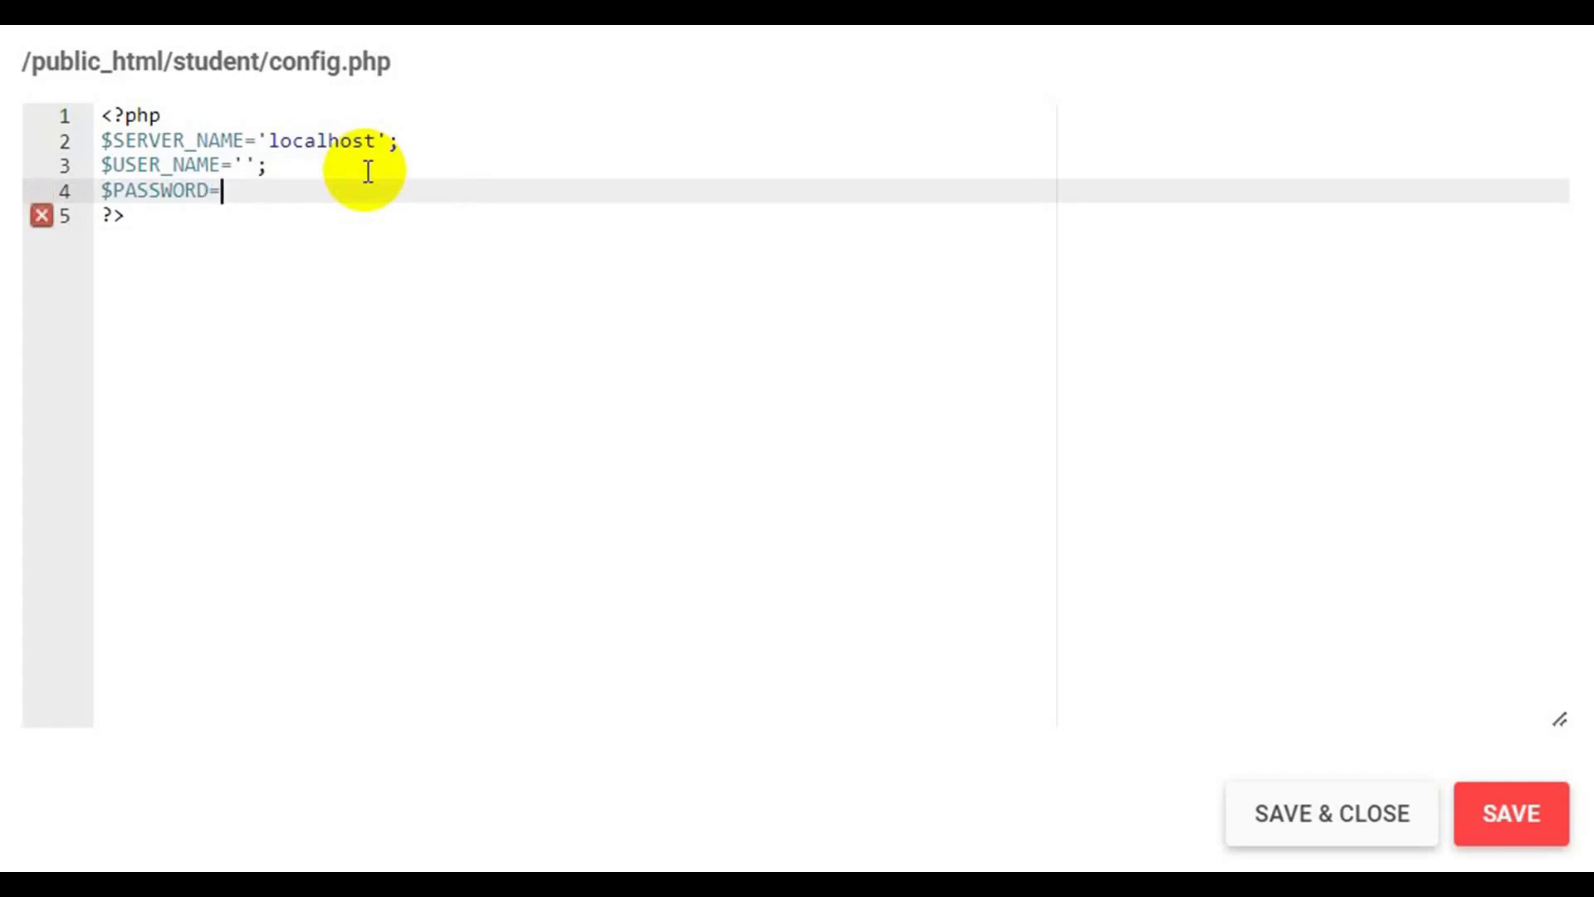
type("'';")
key("Return")
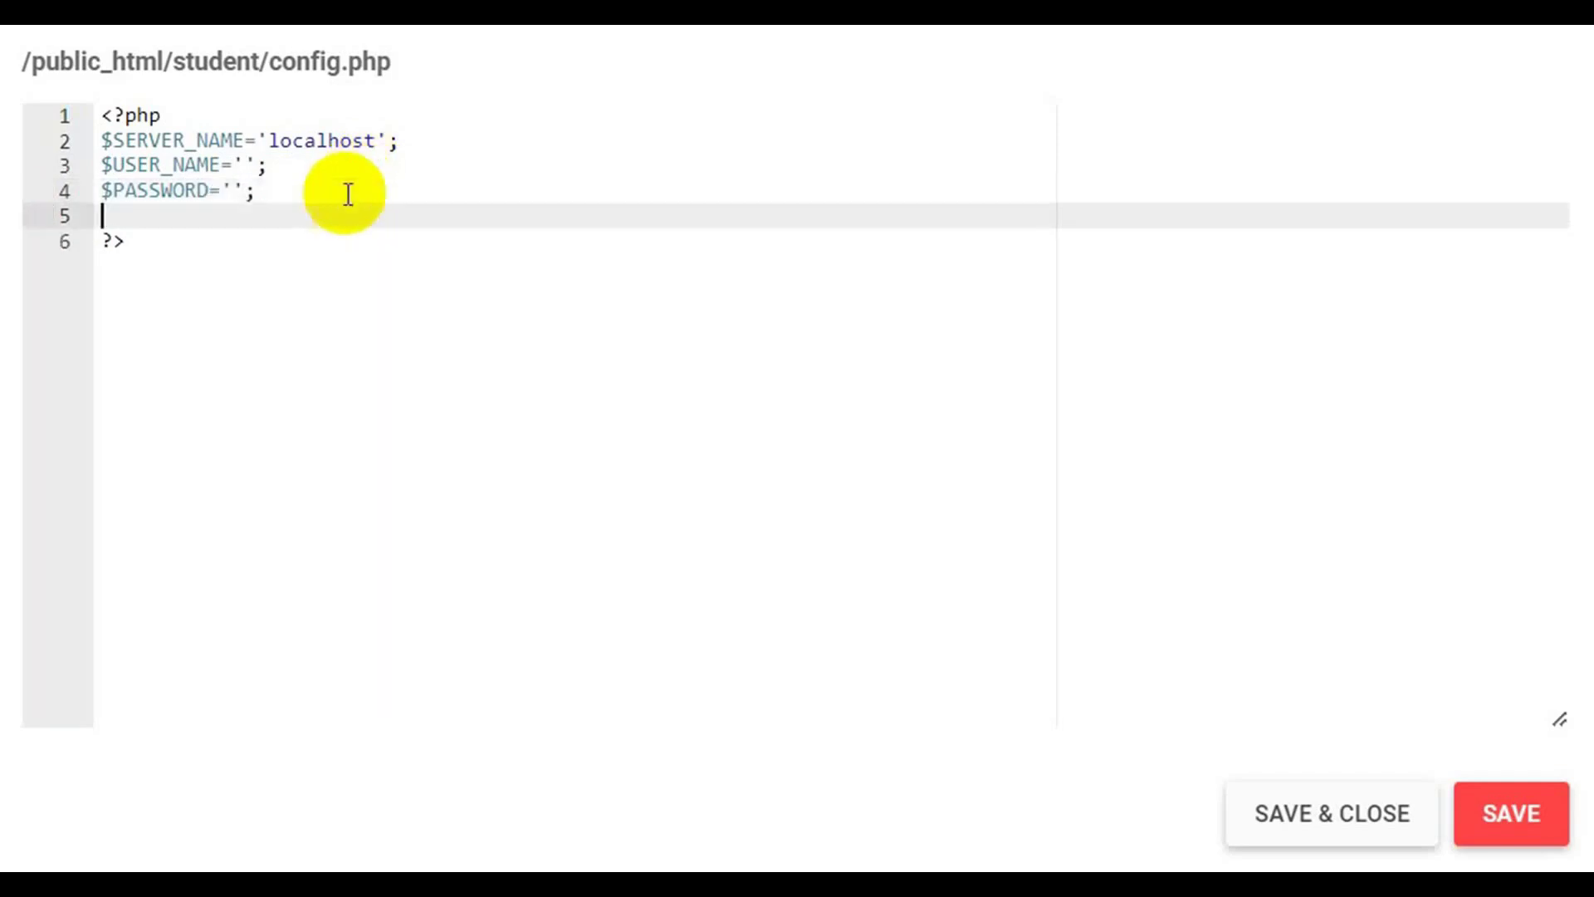
type("$U")
key("BackSpace")
type("DB_")
type("NAME")
type("=''")
left_click(302, 196)
left_click(296, 214)
type(";")
Add $con=mysqli_connect with the four variables, or die("could not connect");.
key("Return")
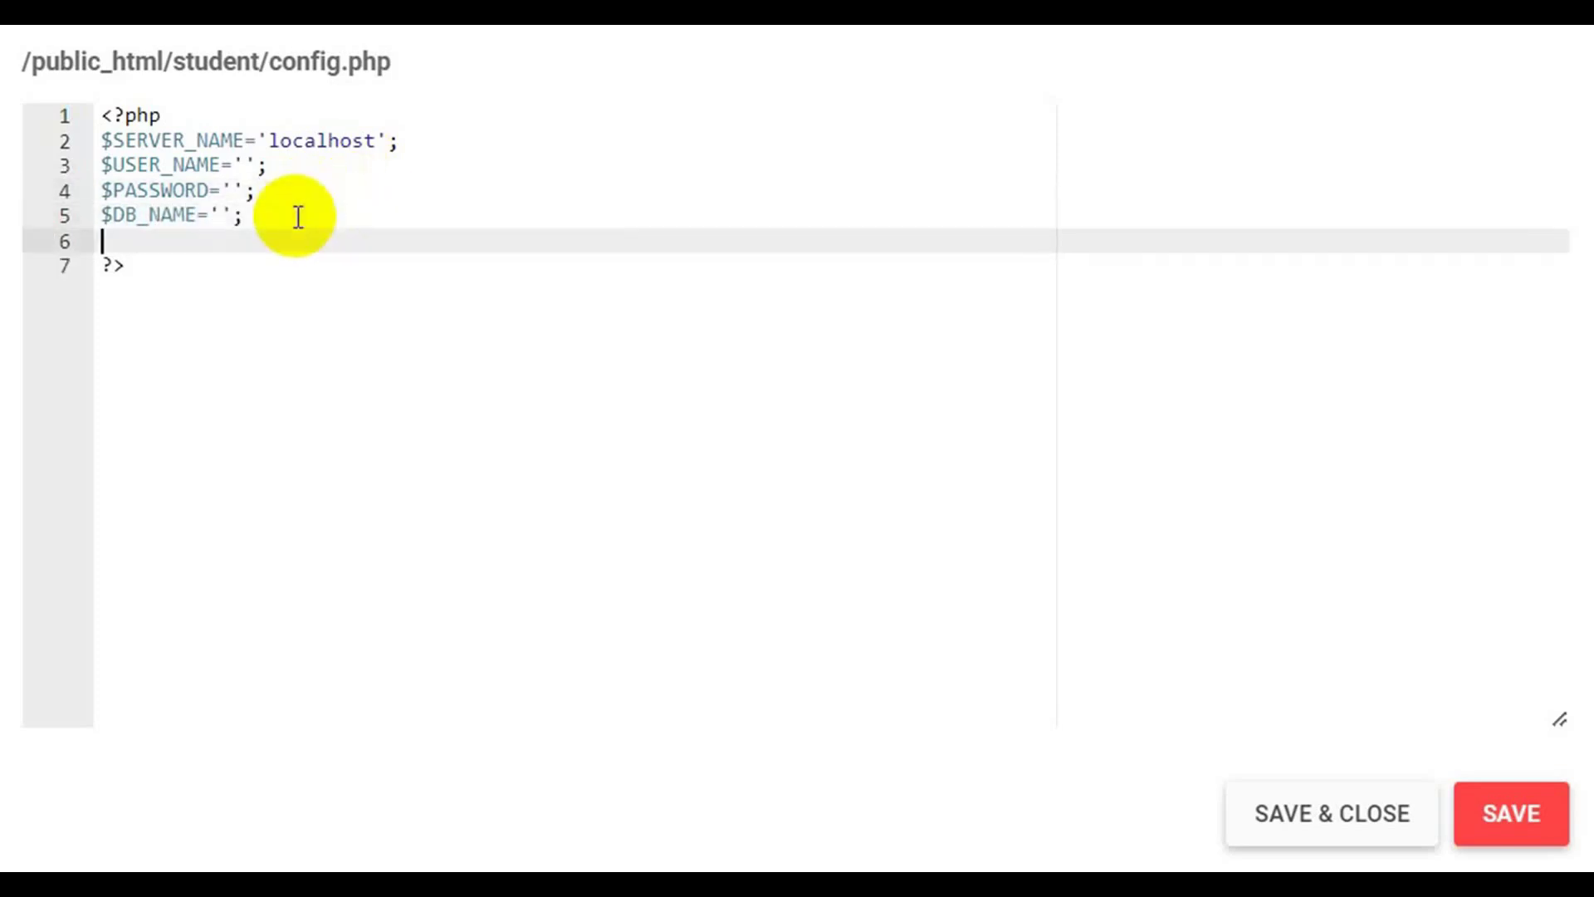
type("$c")
type("onn")
type("mysqli_")
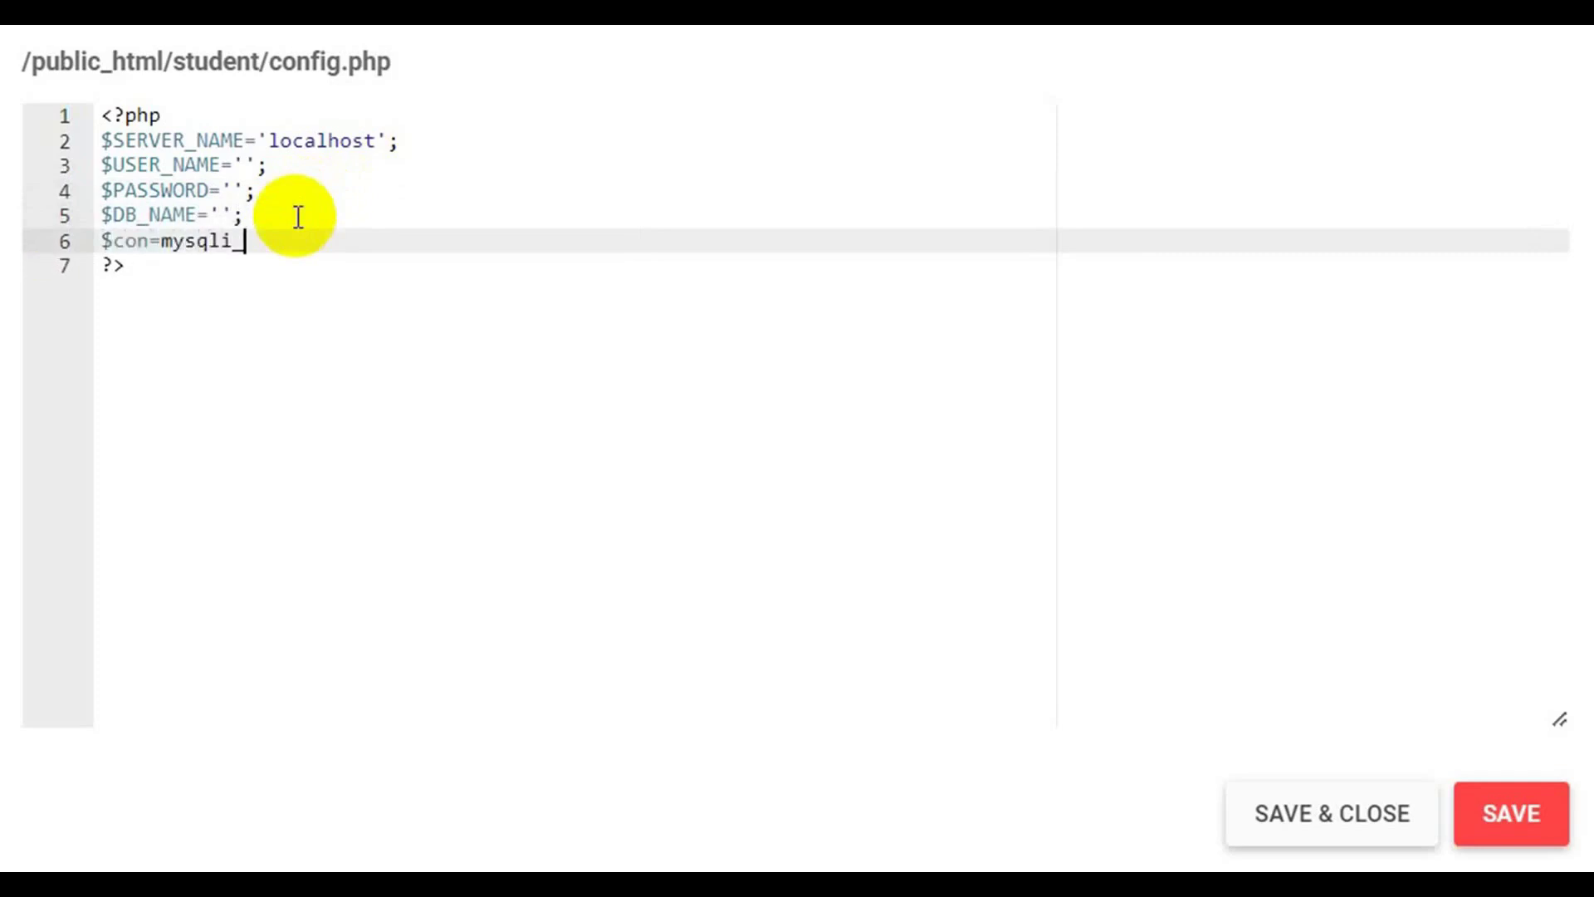
type("connect(")
type("$ser")
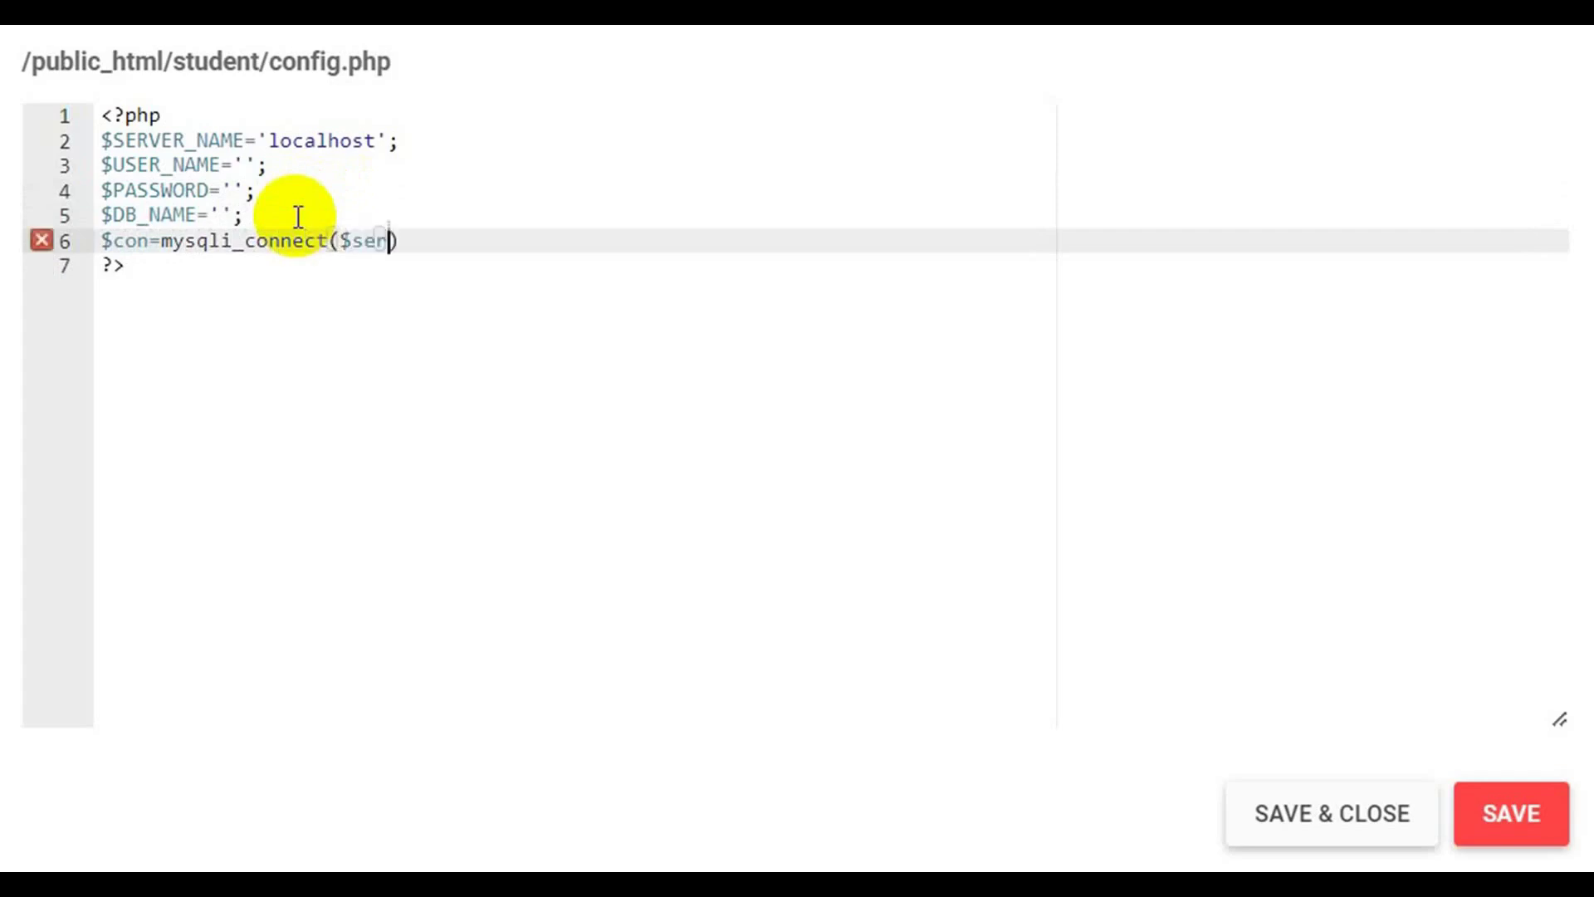
key("BackSpace")
key("BackSpace")
key("BackSpace")
type("SERVE")
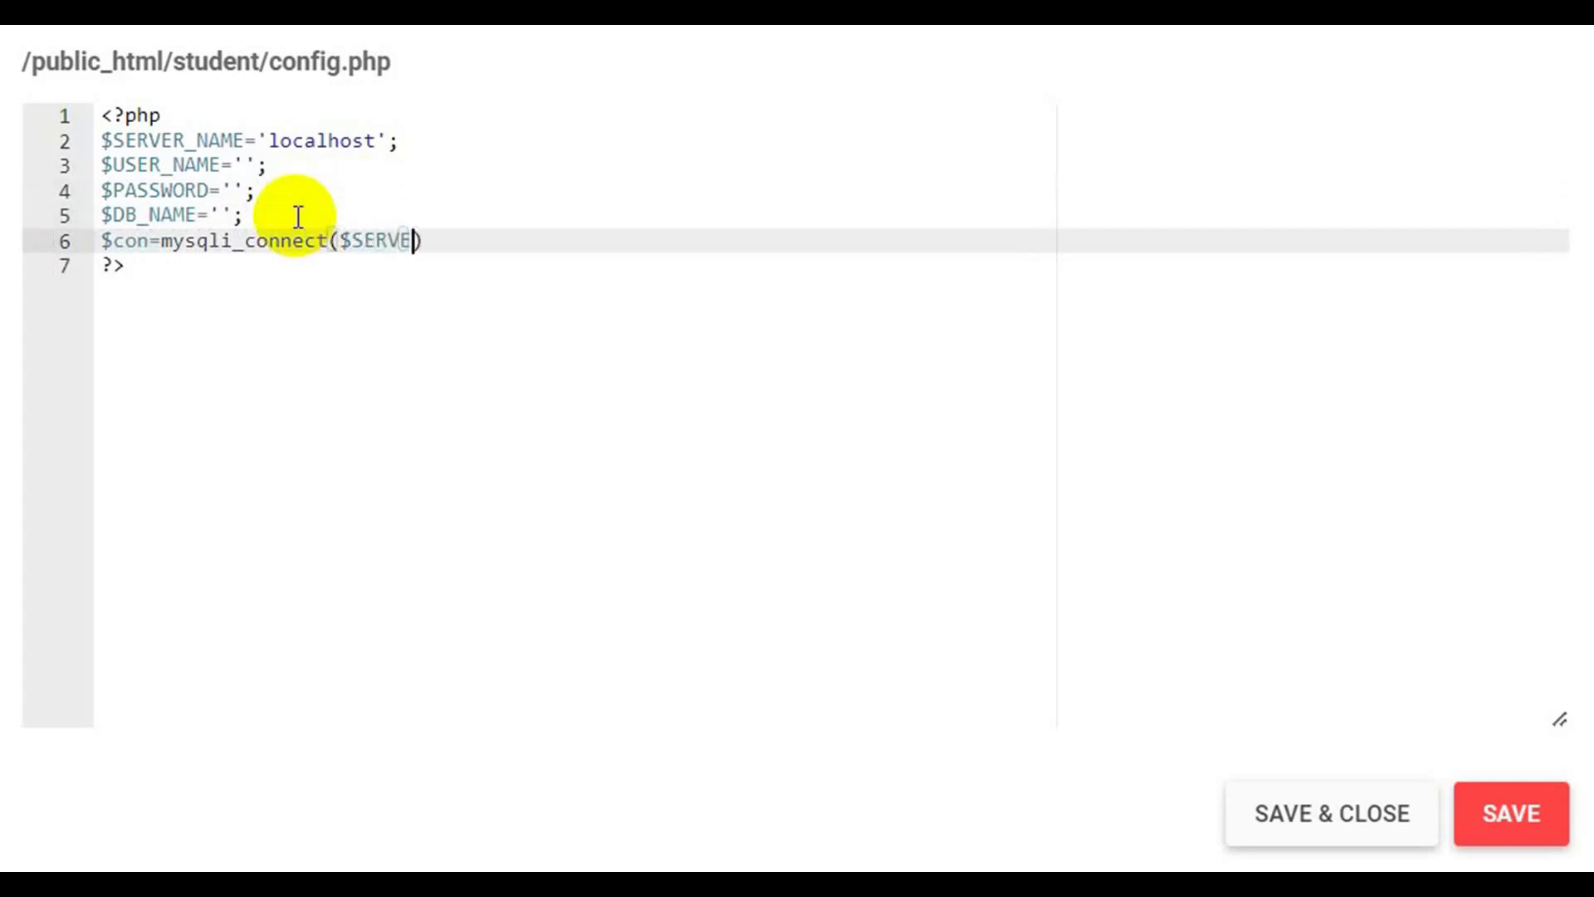
type("R_NAME,$")
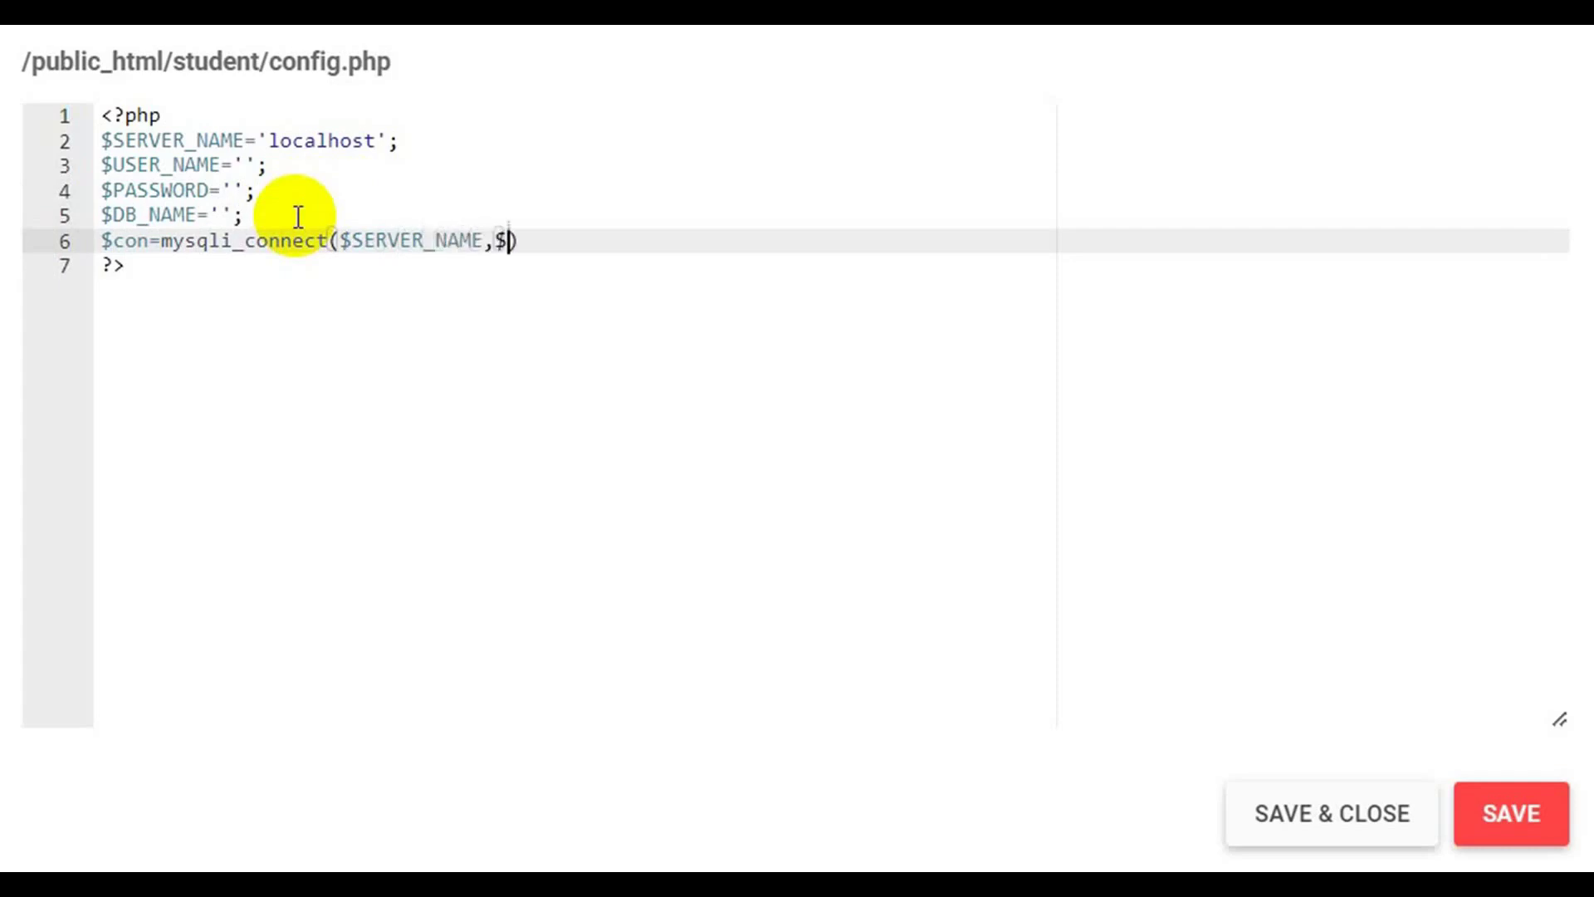
type("USER")
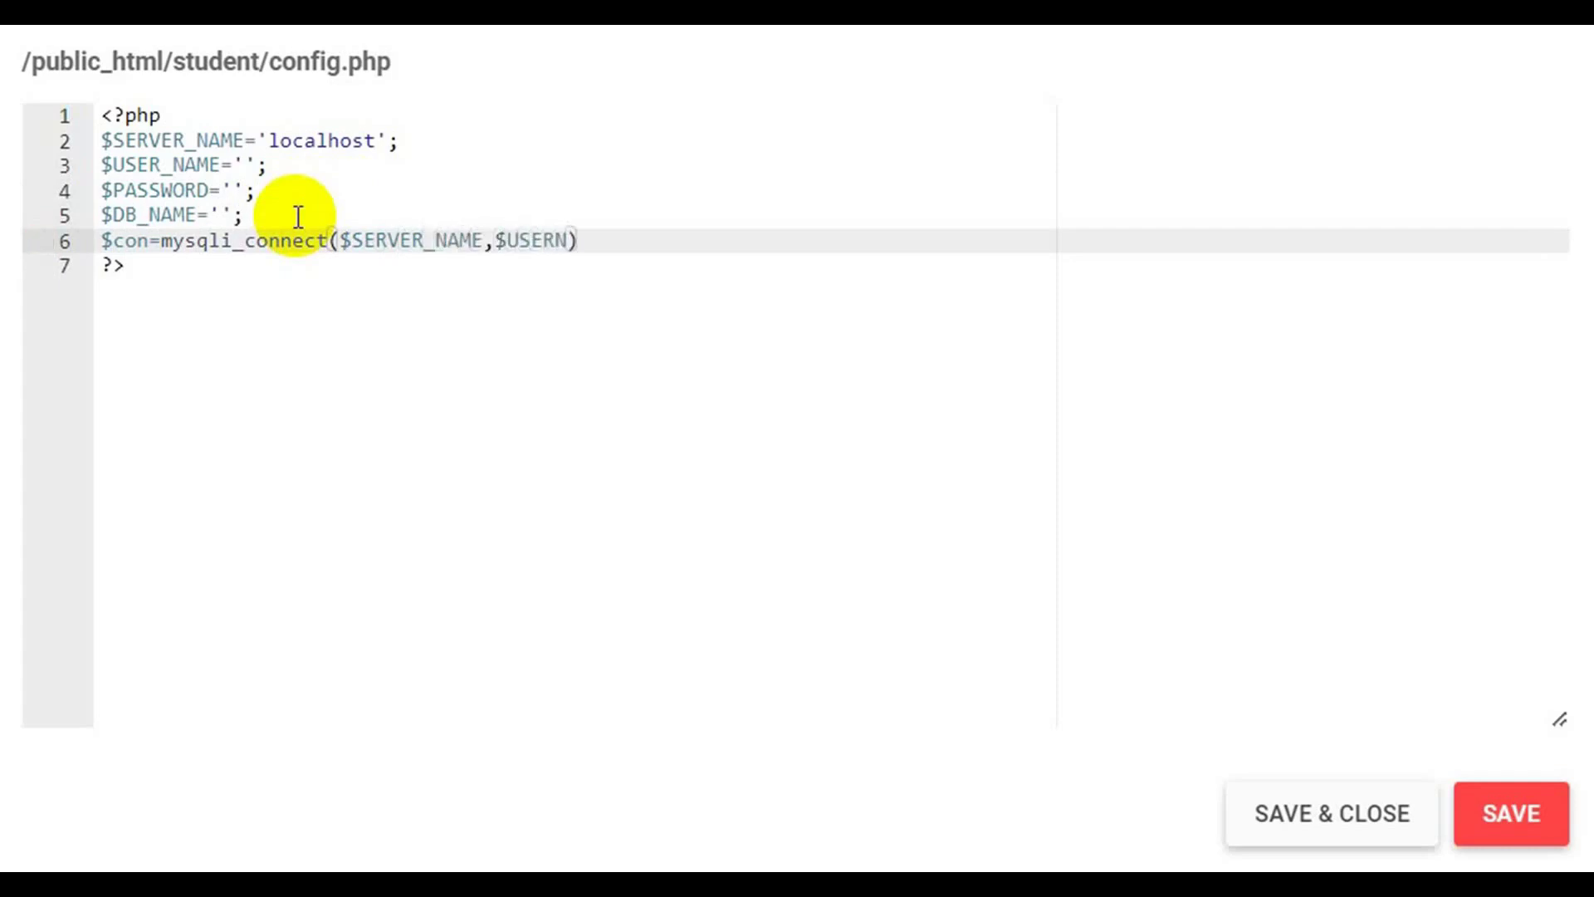
type("_NAME,")
type("$PASS")
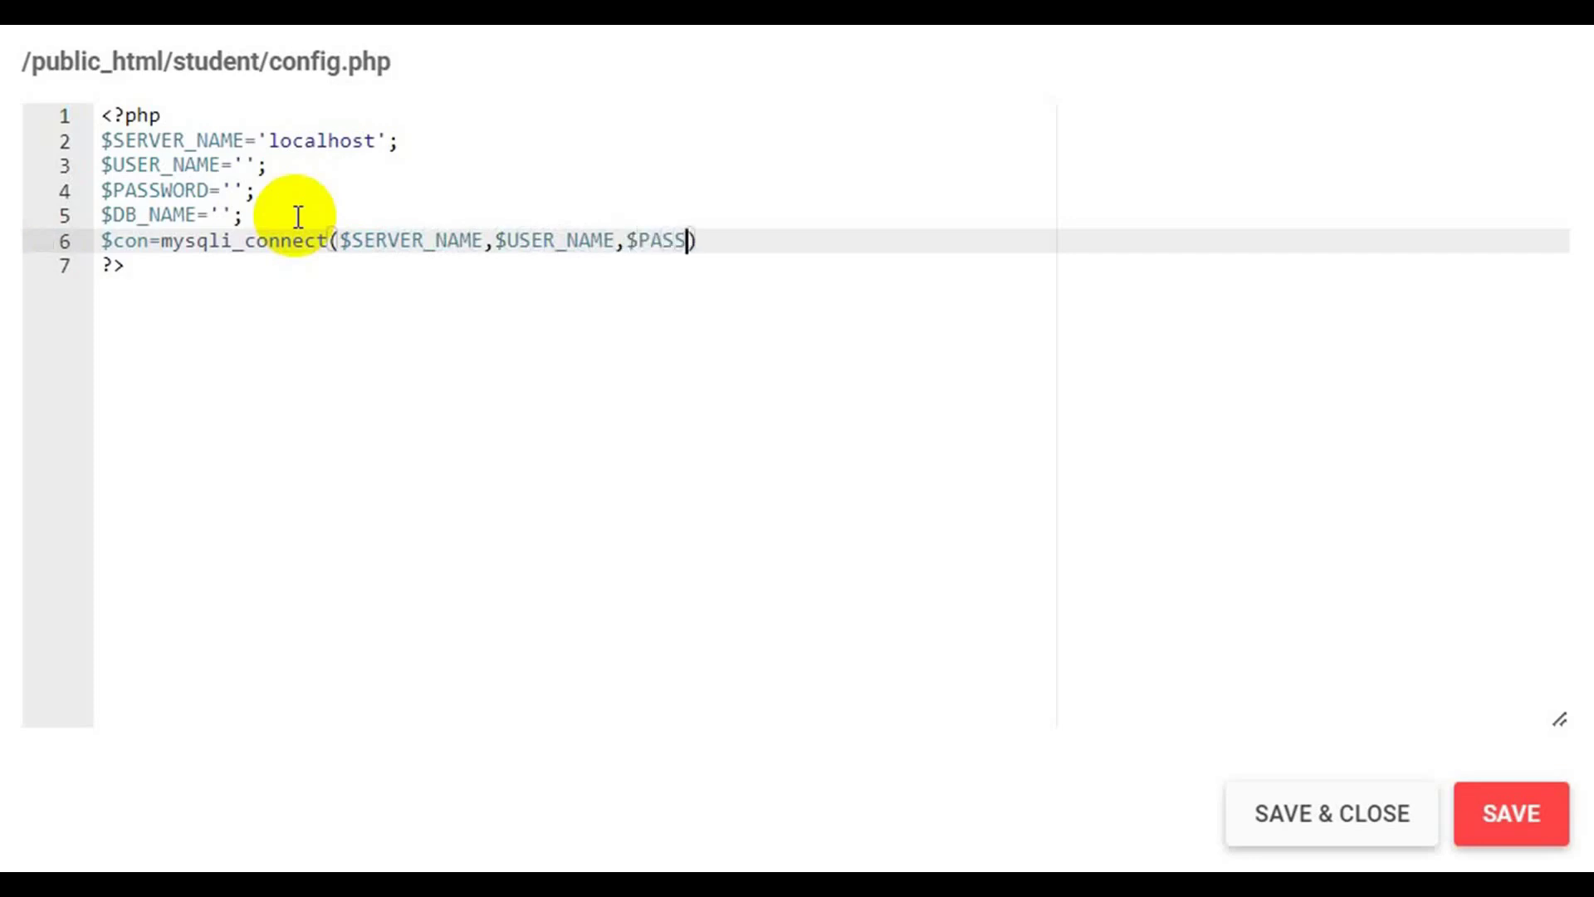
type("WORD")
key("BackSpace")
type(",$")
type("DB")
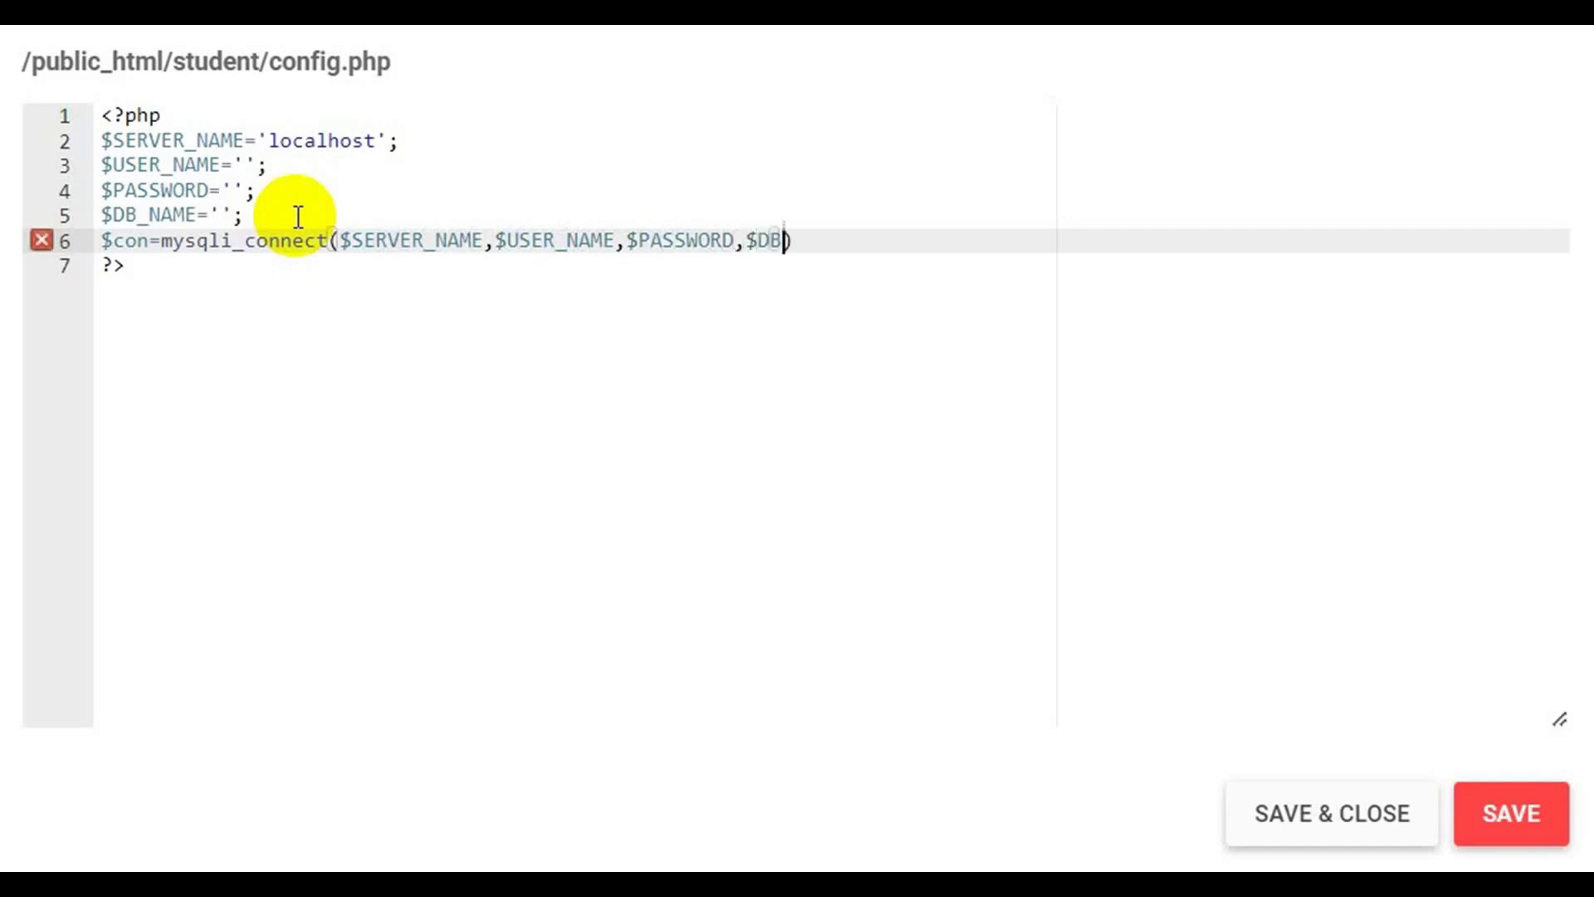
type("_NAME")
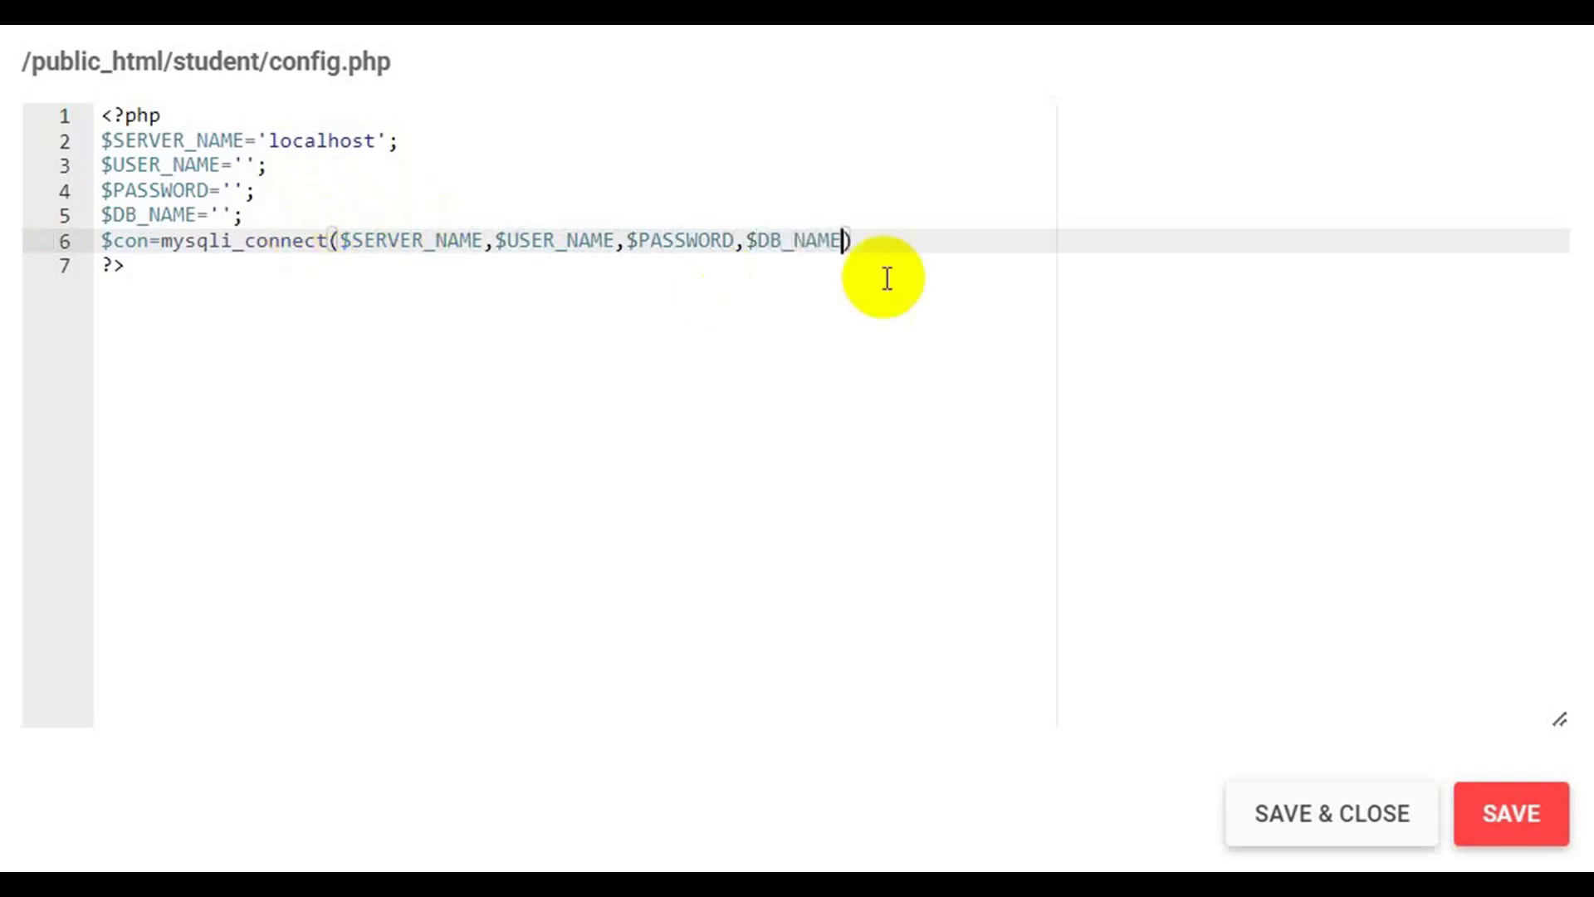
left_click(887, 250)
type("or die")
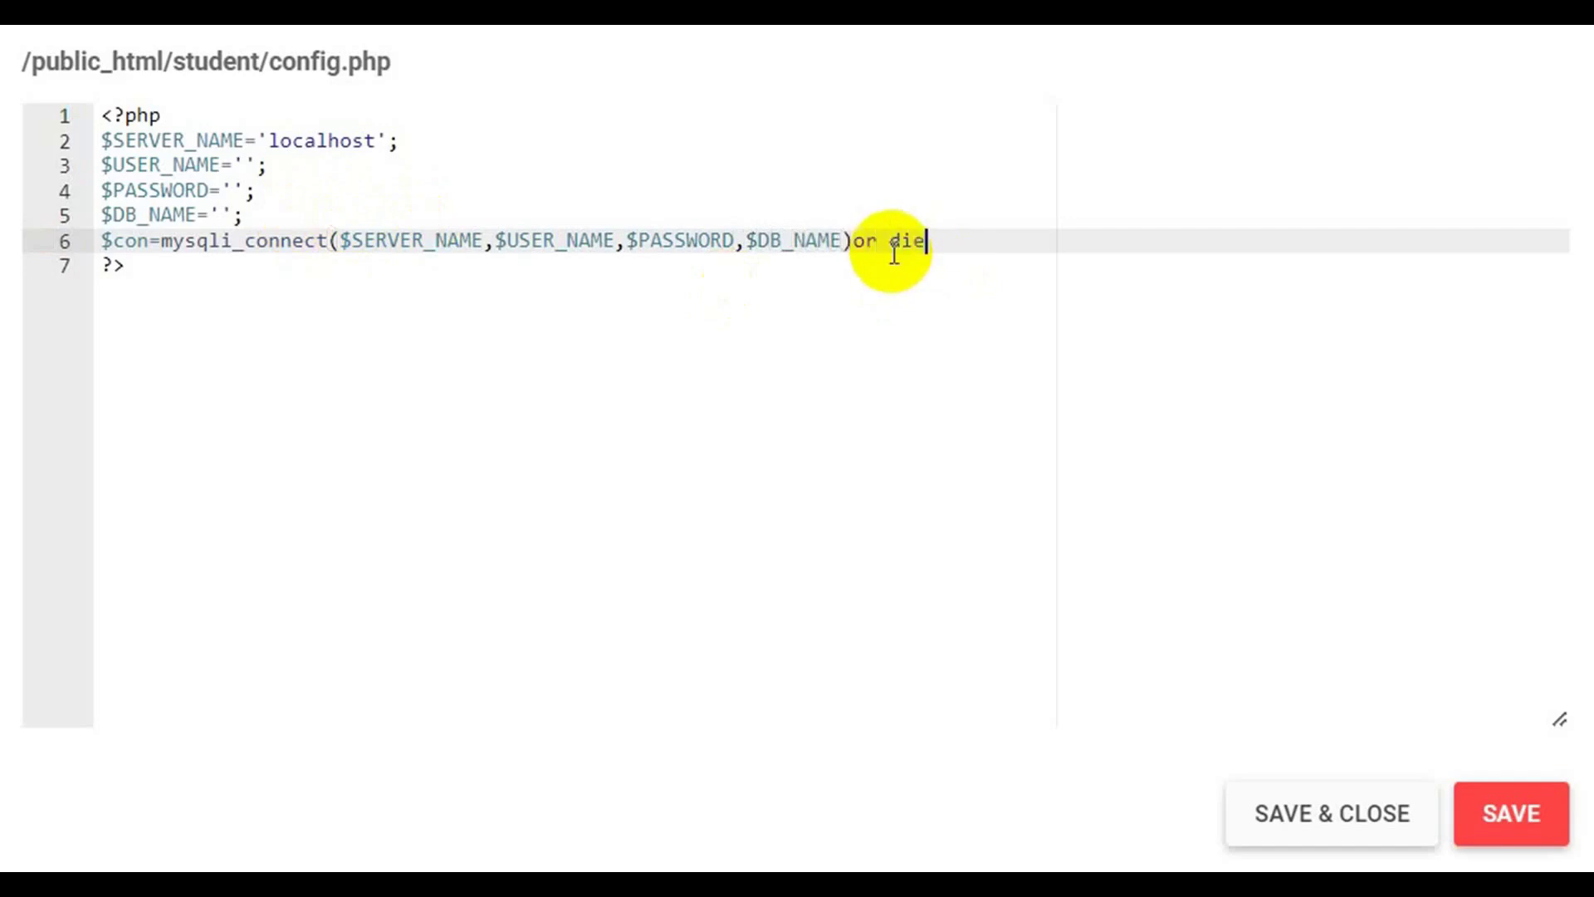
type("(\"could ")
type("not connect")
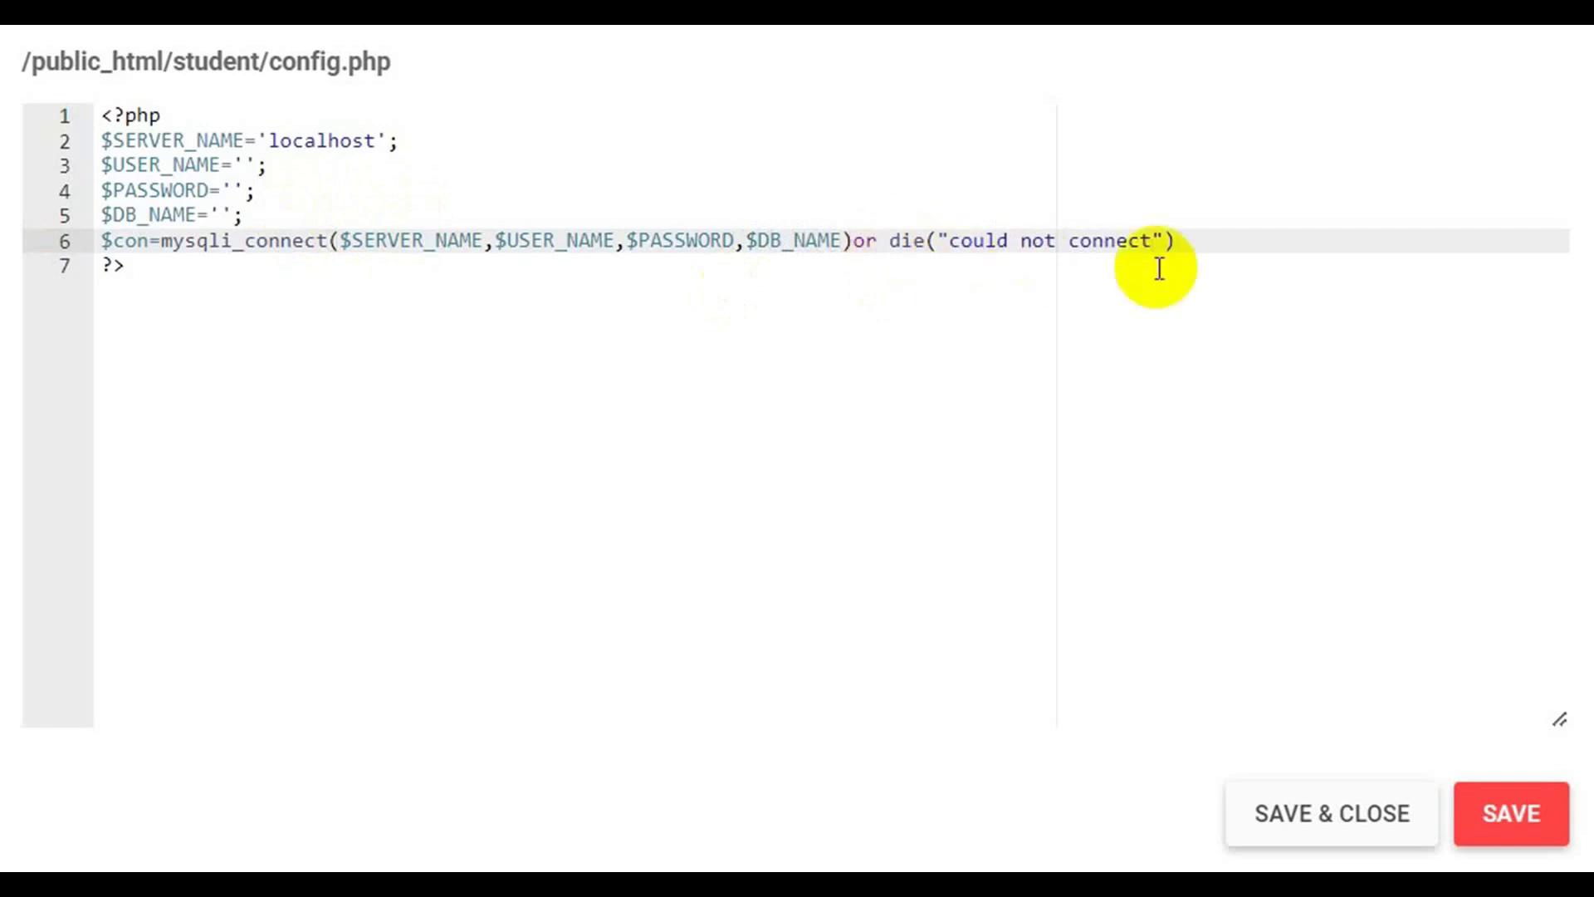
left_click(1210, 239)
type(";")
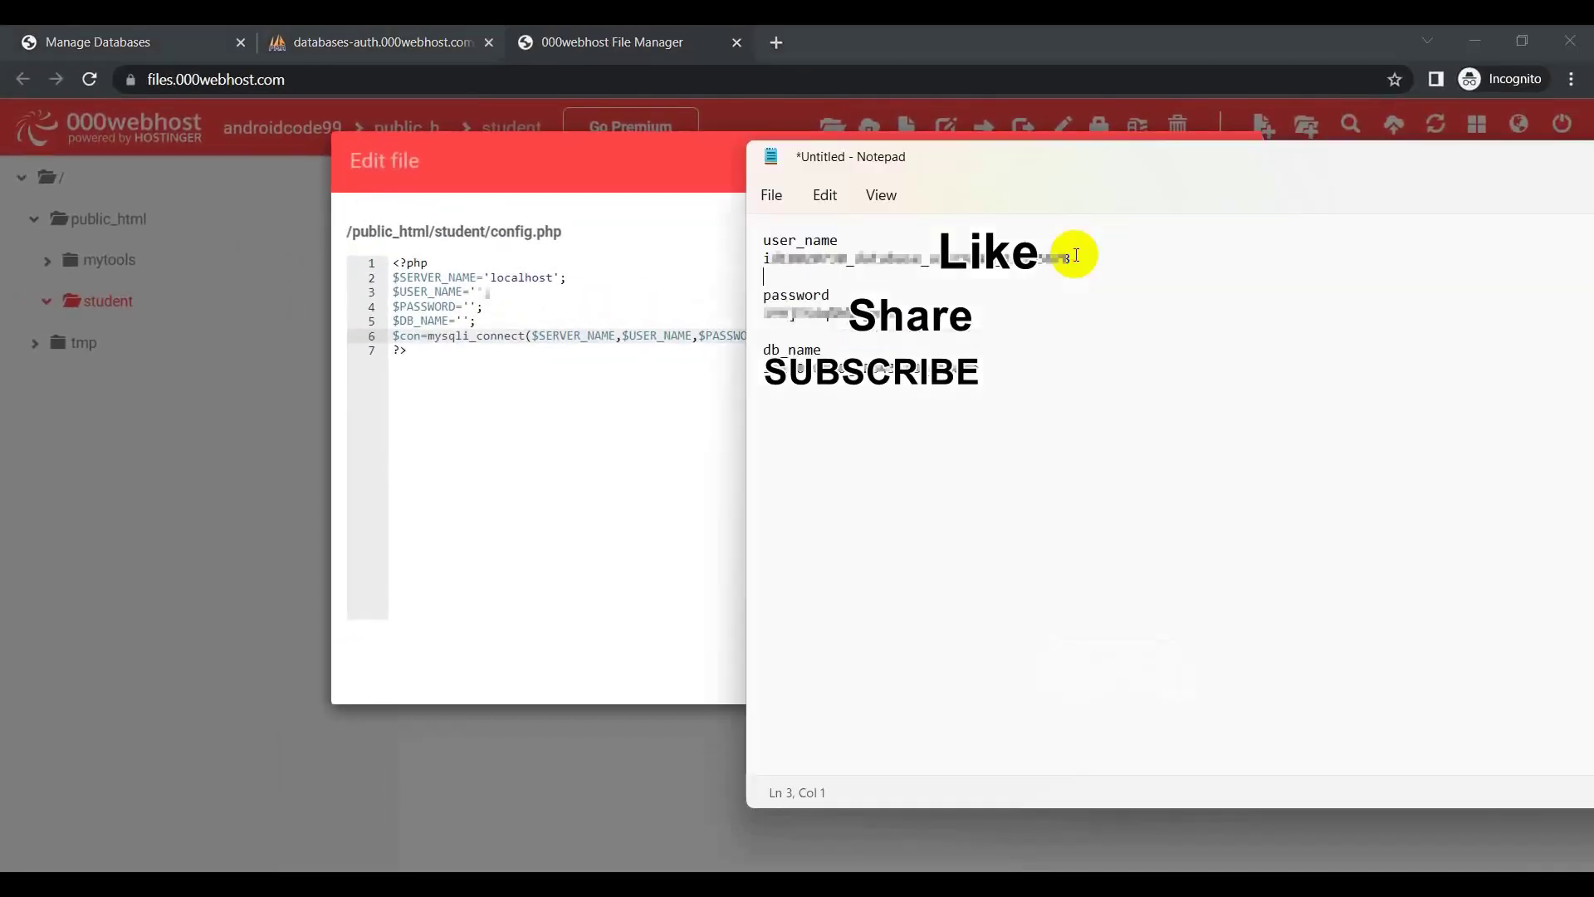
Paste the database username and password from the notes into lines 3 and 4.
key("alt+Tab")
left_click_drag(1071, 259, 755, 262)
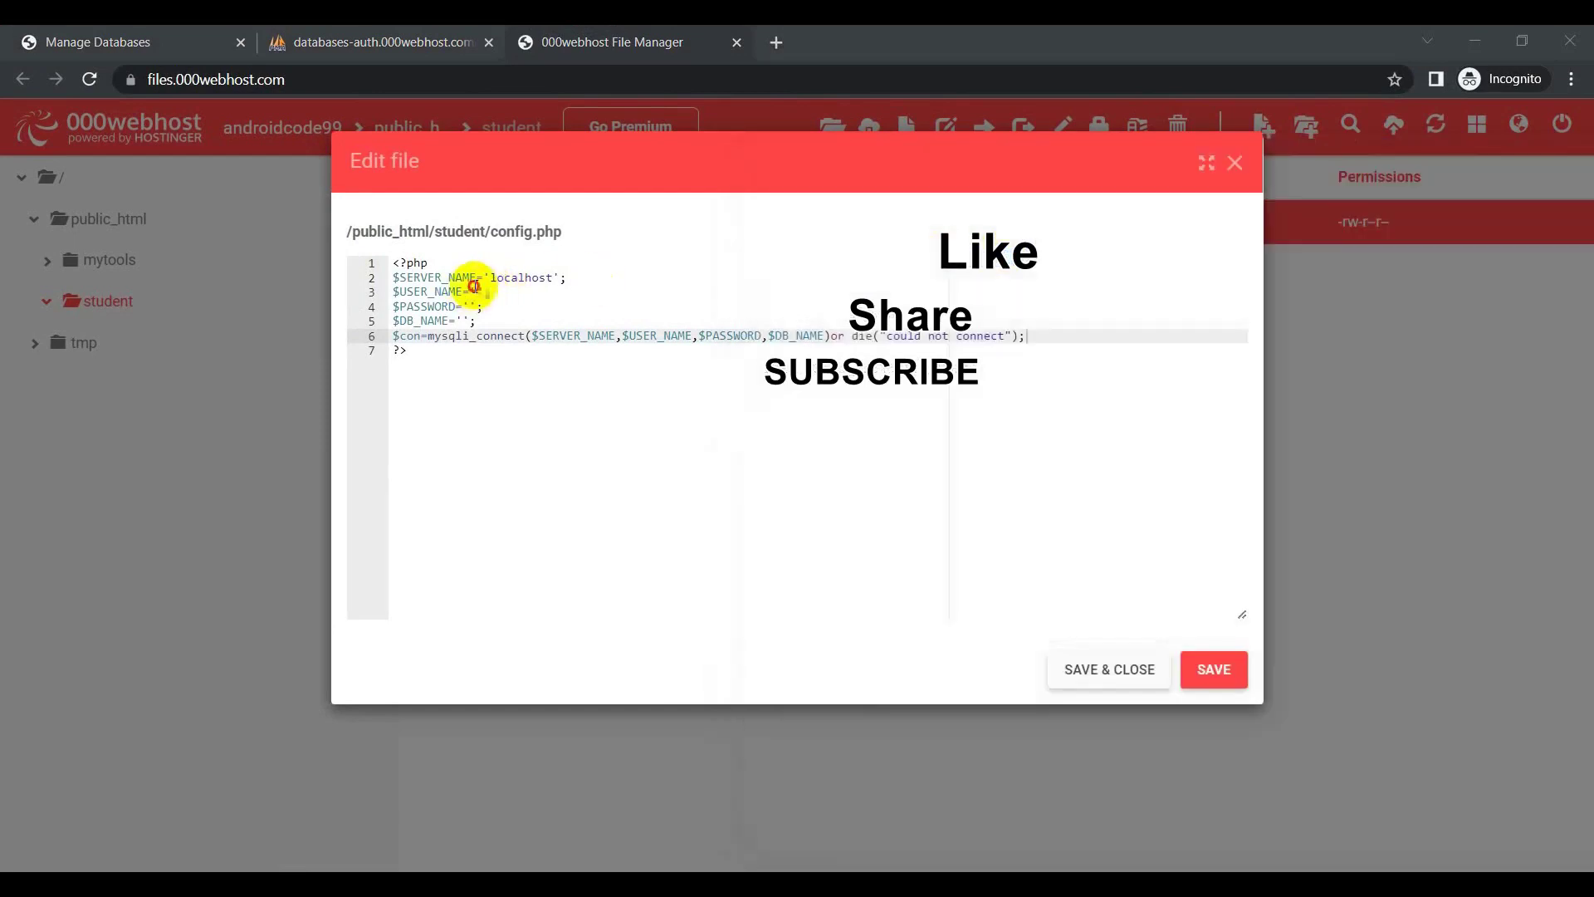
left_click(476, 289)
key("ctrl+v")
key("alt+Tab")
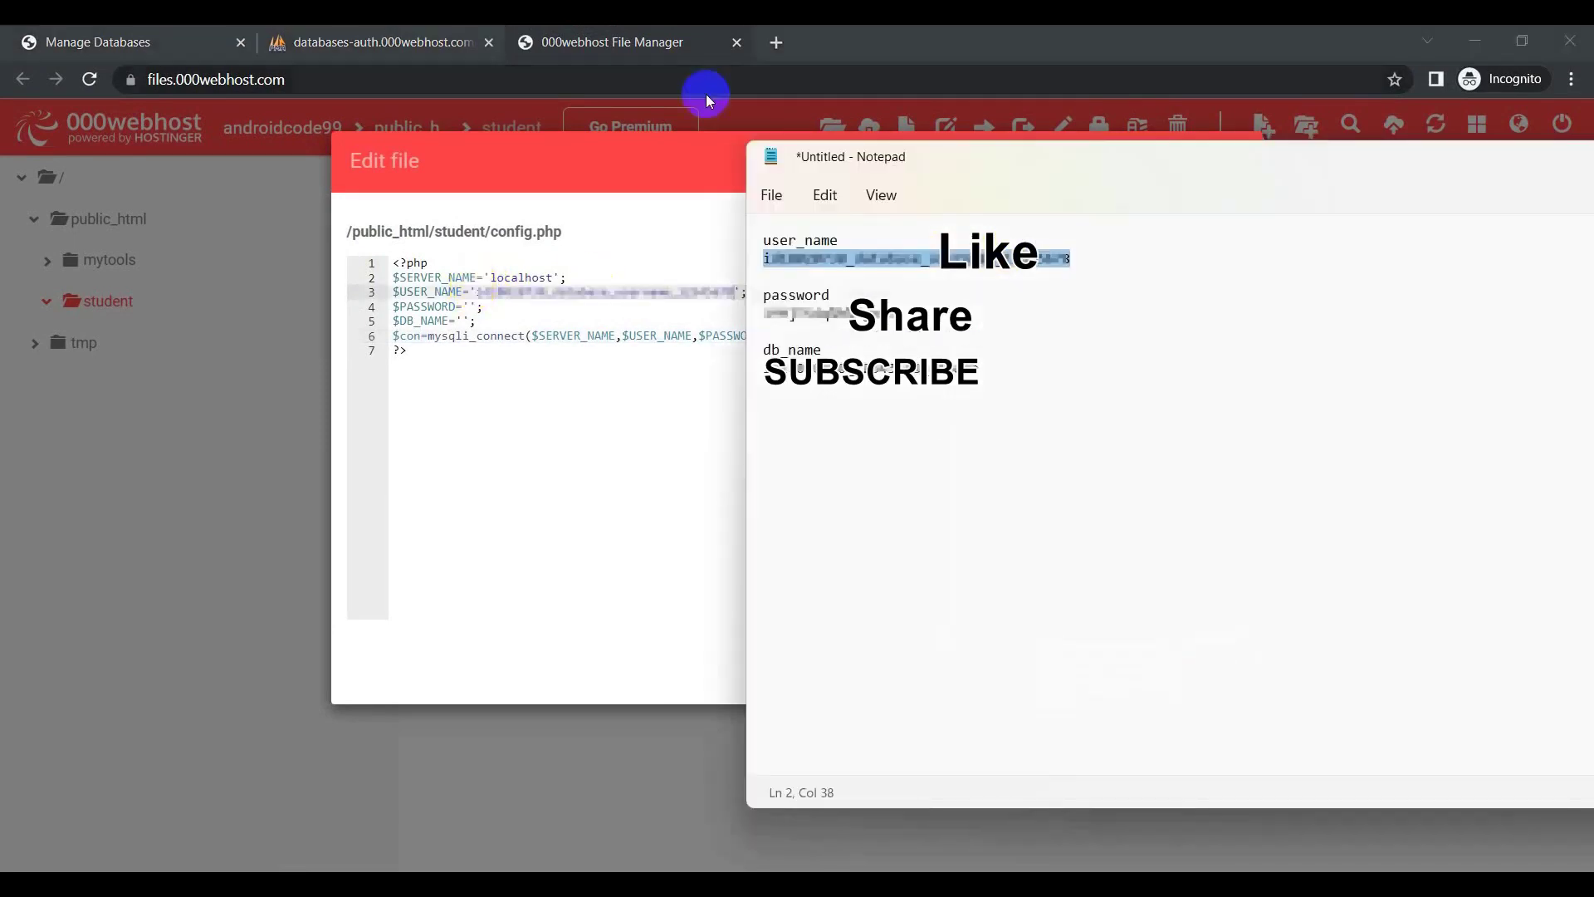
left_click_drag(764, 314, 914, 309)
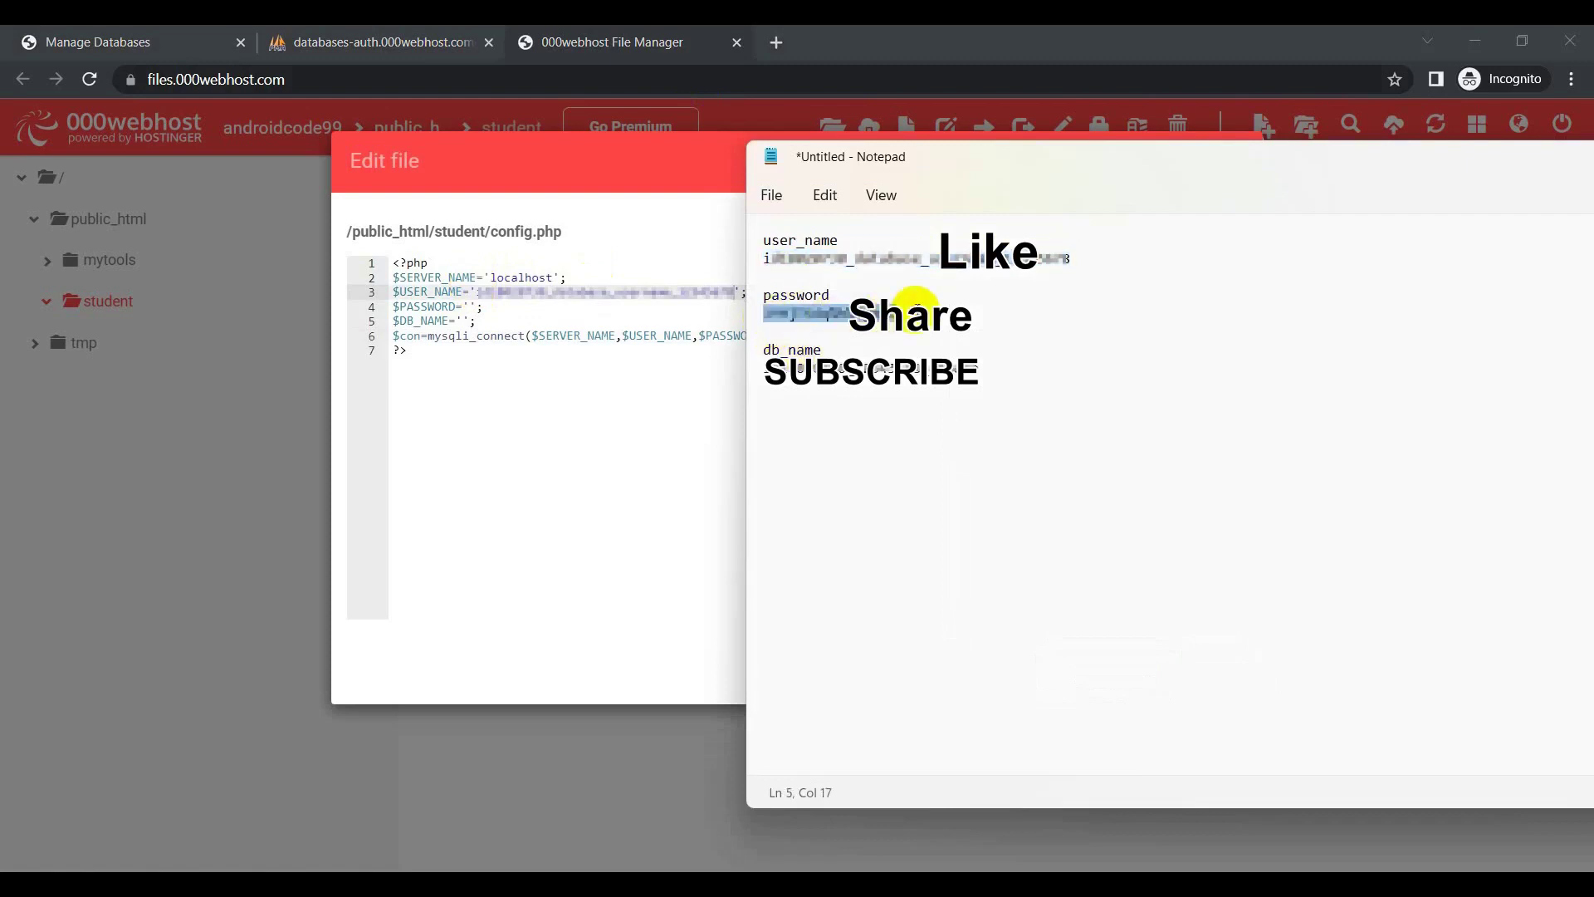
left_click(471, 307)
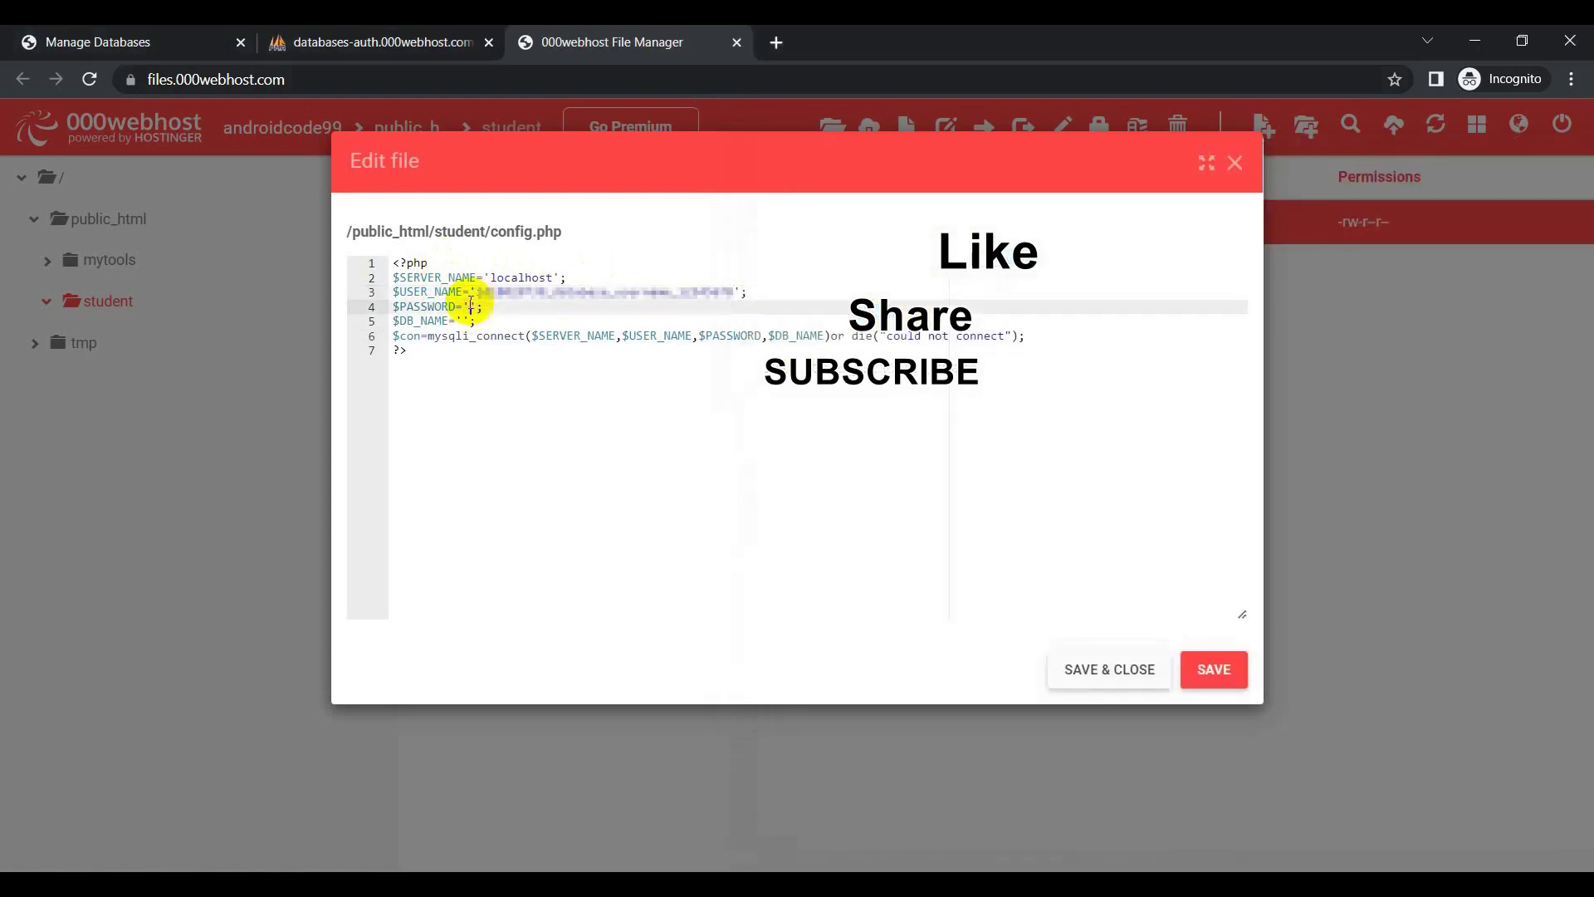
key("ctrl+v")
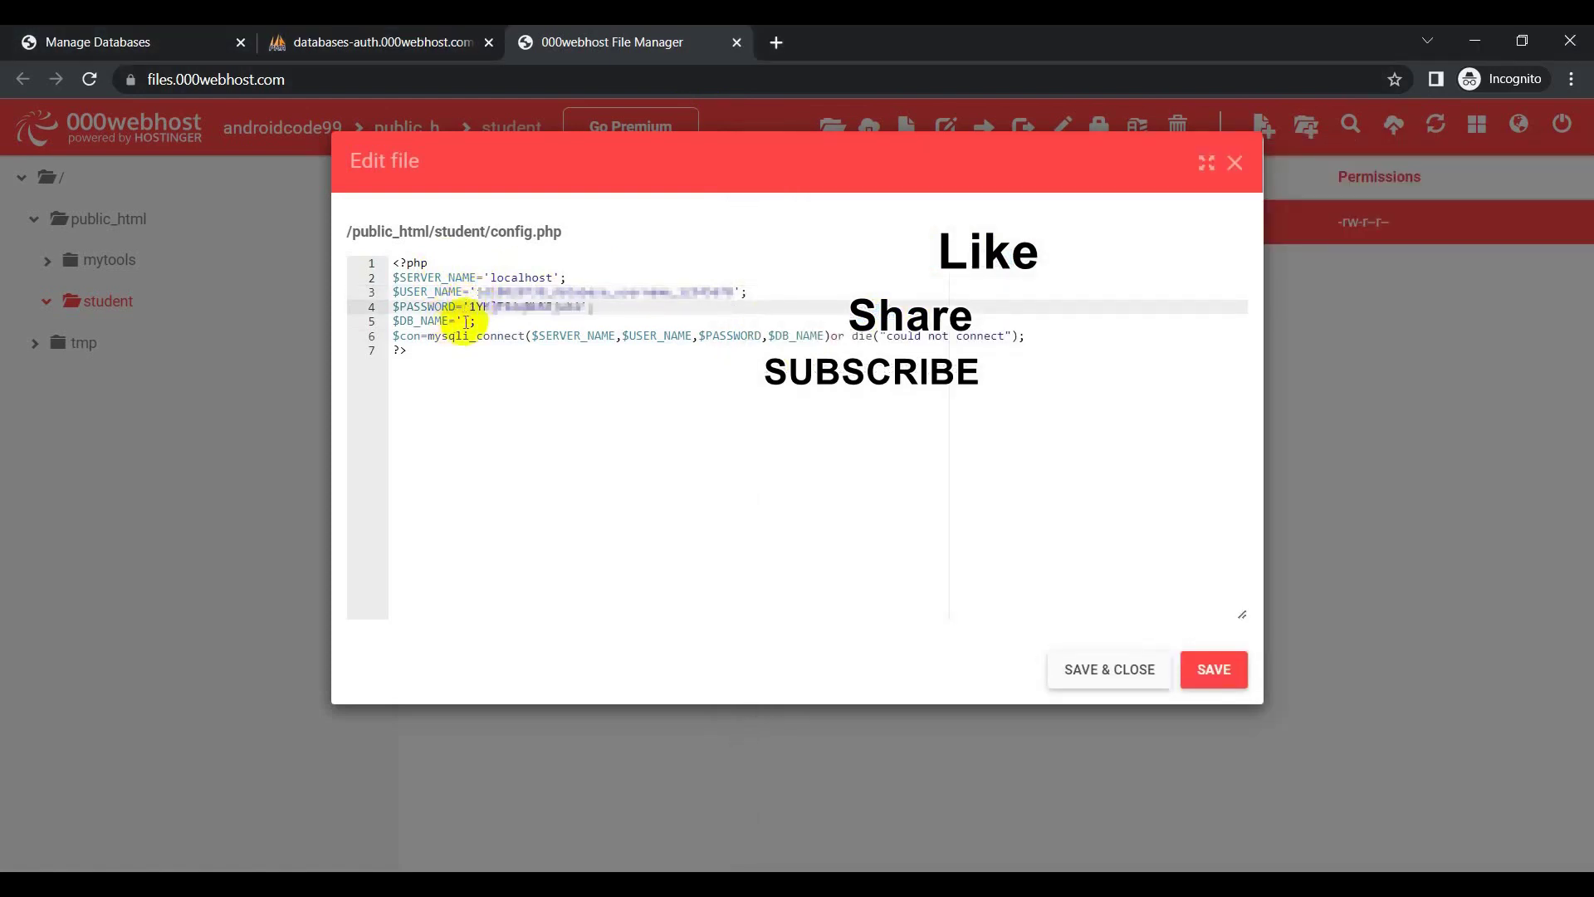
Paste the database name into line 5 and save config.php.
key("alt+Tab")
left_click_drag(763, 368, 1070, 377)
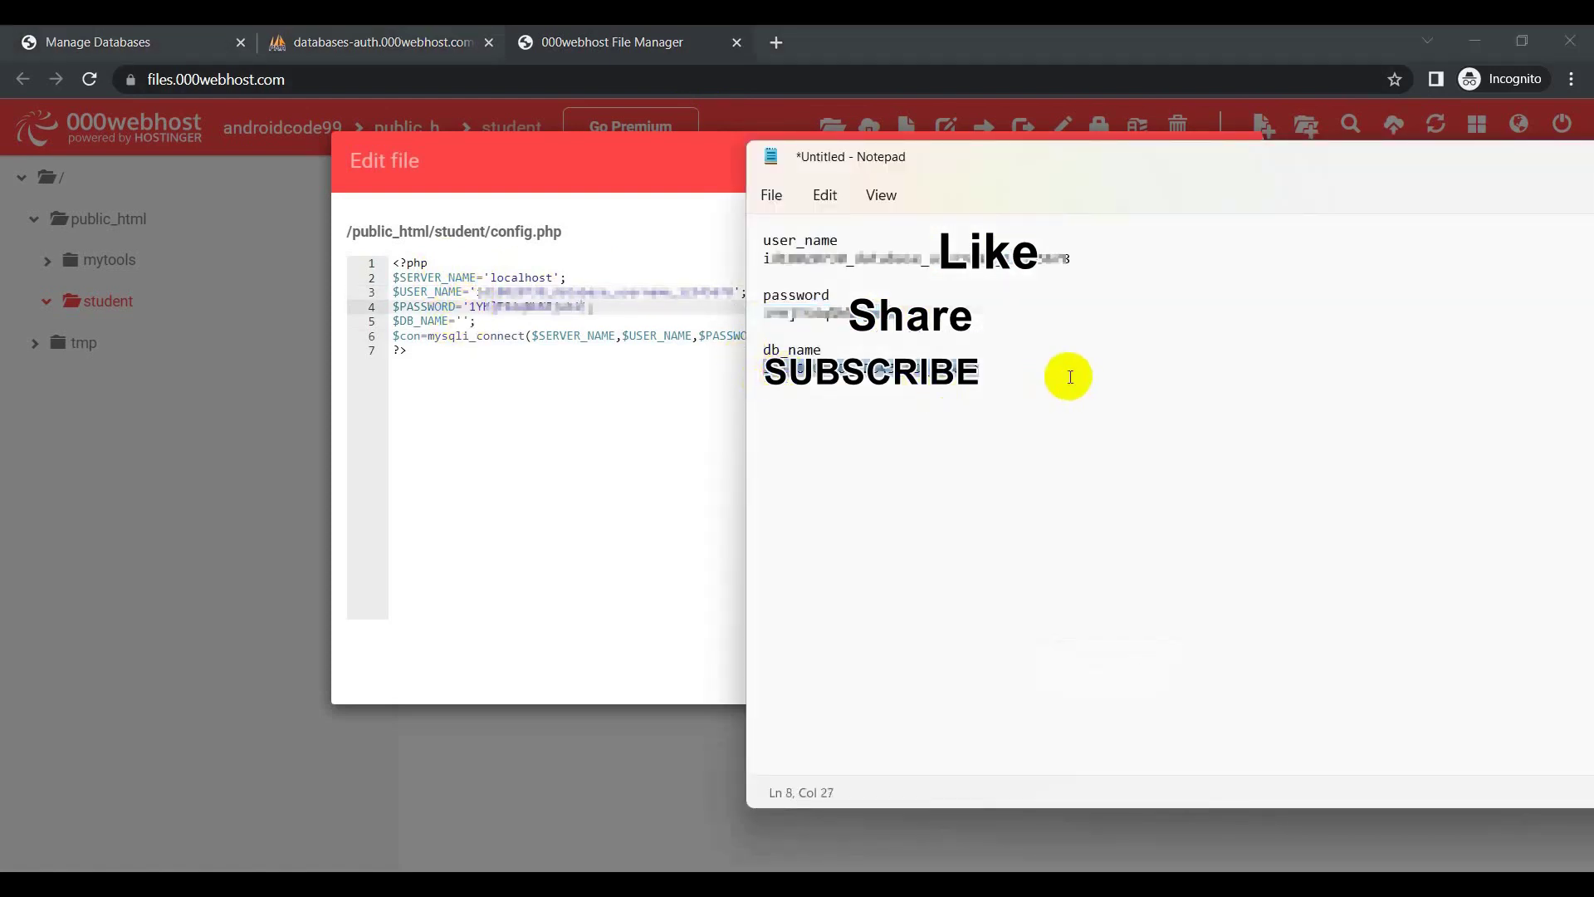
left_click(462, 320)
left_click(462, 320)
key("ctrl+v")
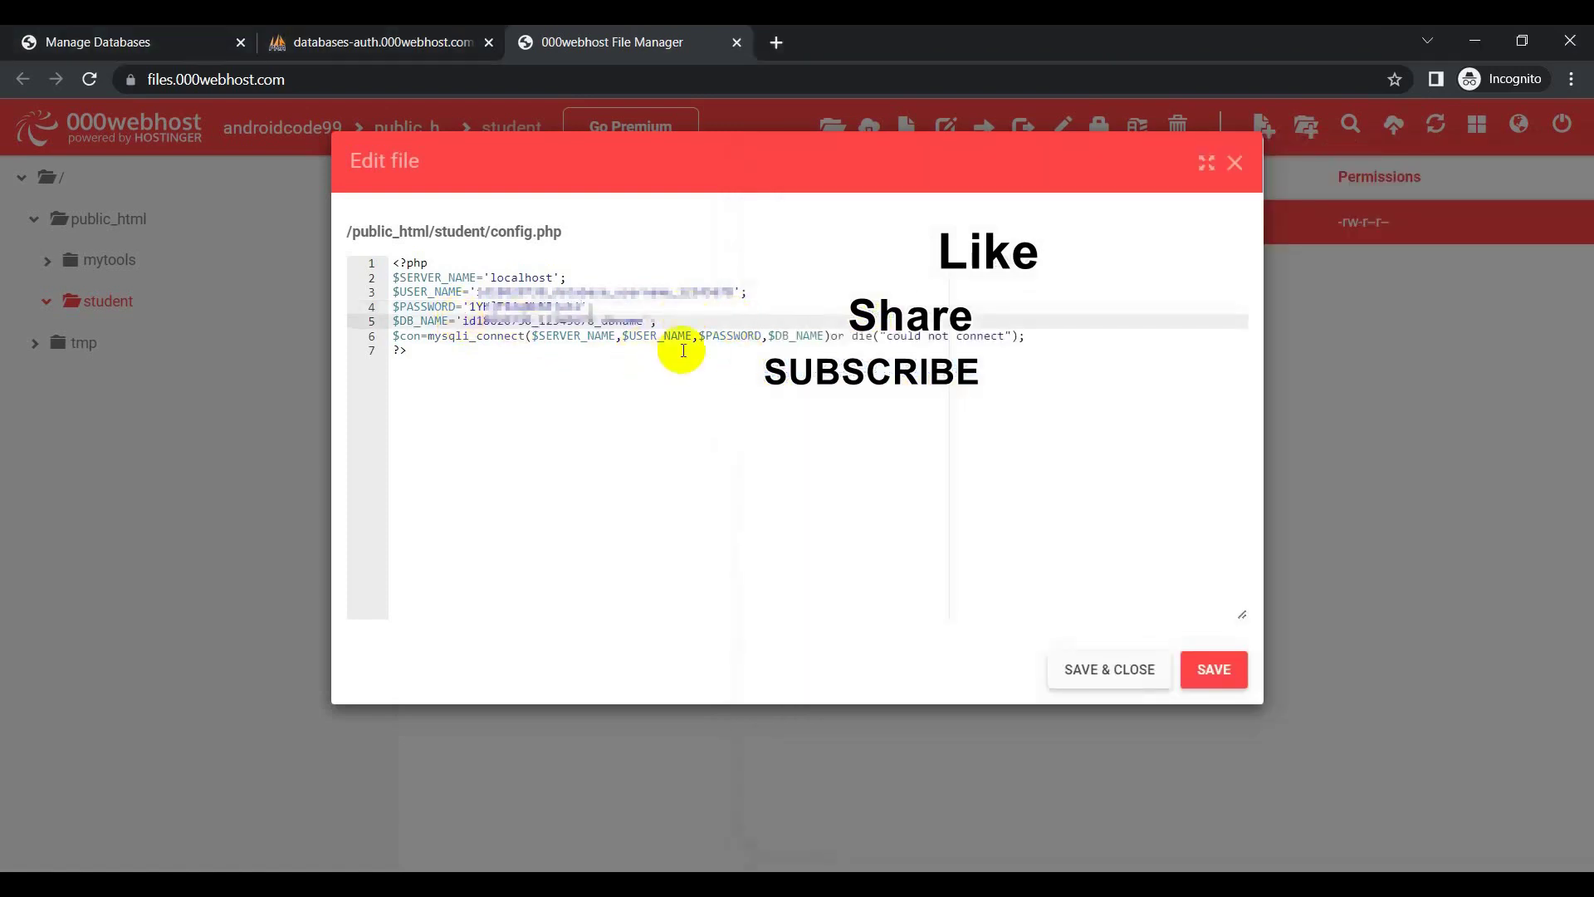
left_click(1214, 669)
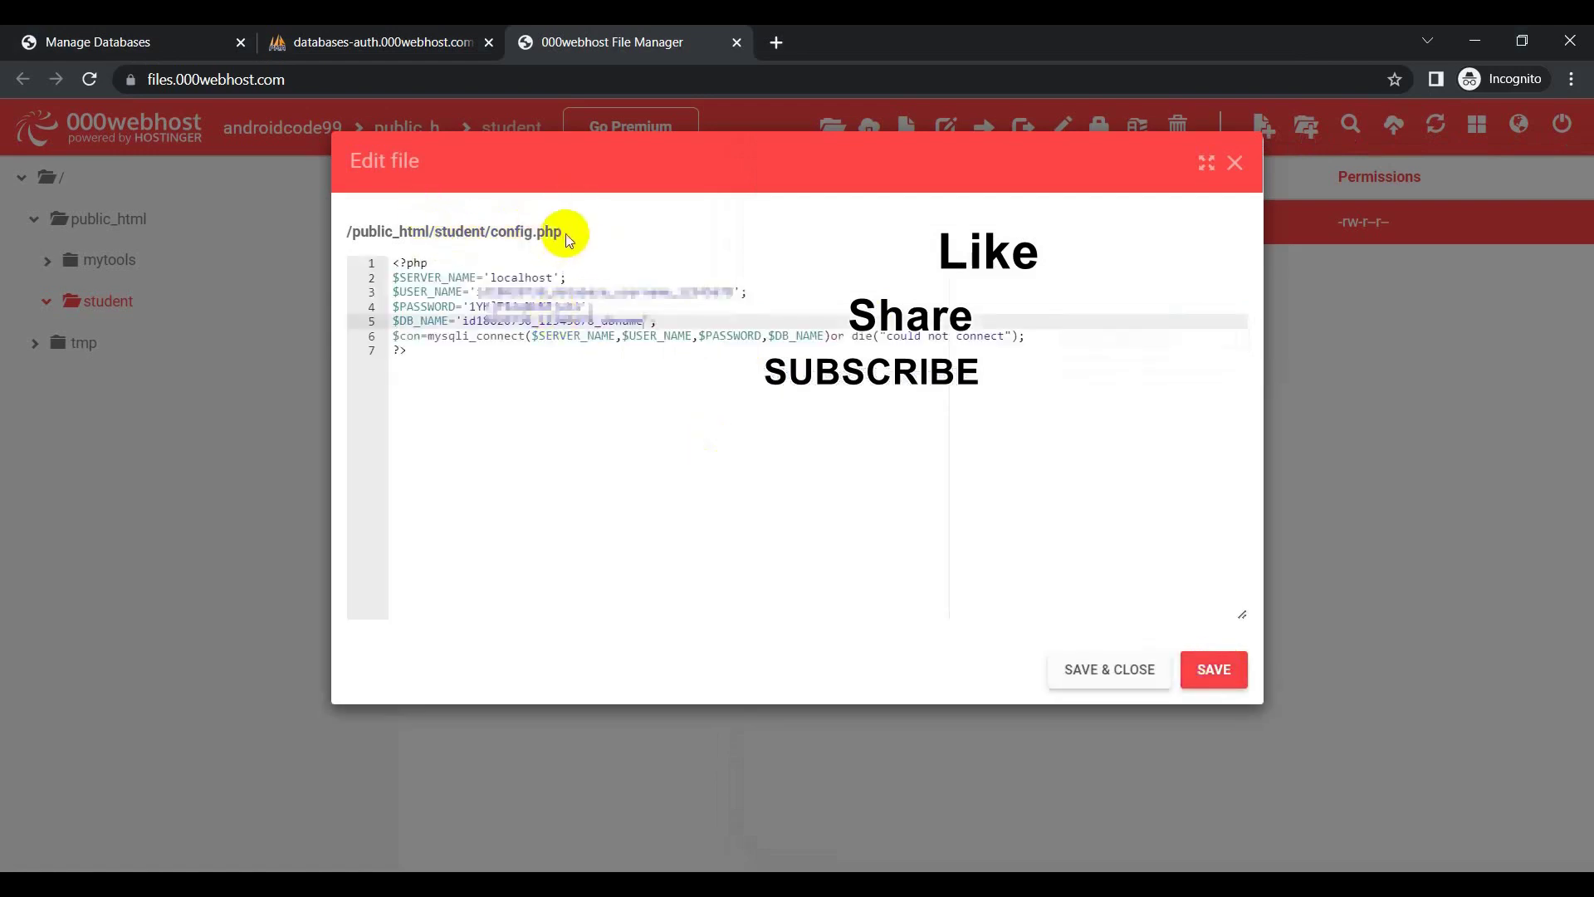
left_click_drag(568, 232, 432, 235)
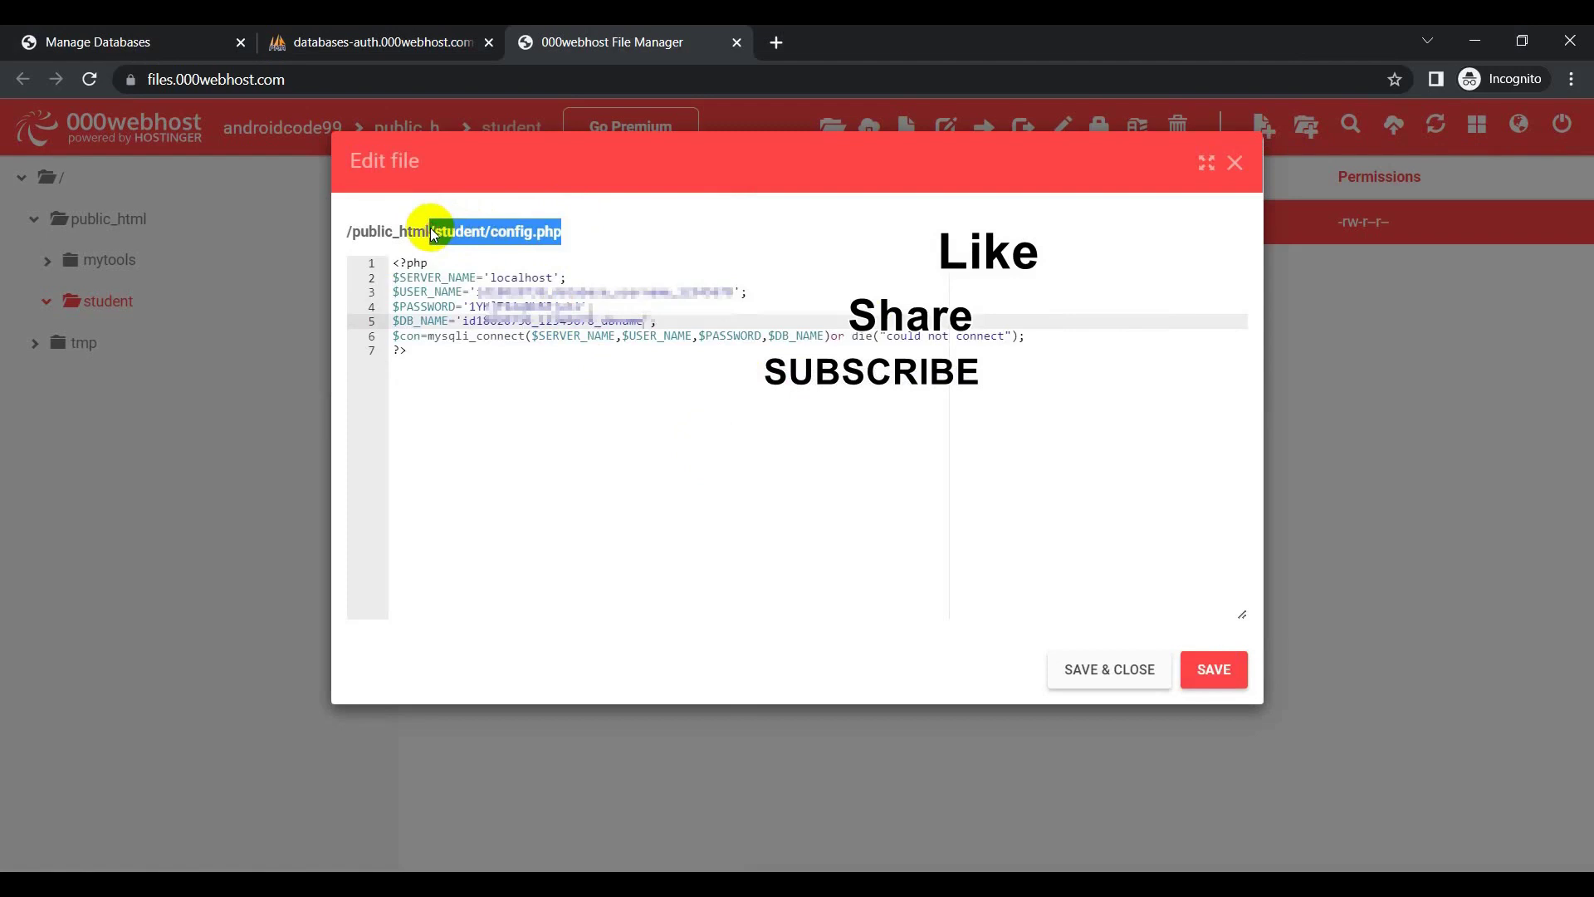
Load the live androidcode99 site's /student/config.php in a new tab to check the connection.
left_click(154, 40)
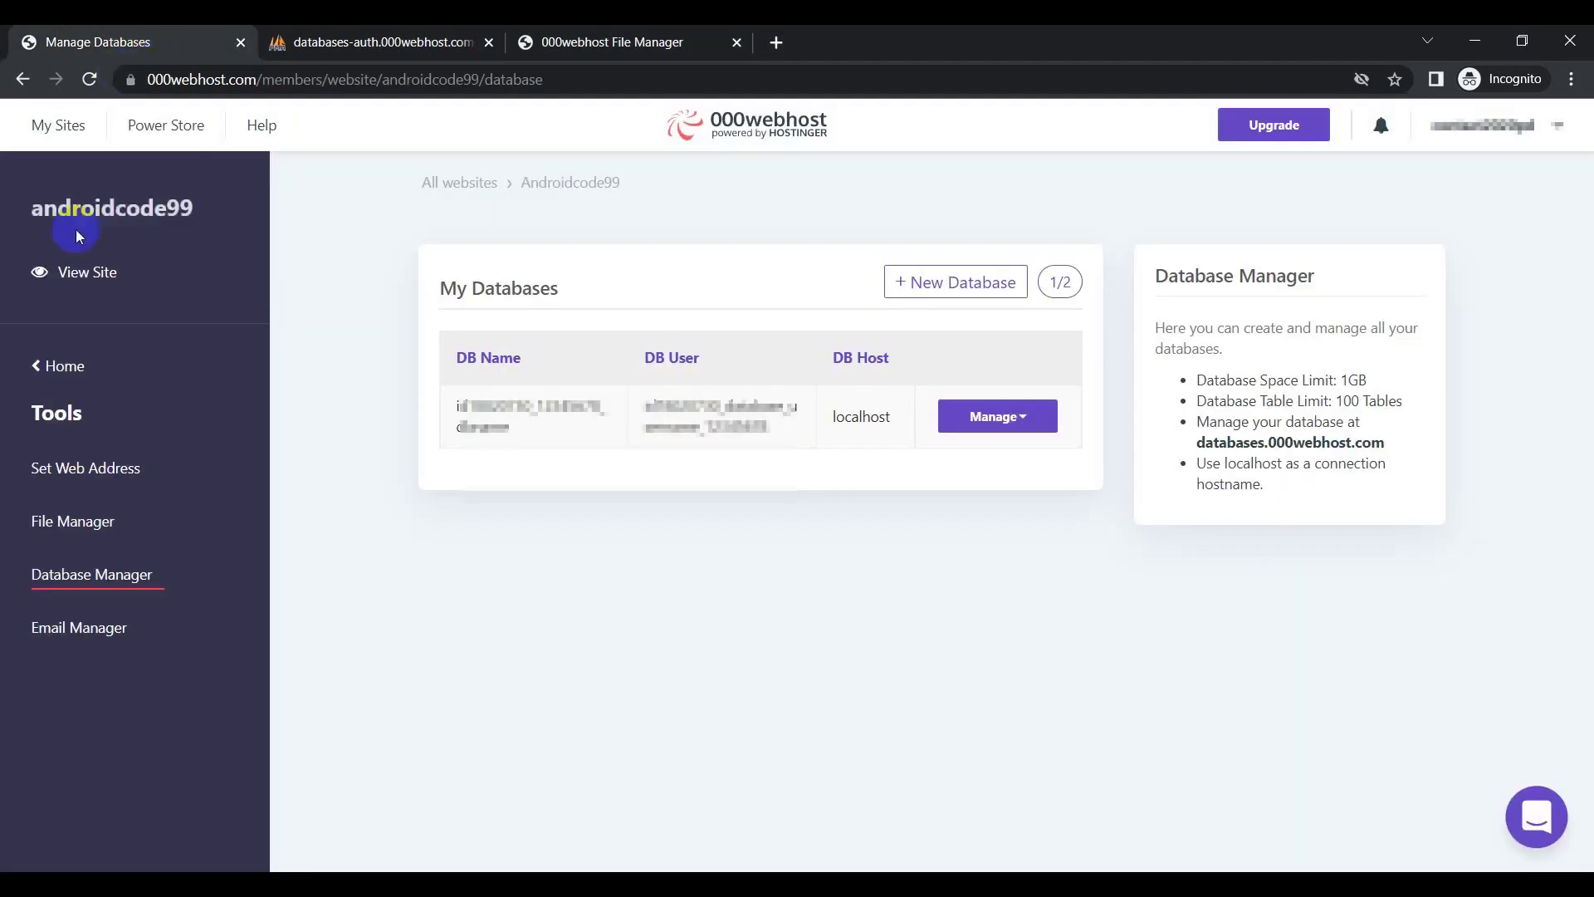
left_click(113, 214)
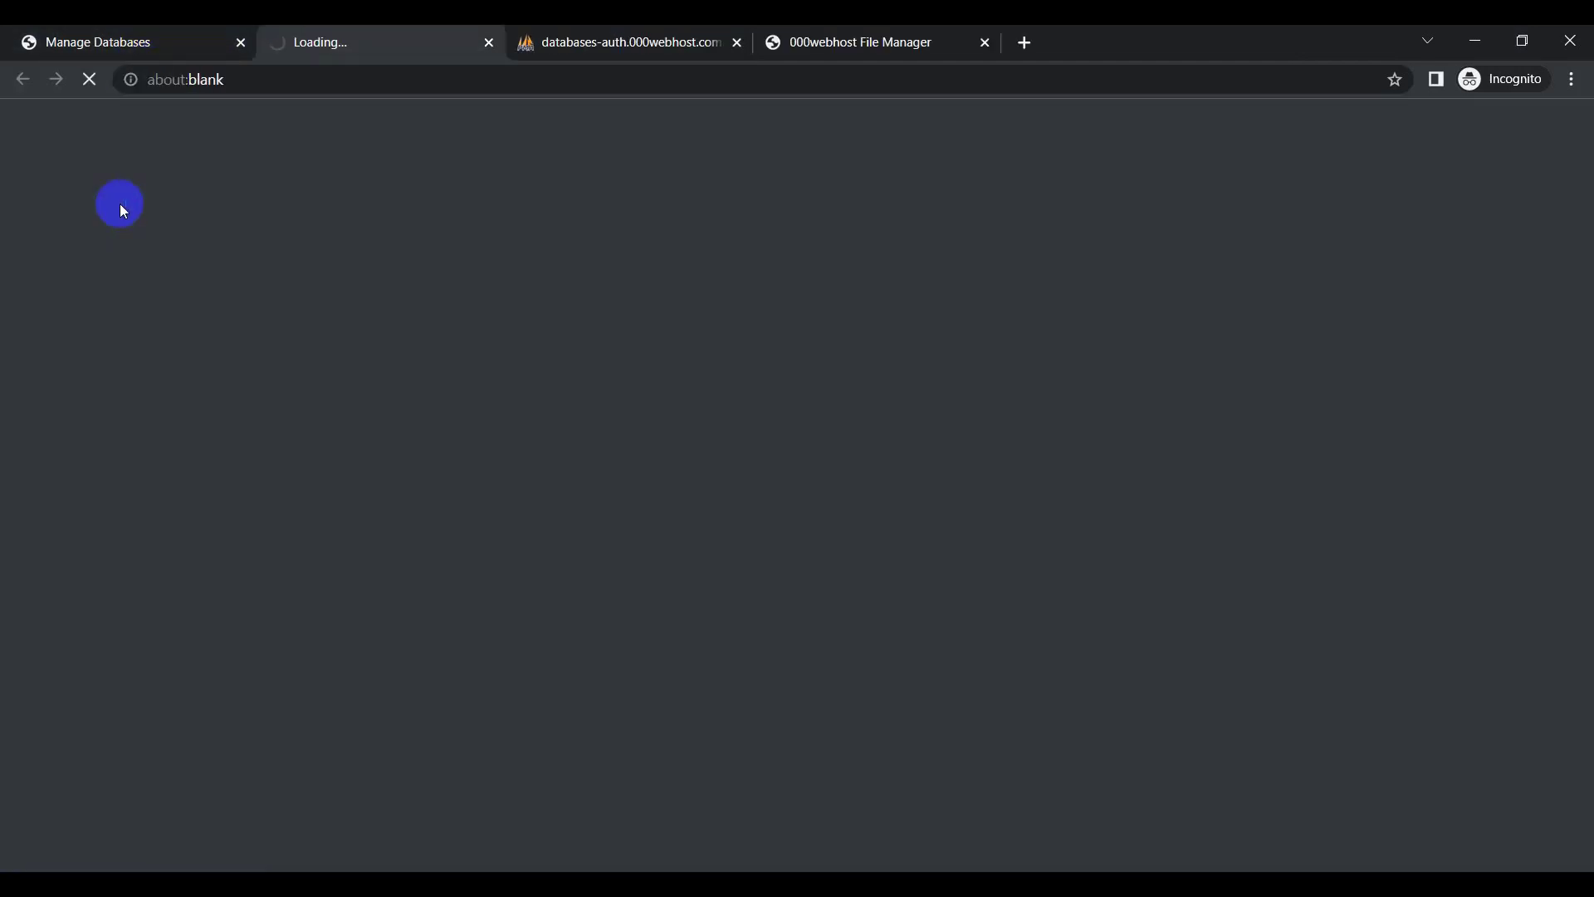
left_click(411, 81)
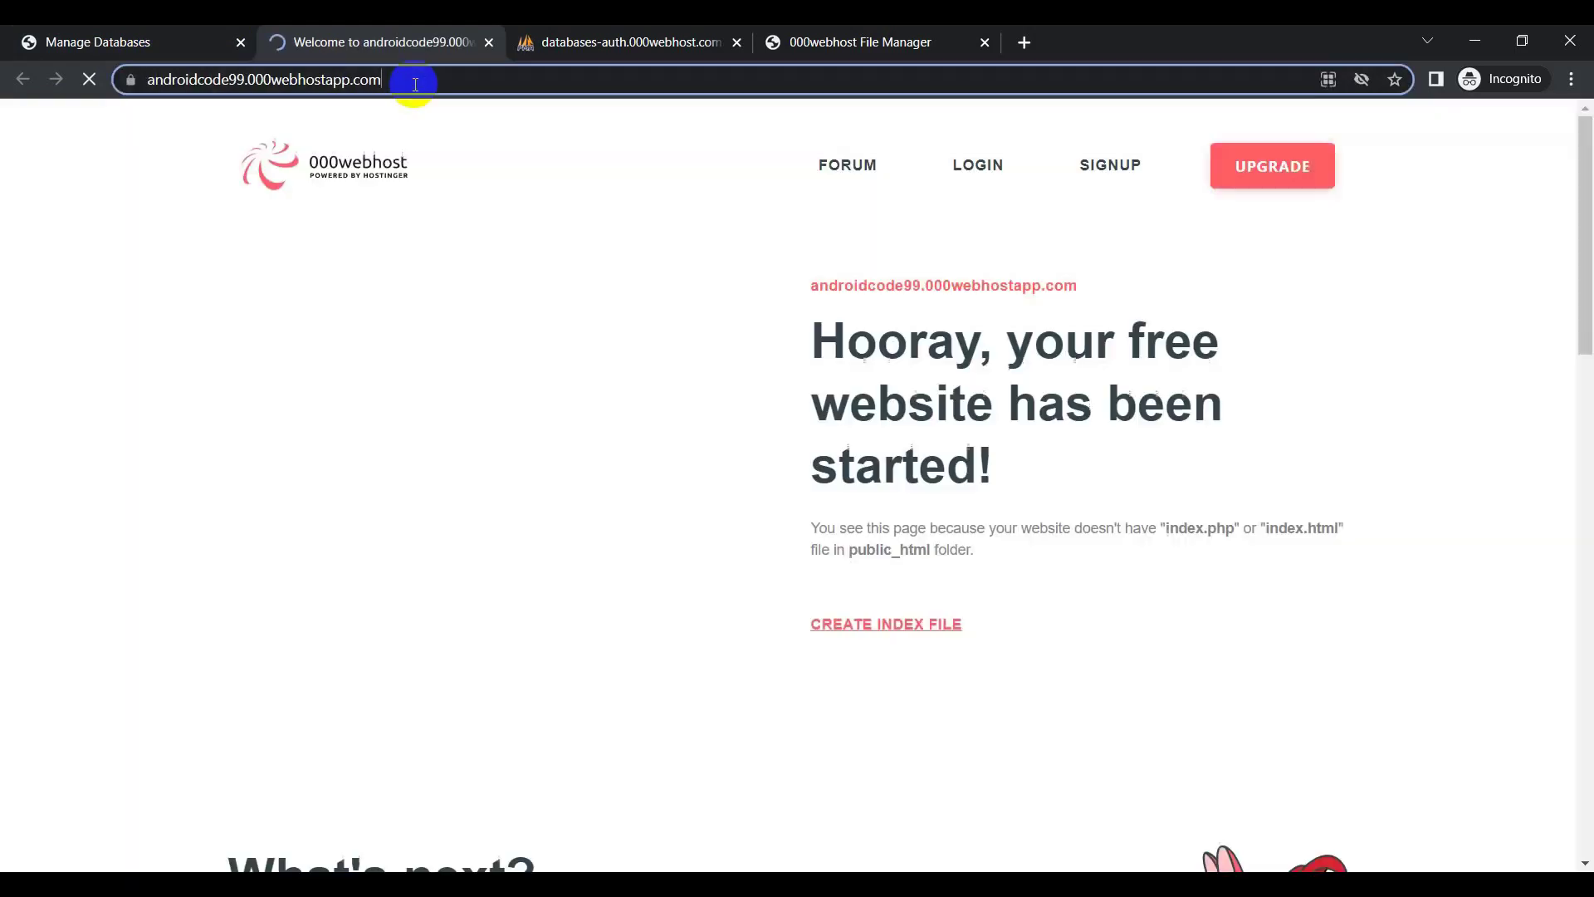
left_click(415, 83)
type("//")
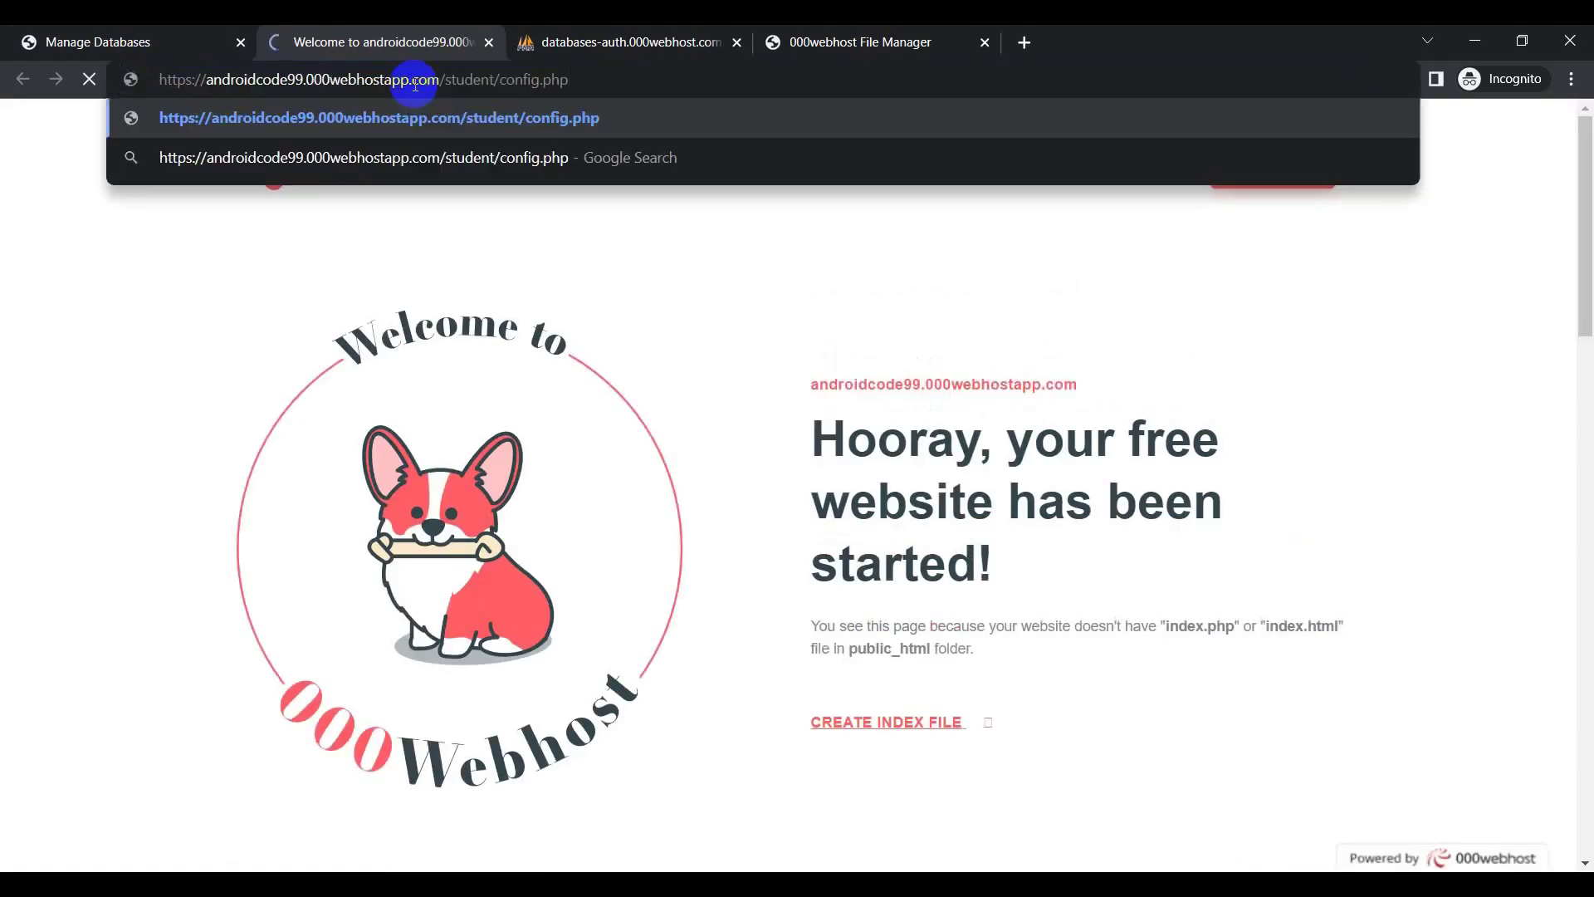
key("Return")
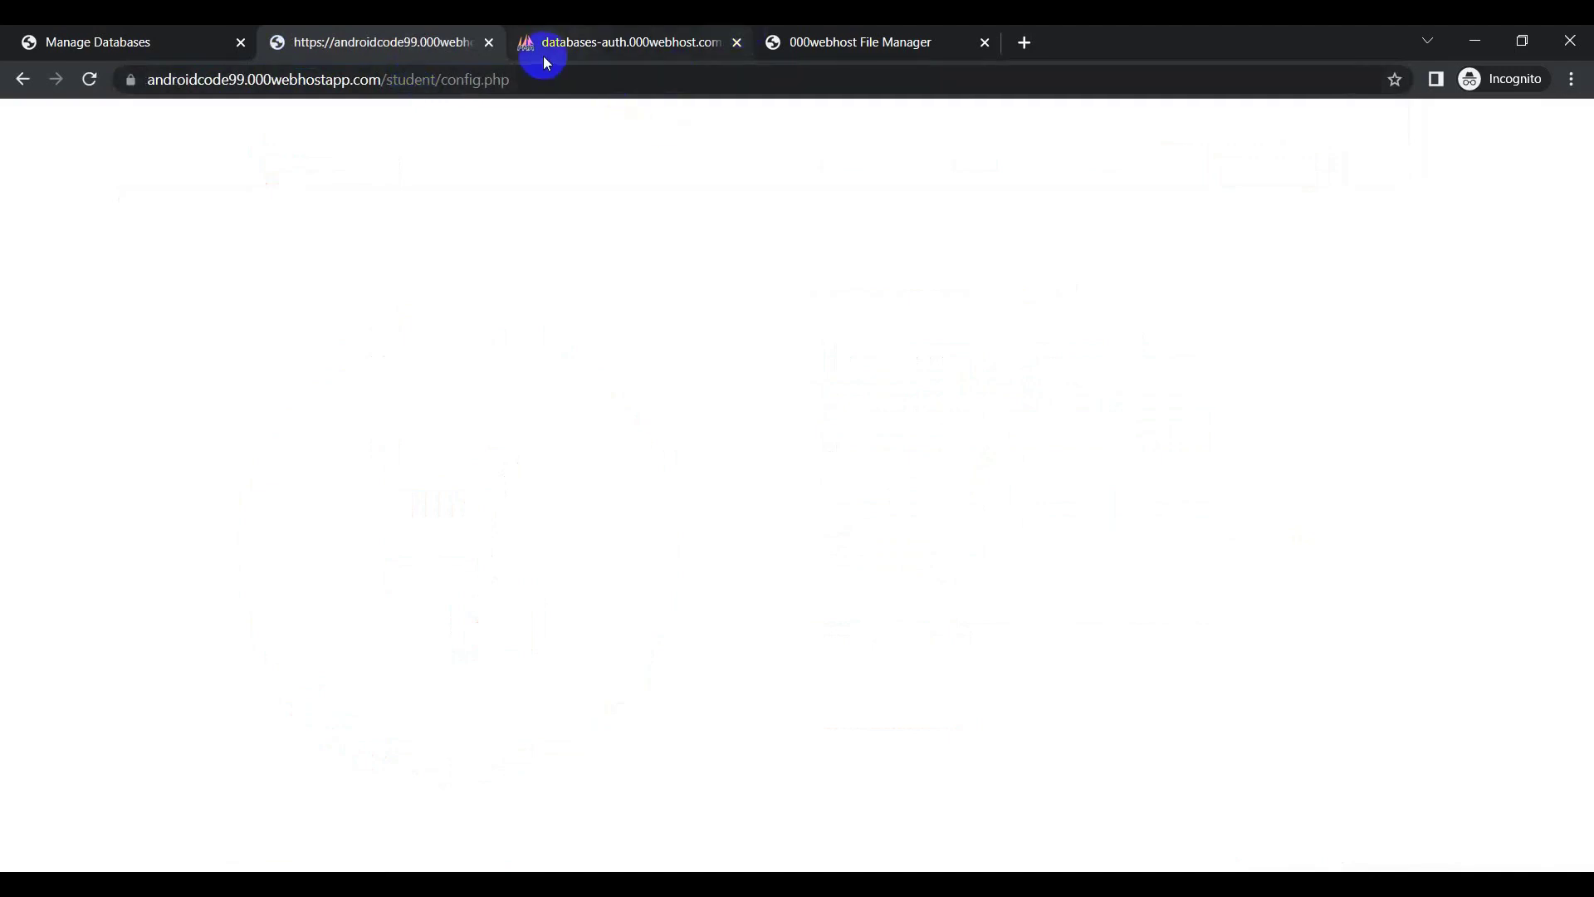
left_click(836, 44)
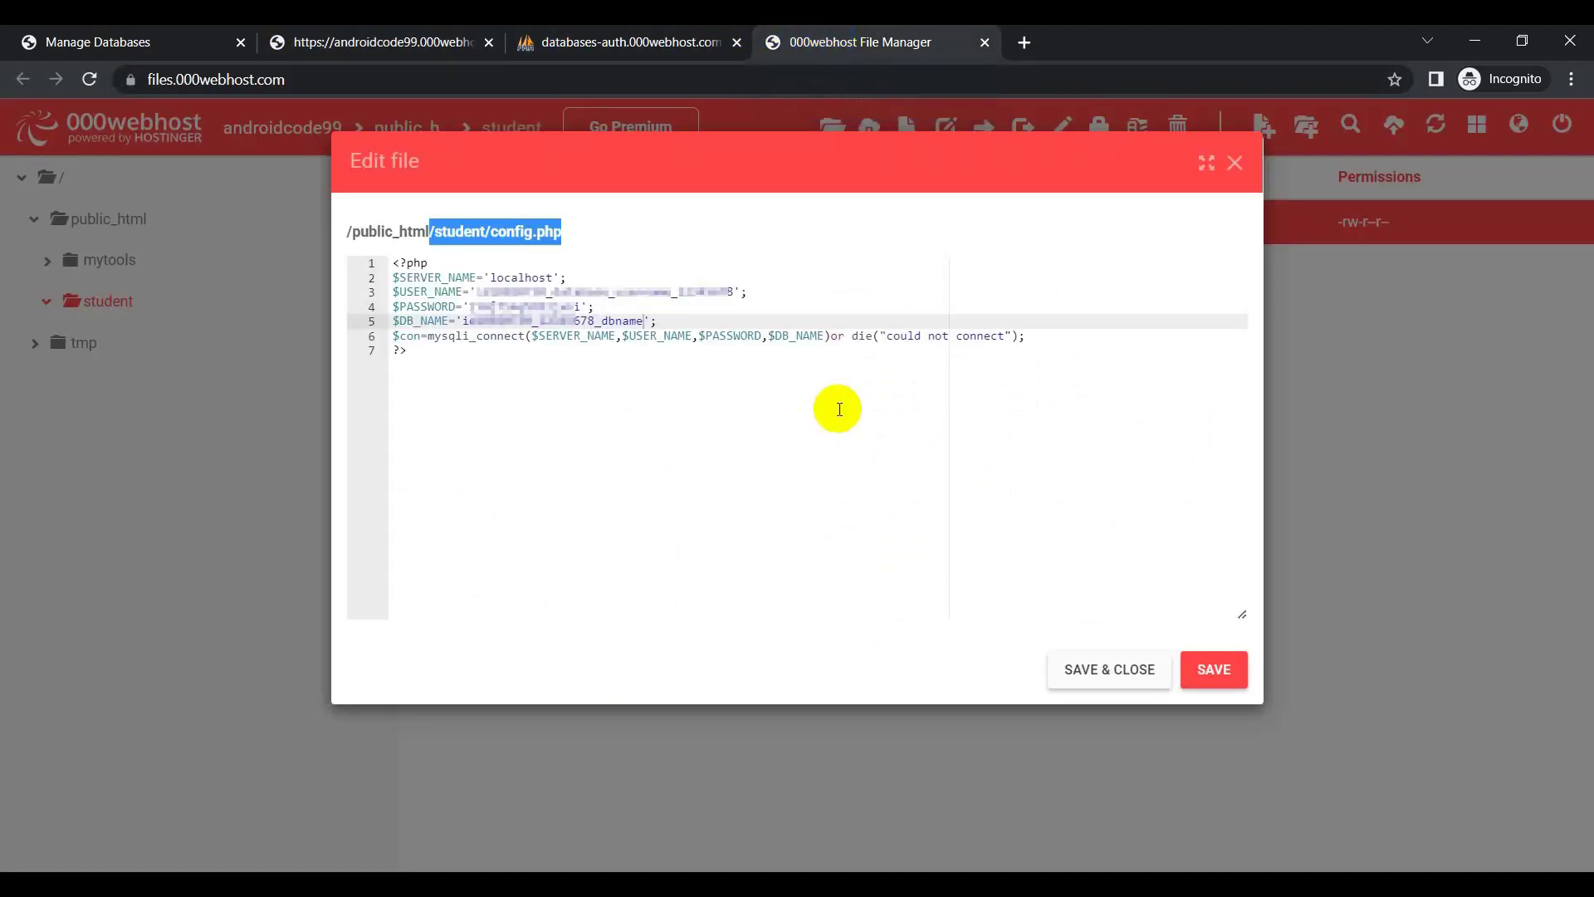
Save and close config.php, then create insert.php in the student folder.
left_click(1098, 671)
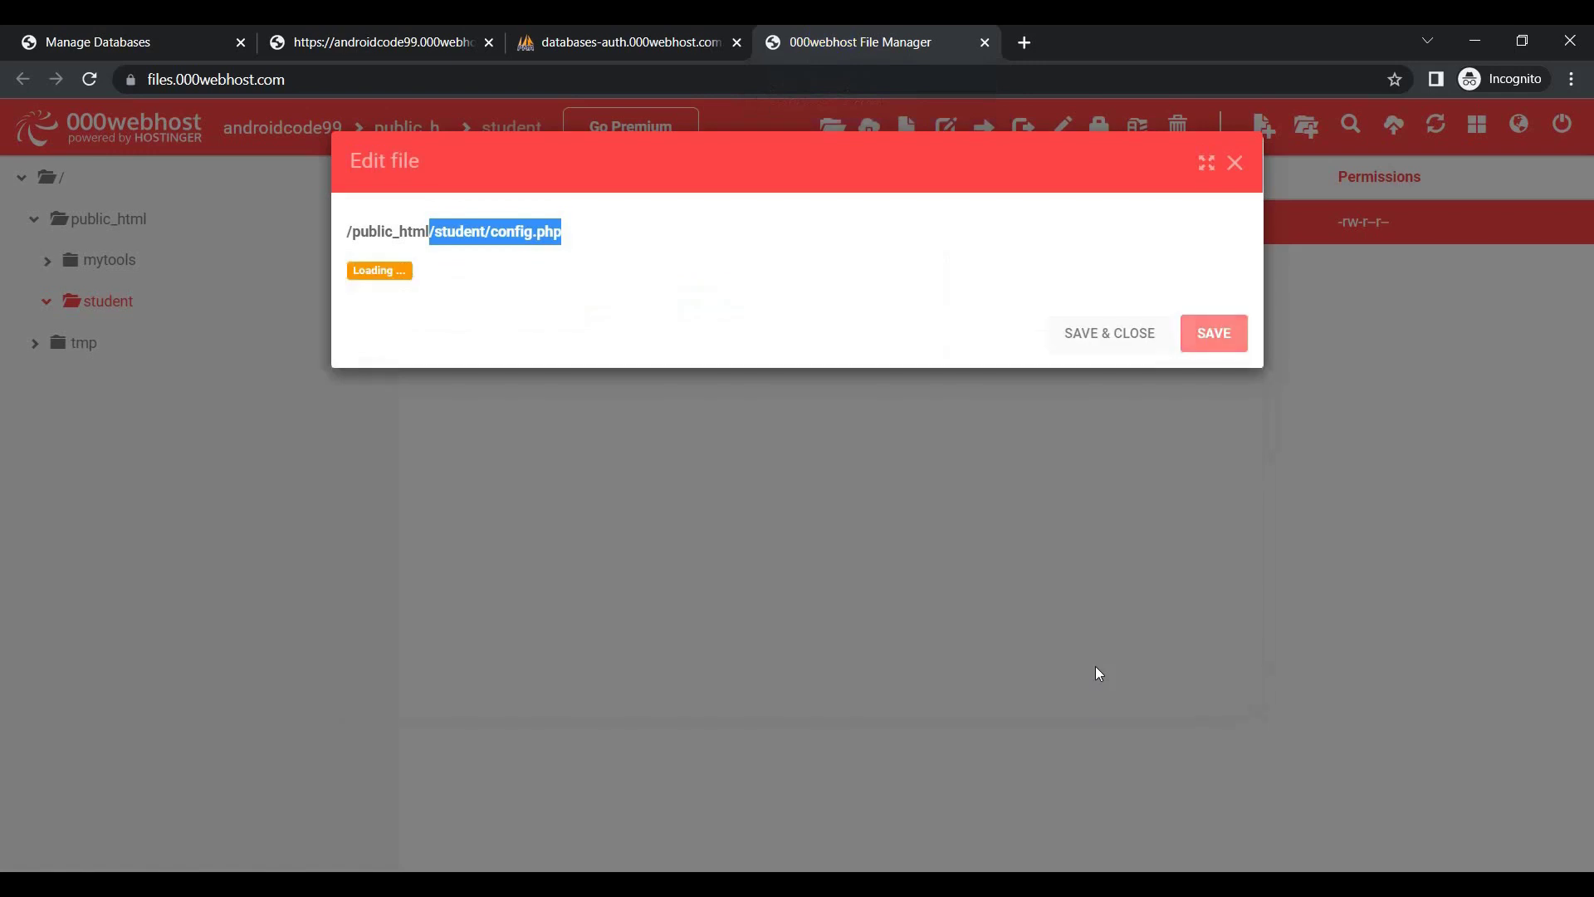
left_click(1098, 673)
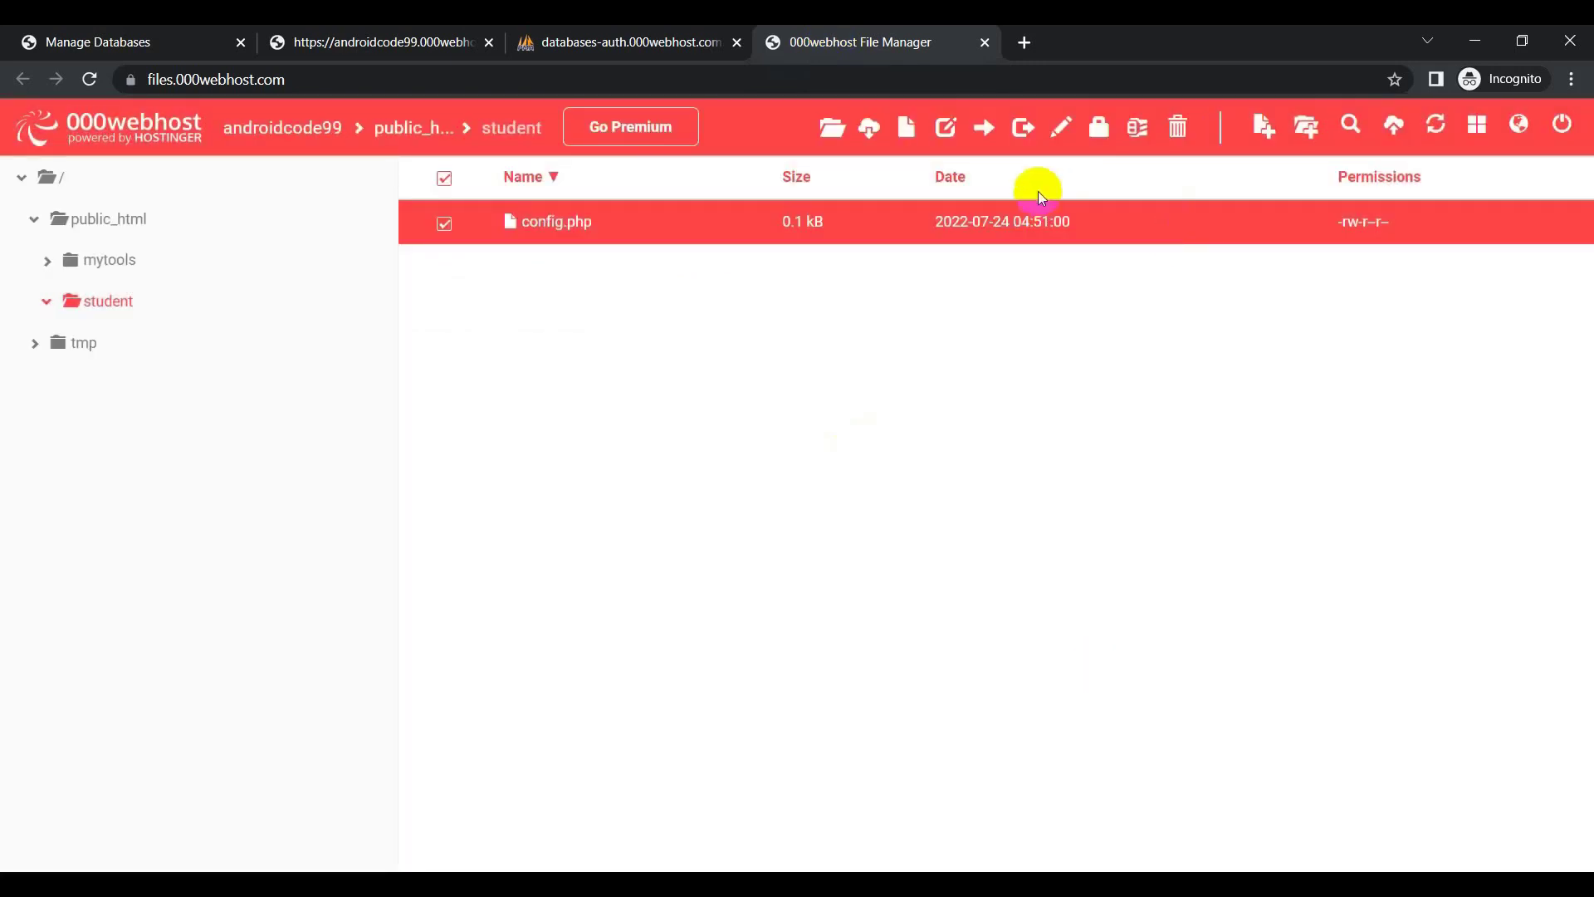
left_click(1261, 129)
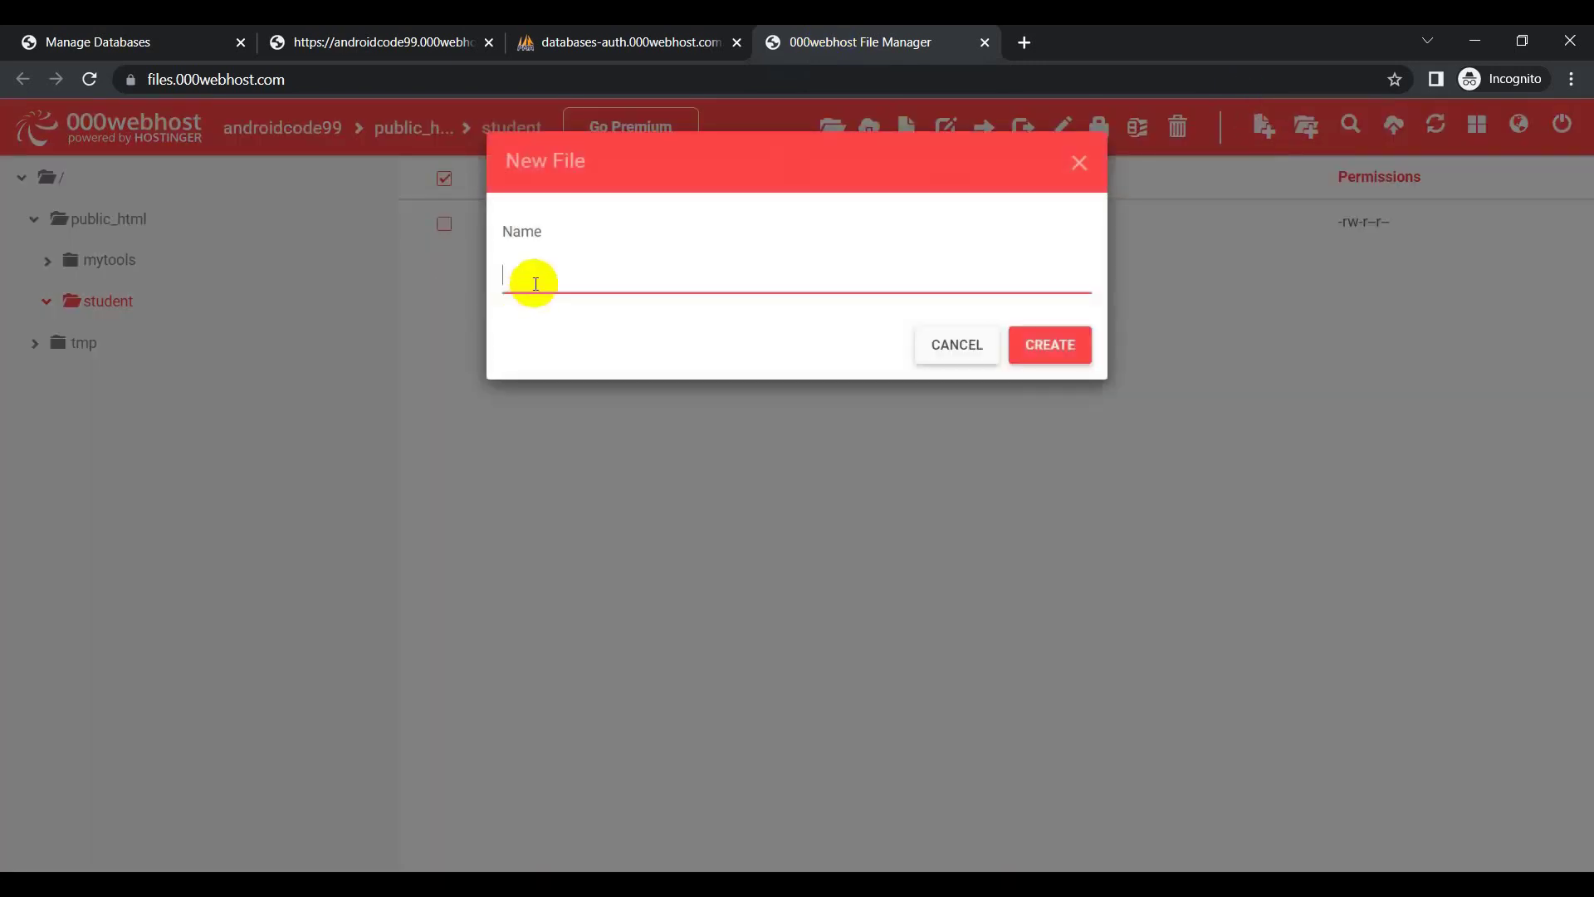
type("insert.")
type("php")
left_click(1041, 350)
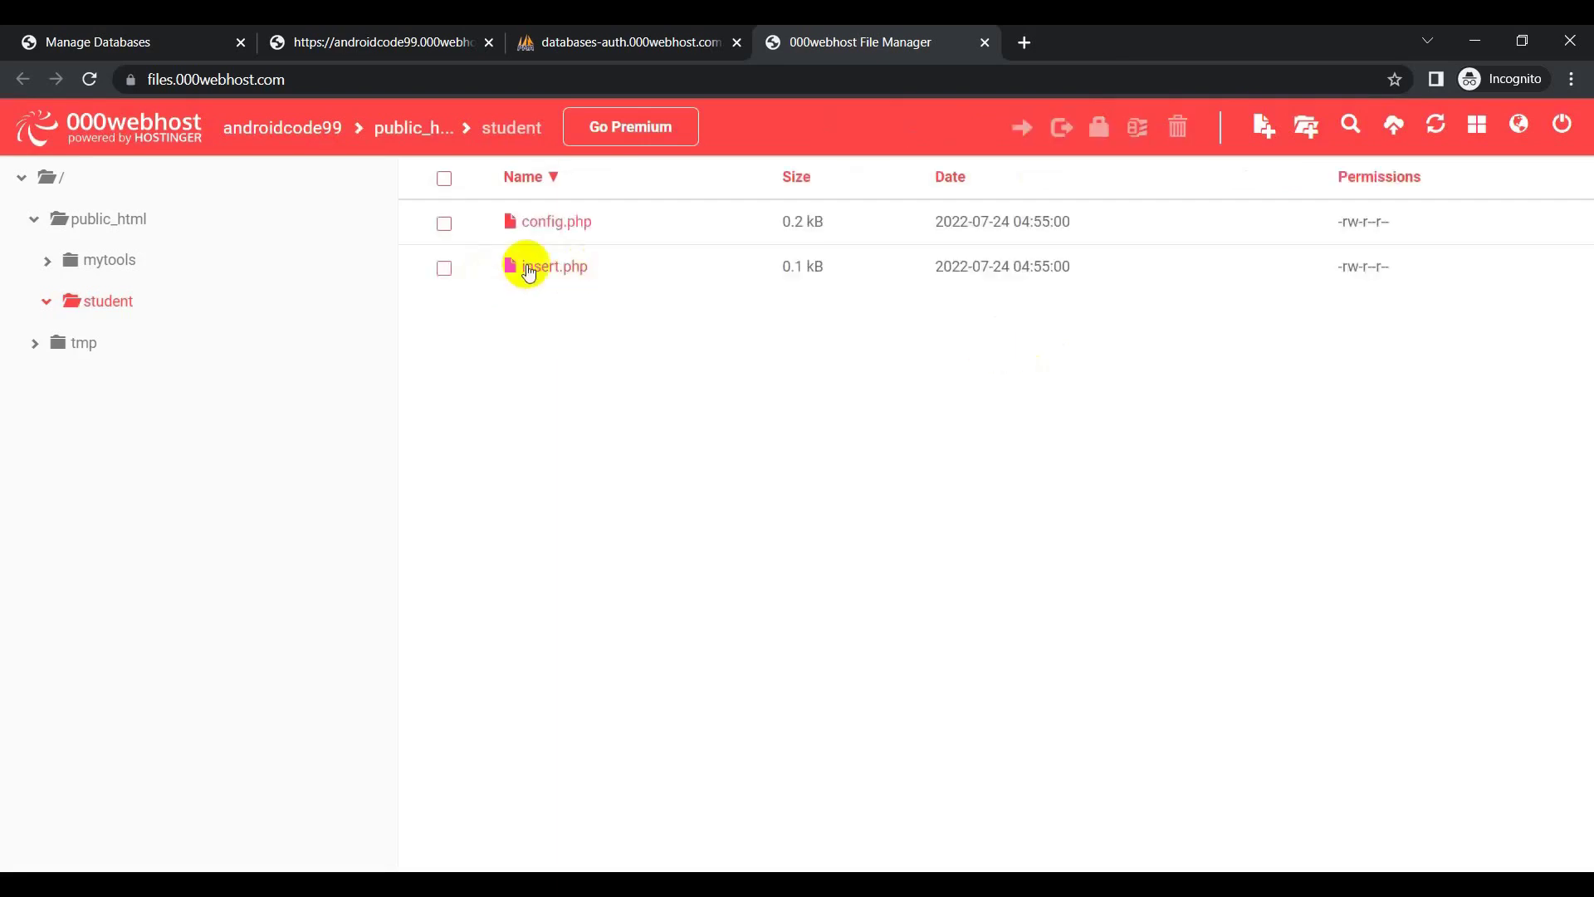
Open insert.php and write <?php ?> tags enclosing include_once('config.php');.
left_click(541, 266)
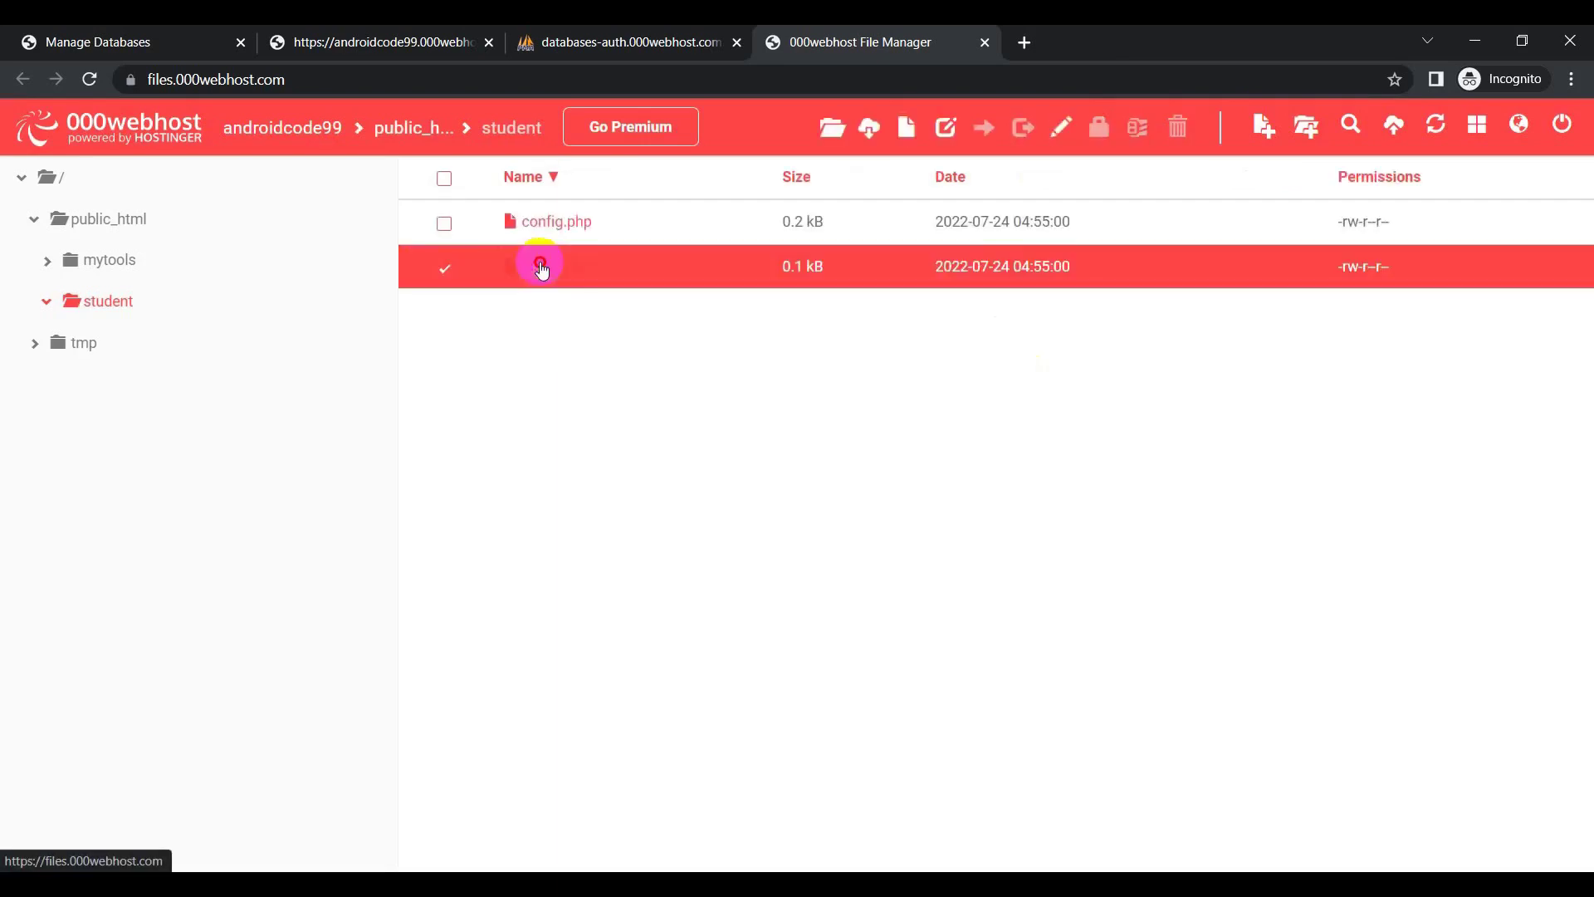
double_click(540, 266)
type("<")
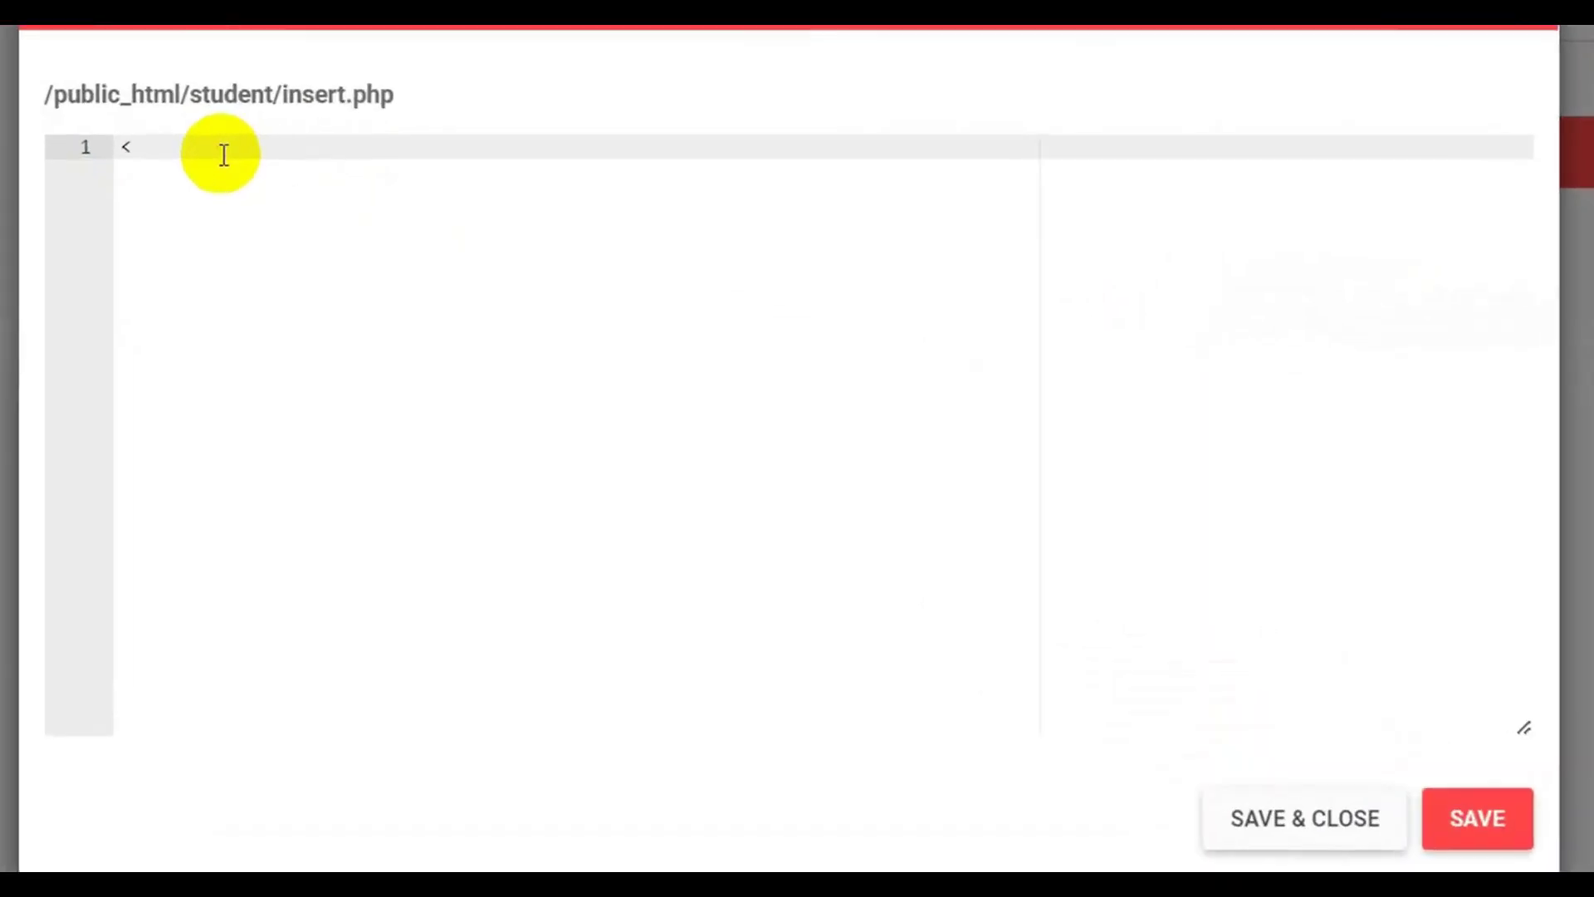
type(">")
key("Left")
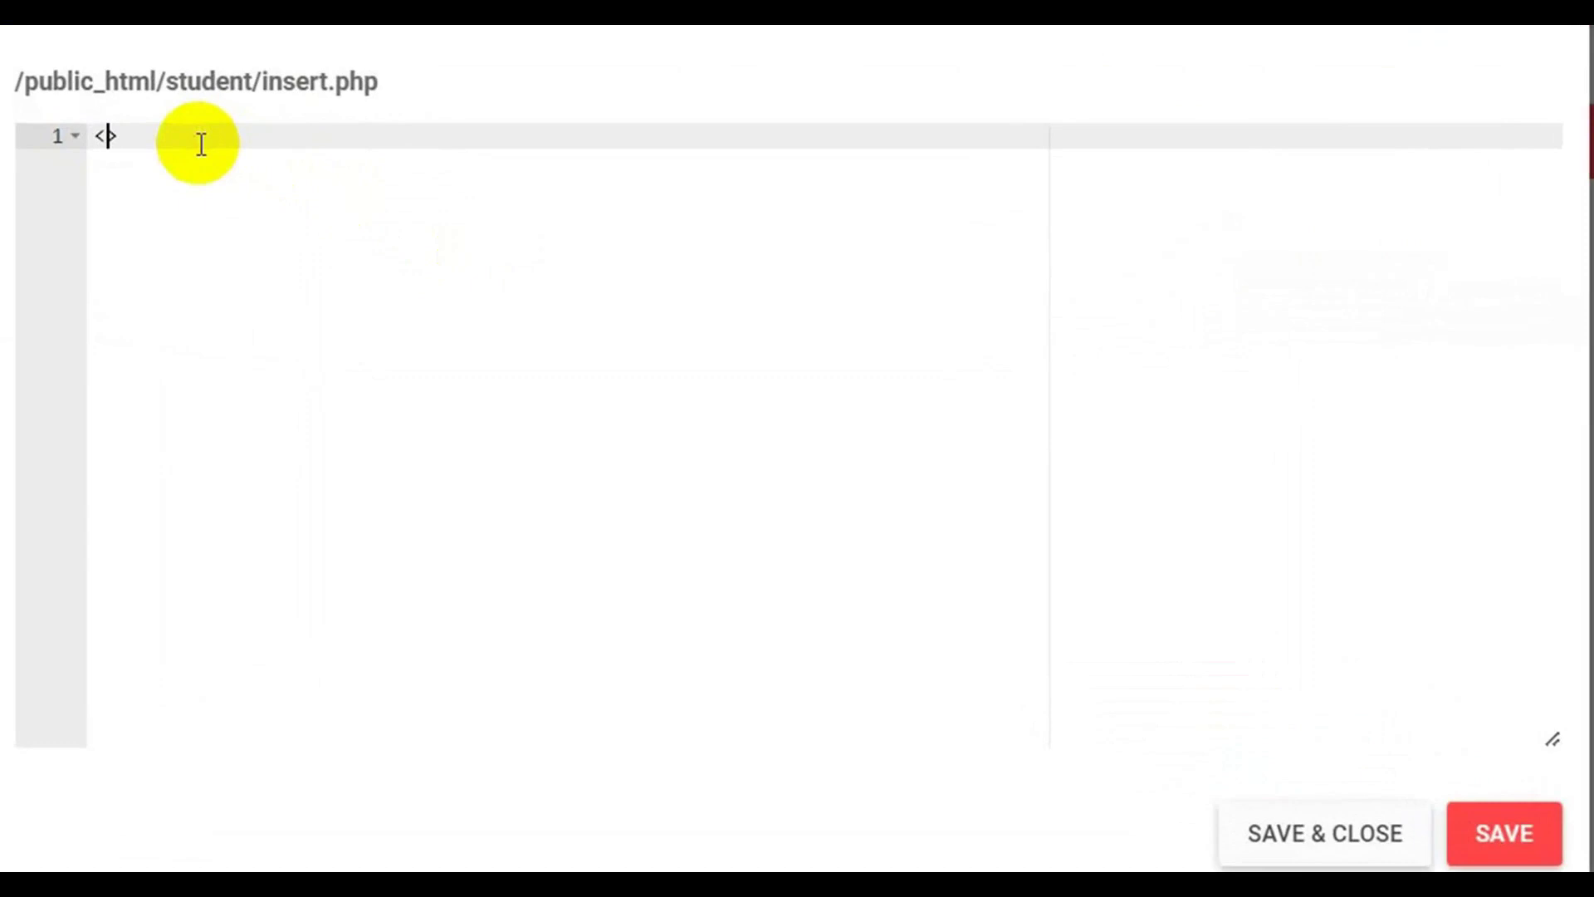
type("??")
key("Left")
type("php")
key("Return")
key("Return")
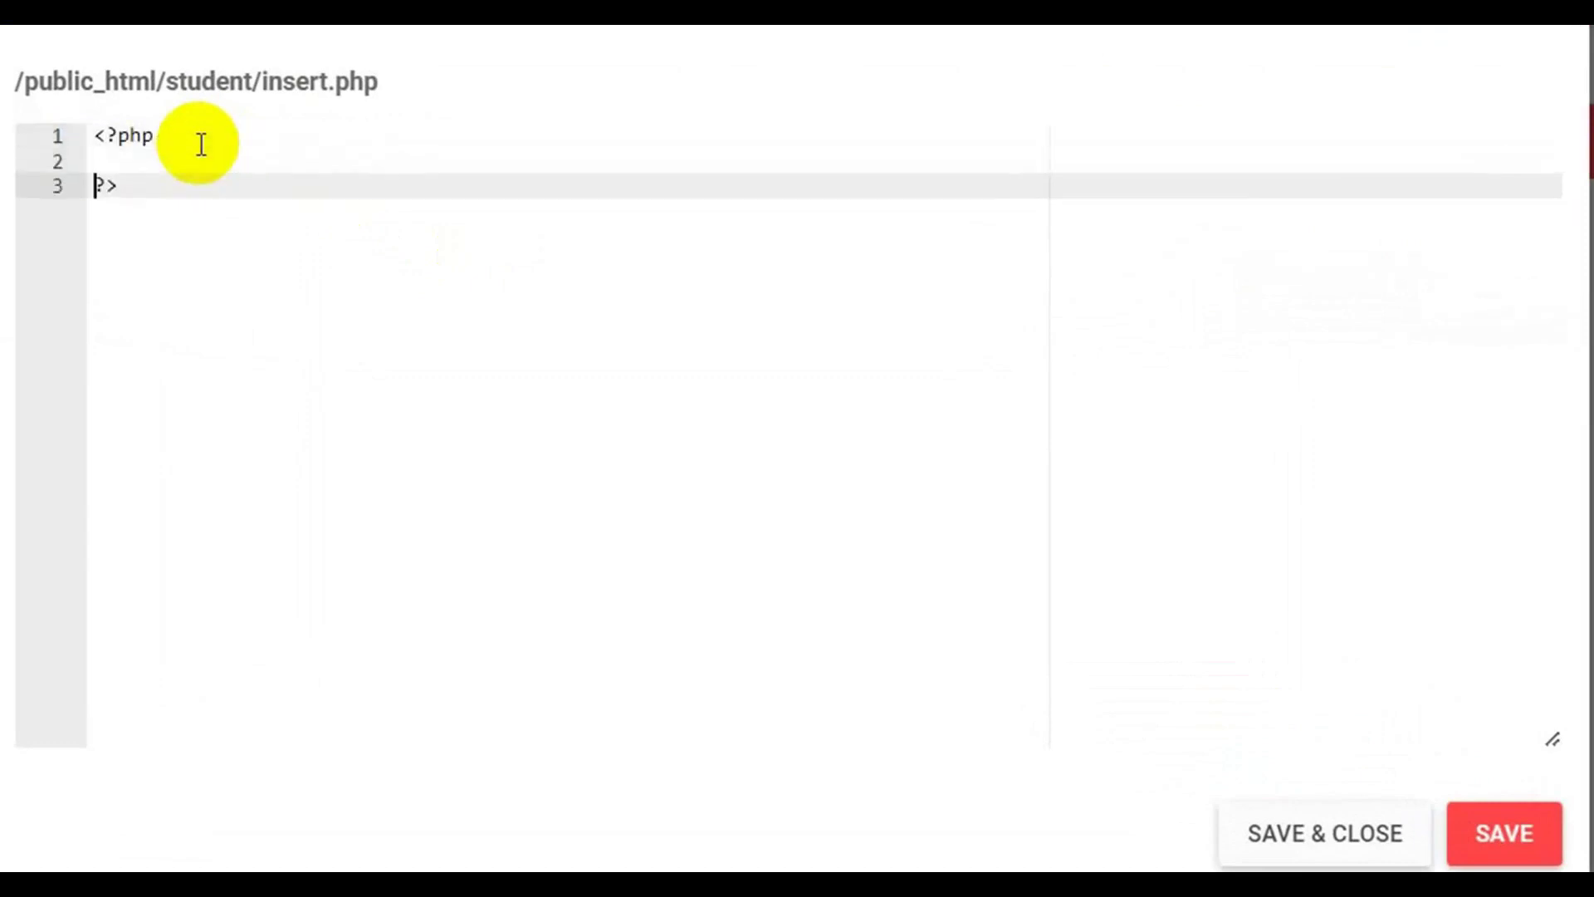
key("Return")
key("Up")
key("Up")
type("inclu")
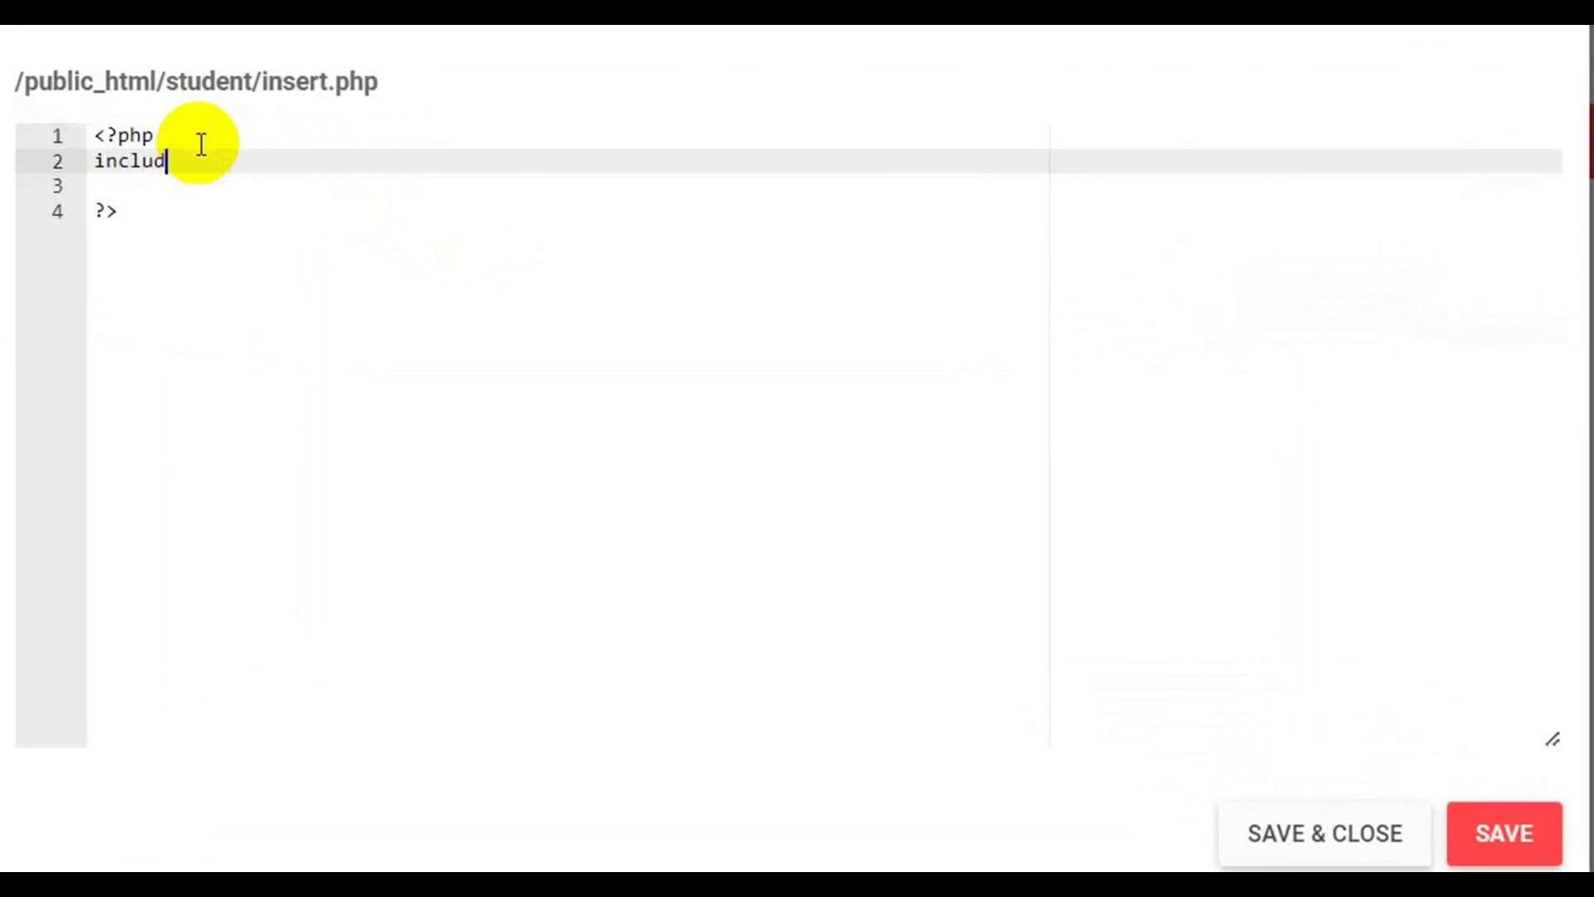
type("de")
type("_onc")
type("e(")
type("'")
type("congi")
key("BackSpace")
key("BackSpace")
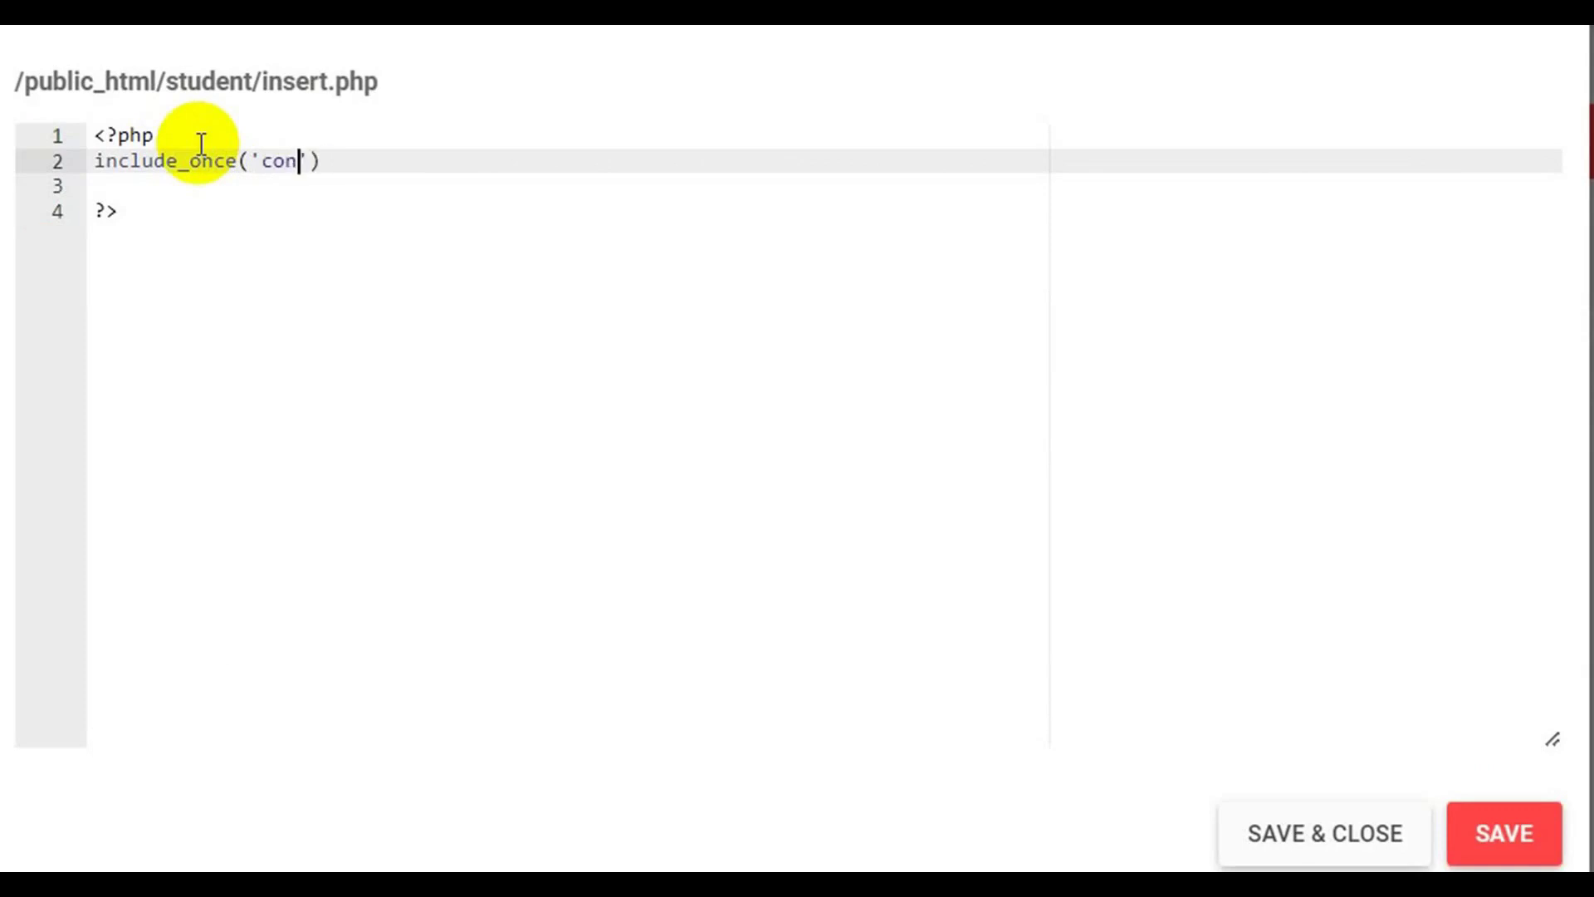
type("fig.php")
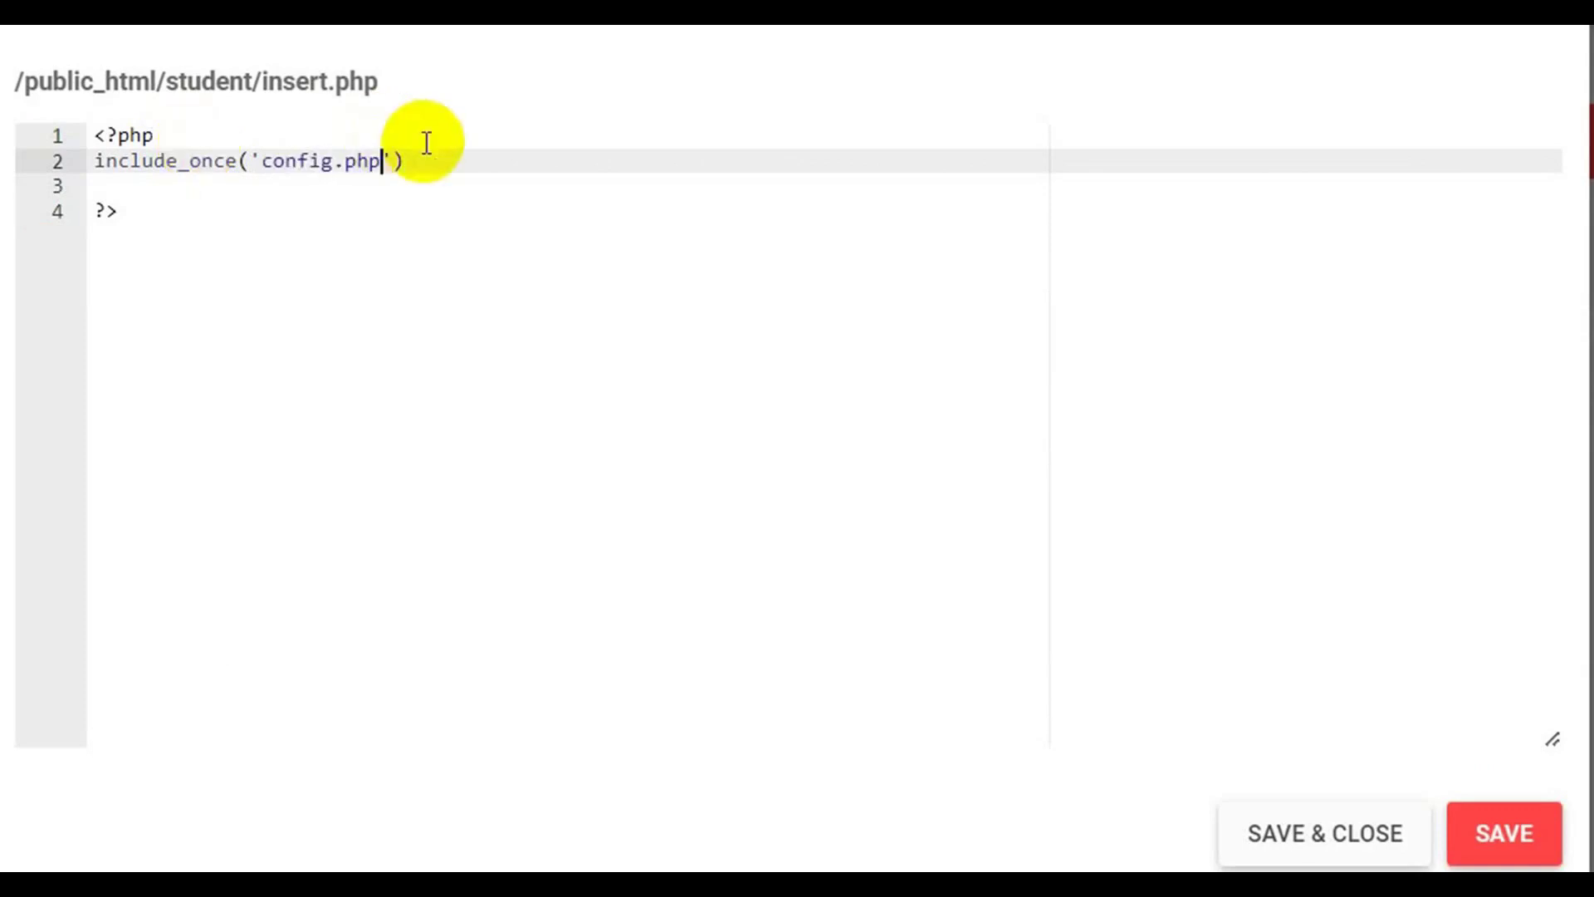
left_click(441, 152)
type(";")
Add the condition if($_SERVER['REQUEST_METHOD']=='POST') on line 3.
key("Return")
type("i")
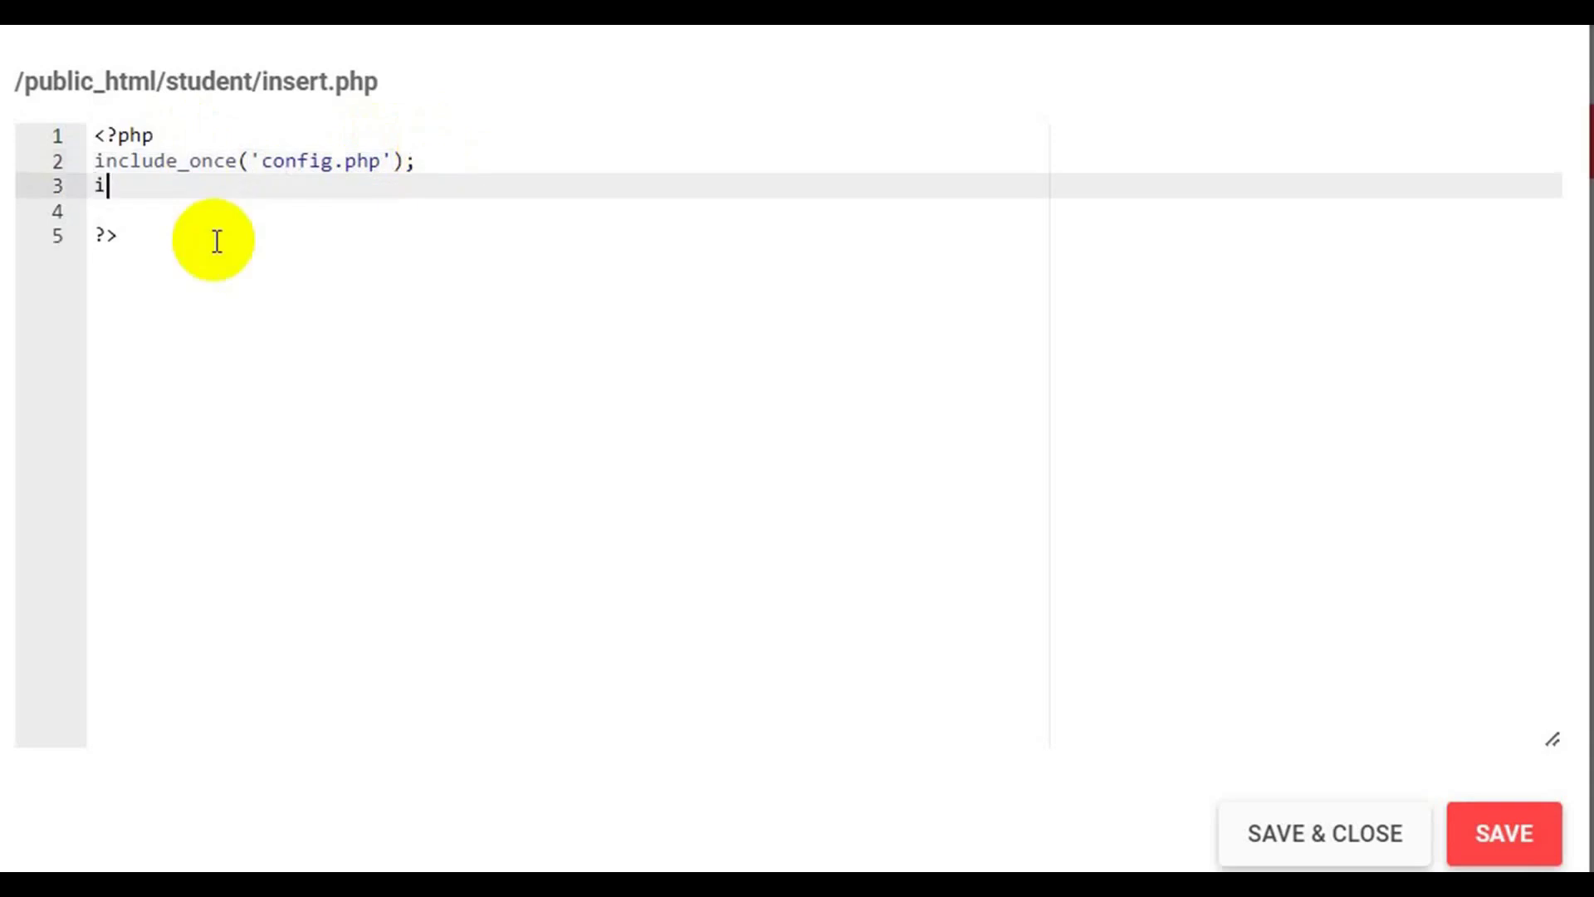
type("f($")
key("BackSpace")
type("$")
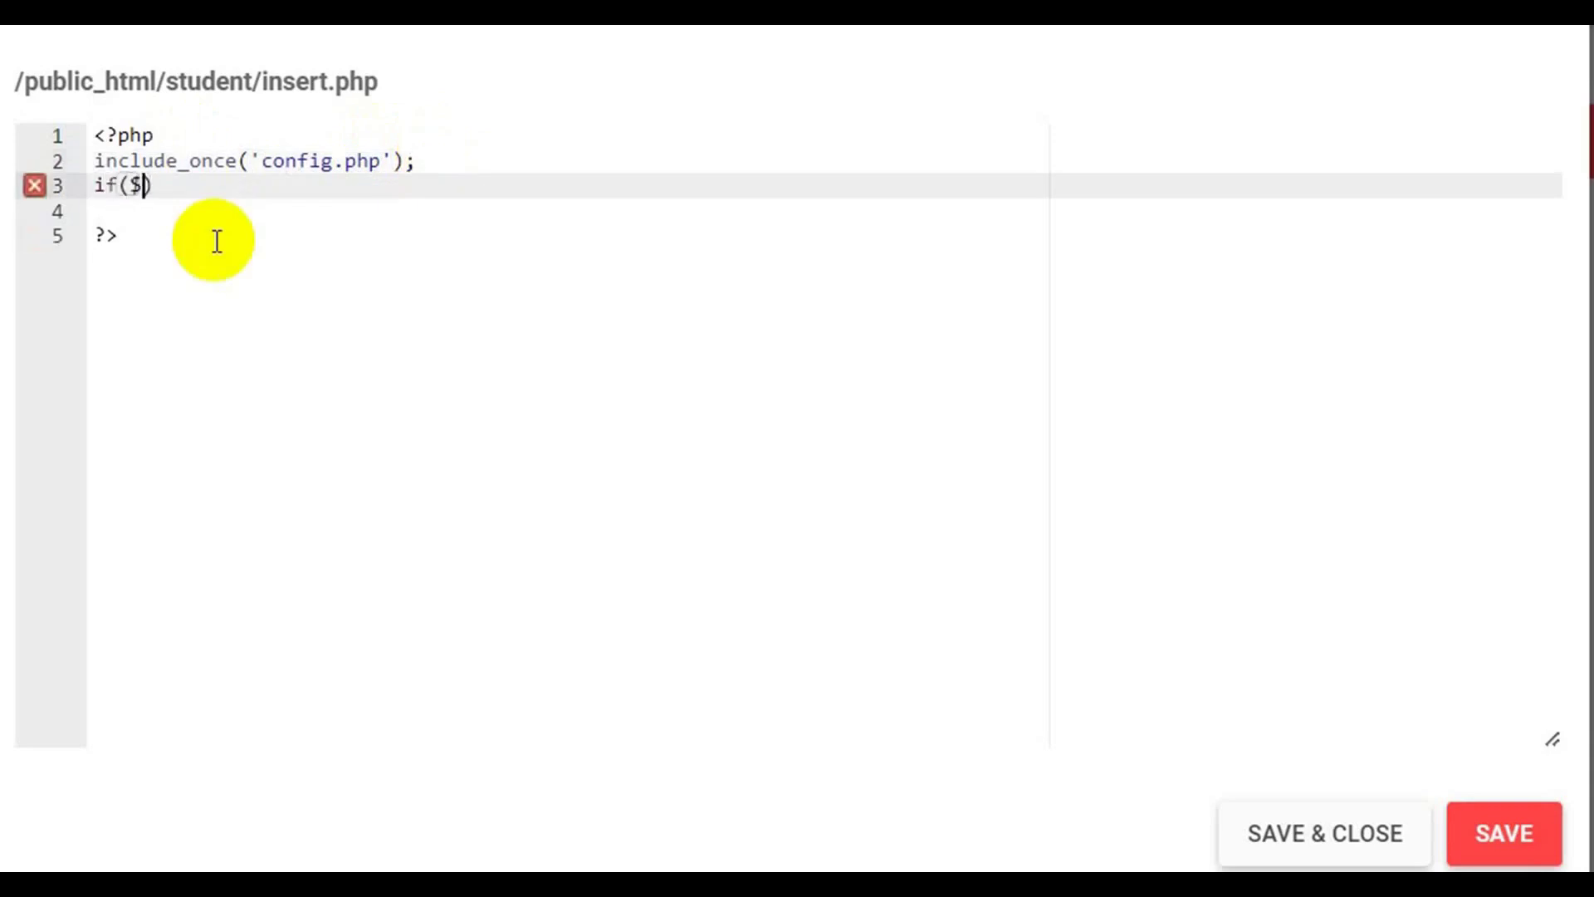
type("SERVER")
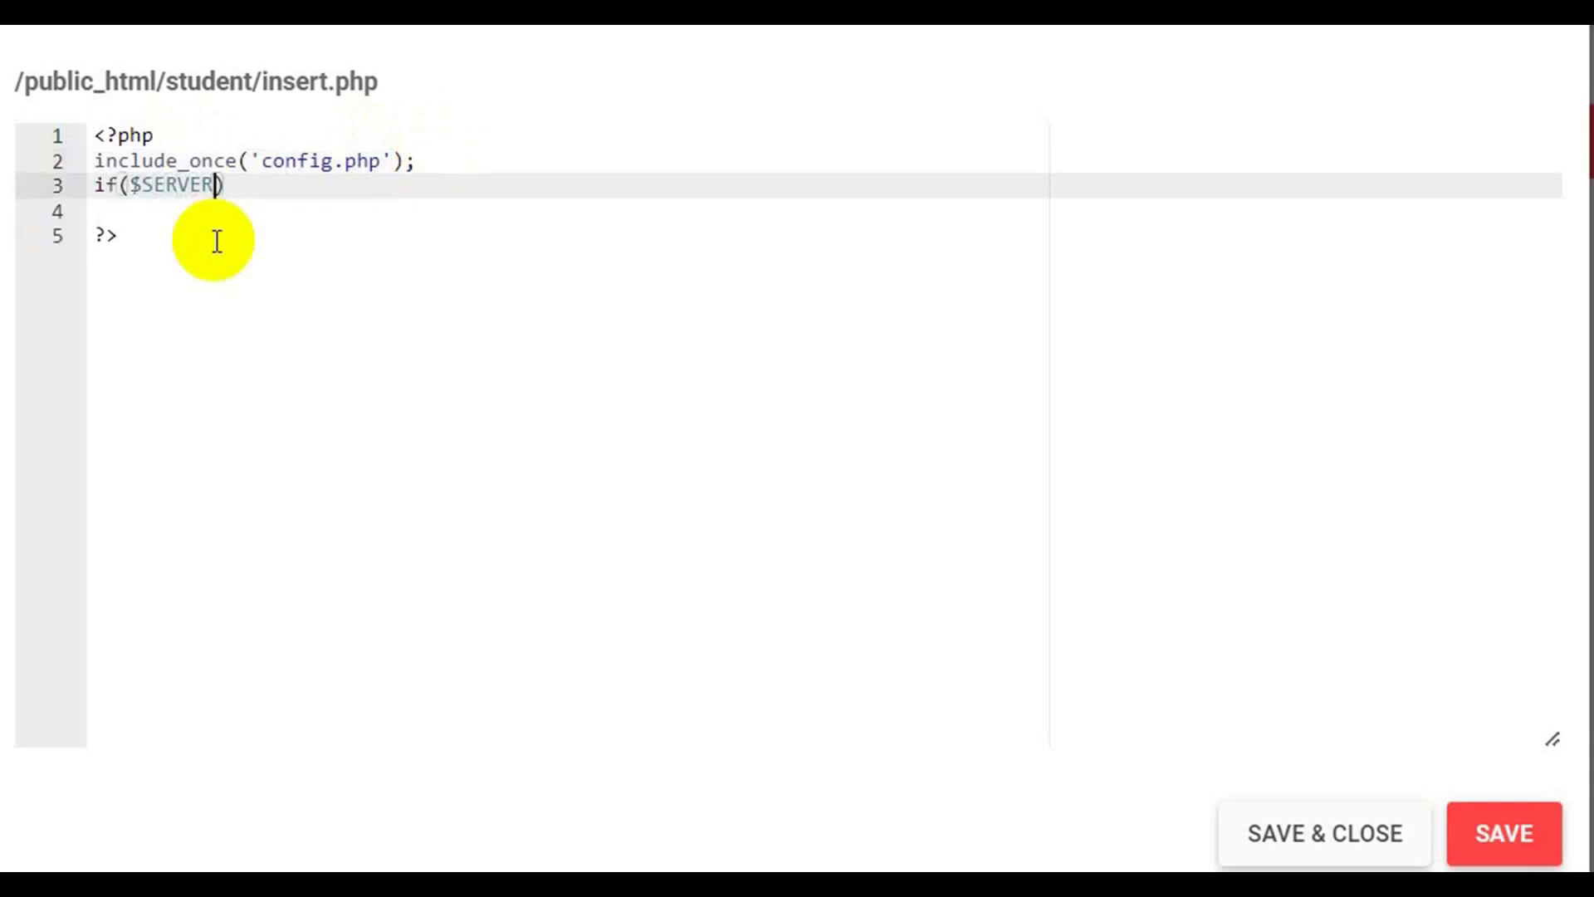
key("Left")
key("Left")
key("Left")
key("Left")
type("_")
left_click(224, 183)
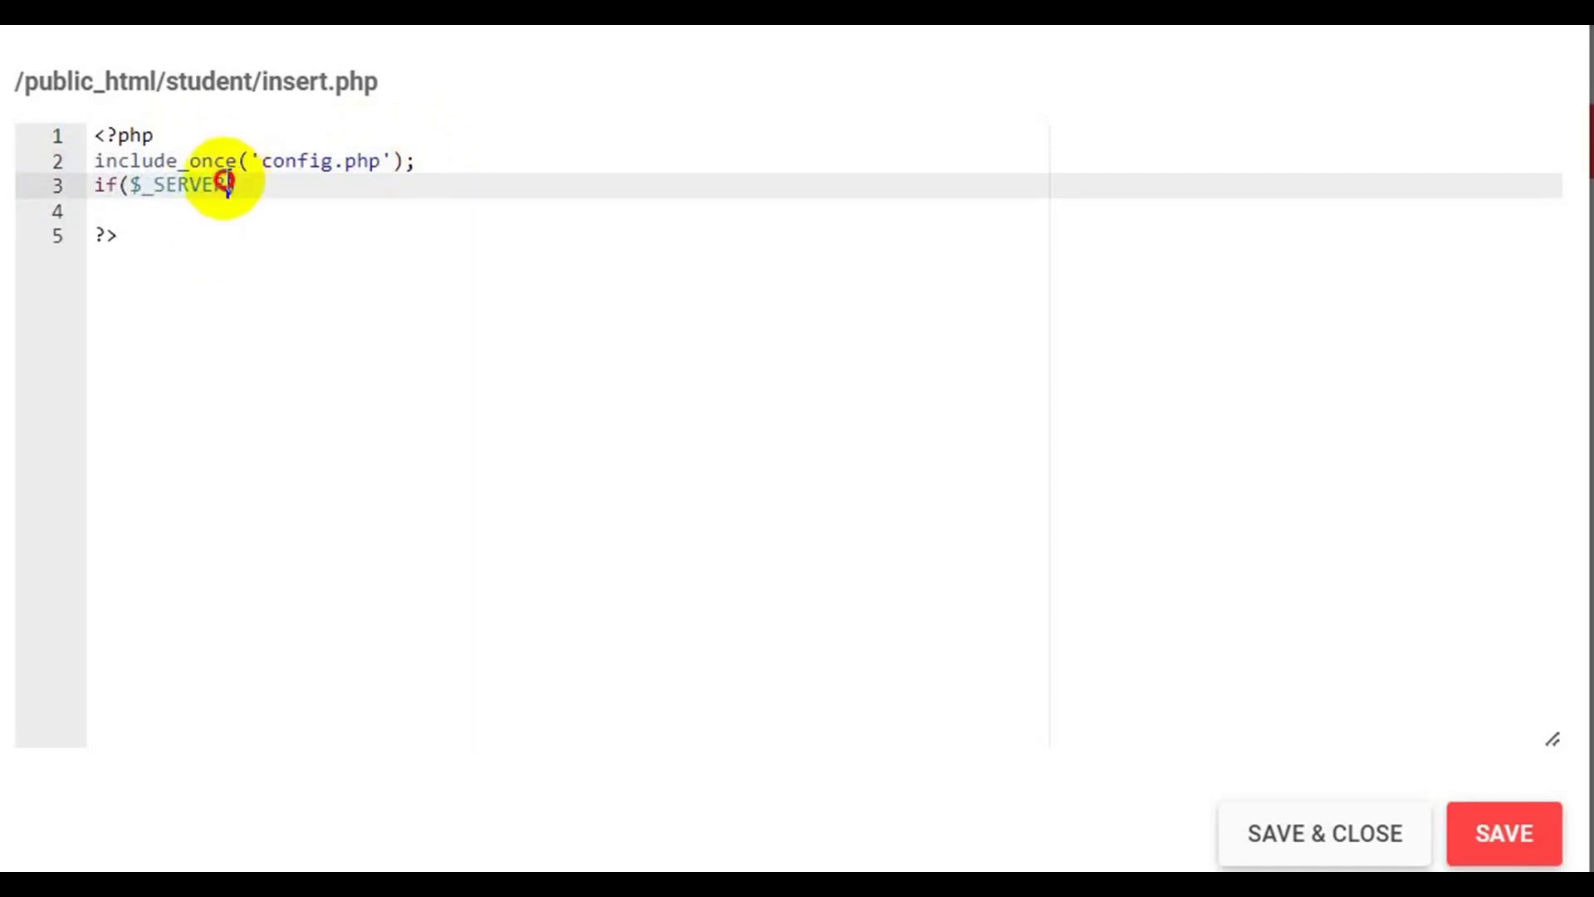
type("[]")
type("'")
type("REQUES")
type("T_METHOD")
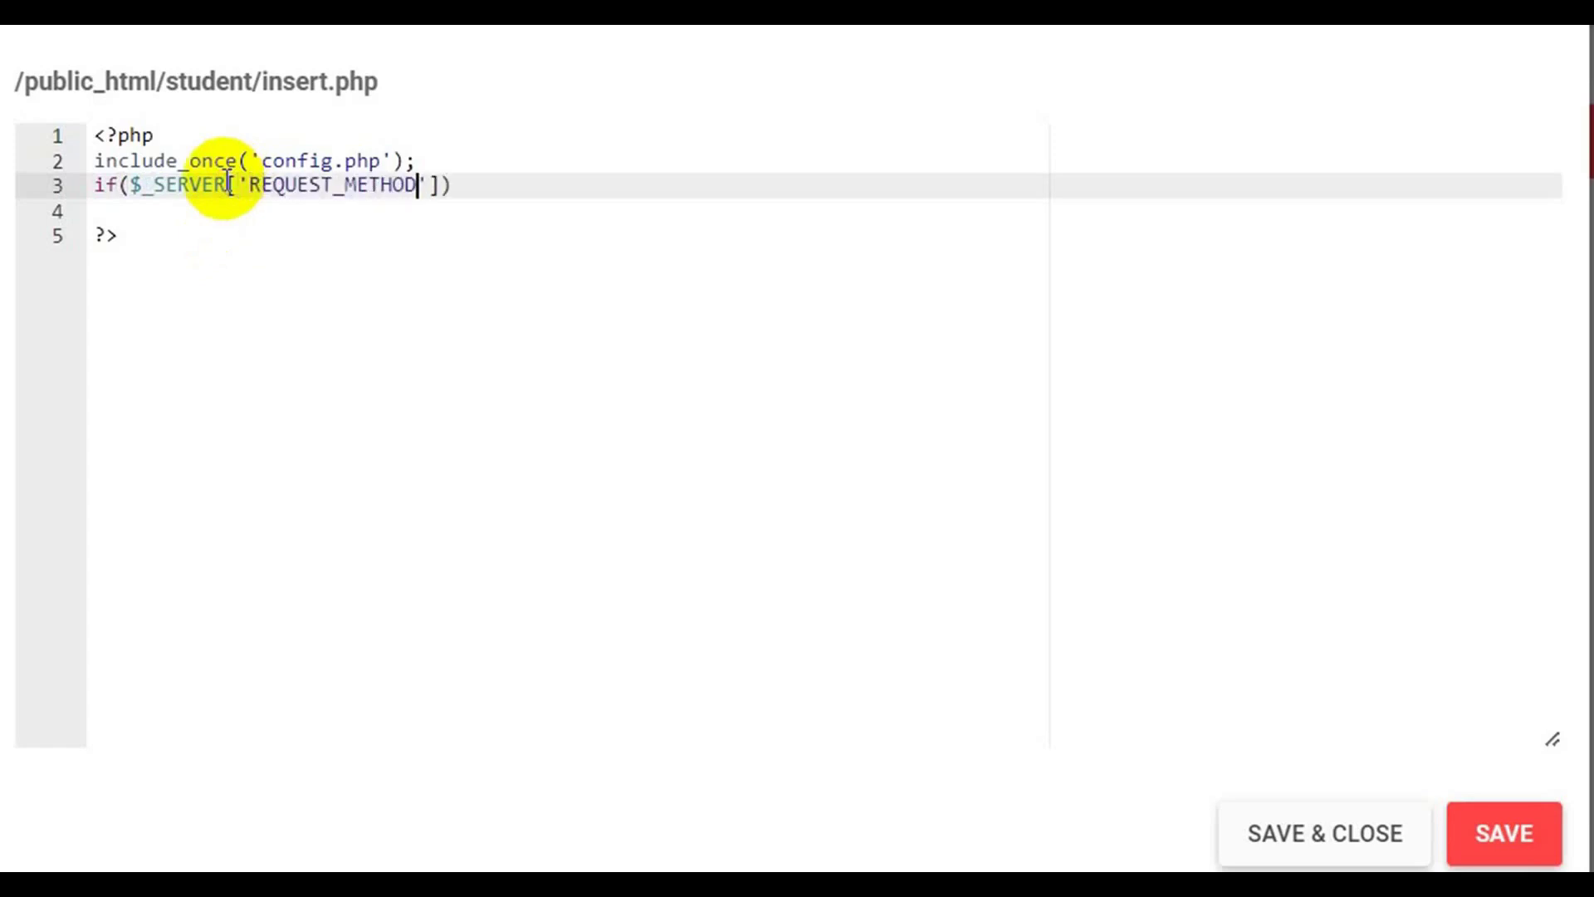
key("Right")
key("Right")
type("=='P")
type("OST")
left_click(590, 190)
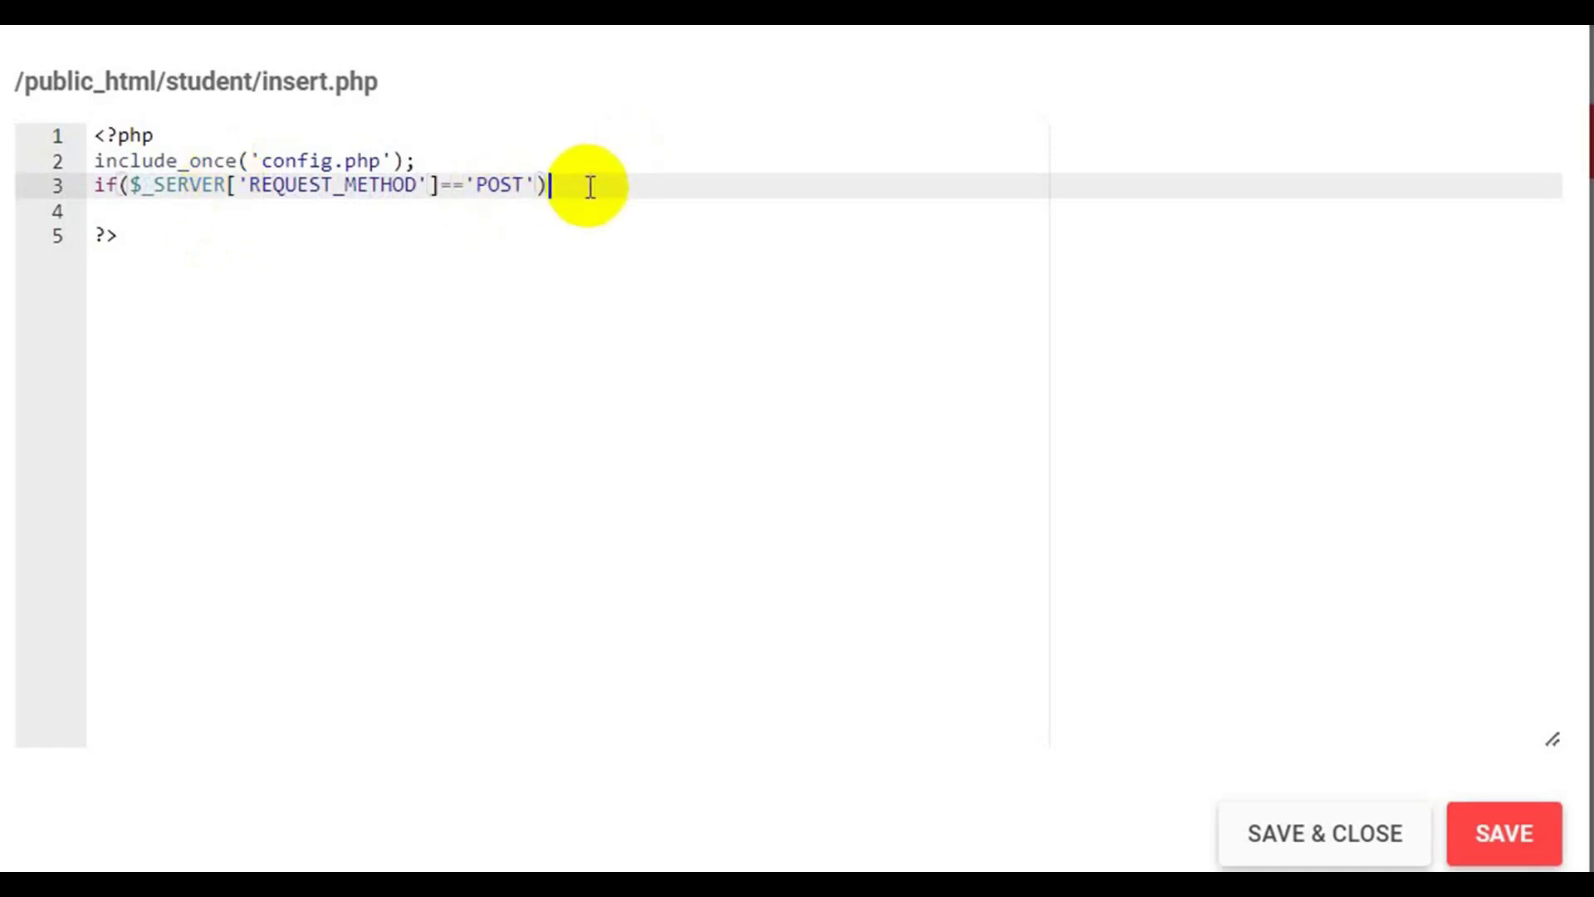
type("{")
key("Return")
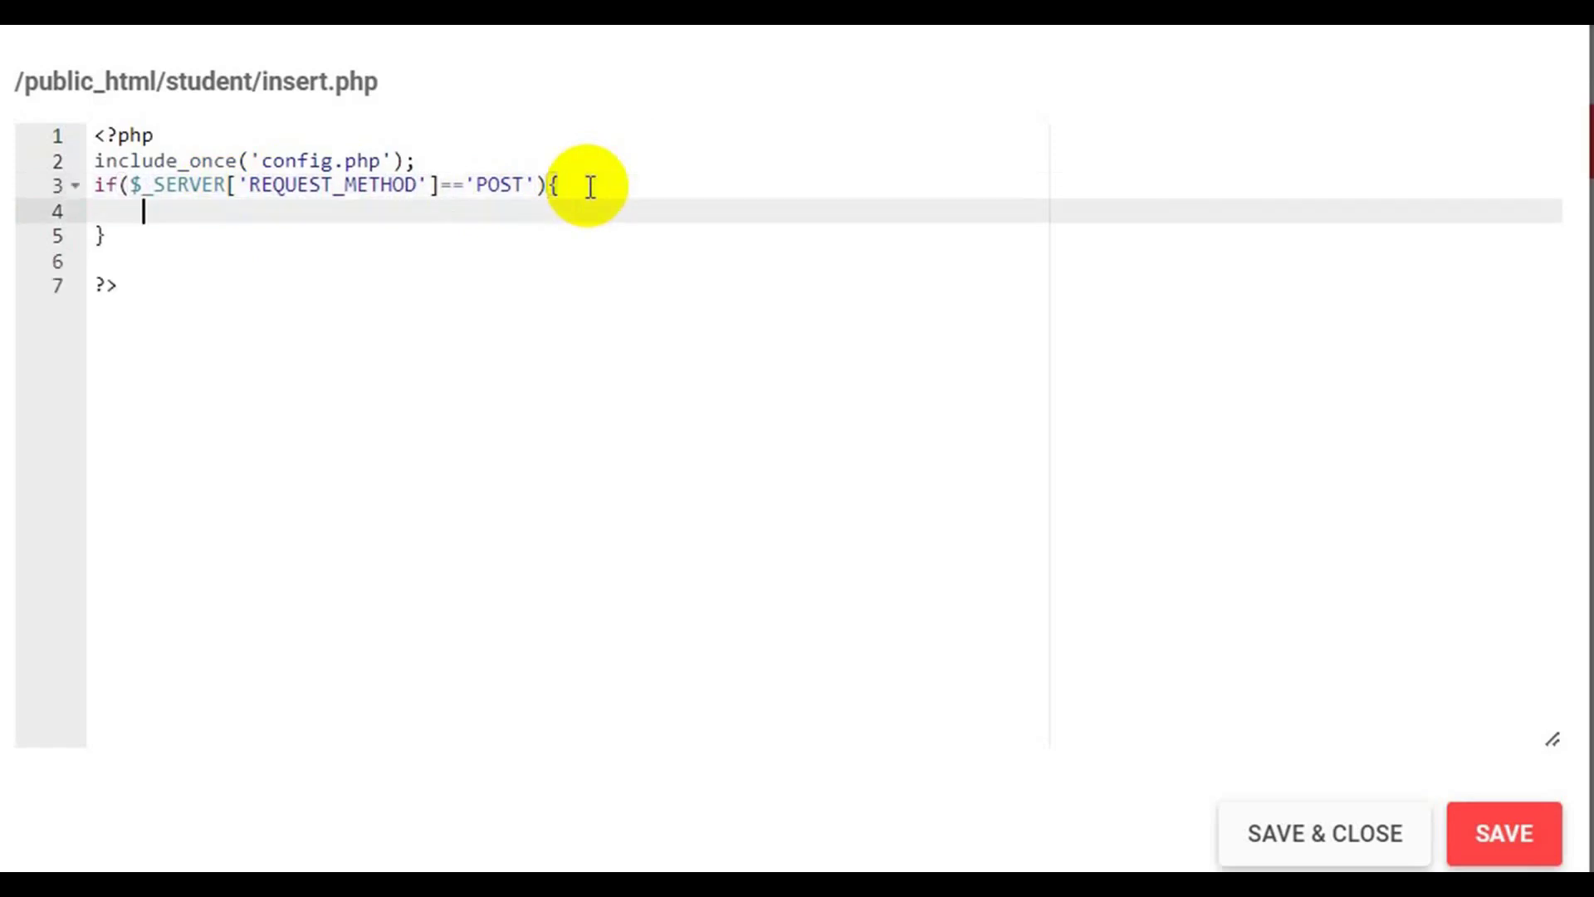
Inside the if block, assign $fname=$_POST['fnamet']; on line 4.
key("Return")
key("BackSpace")
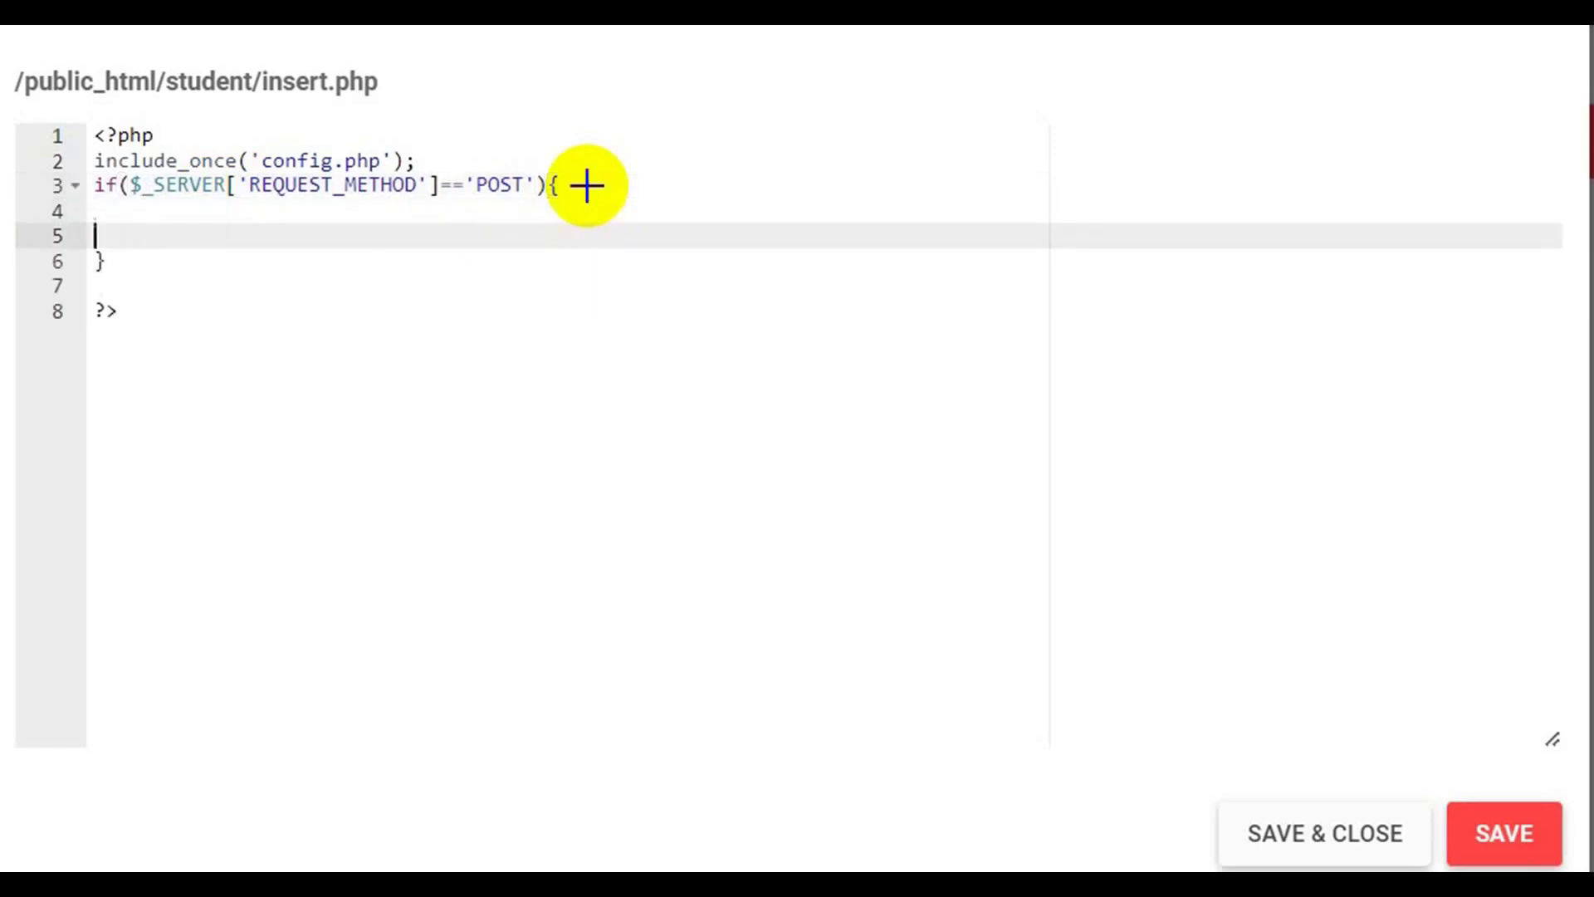
key("BackSpace")
type("$")
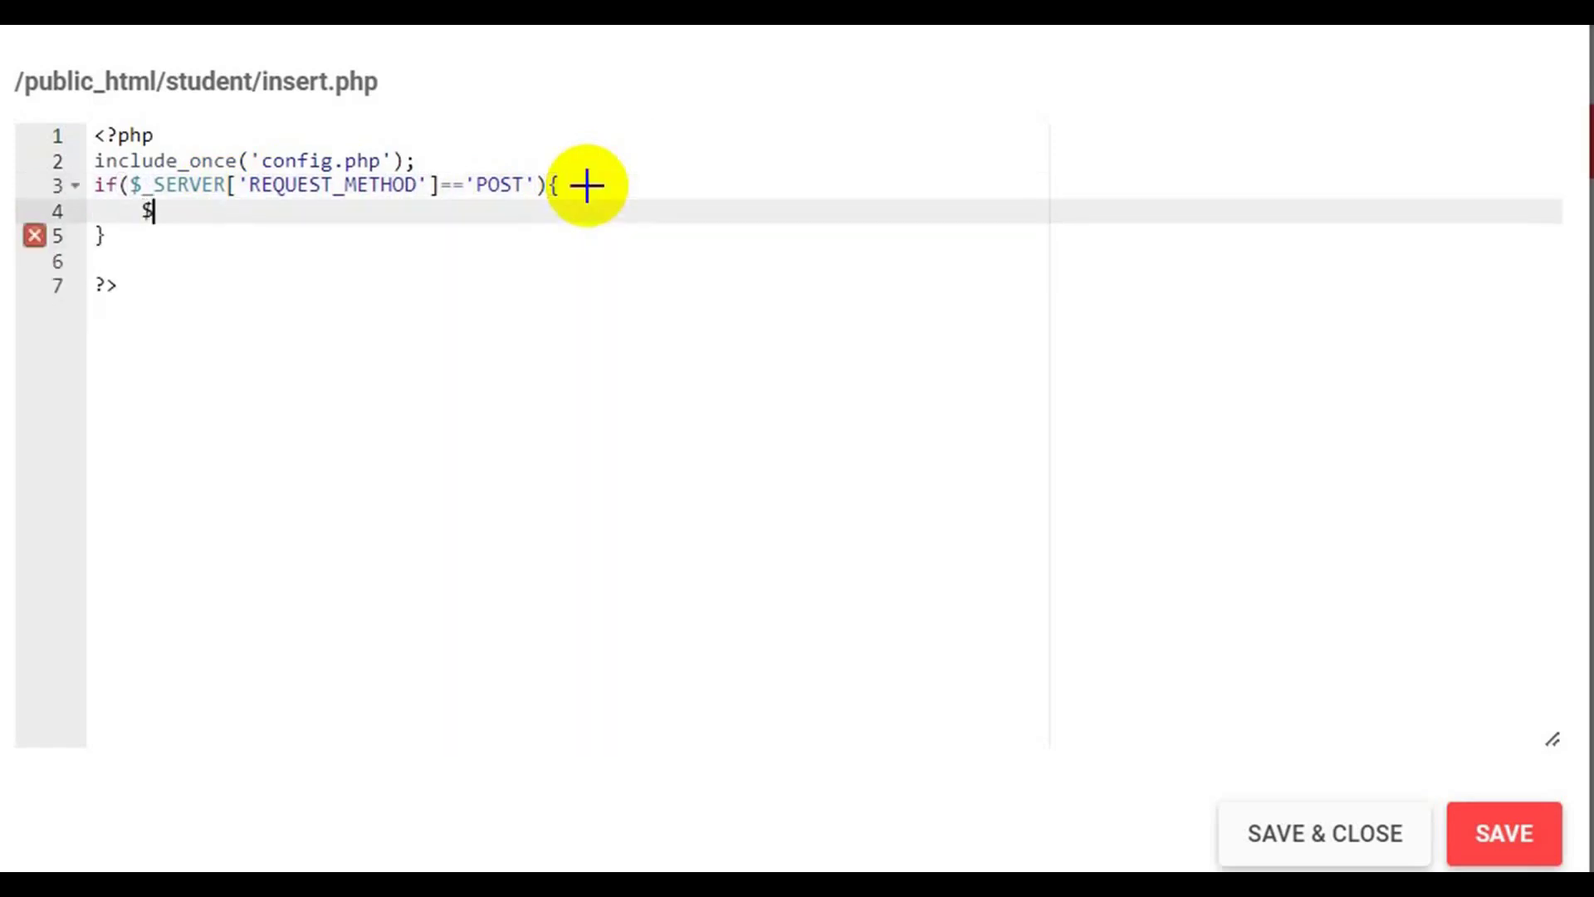
type("fna")
key("BackSpace")
key("BackSpace")
type("name=$")
type("_POST[")
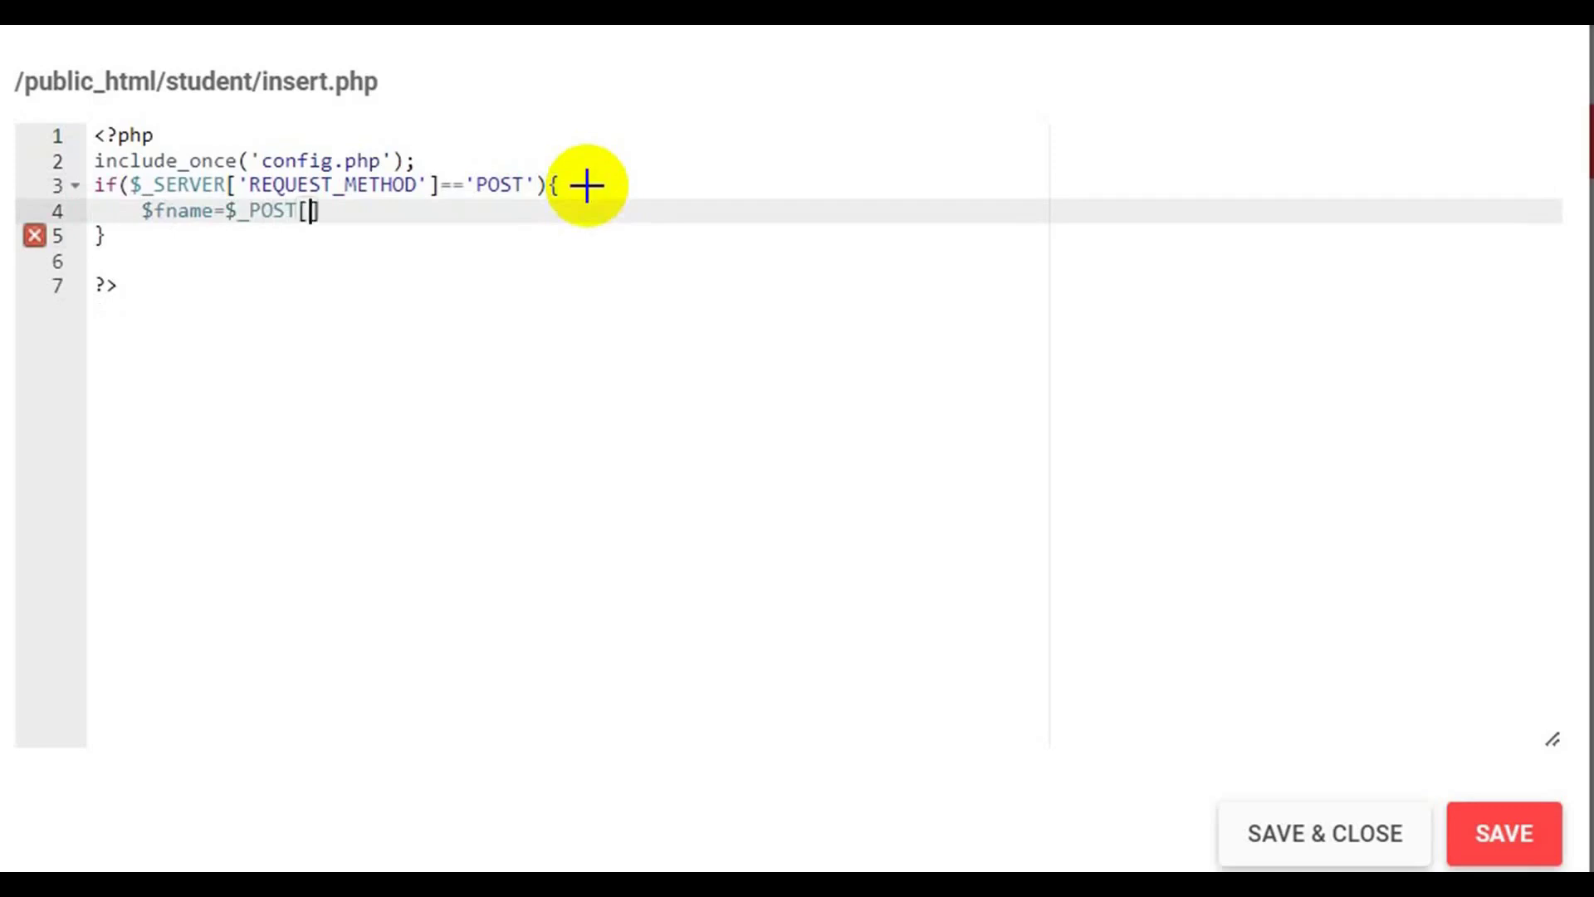
type("'")
type("F=")
key("BackSpace")
key("BackSpace")
type("fname")
type("t'];")
key("Return")
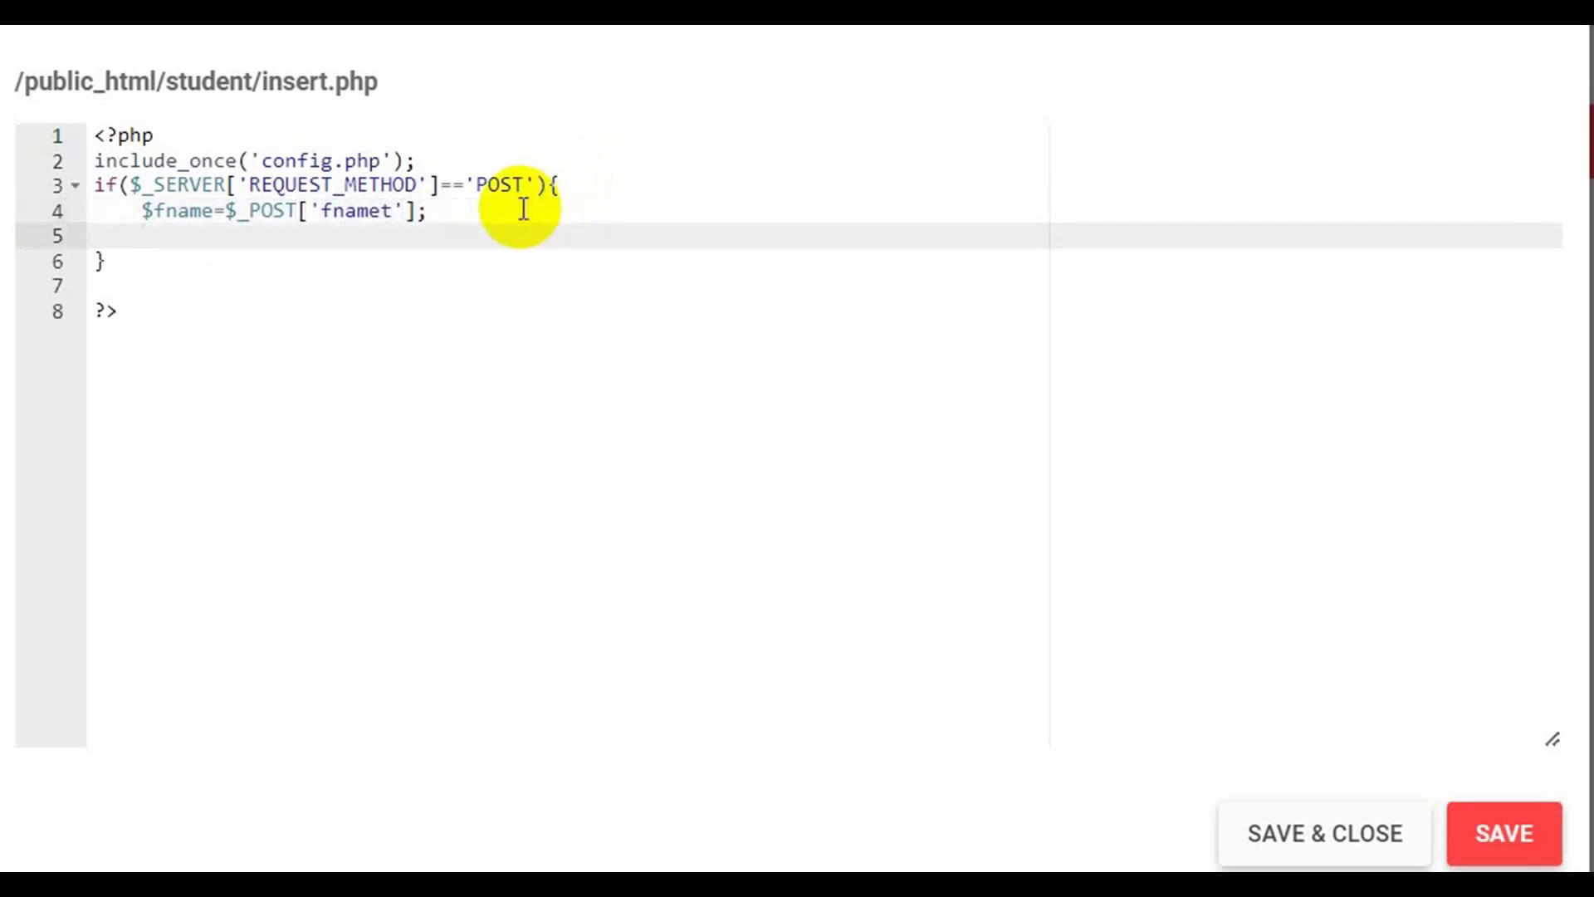
Assign $lname=$_POST['lnamet']; on line 5.
type("$lnane")
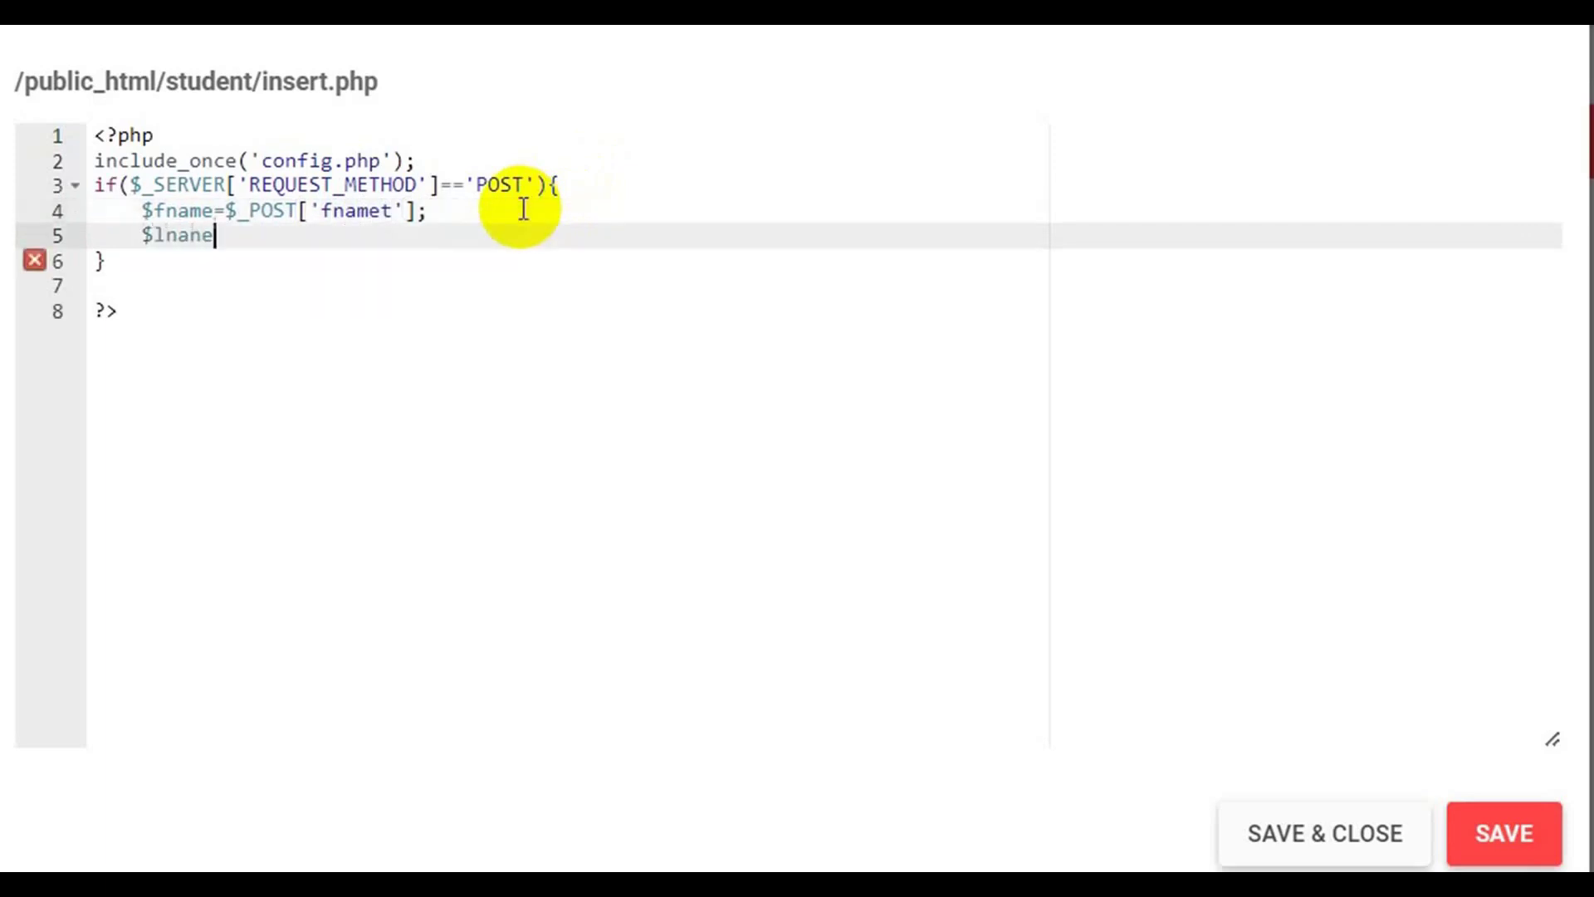
key("BackSpace")
key("BackSpace")
type("me=")
type("$_post")
key("BackSpace")
key("BackSpace")
key("BackSpace")
key("BackSpace")
type("POS")
type("T['L")
key("BackSpace")
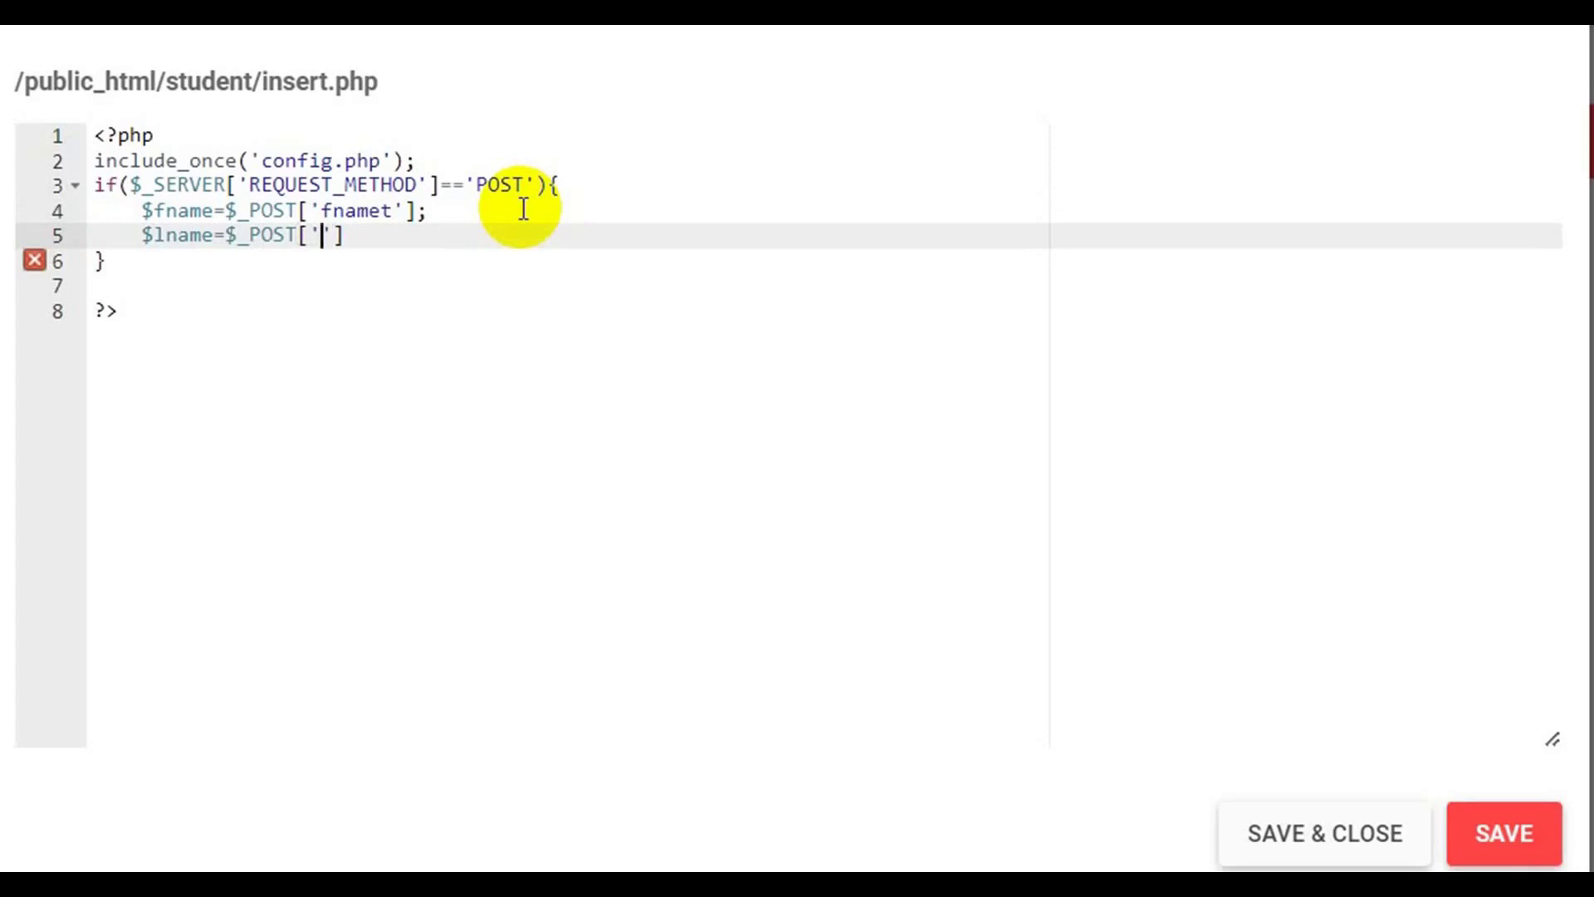
type("lnamet")
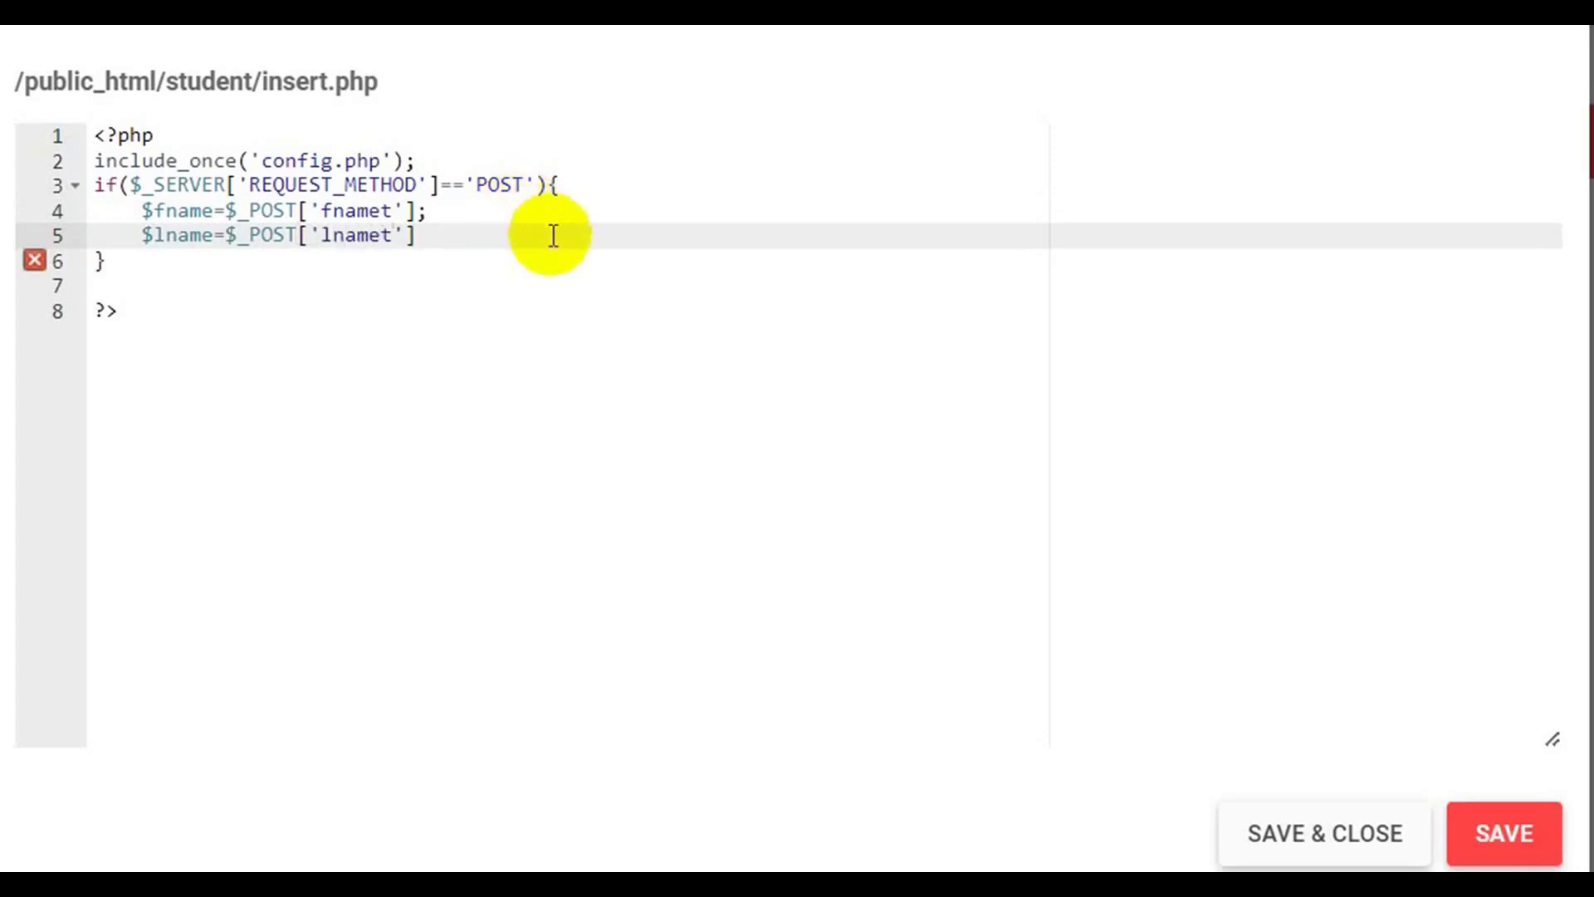
key("End")
type(";")
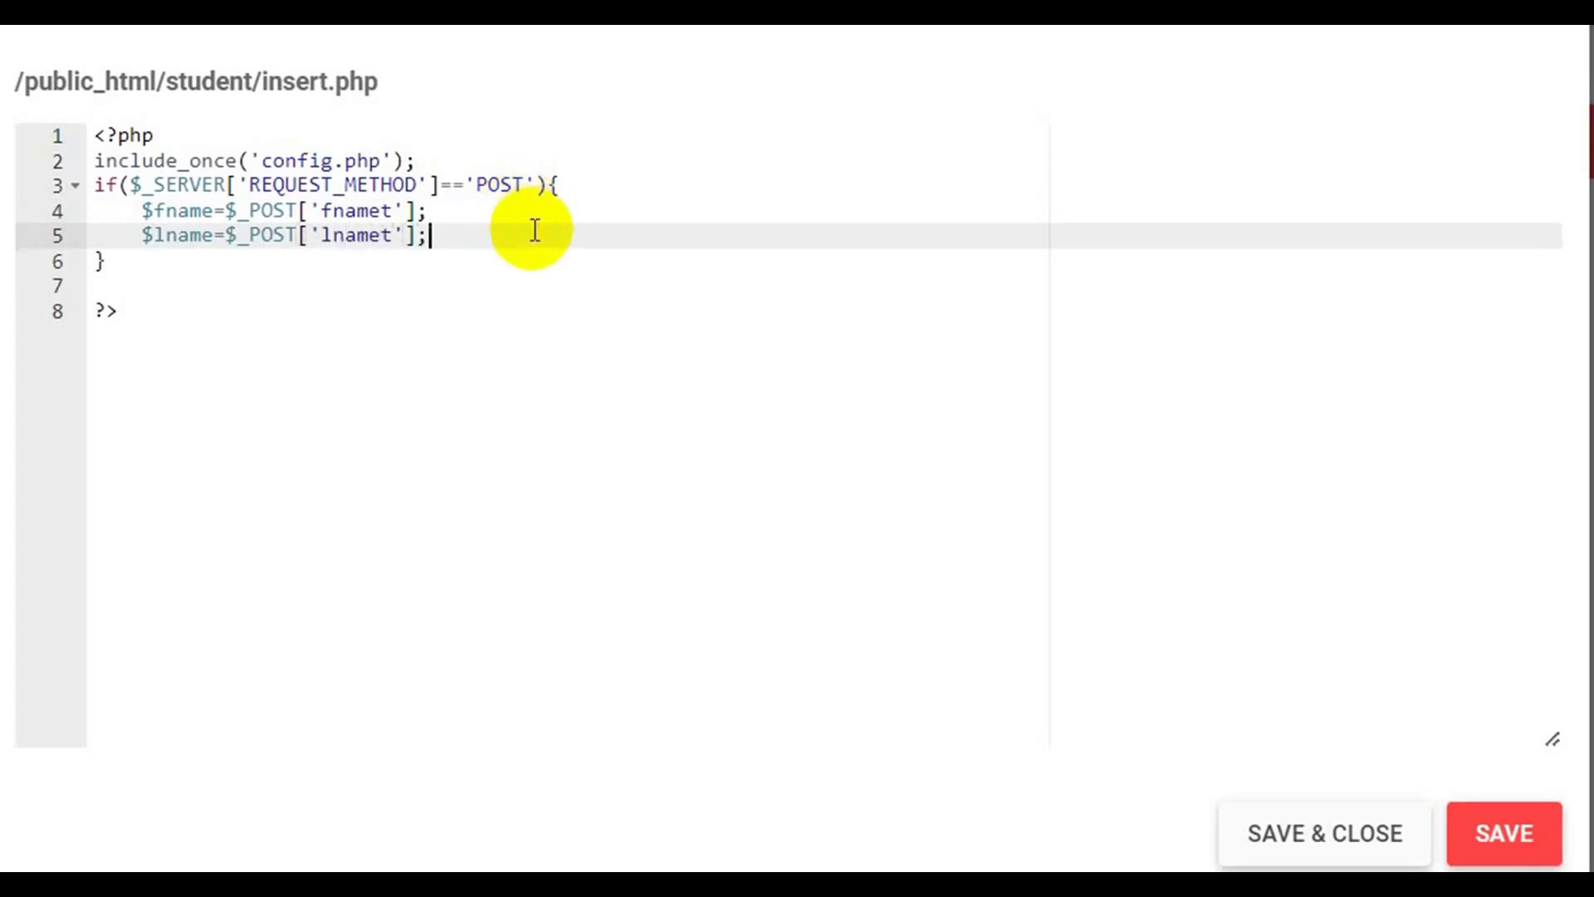
key("Return")
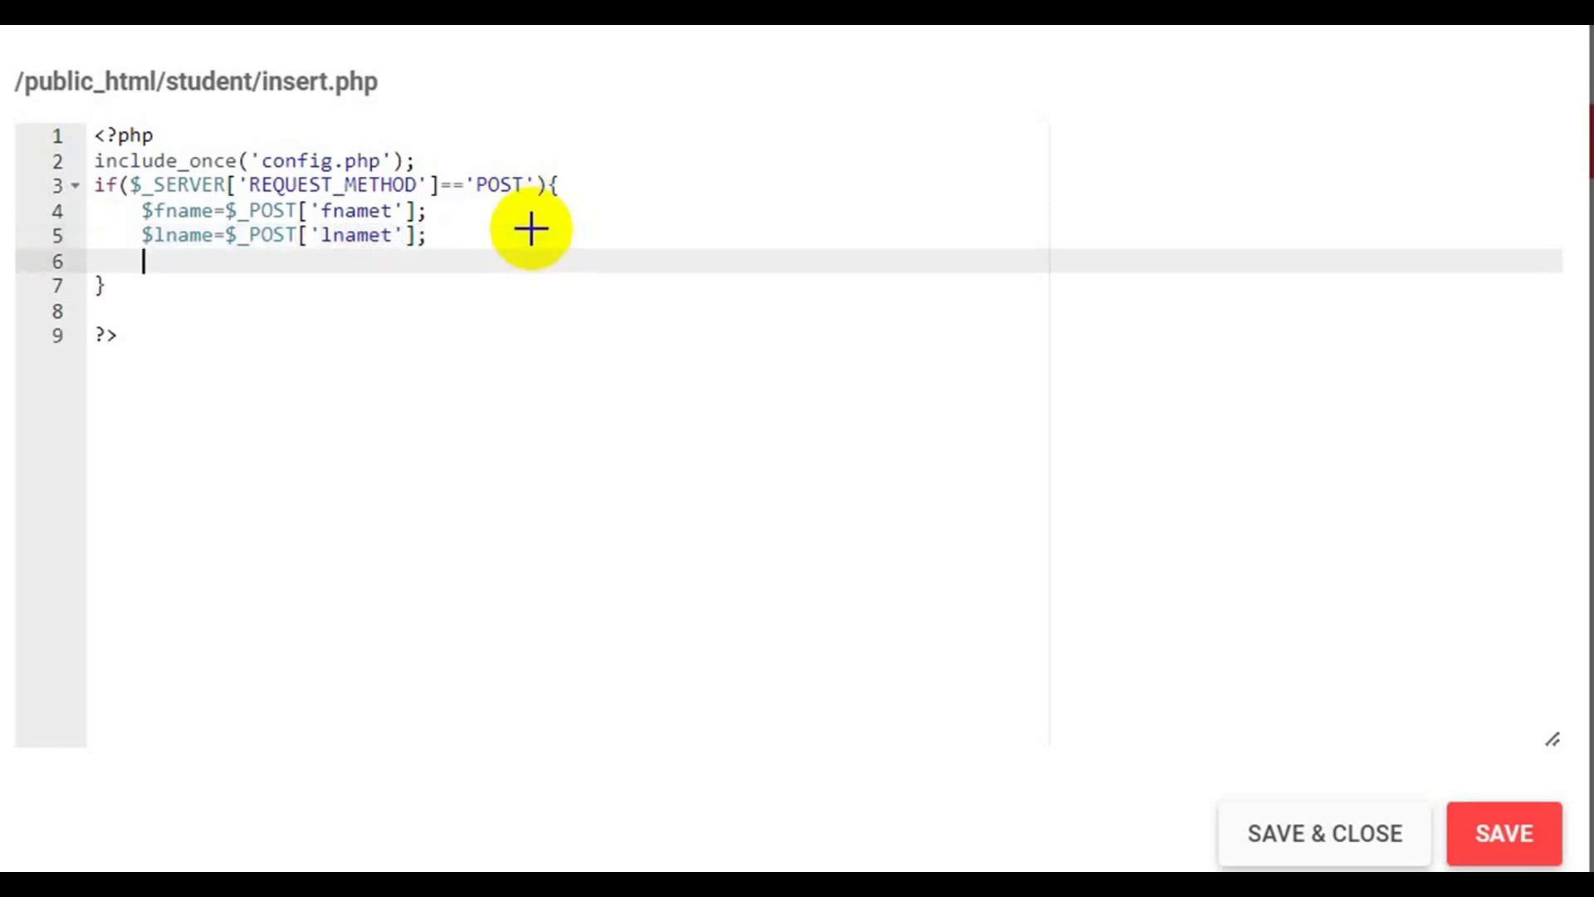
Write $query="insert into studenttbl(fname,lname)values('$fname','$lname')"; using the table name copied from phpMyAdmin.
type("$query=")
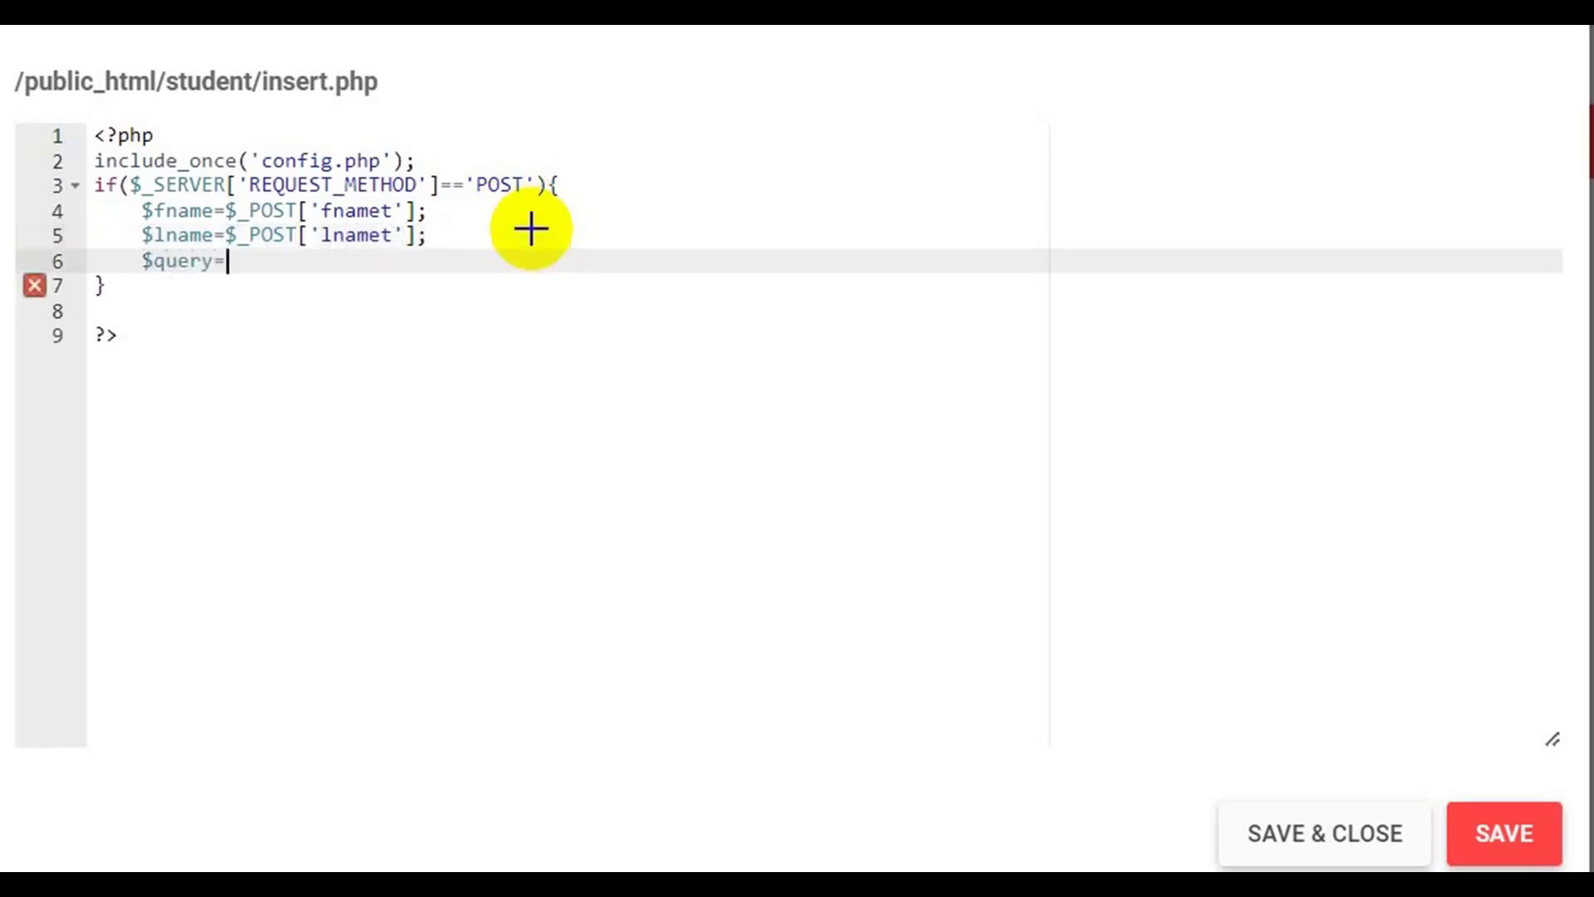
type("\"insert ")
type("into")
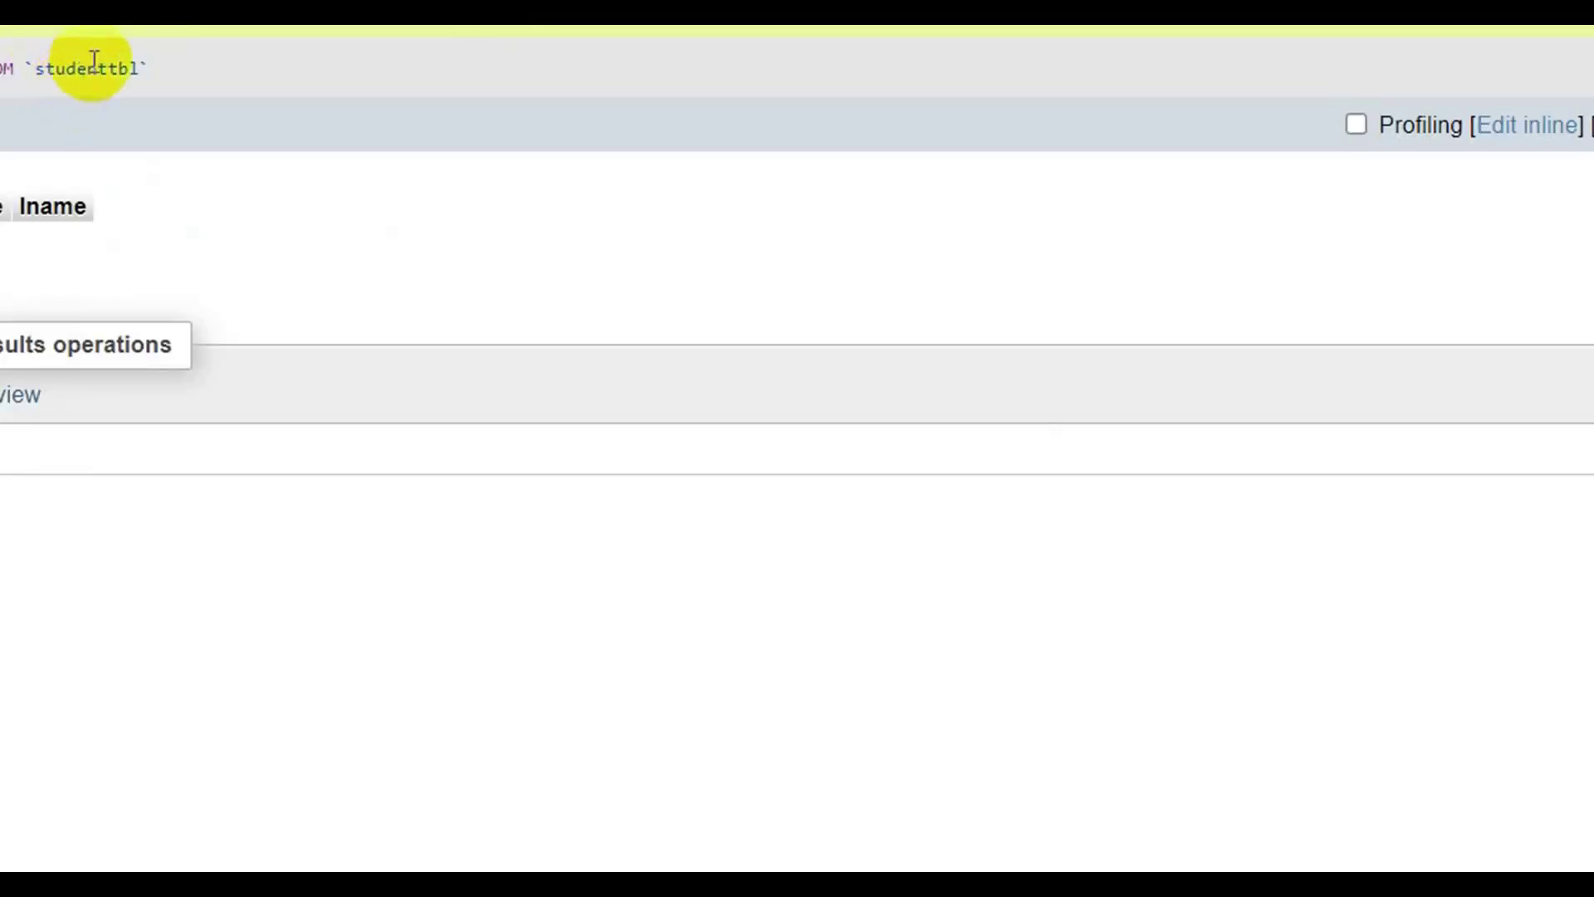
double_click(91, 66)
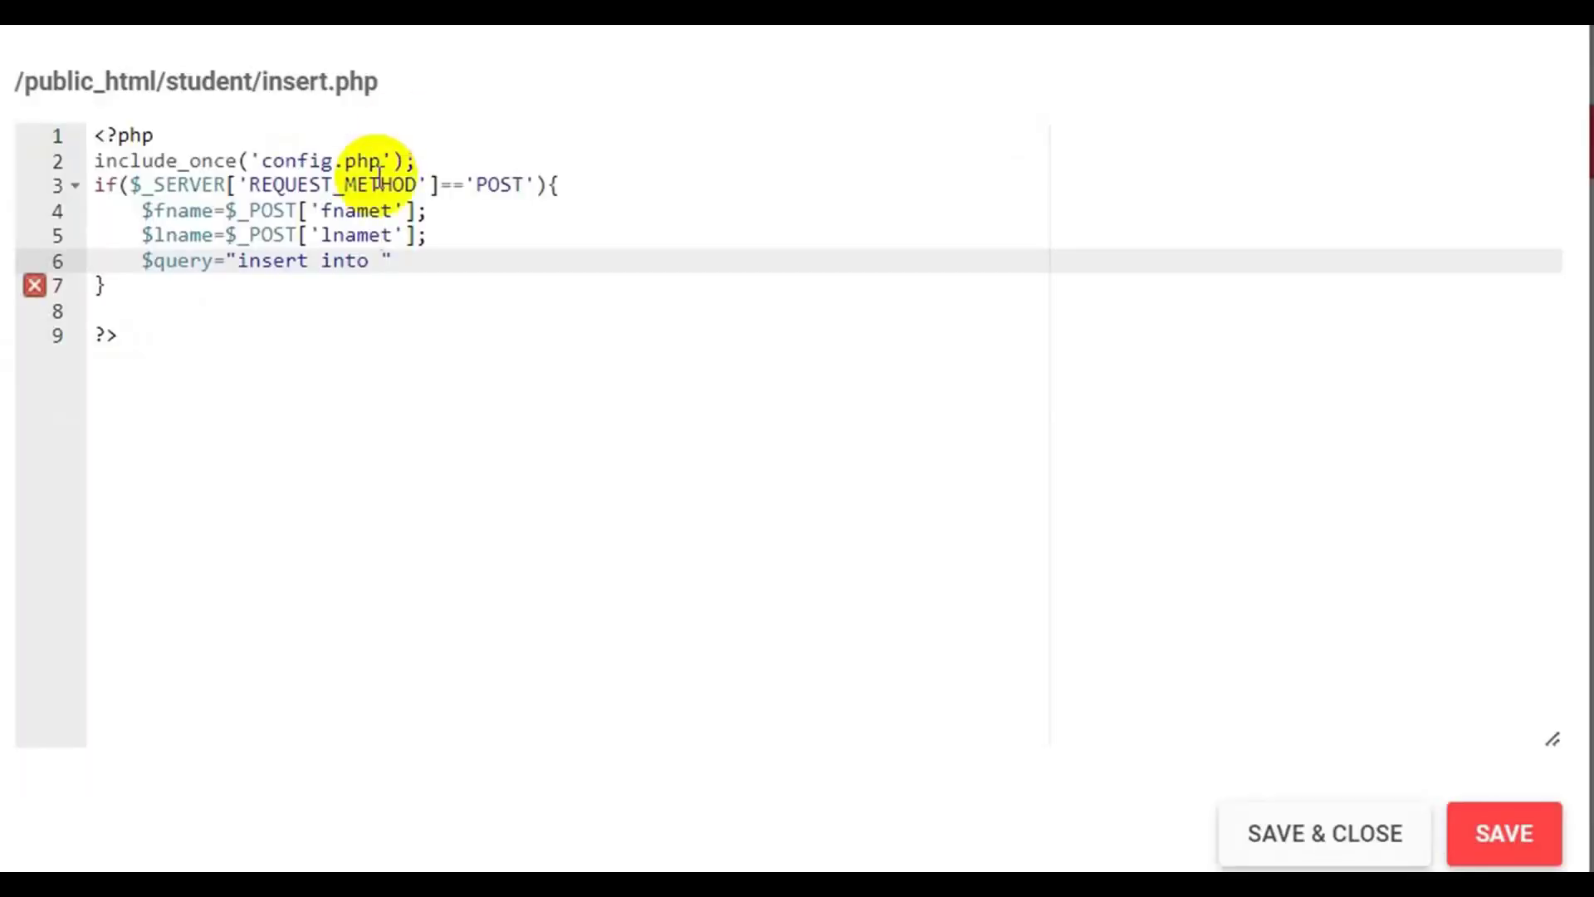
type("studenttbl")
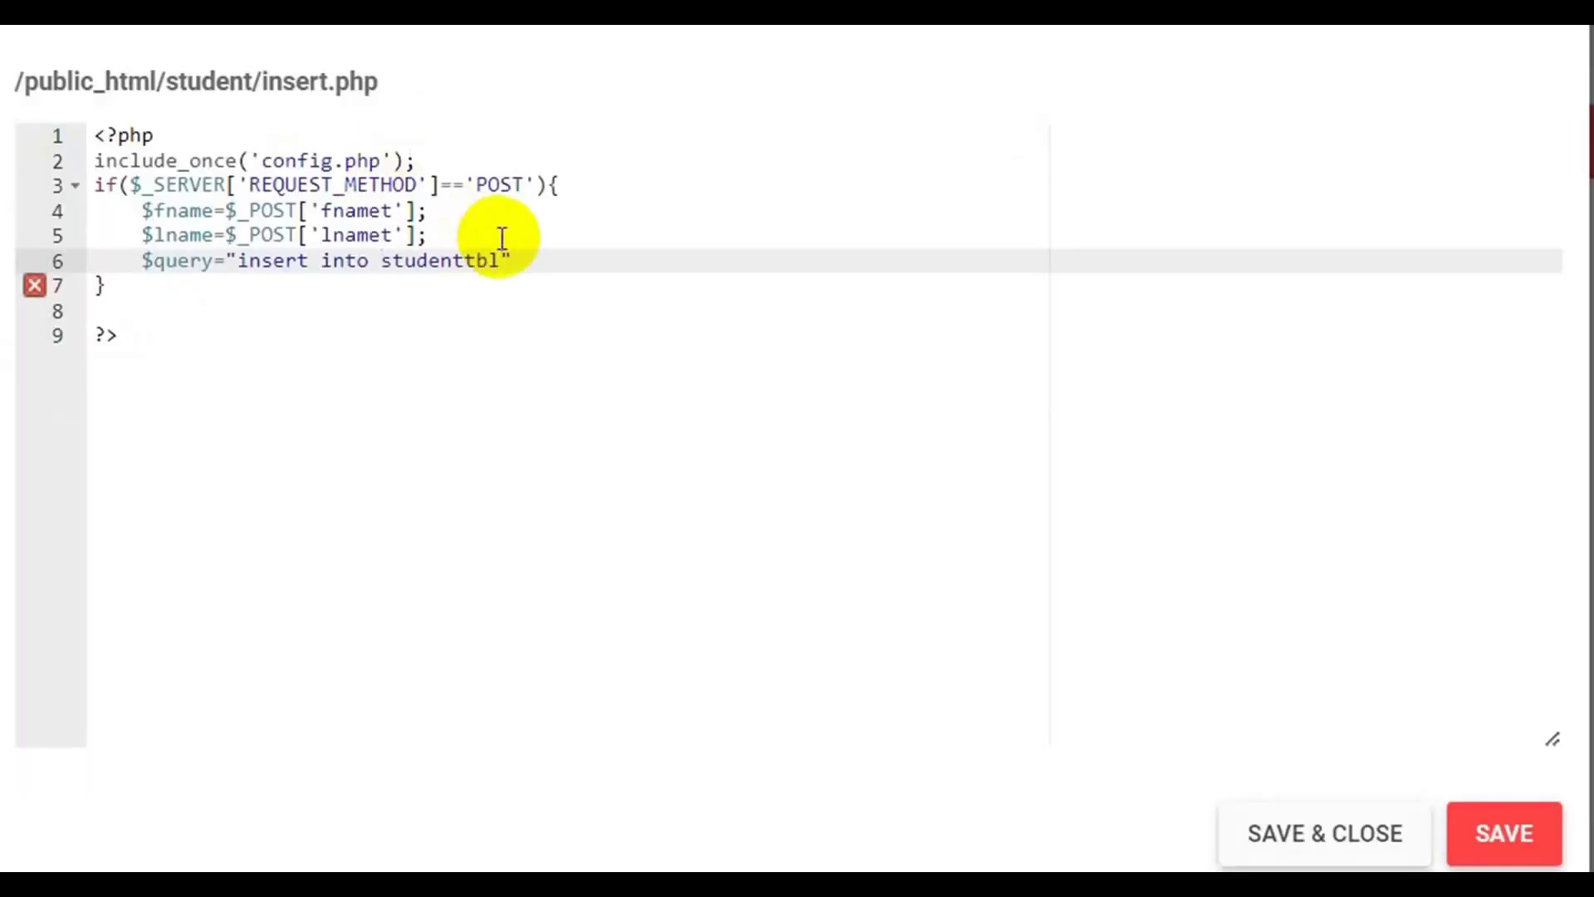
type("()")
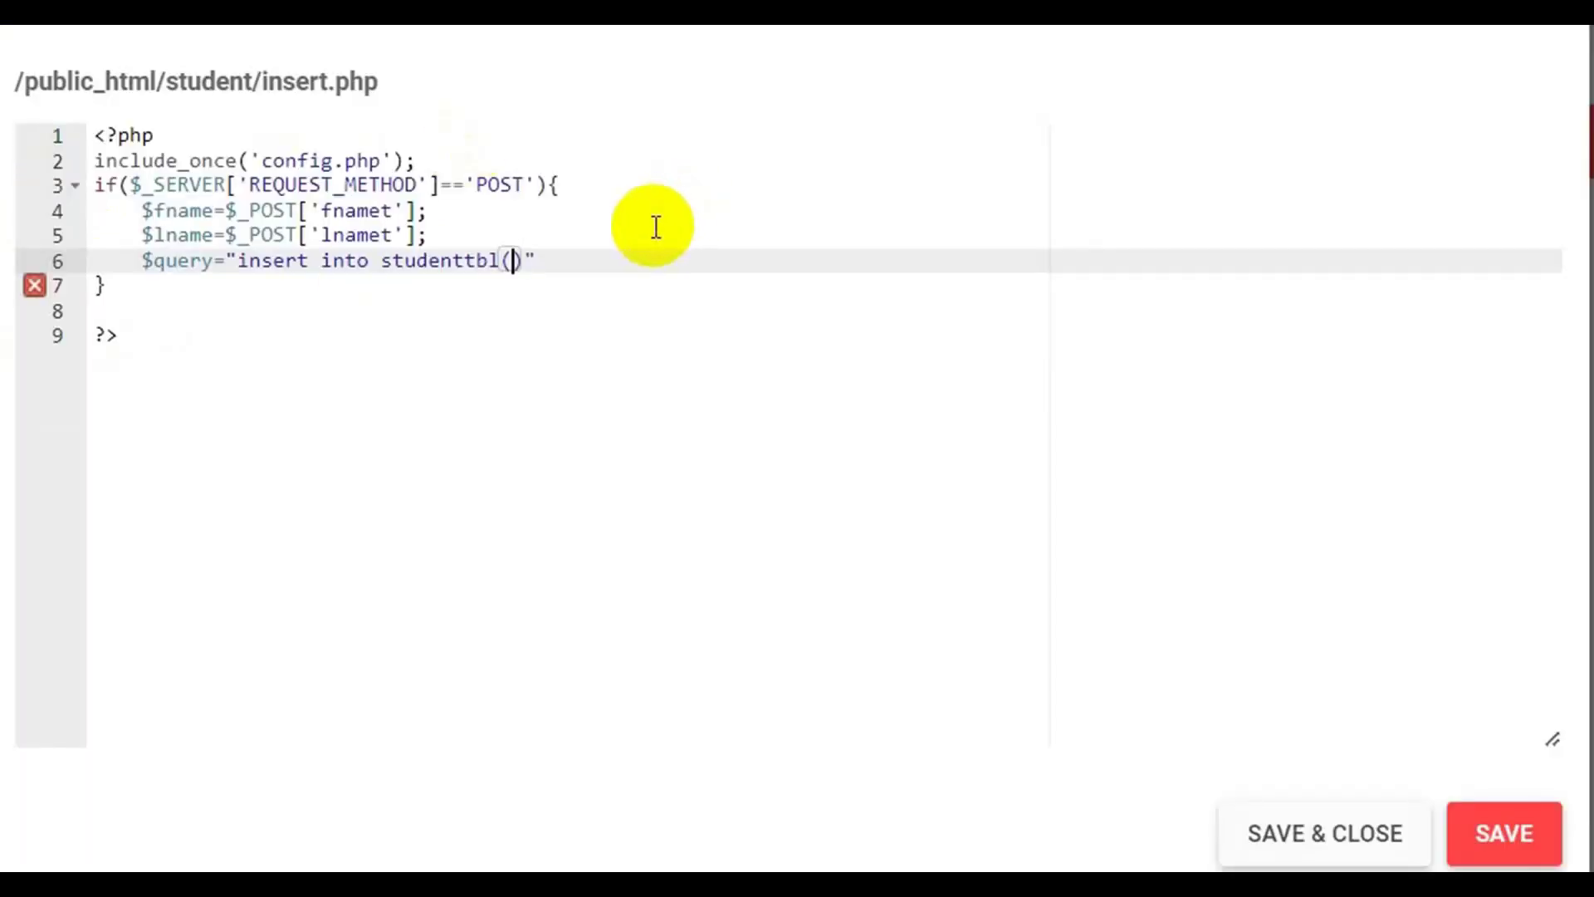
type("fname,")
type("lname)")
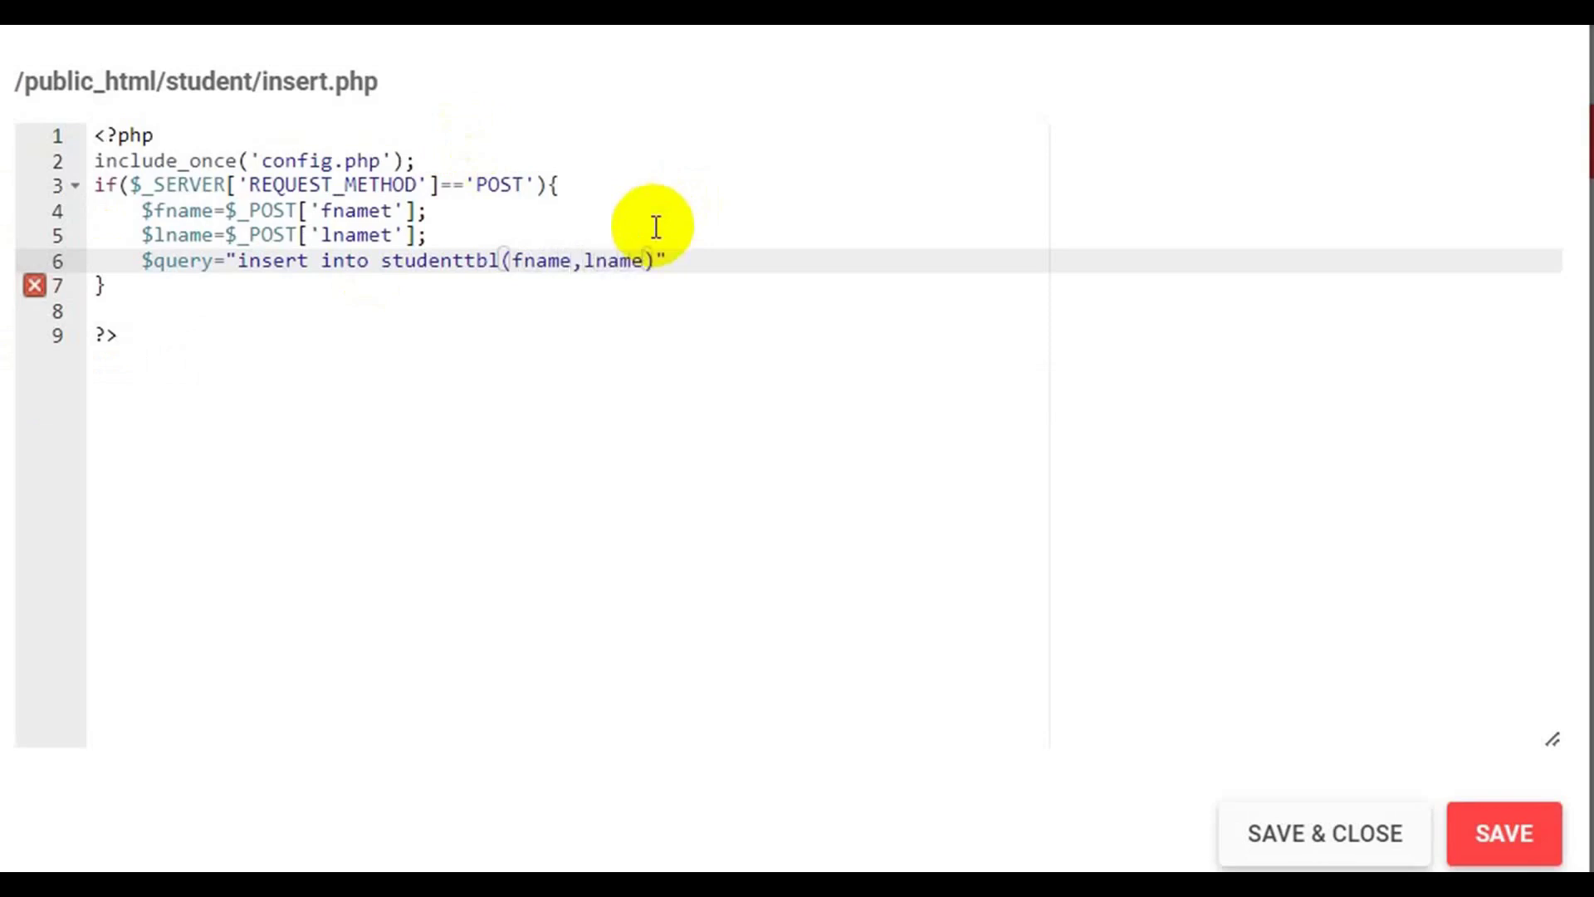
type("values(")
type(")")
key("Left")
type("''")
key("Left")
type("$")
type("fname")
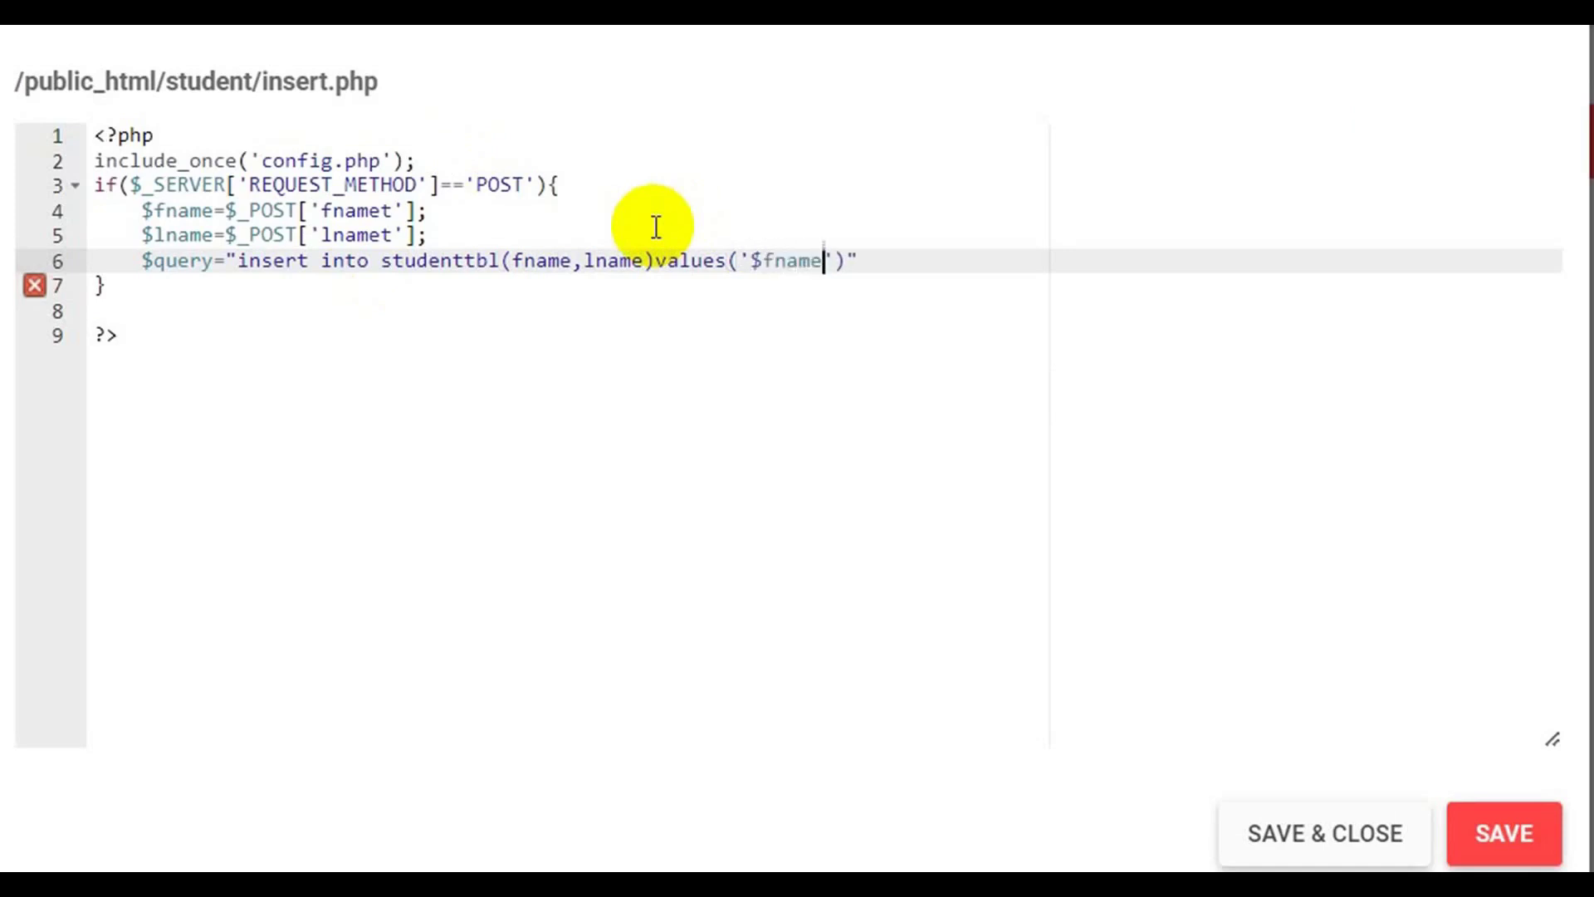
type("',")
type("'")
key("BackSpace")
type("'")
type("$lnam")
type("e")
key("Right")
key("Right")
key("Right")
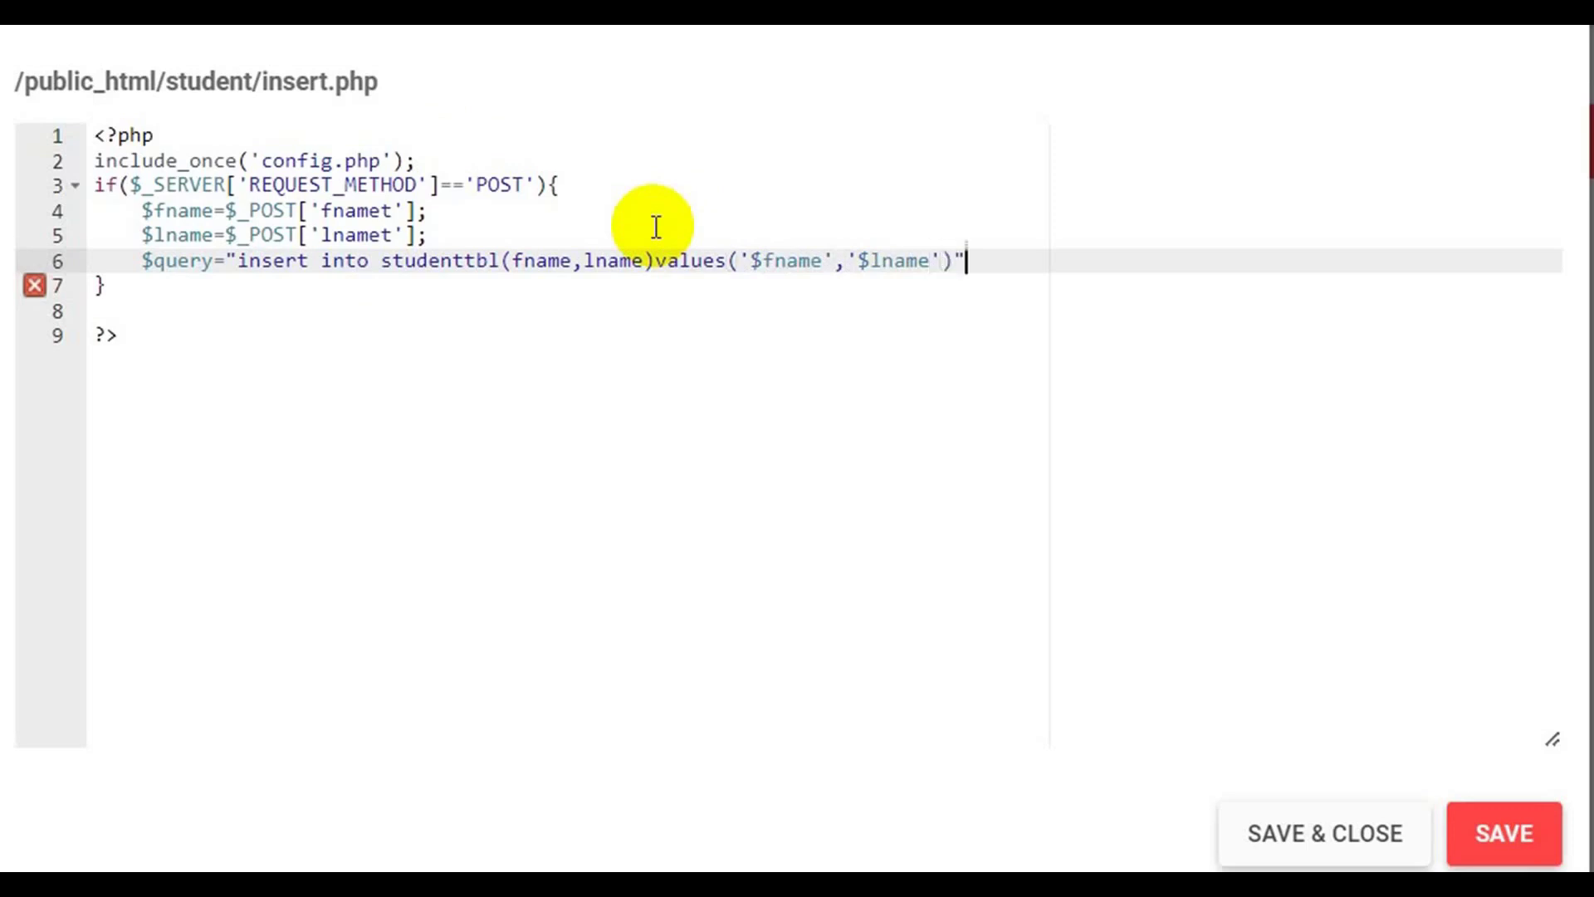
type(";")
key("Return")
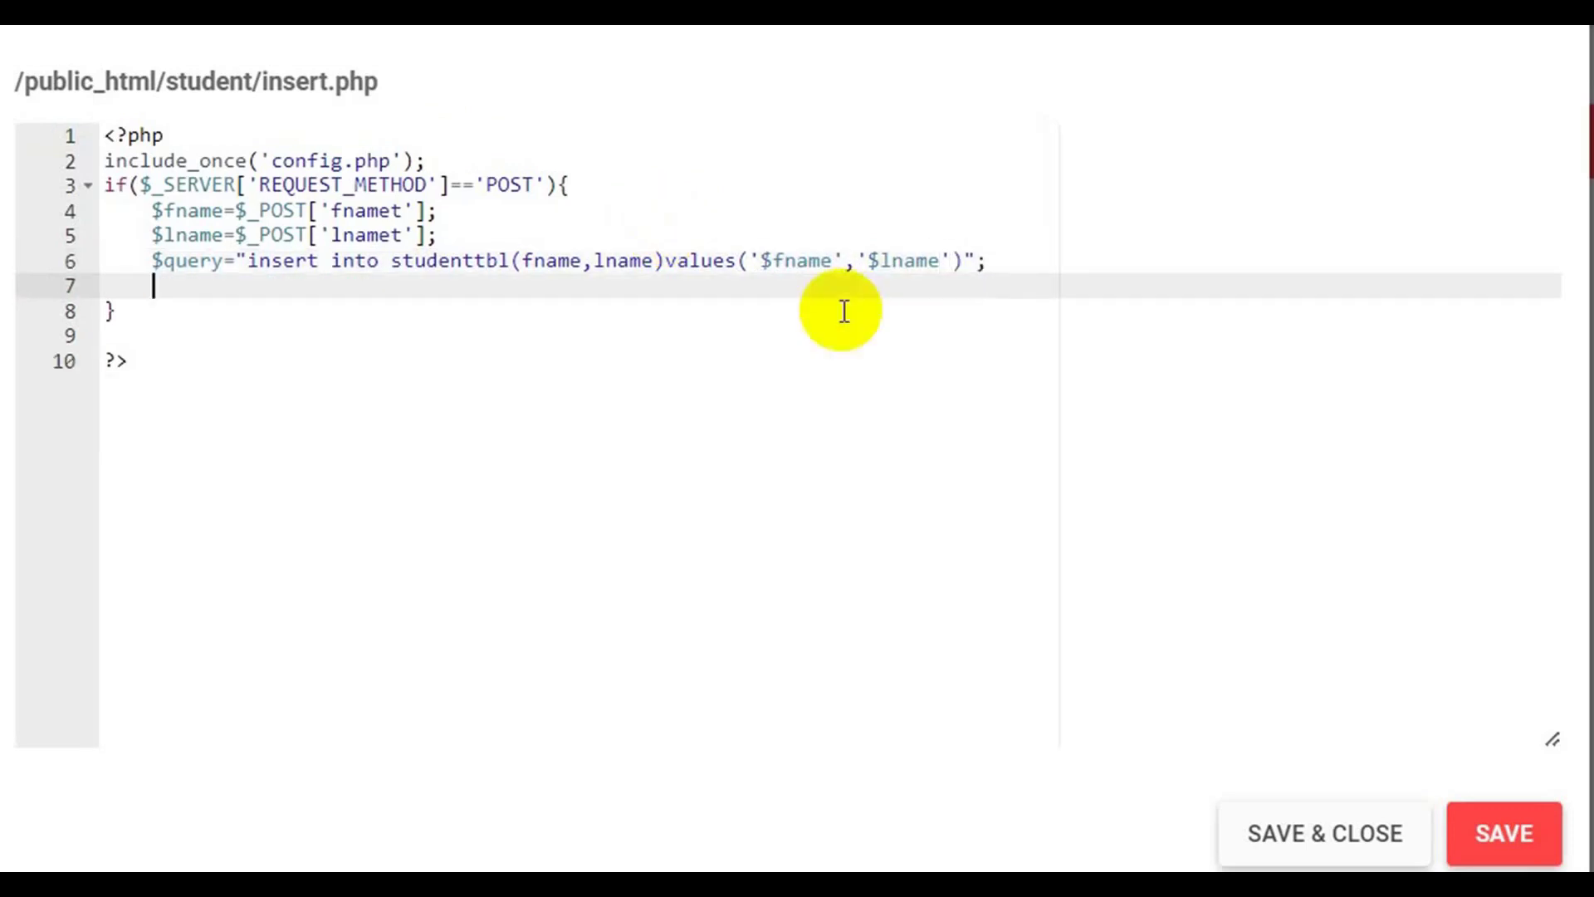
Add $result=mysqli_query($con,$query) on the next line.
type("$result")
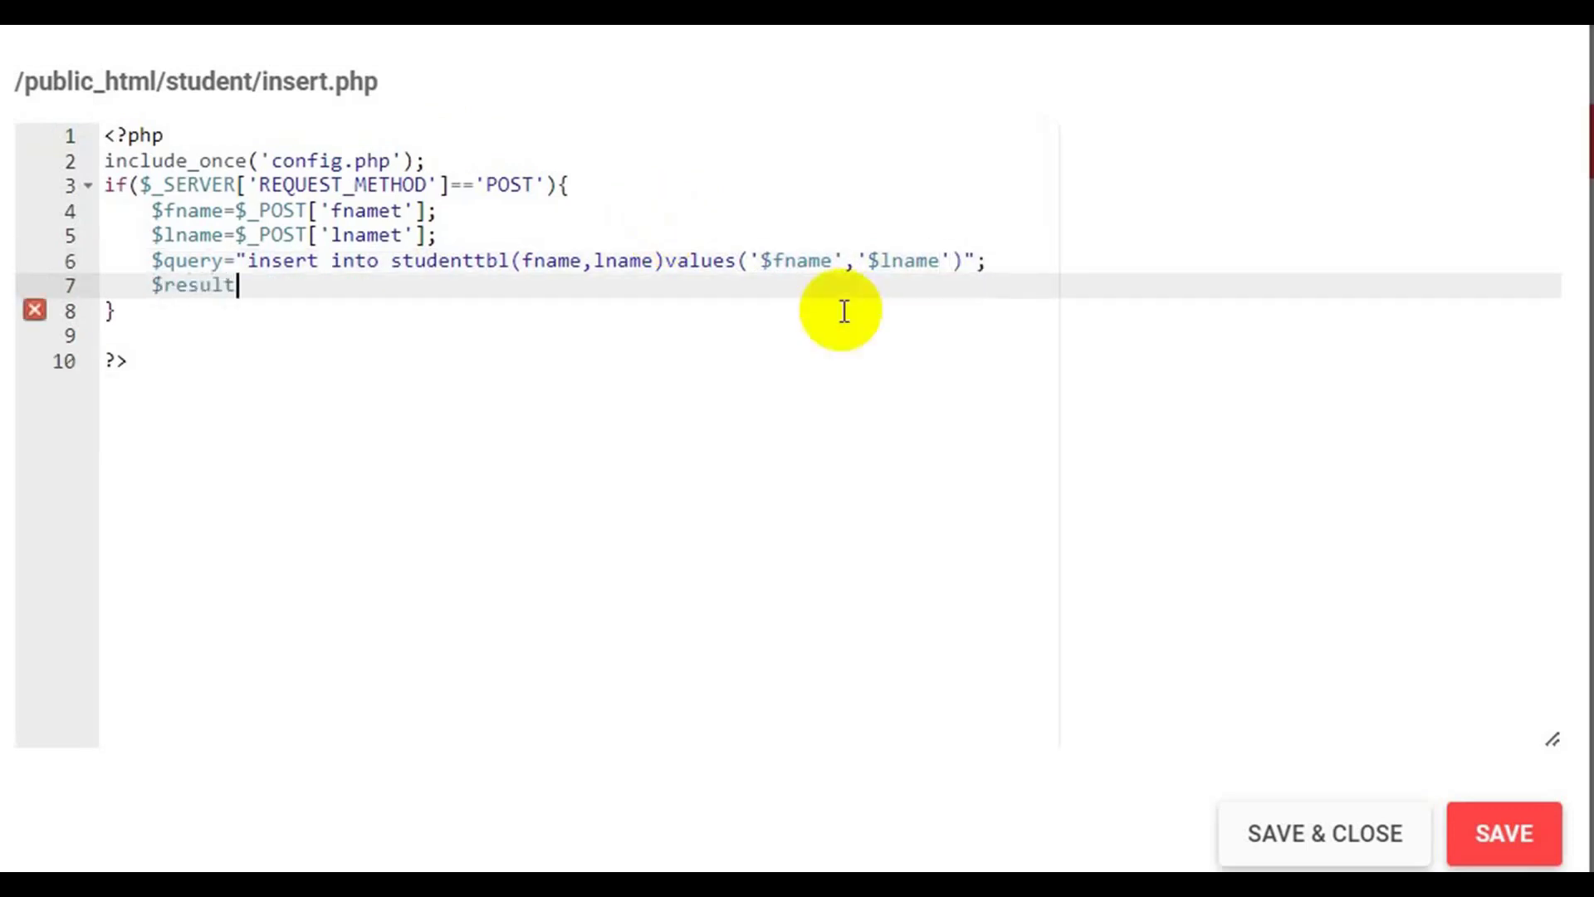
type("=mysqli_")
type("query($")
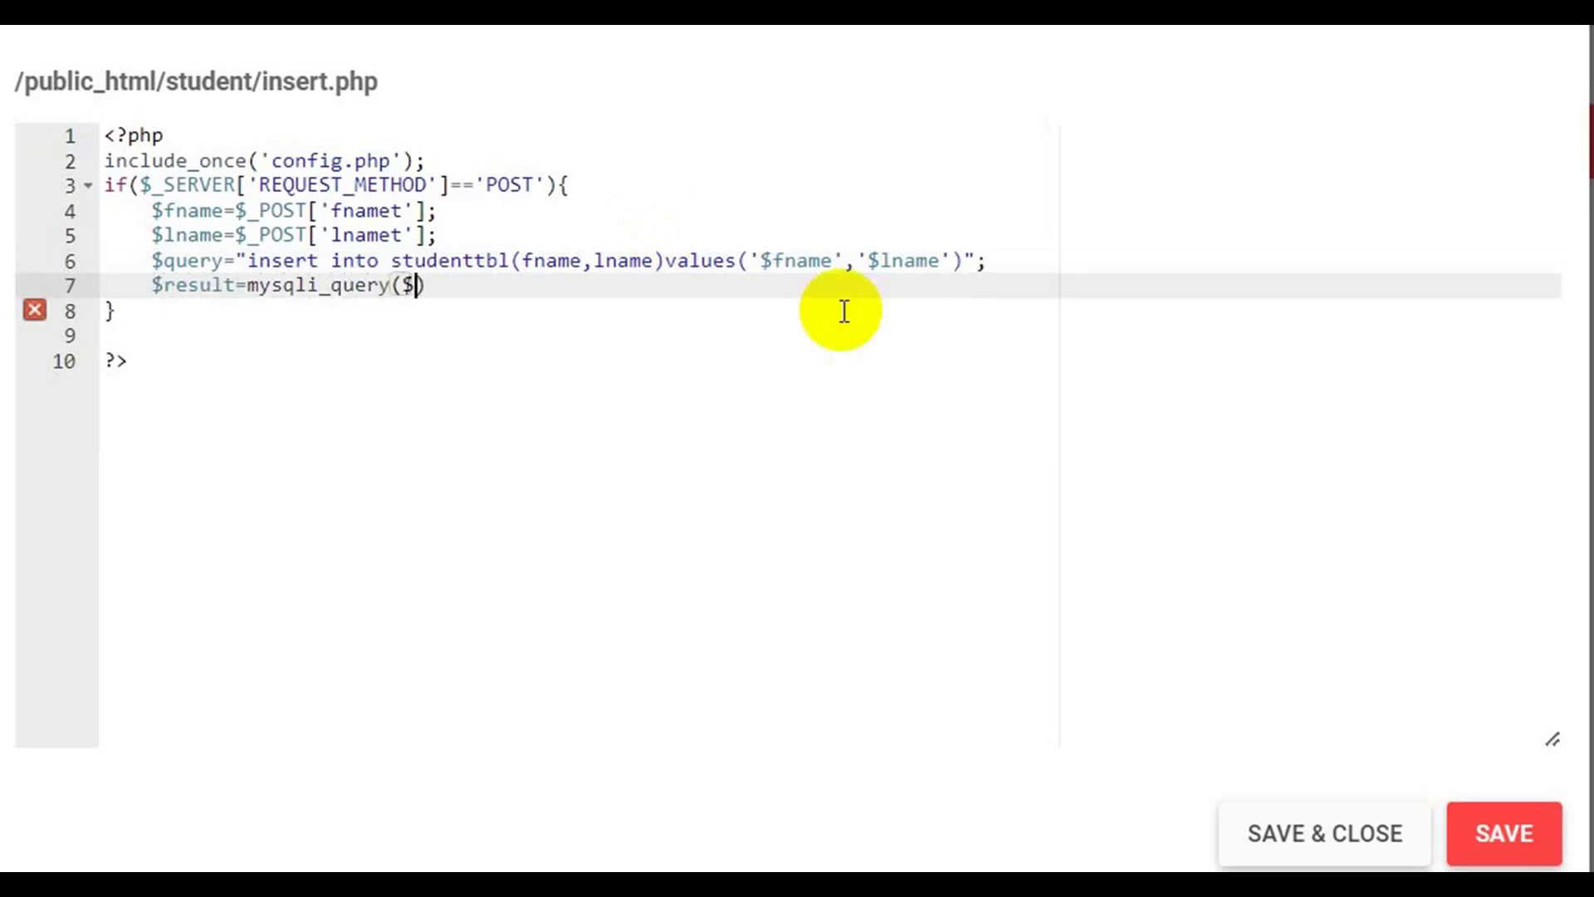
type("conn")
type("$")
type("query")
left_click(789, 306)
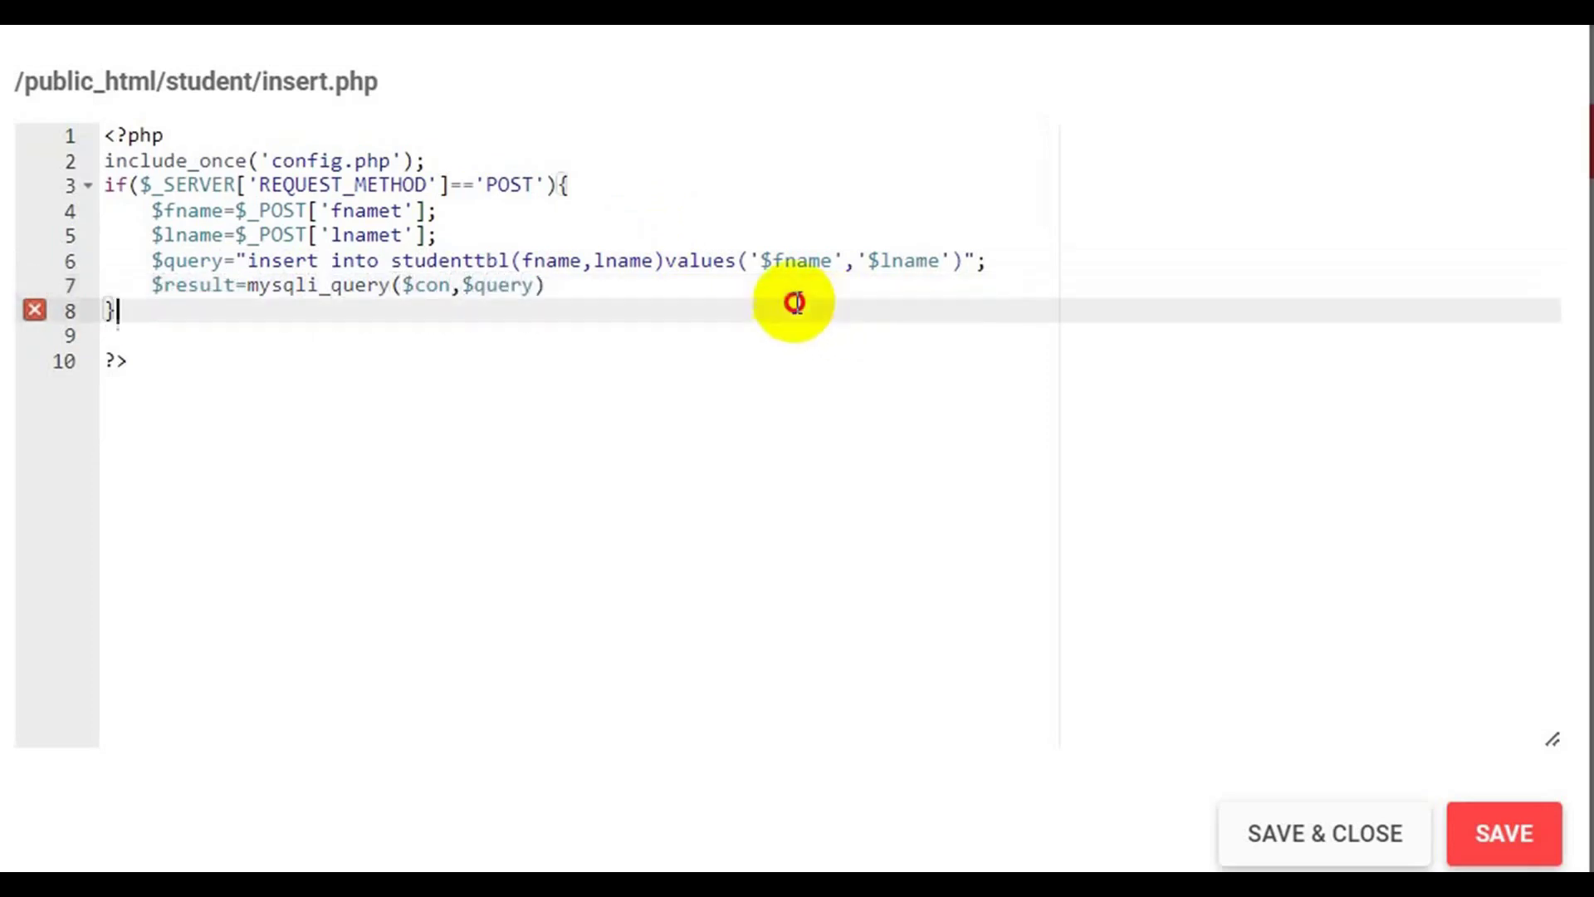
left_click(596, 264)
left_click(572, 285)
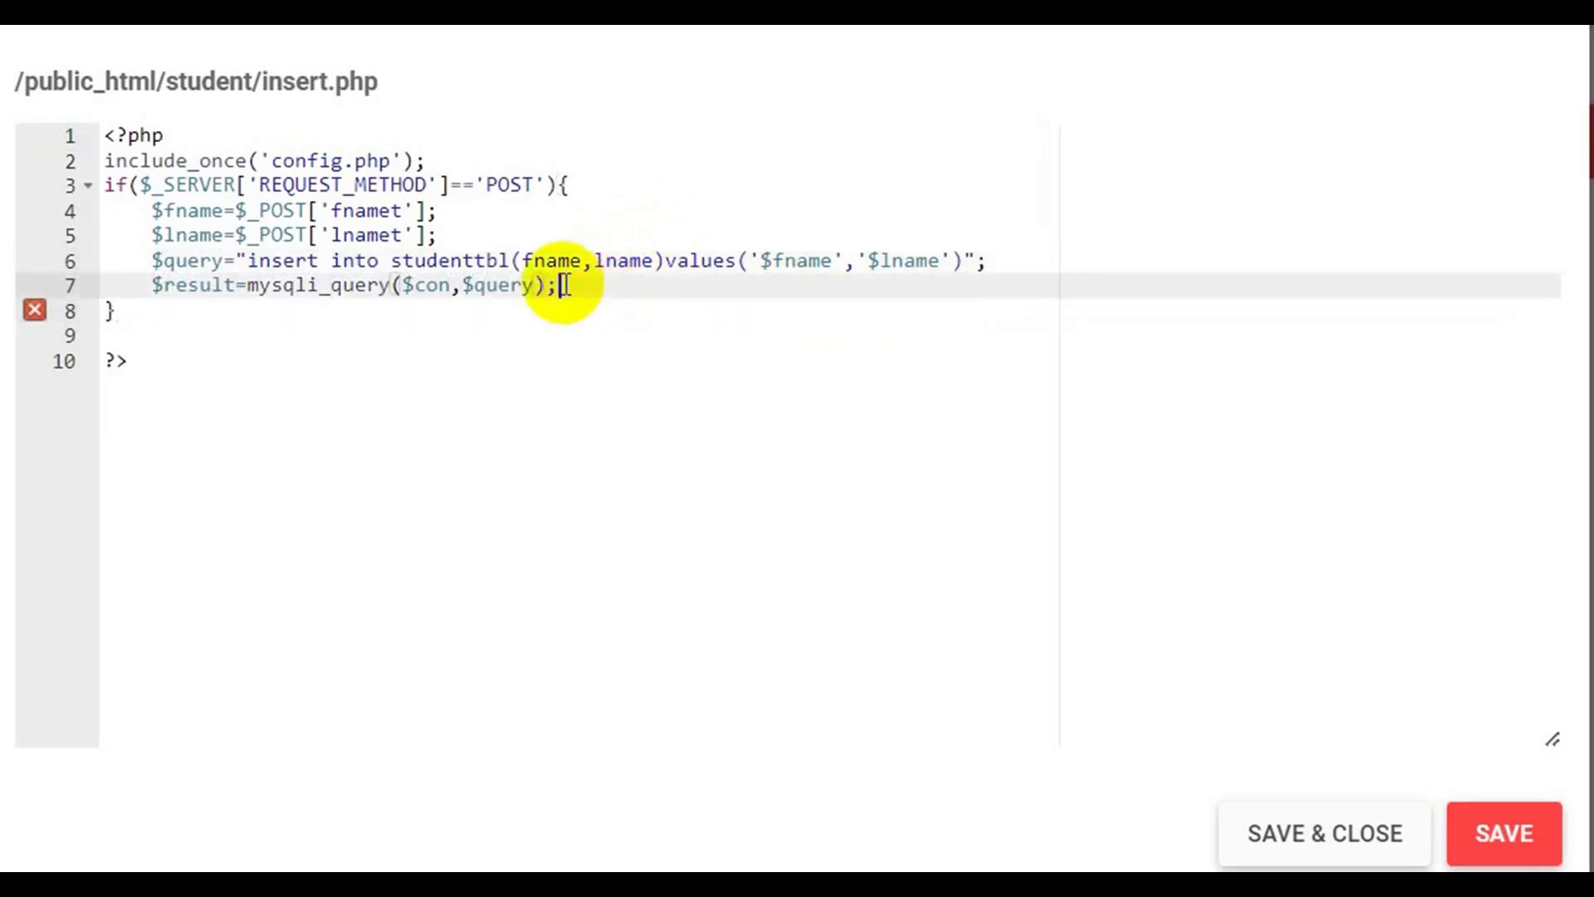
End the mysqli_query line with a semicolon, save insert.php, and copy its file name.
type(";")
left_click(1497, 849)
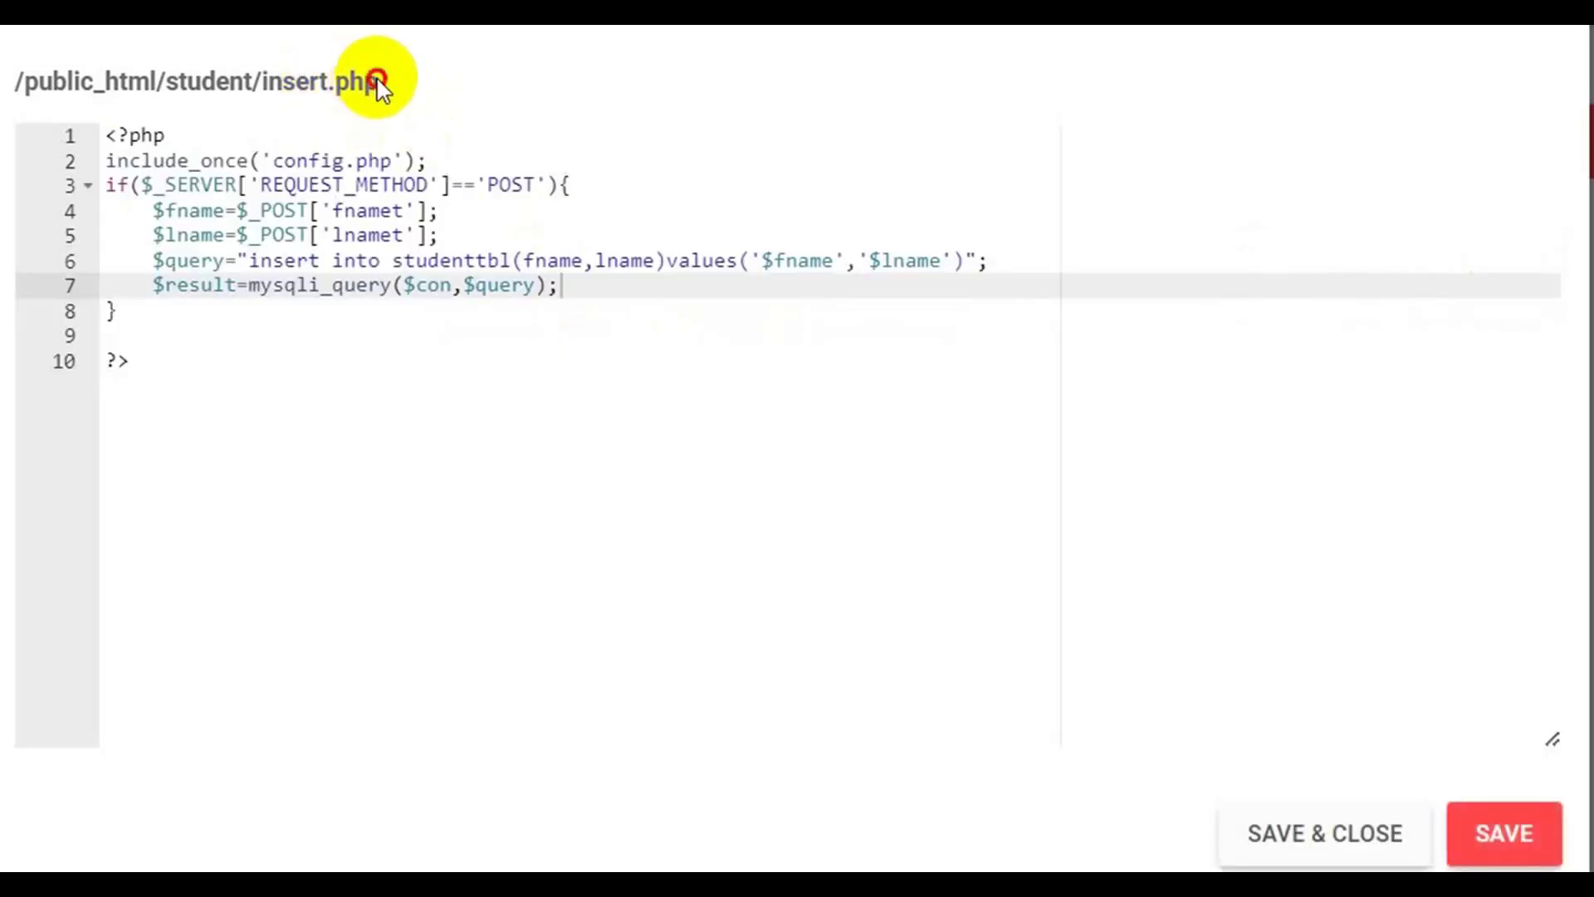
left_click_drag(556, 232, 490, 231)
key("ctrl+c")
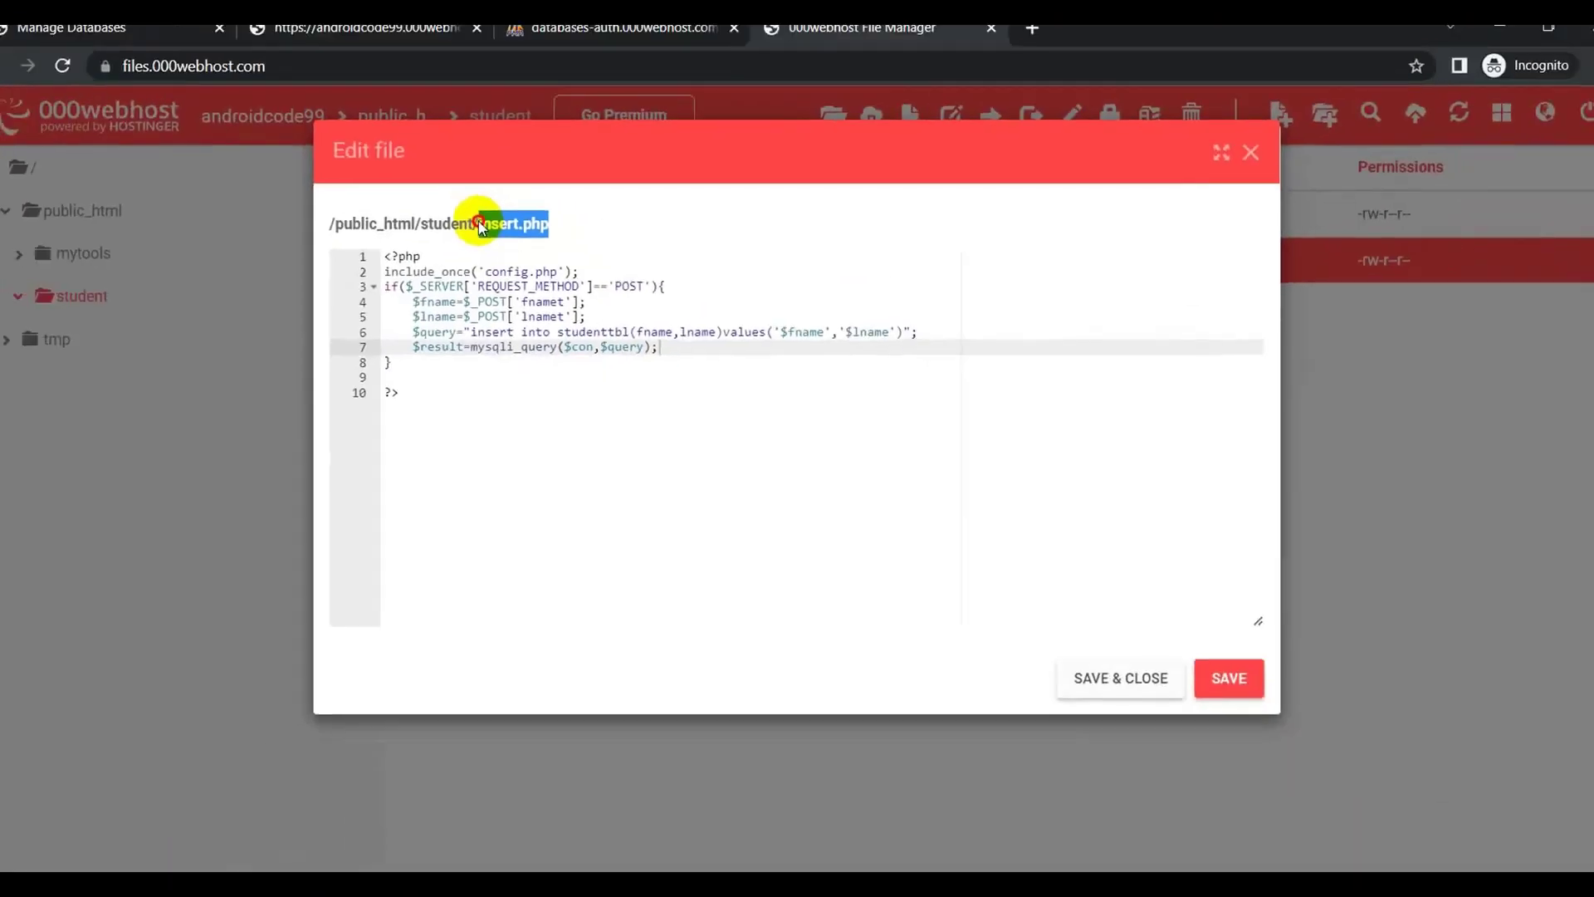
Load student/insert.php in the live site tab in place of config.php.
left_click(431, 41)
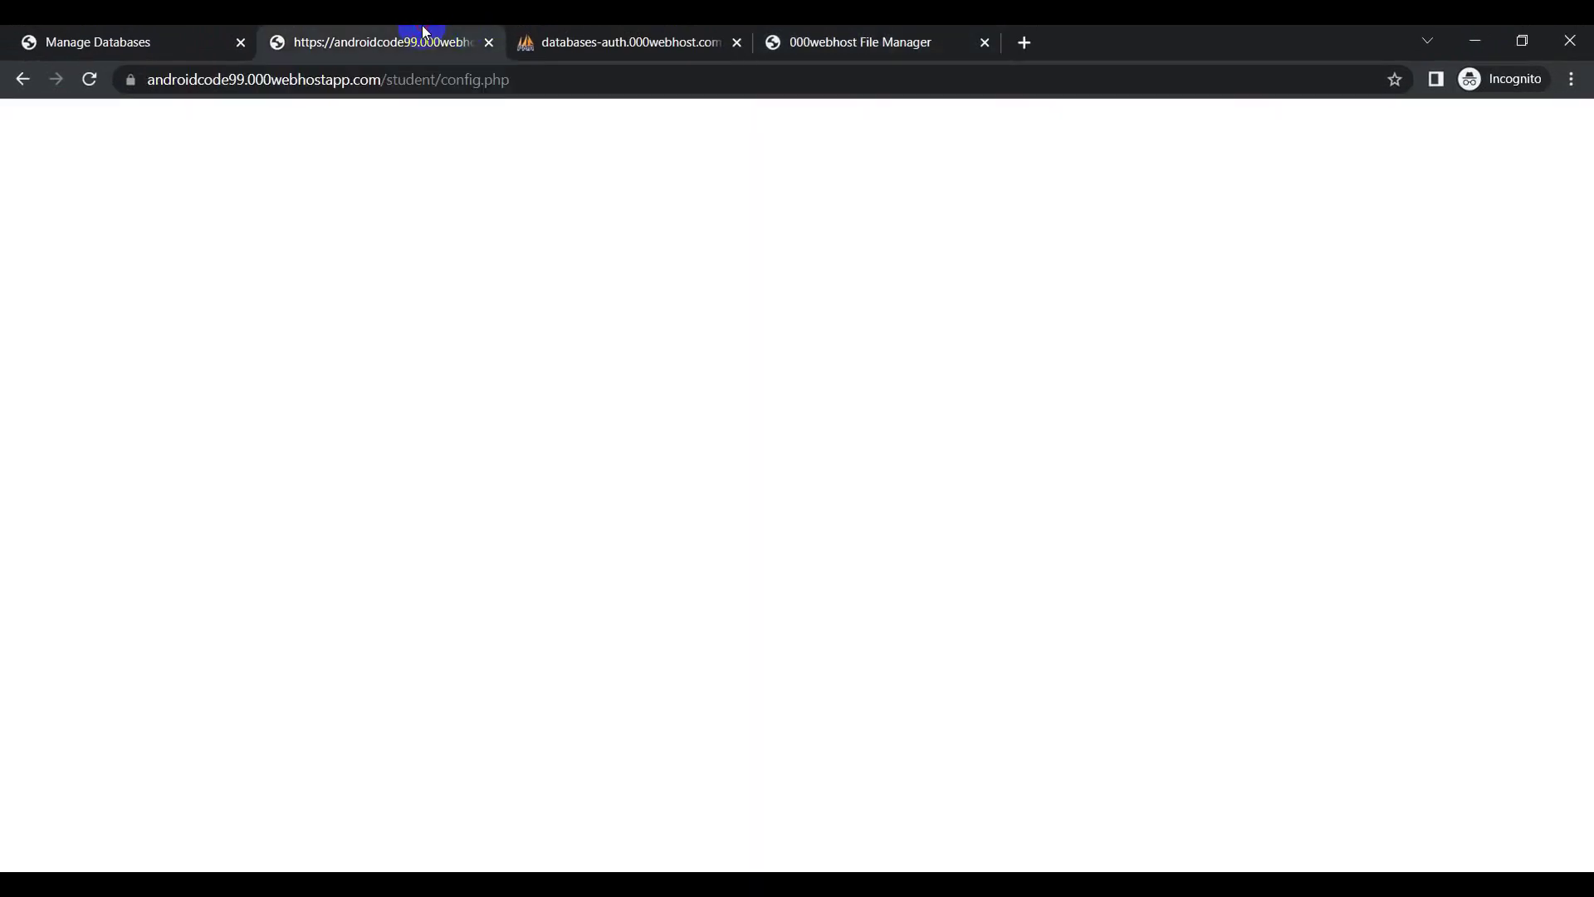
left_click_drag(513, 79, 444, 79)
key("ctrl+v")
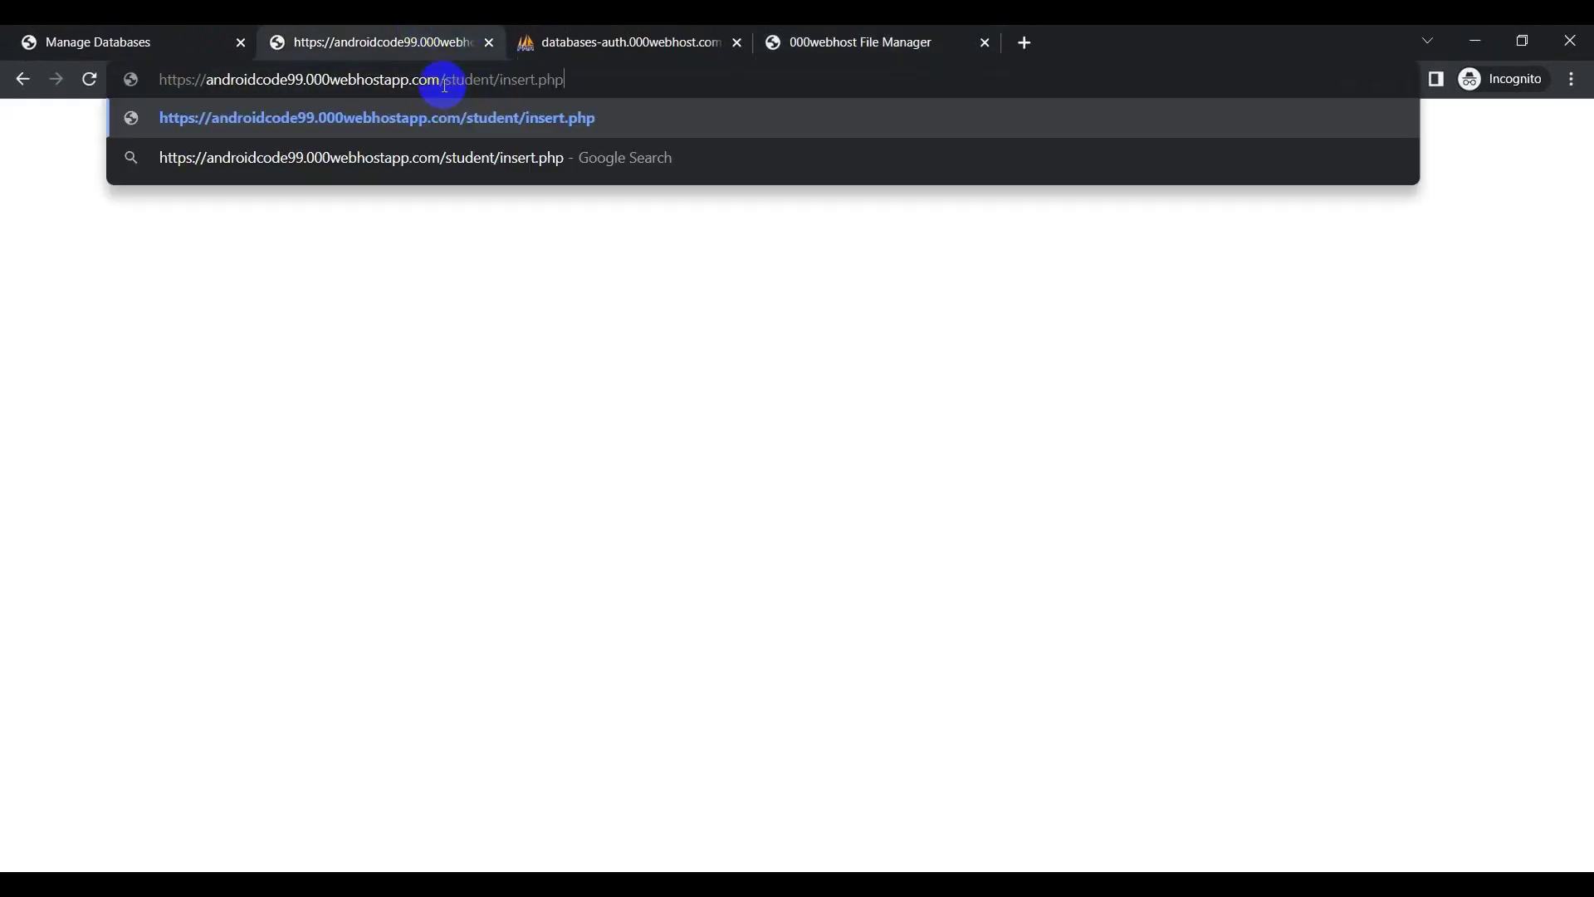
key("Return")
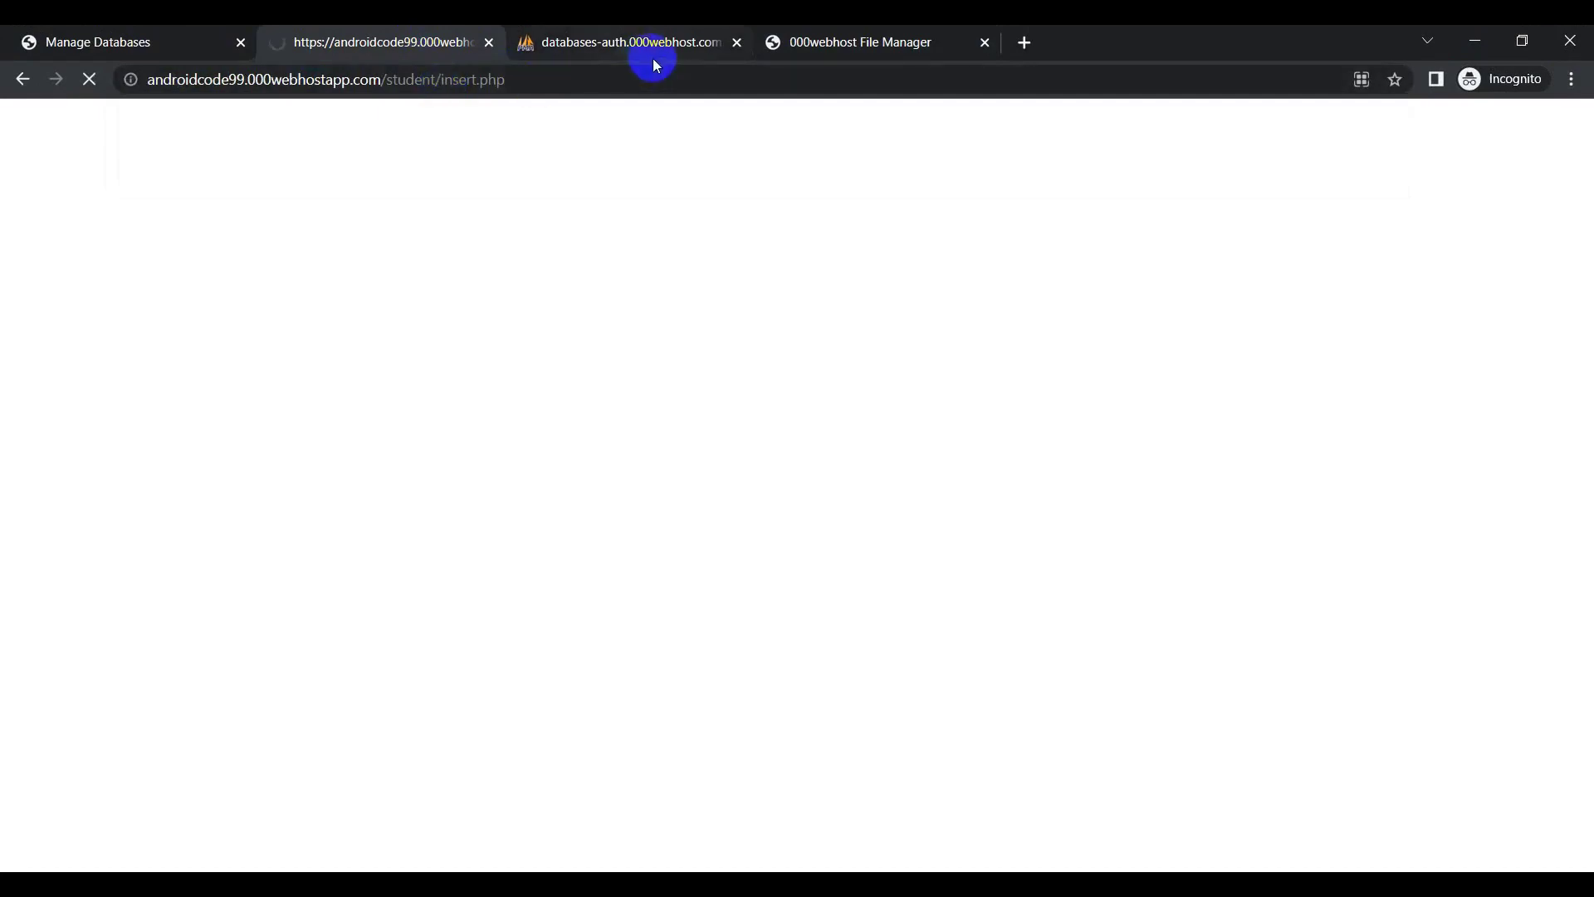
left_click(826, 42)
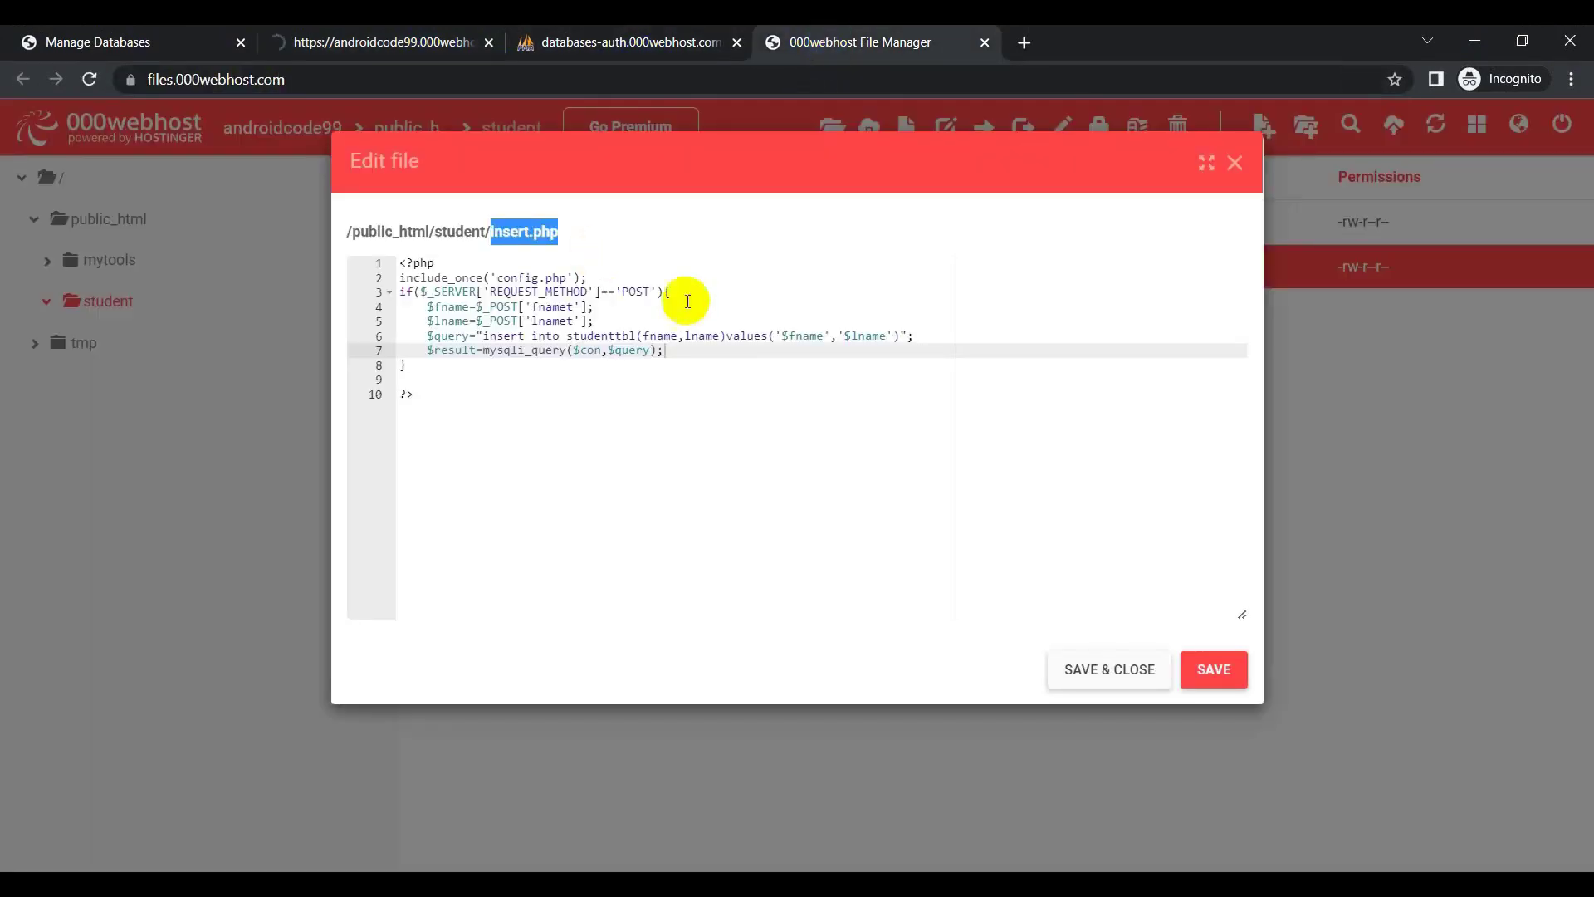
Append text to the end of the query line, save, and reload insert.php on the live site.
left_click(909, 335)
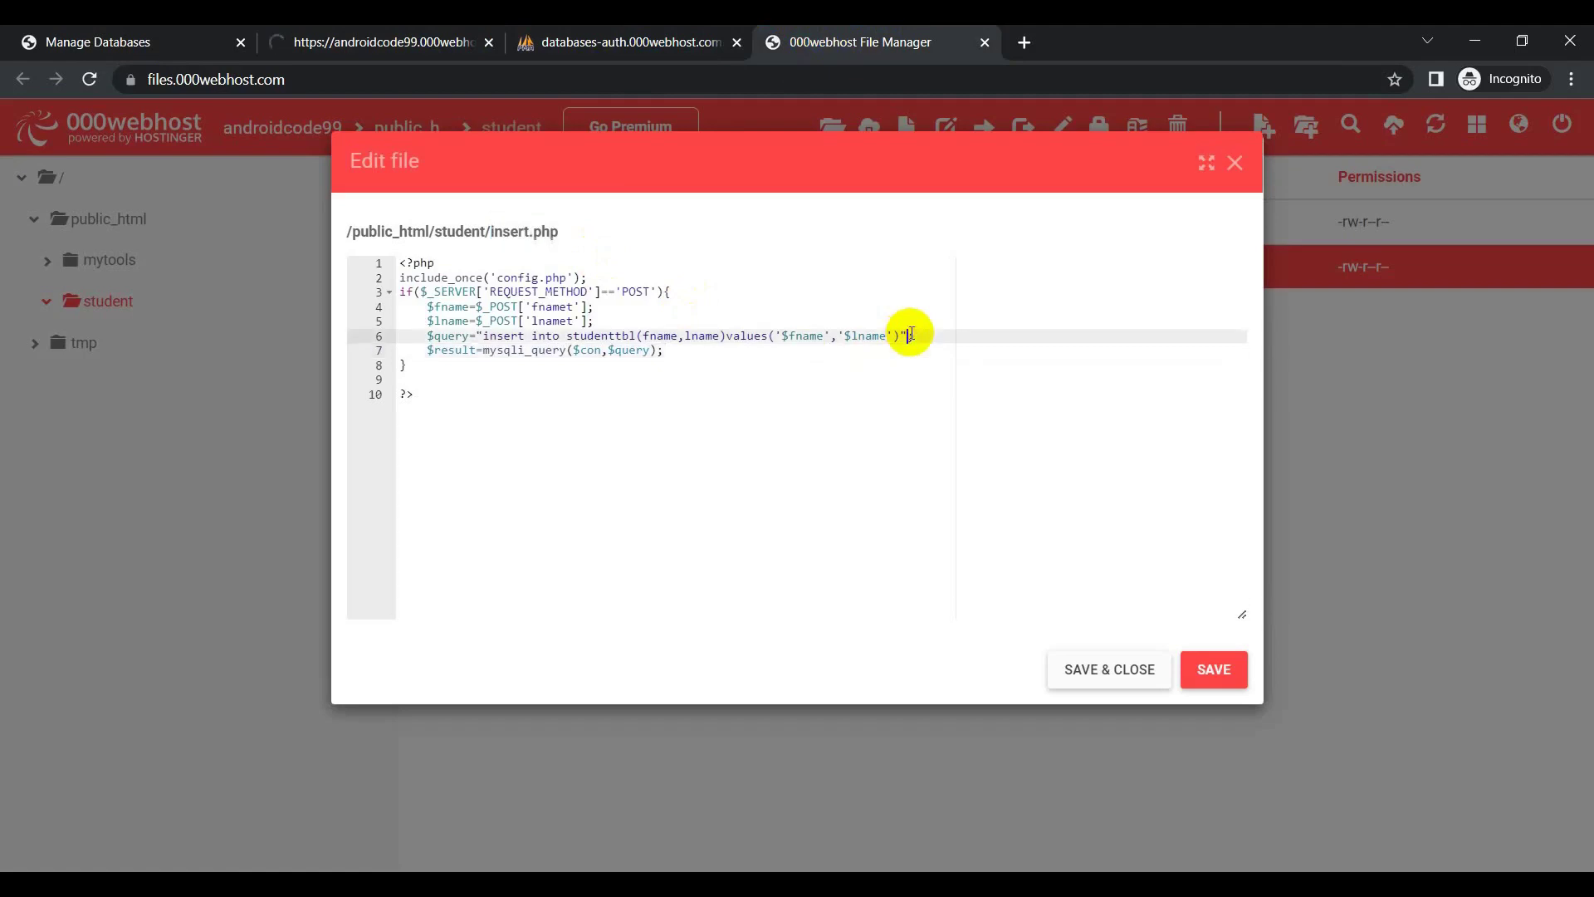
type("for")
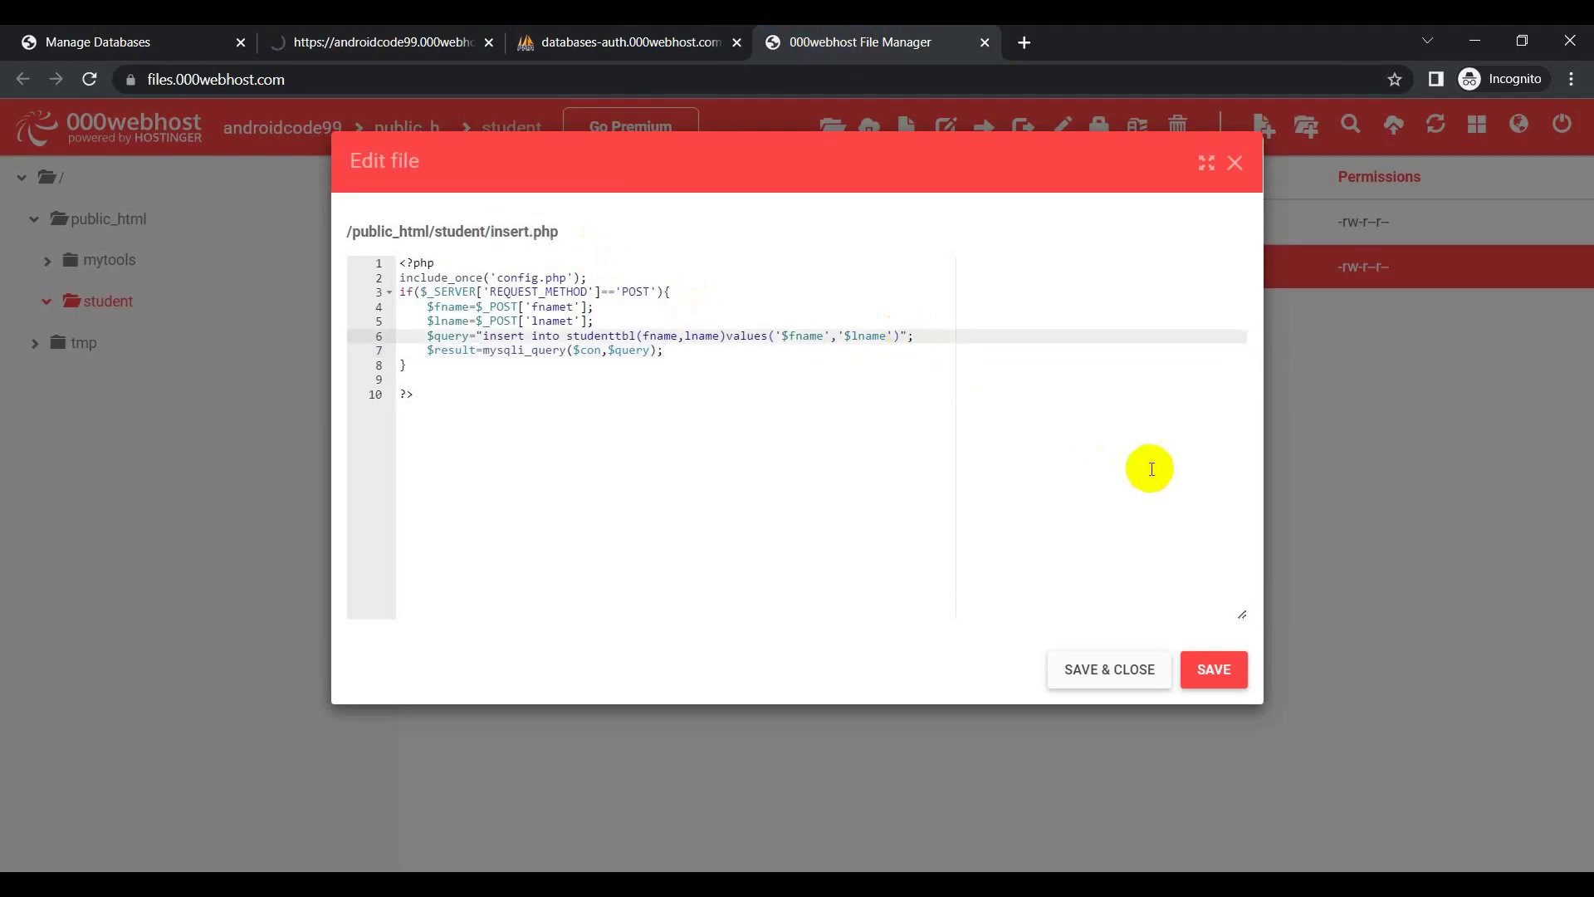
type("or d")
type("t connect')")
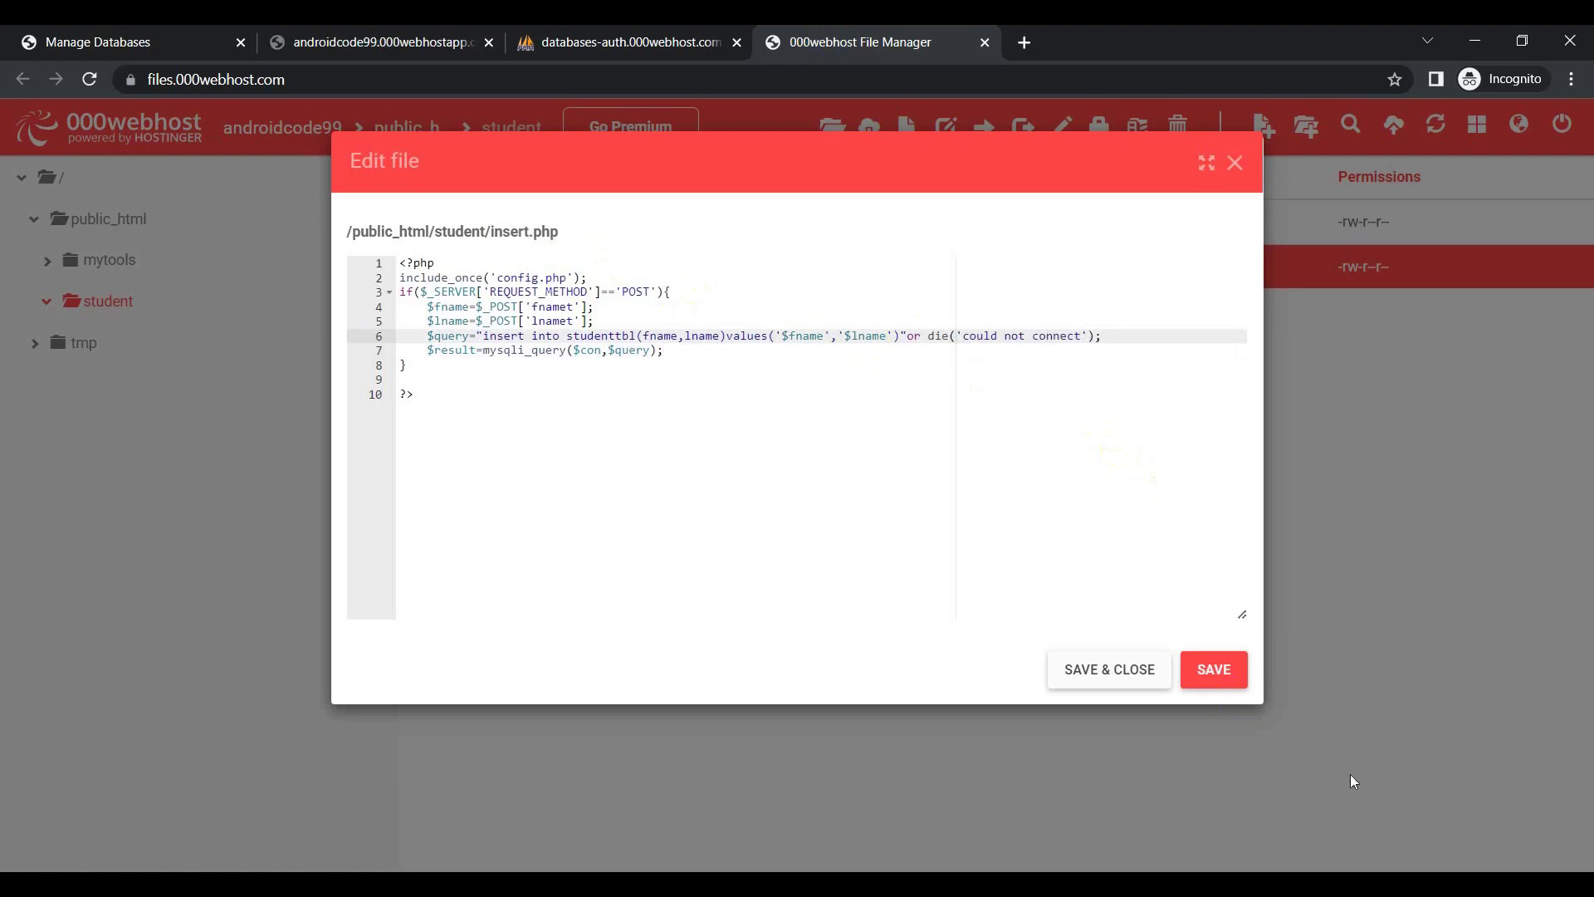
left_click(1214, 669)
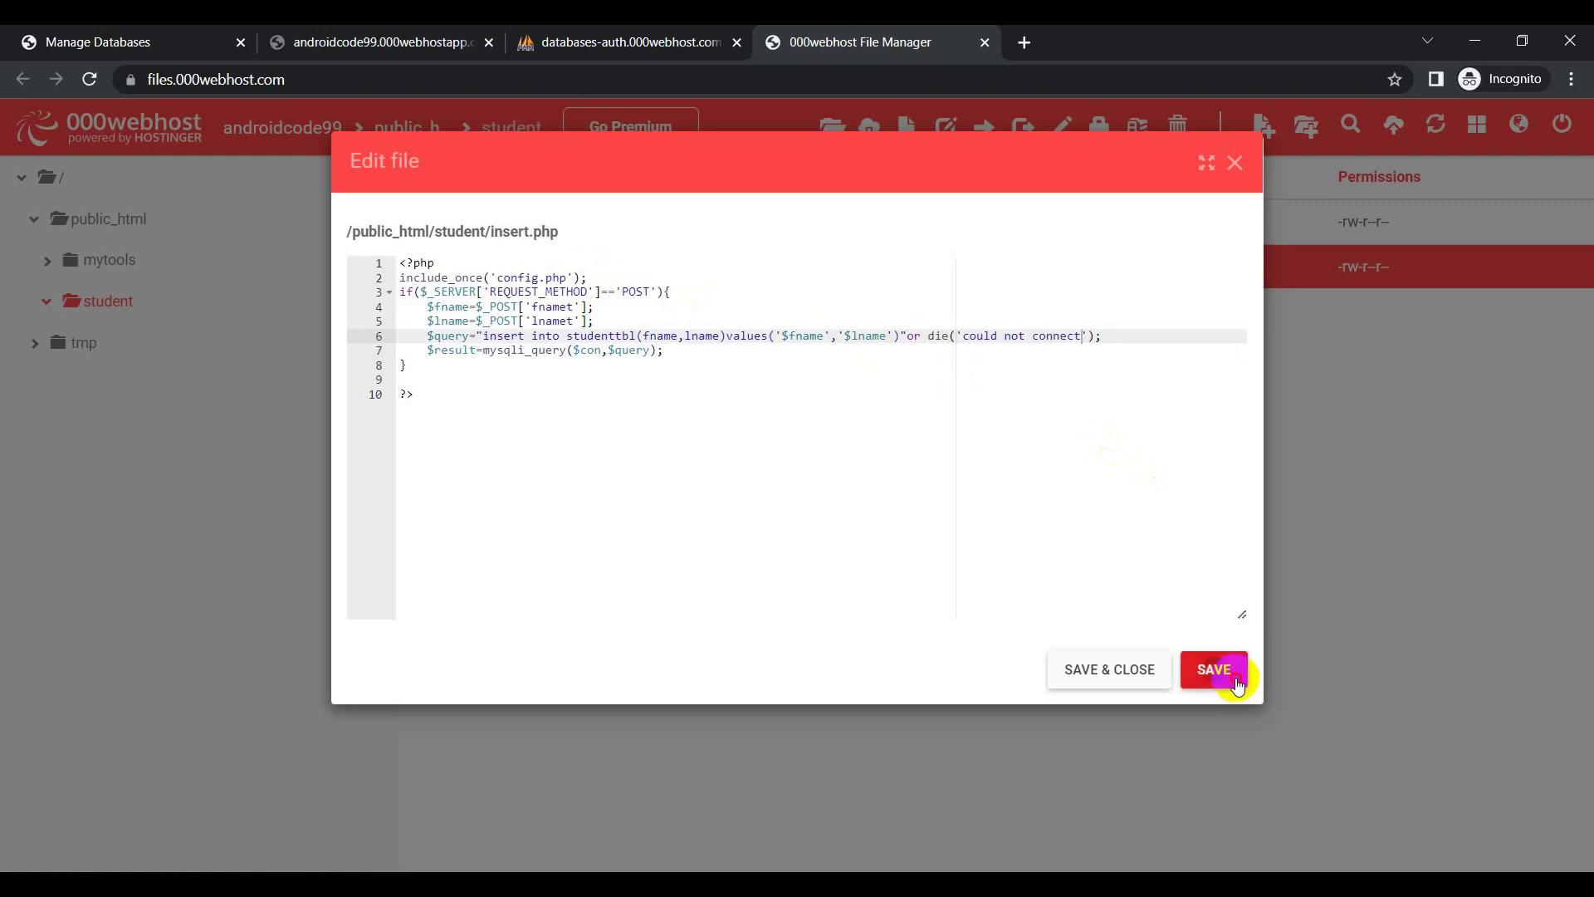
left_click(440, 49)
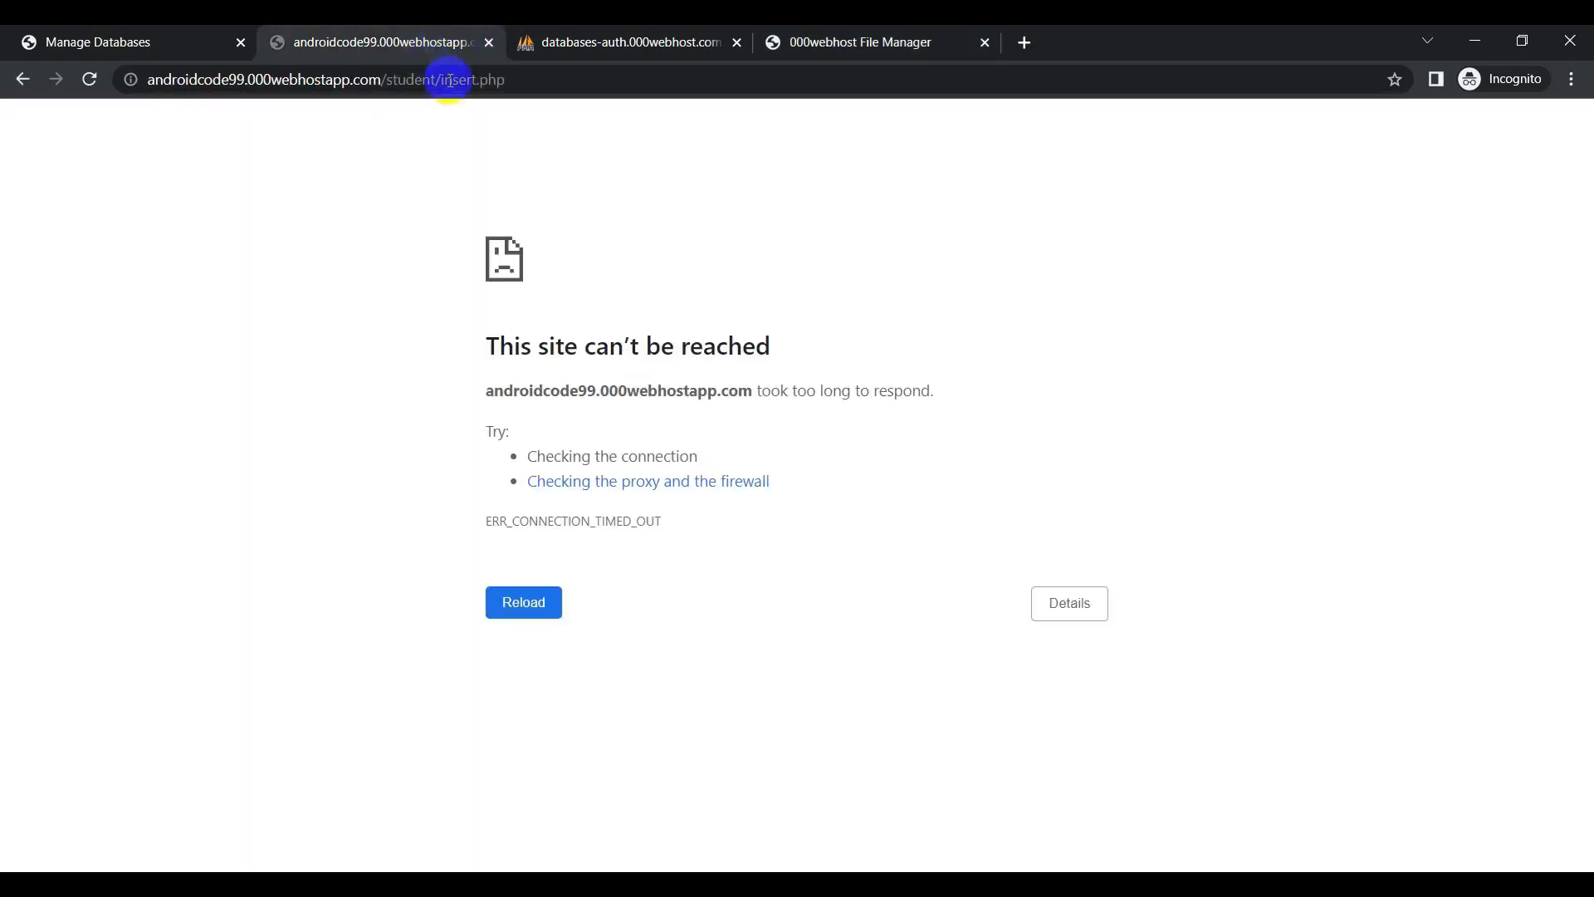
left_click(531, 82)
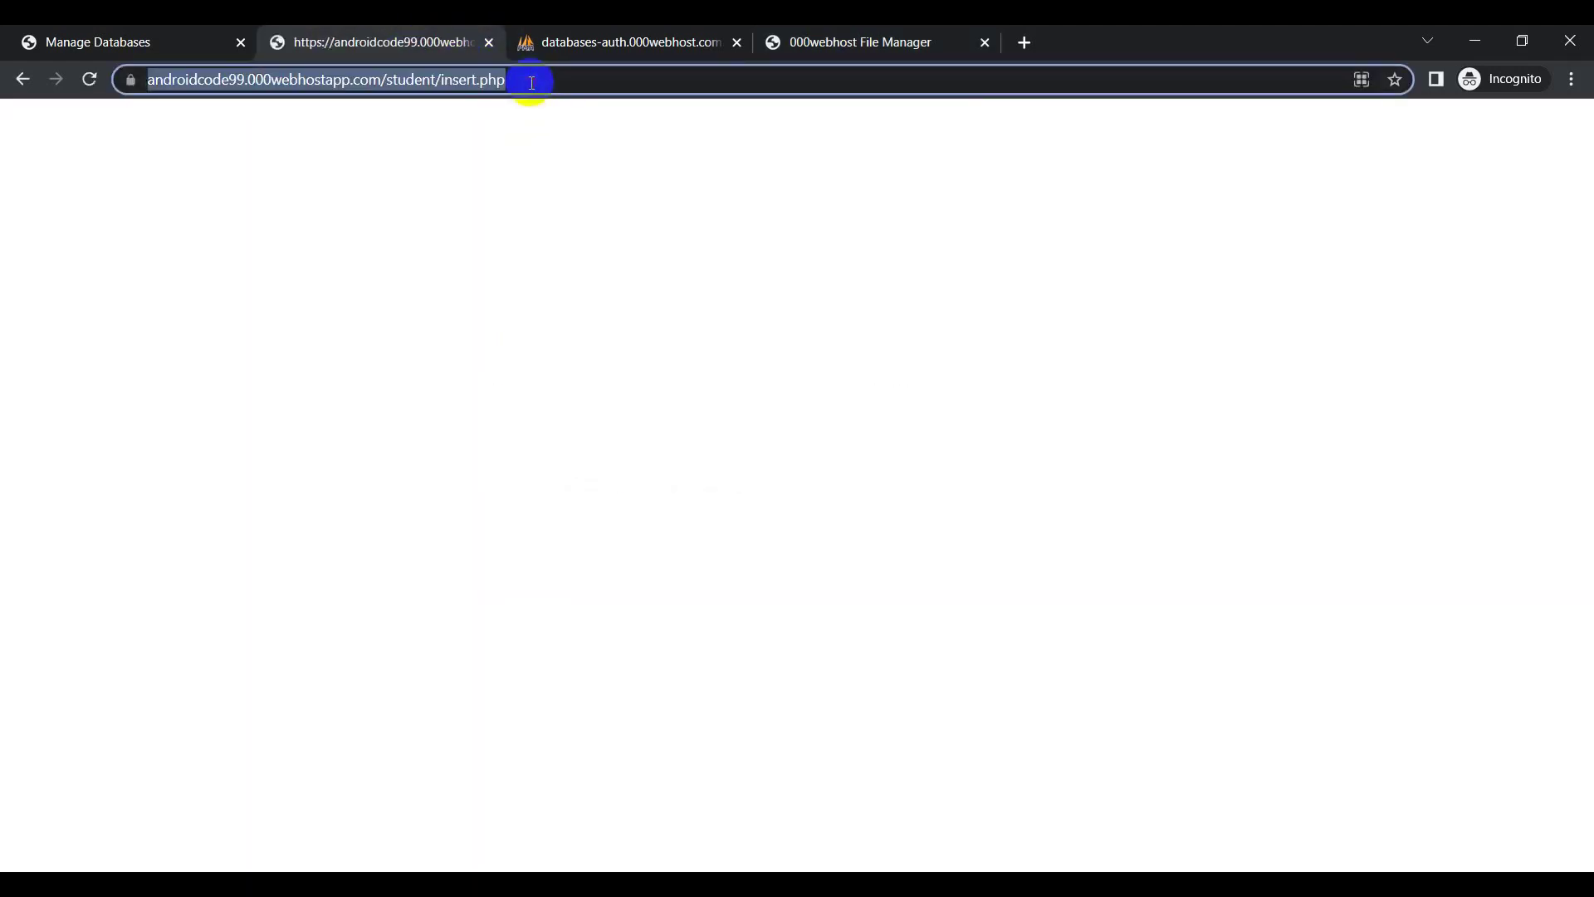
key("Return")
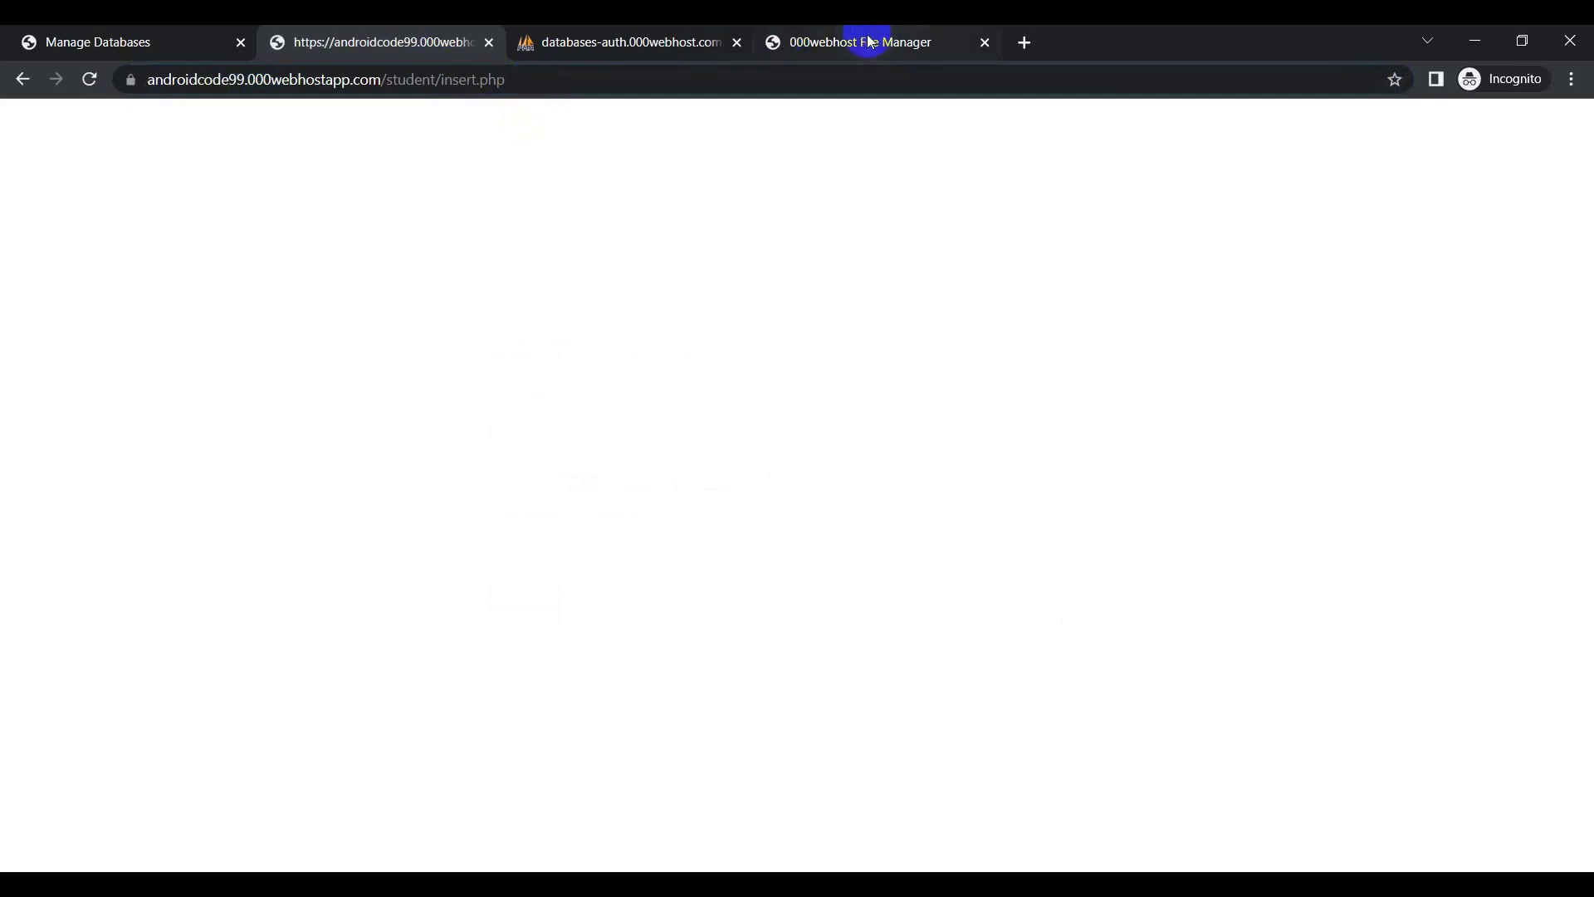
Delete the or die clause from line 6, save insert.php, and recheck the live page.
left_click(872, 42)
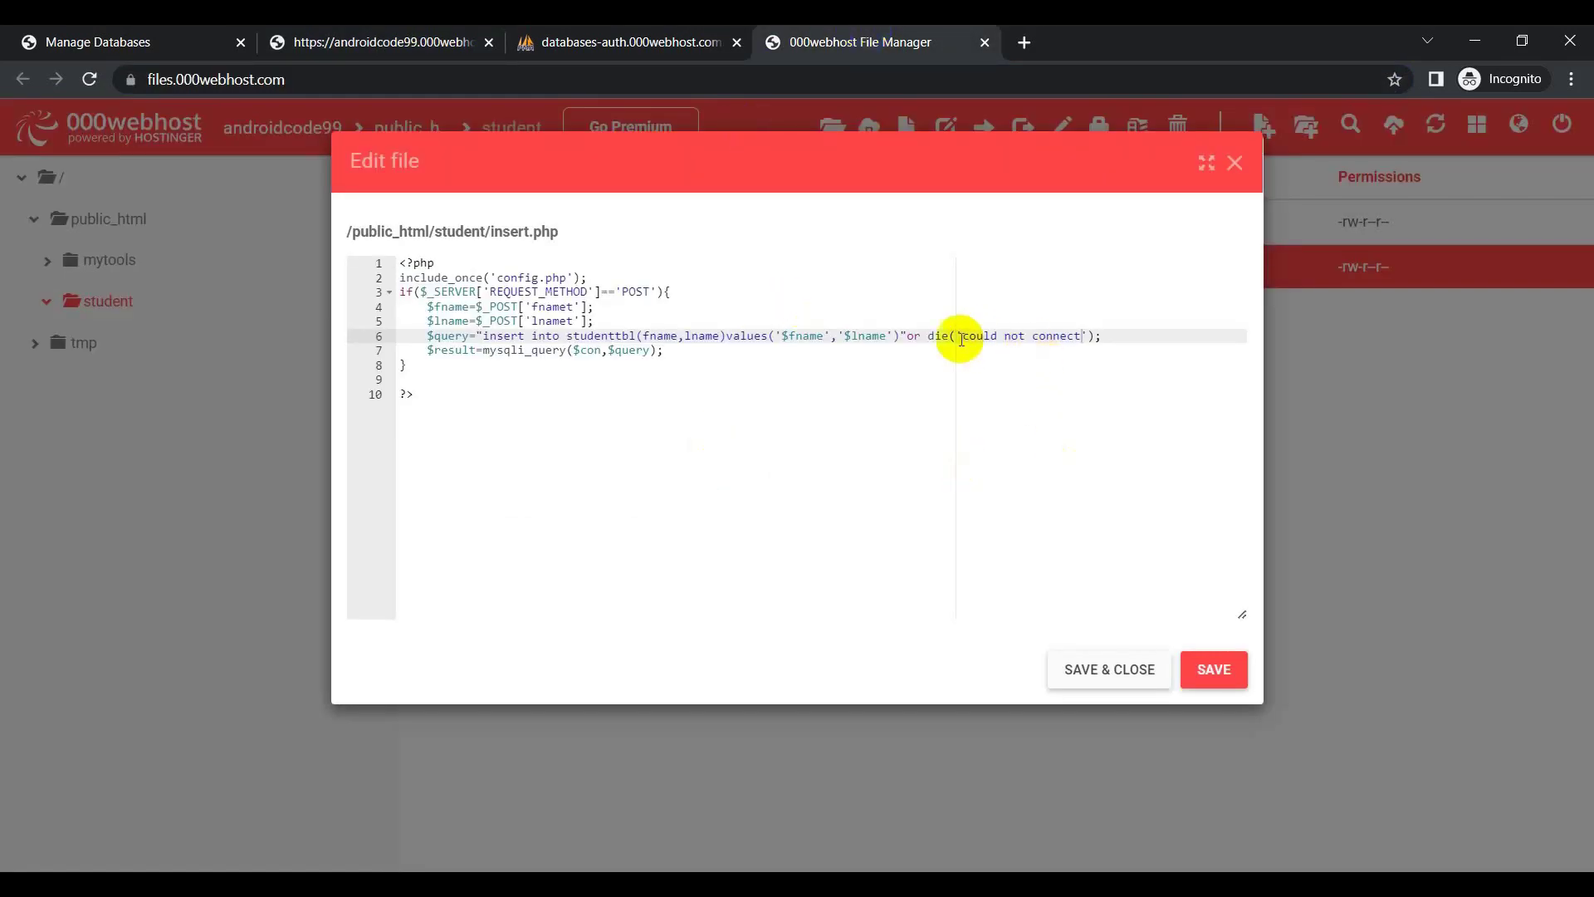
left_click_drag(906, 336, 1097, 334)
key("BackSpace")
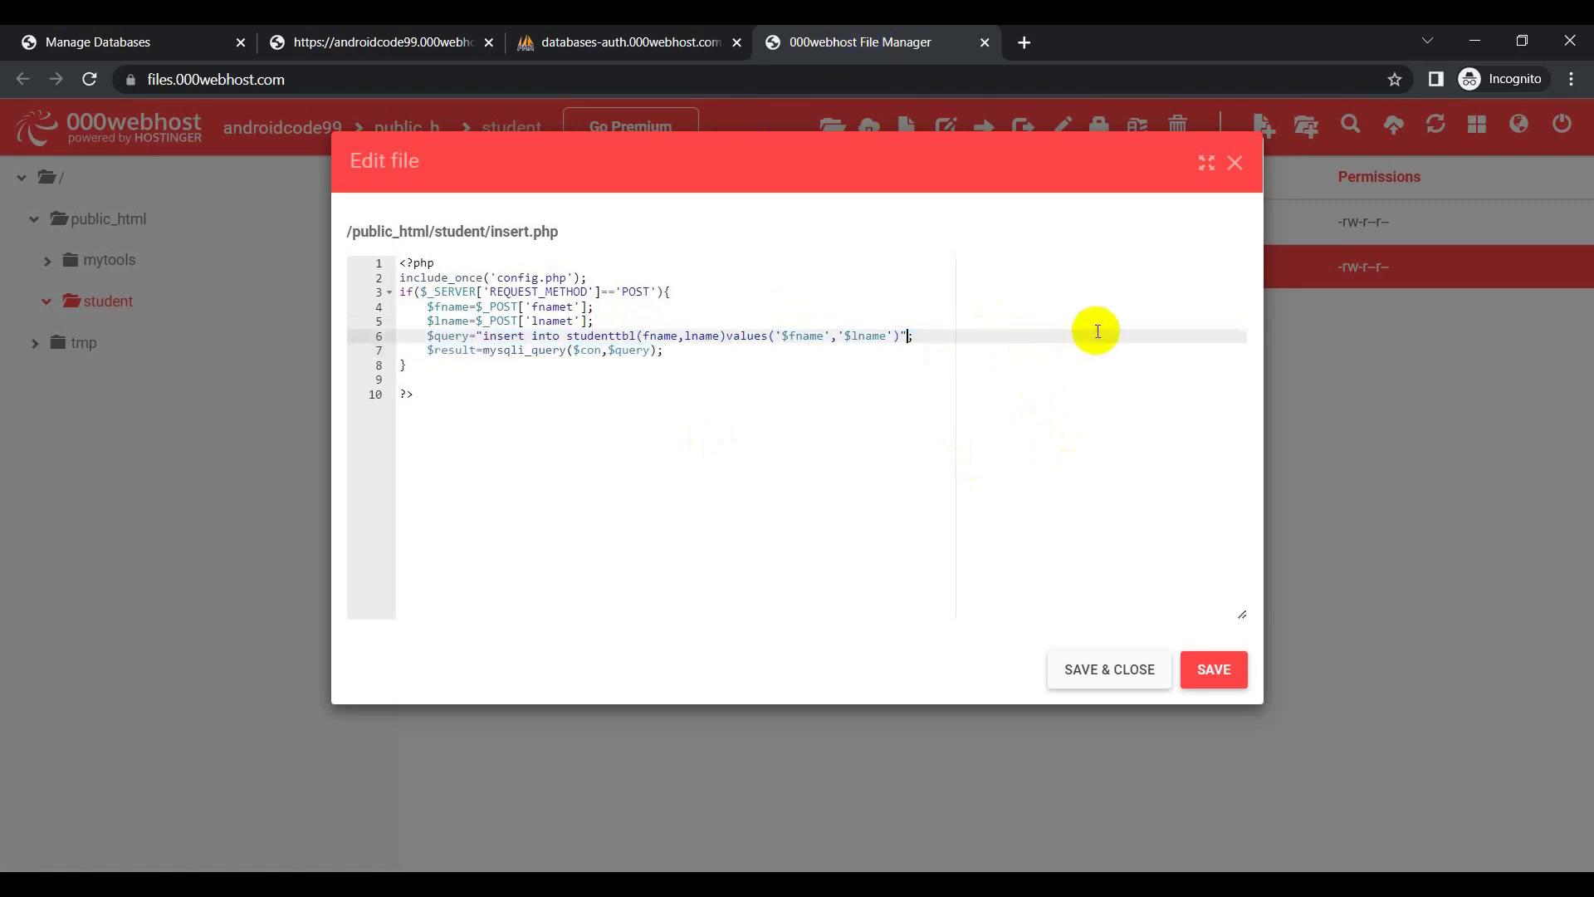
left_click(1208, 669)
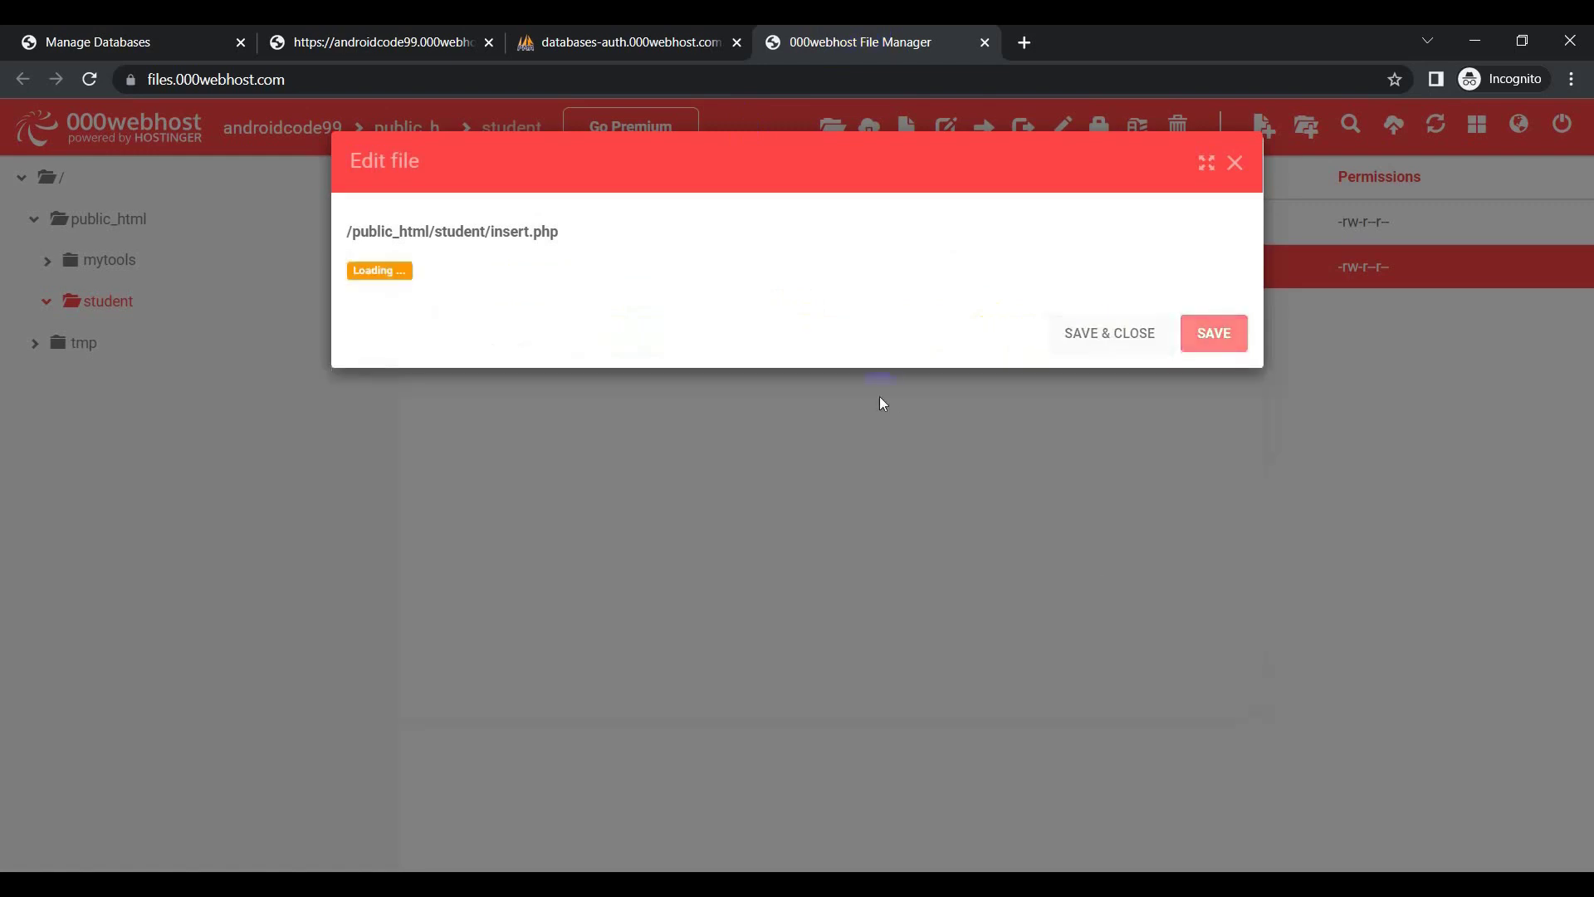
left_click(373, 41)
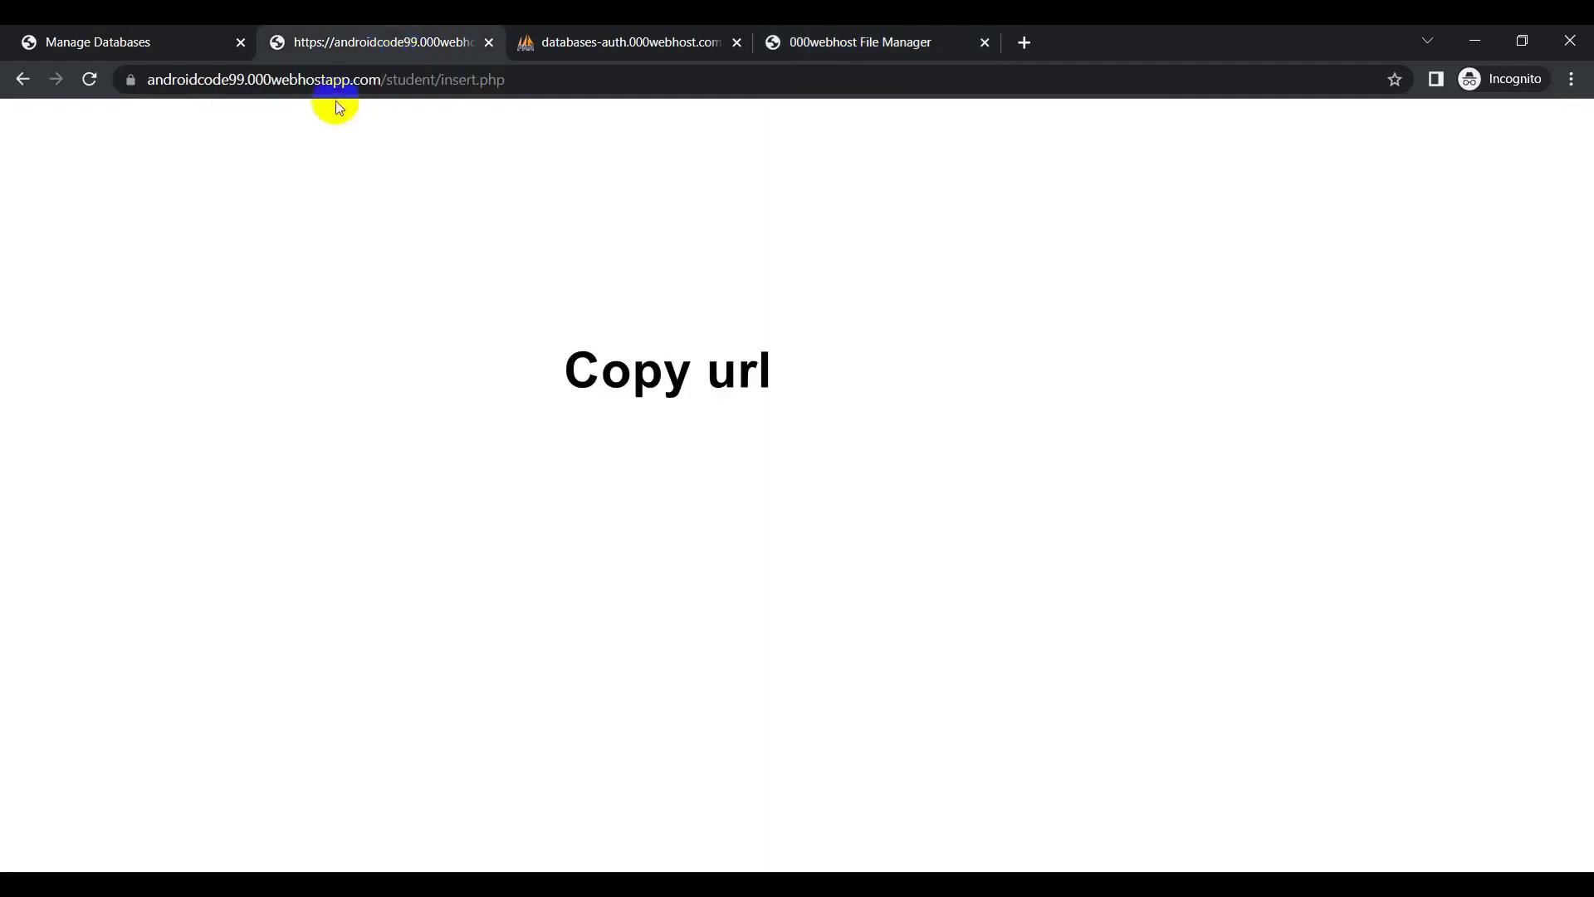
Paste the insert.php URL into Notepad with an 'insert api' label line above it.
left_click(535, 80)
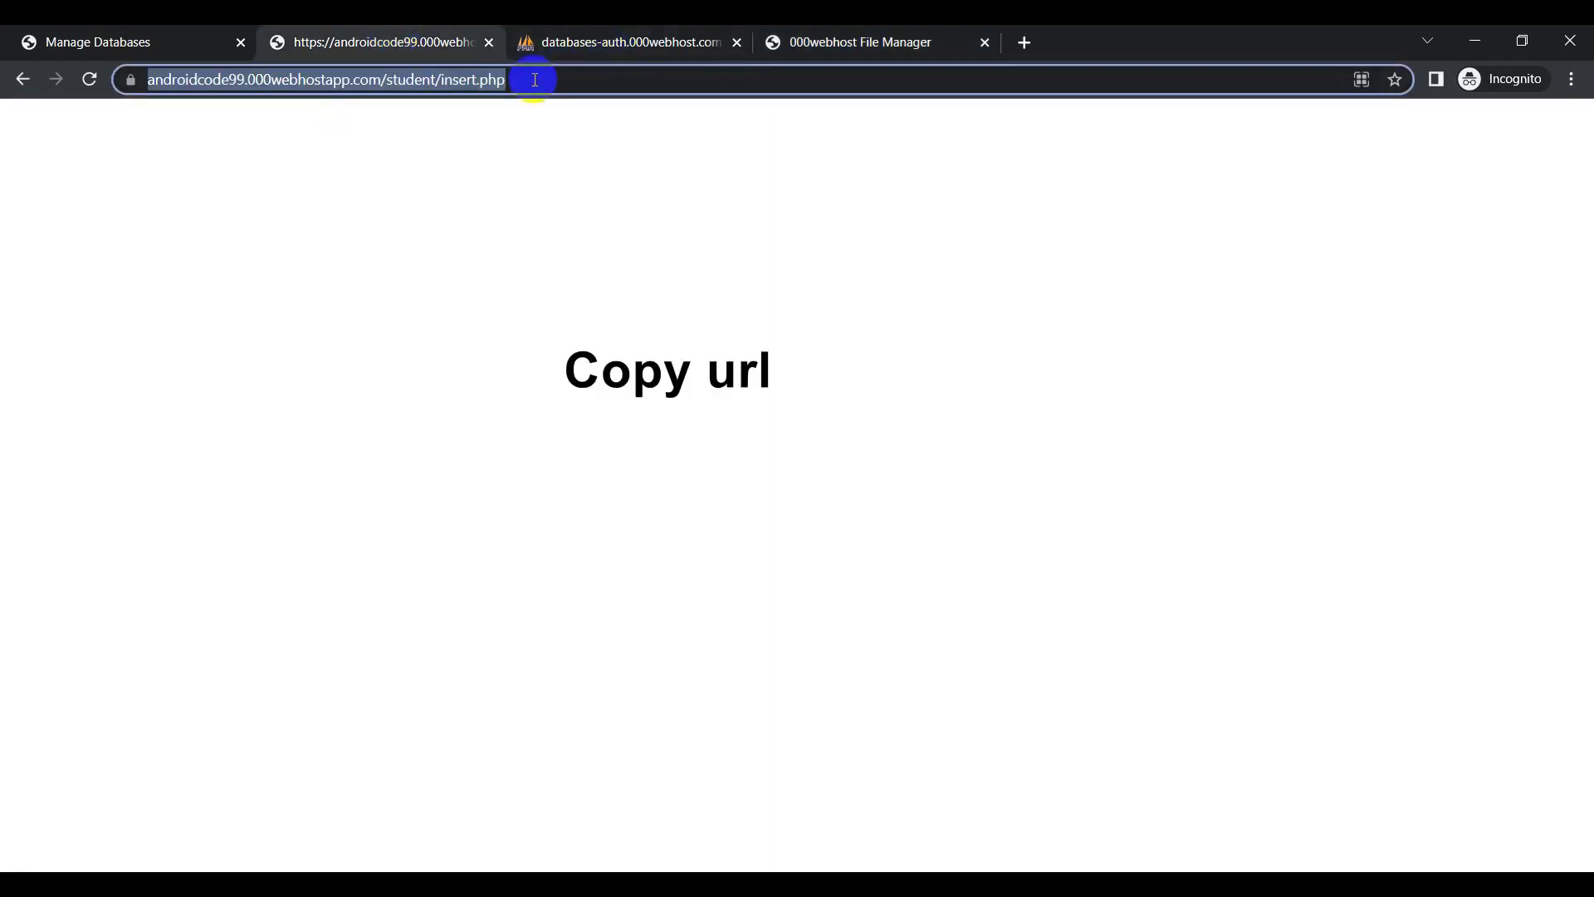
type("https://androidcode99.000webhostapp.com/student/insert.php")
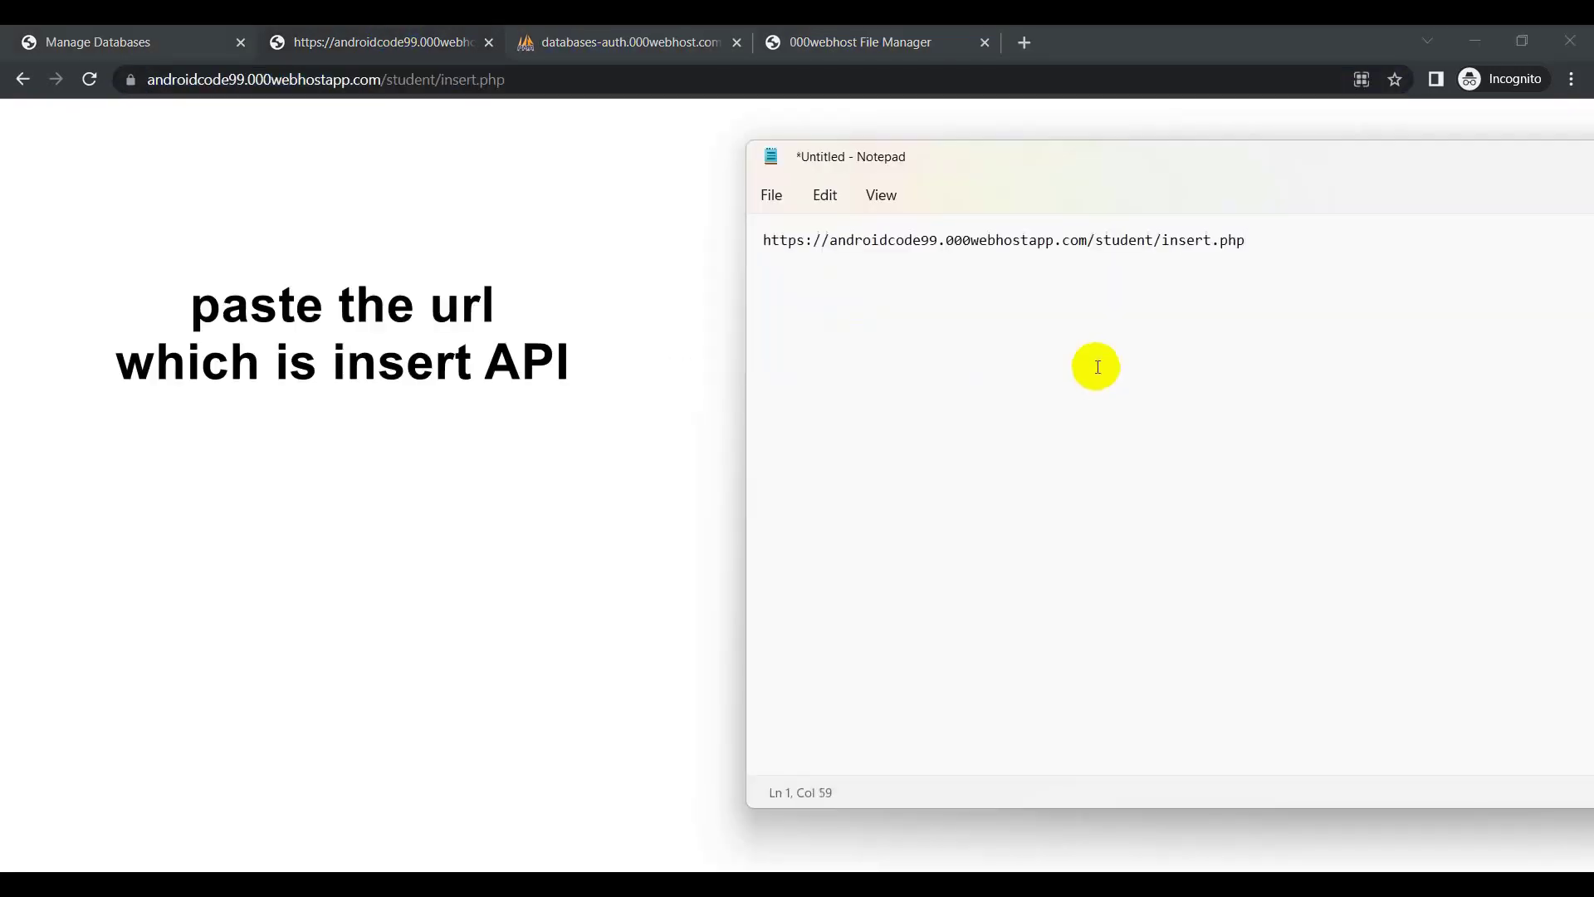
left_click(764, 240)
key("Return")
type("insert api")
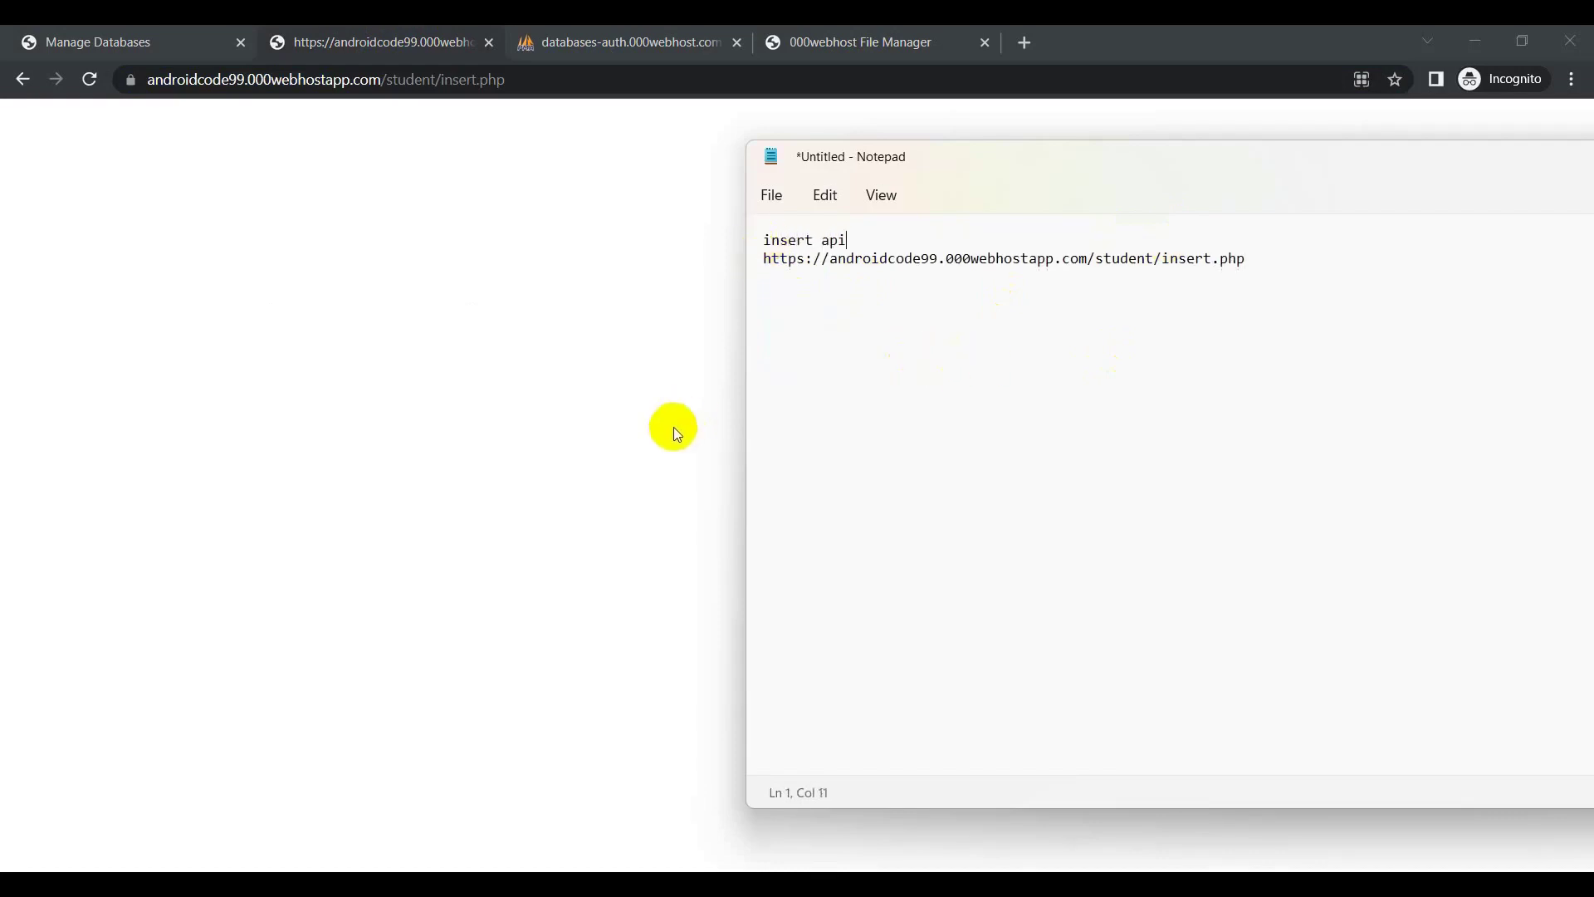
left_click(1062, 259)
left_click(822, 41)
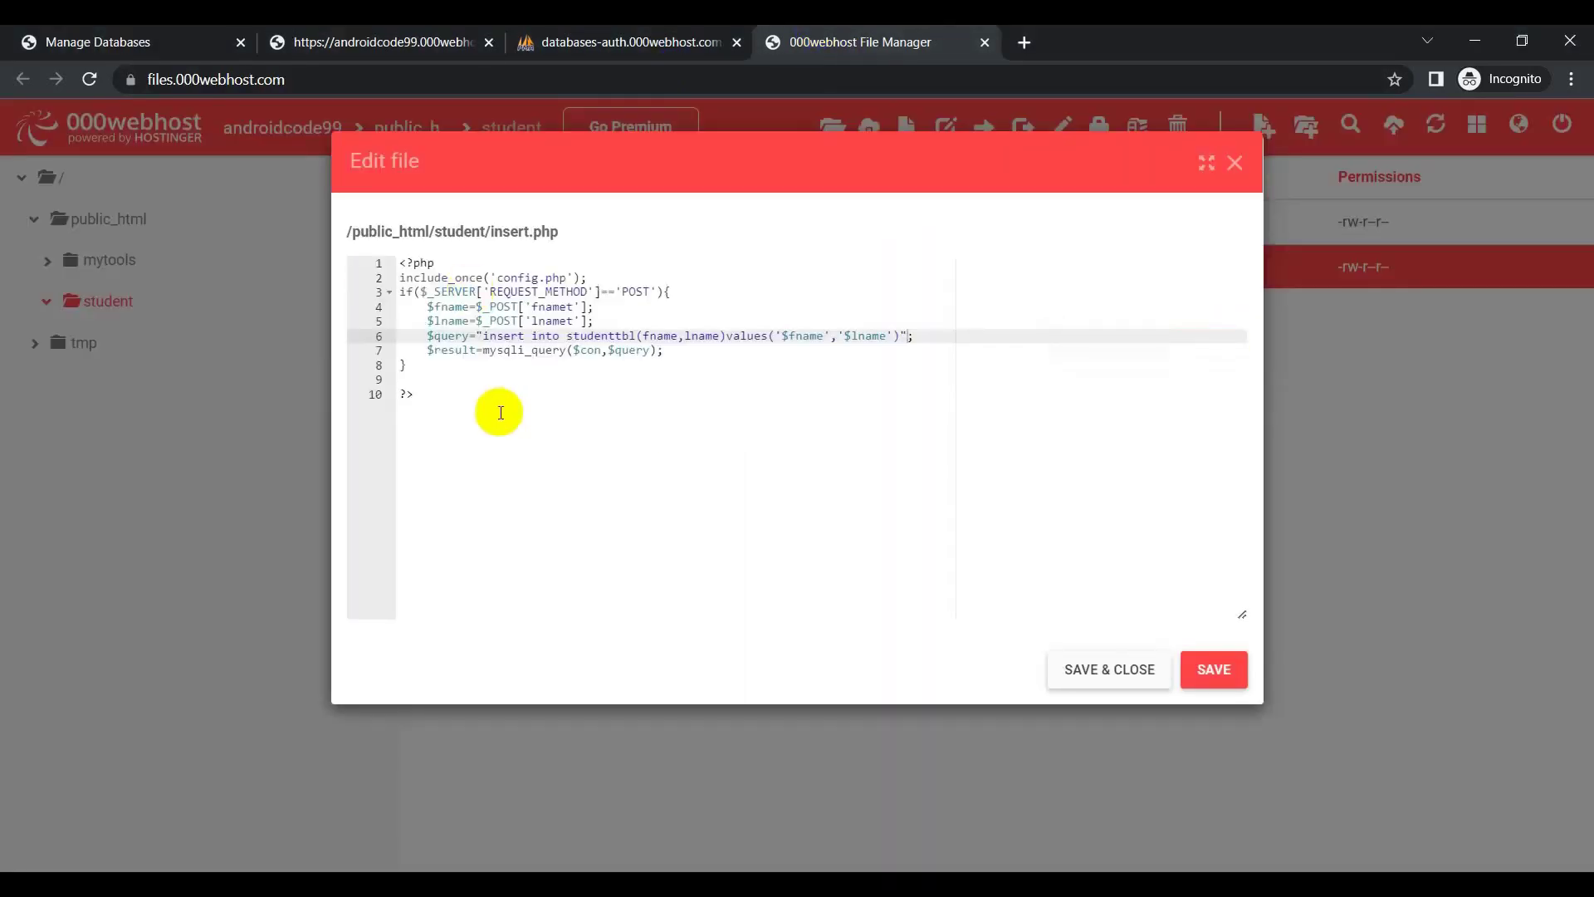
After line 7, add an if(!$result){ } block.
left_click(686, 356)
key("Return")
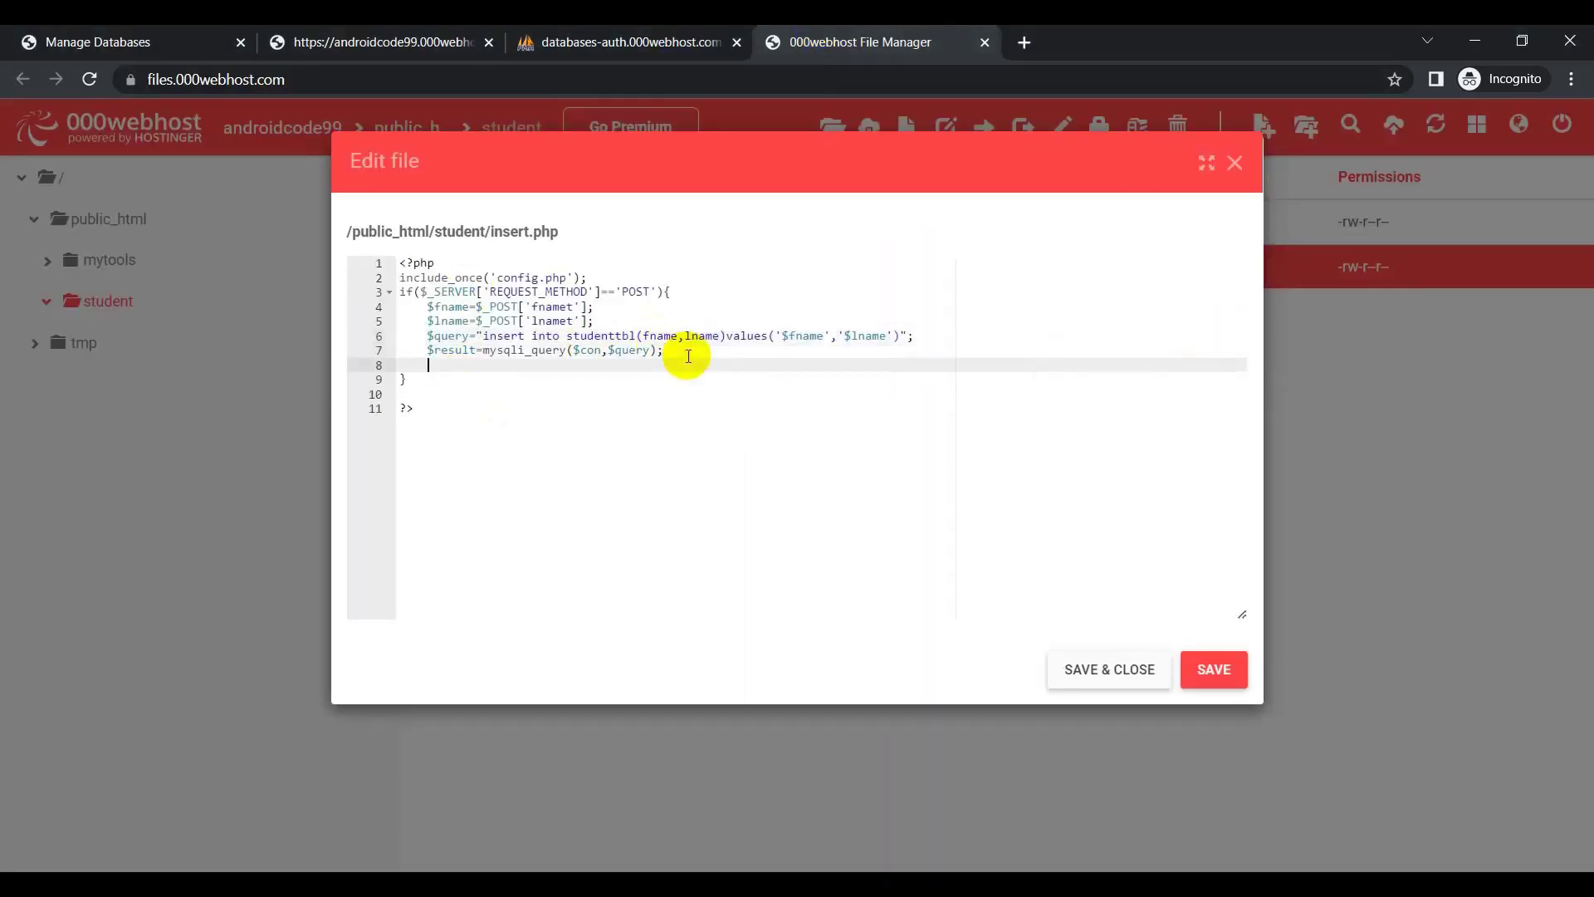
type("if(")
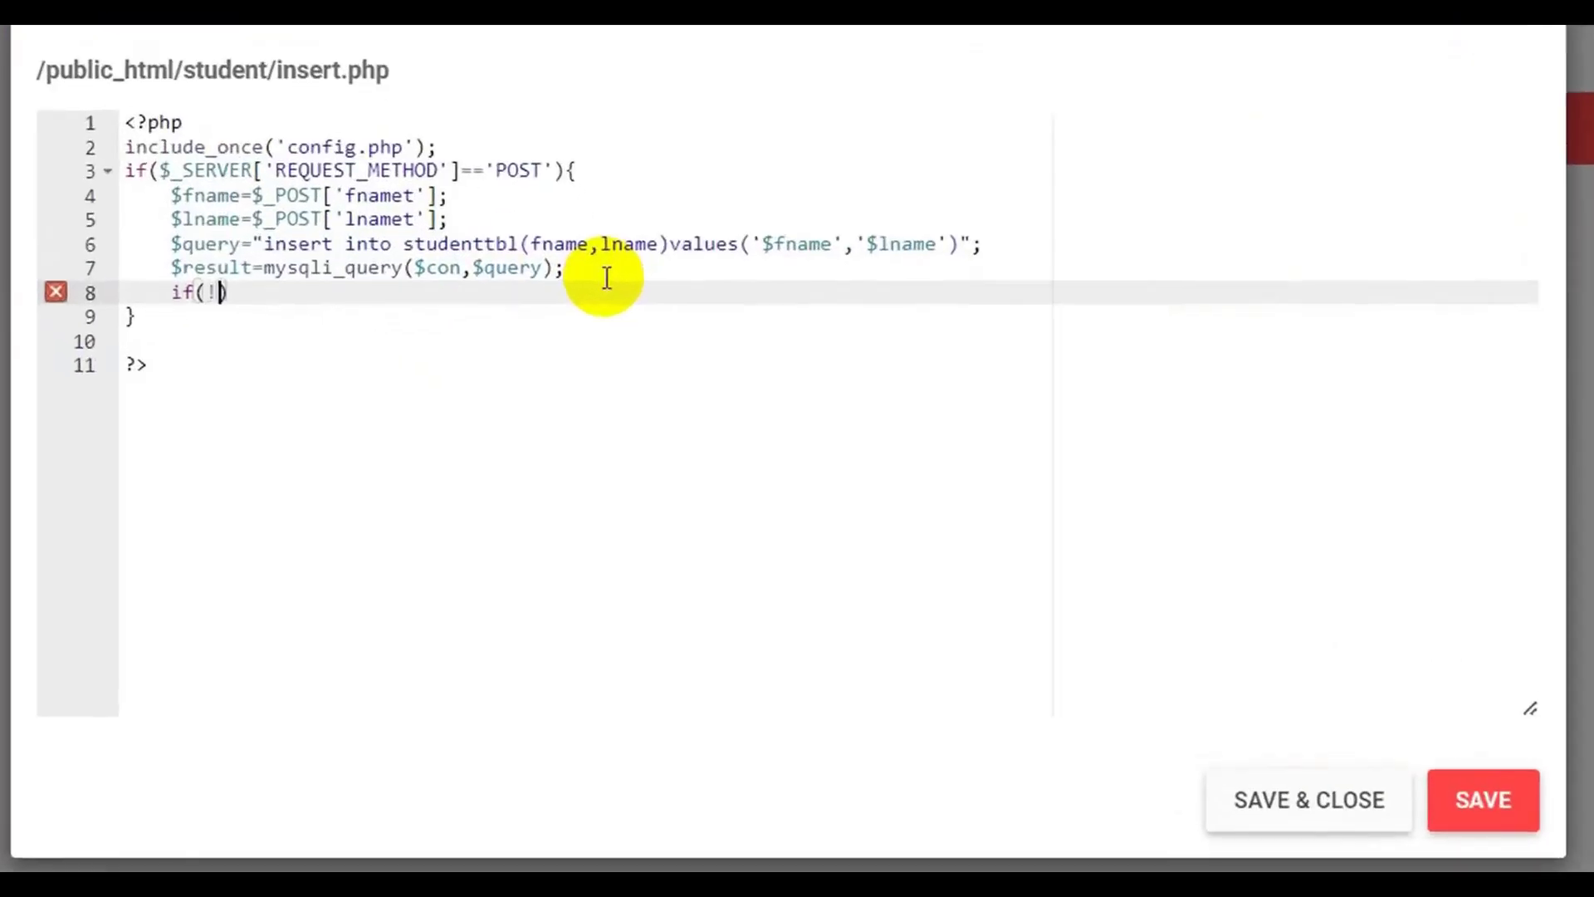
type("!result")
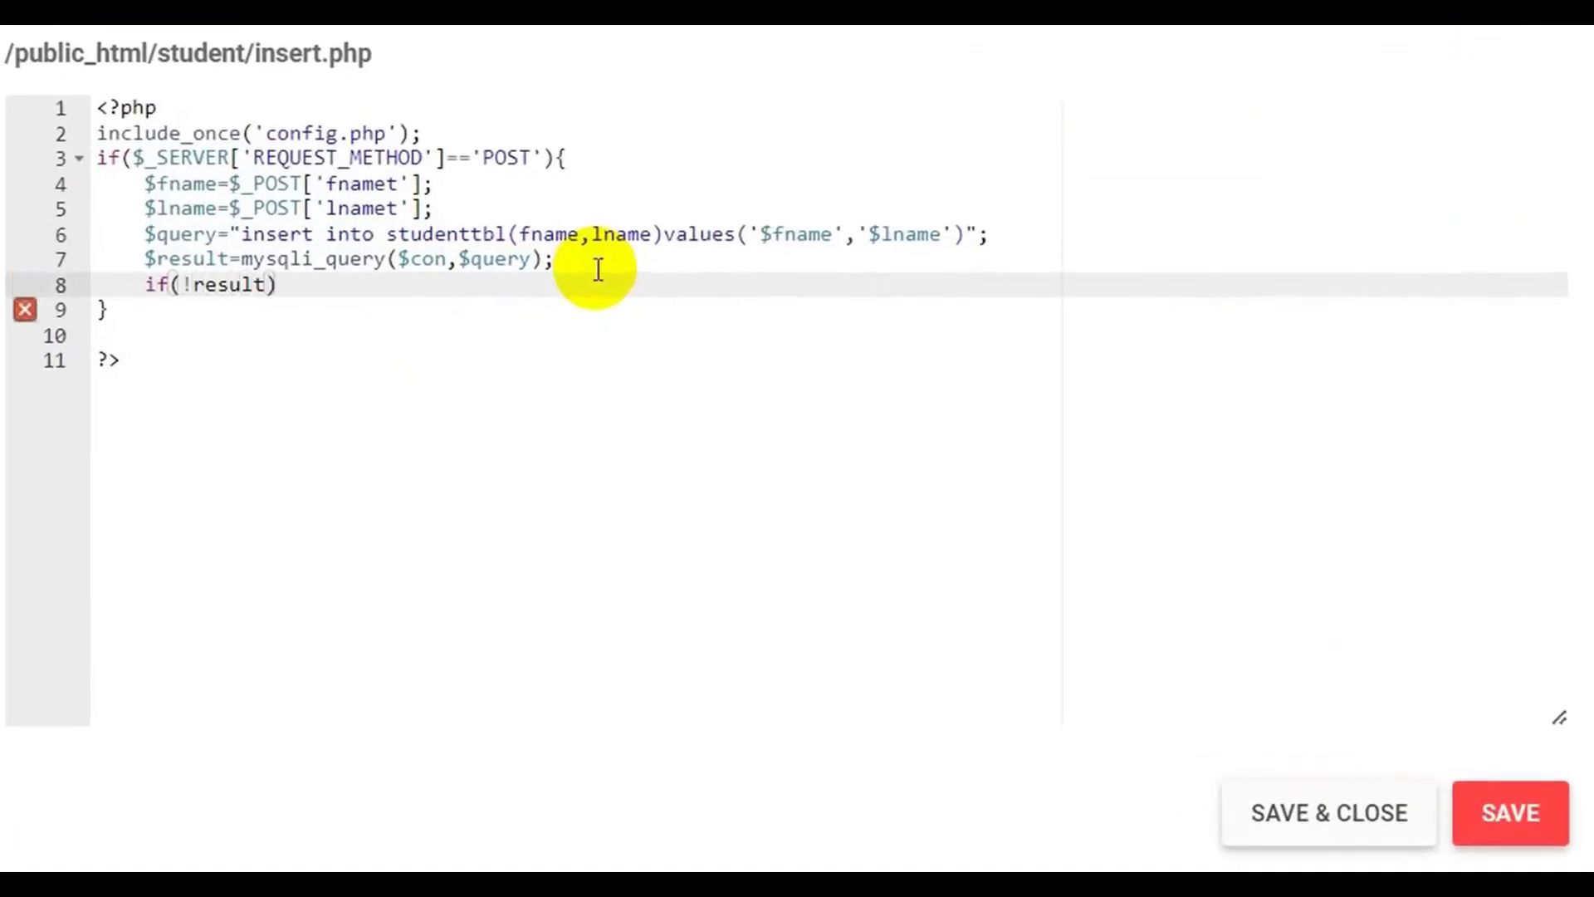
key("Left")
key("Left")
key("Left")
type("$")
left_click(314, 284)
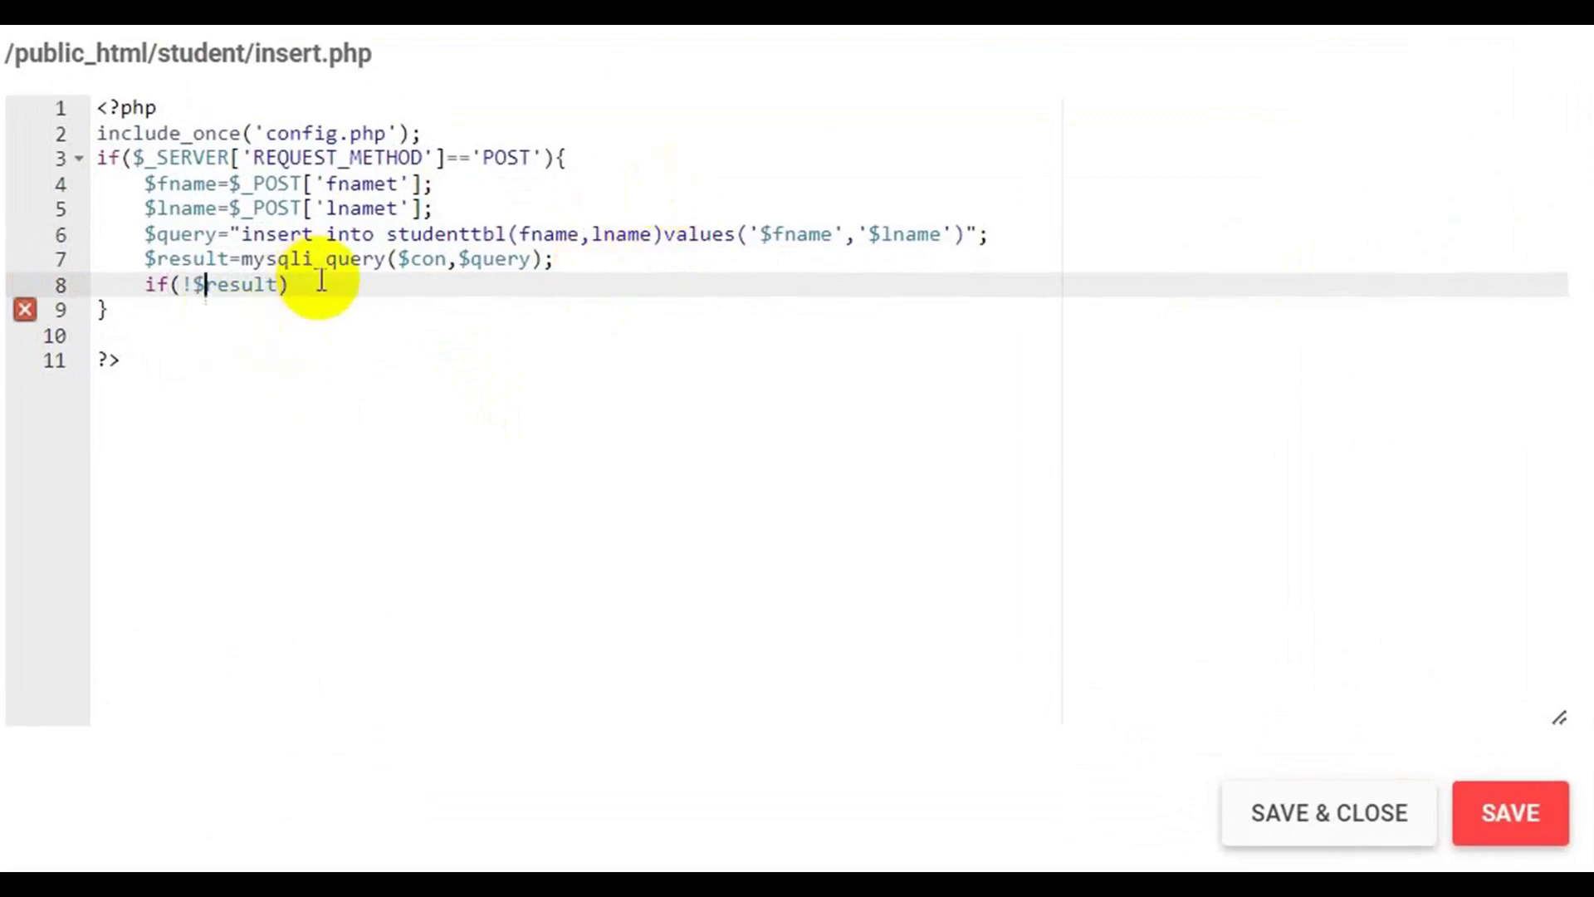
type("{}")
key("Left")
key("Return")
key("Return")
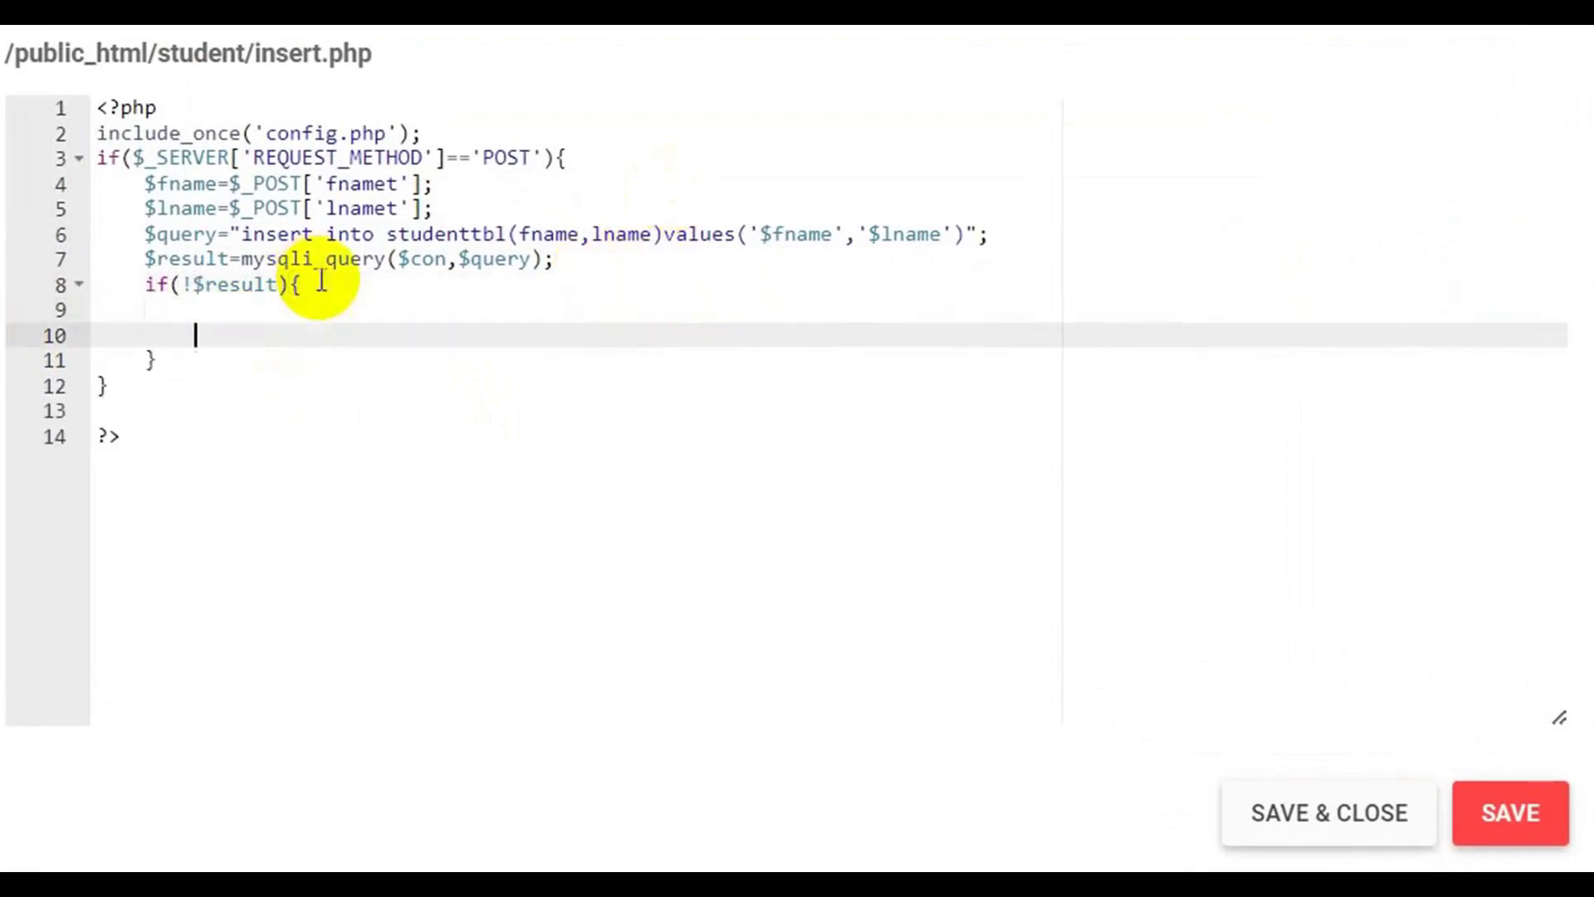
Inside the if block, set $response["success"] to "false", then a second line to "error!".
type("$respons")
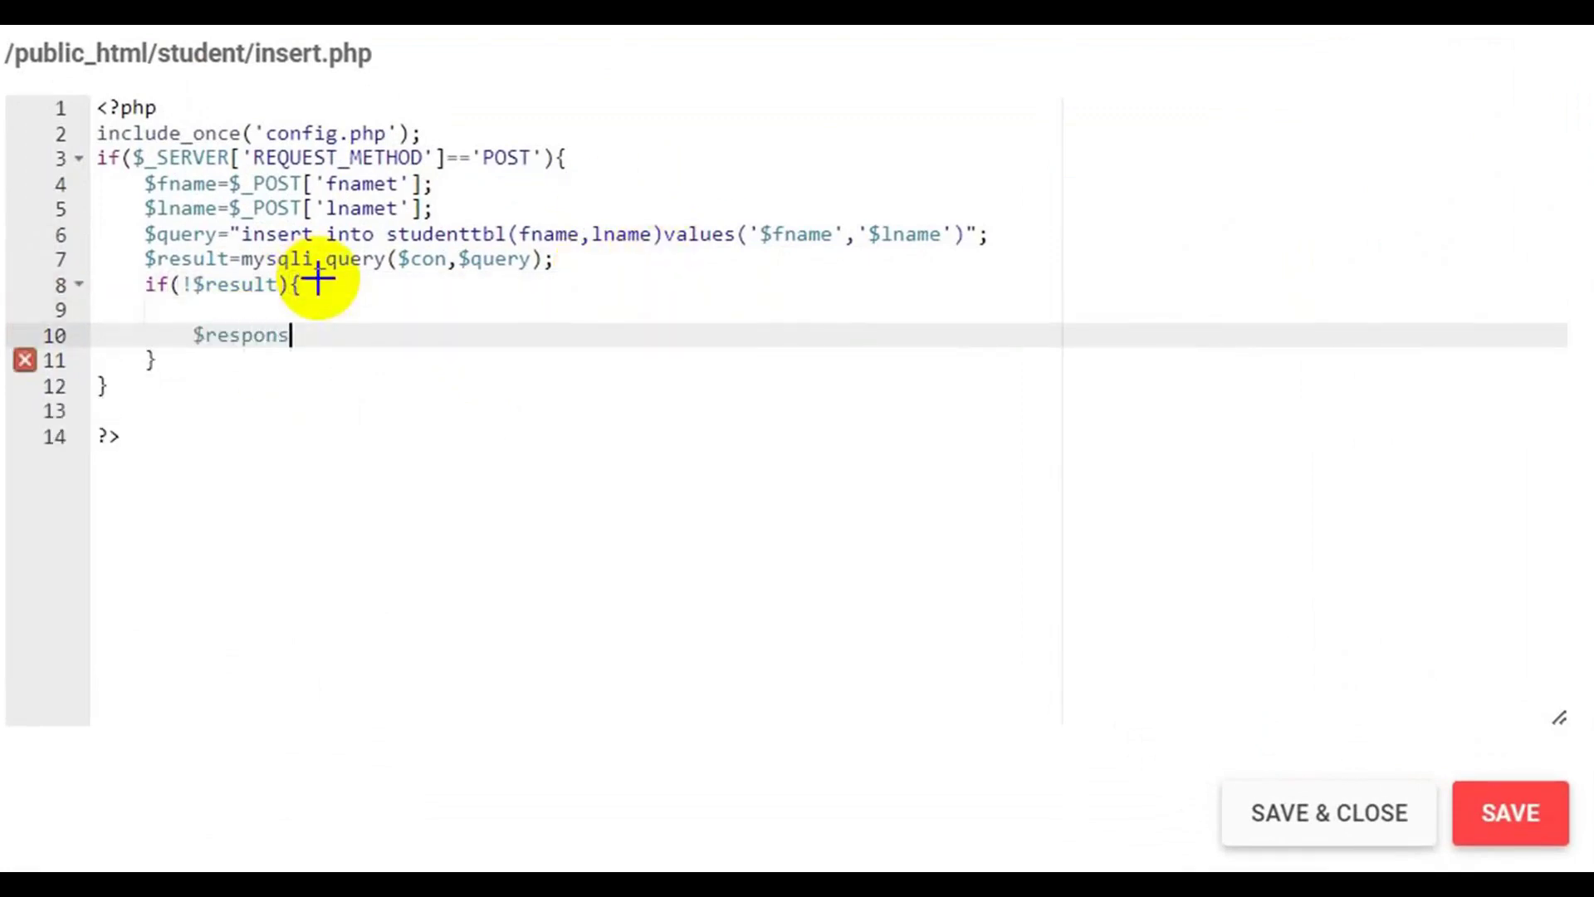
type("e[\"suc")
type("cess")
left_click(483, 313)
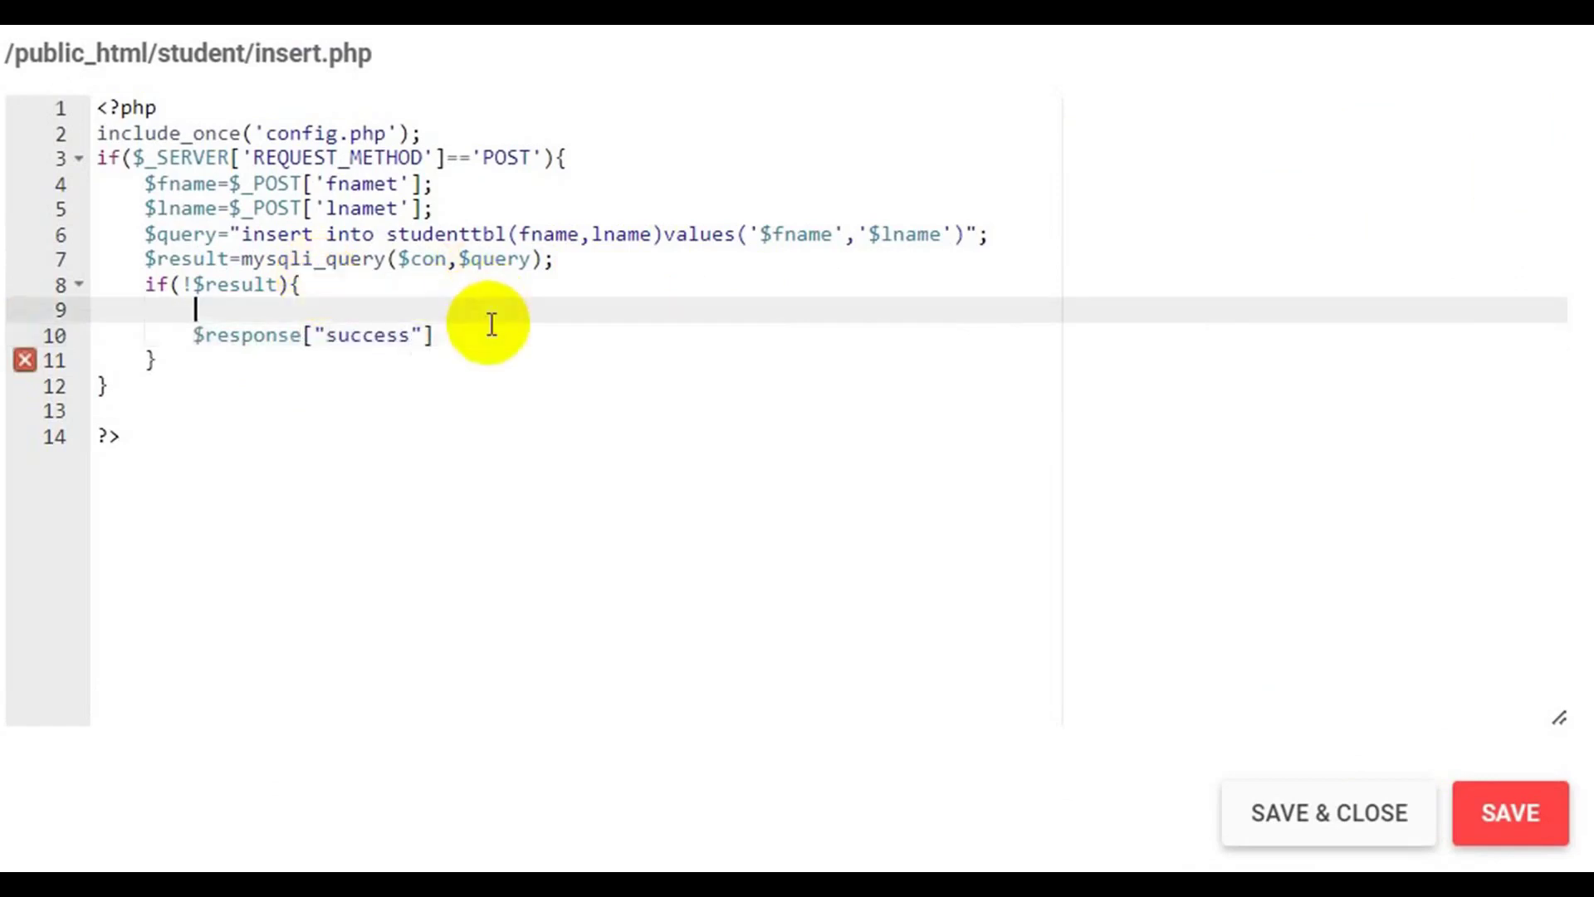
left_click(475, 334)
type("=")
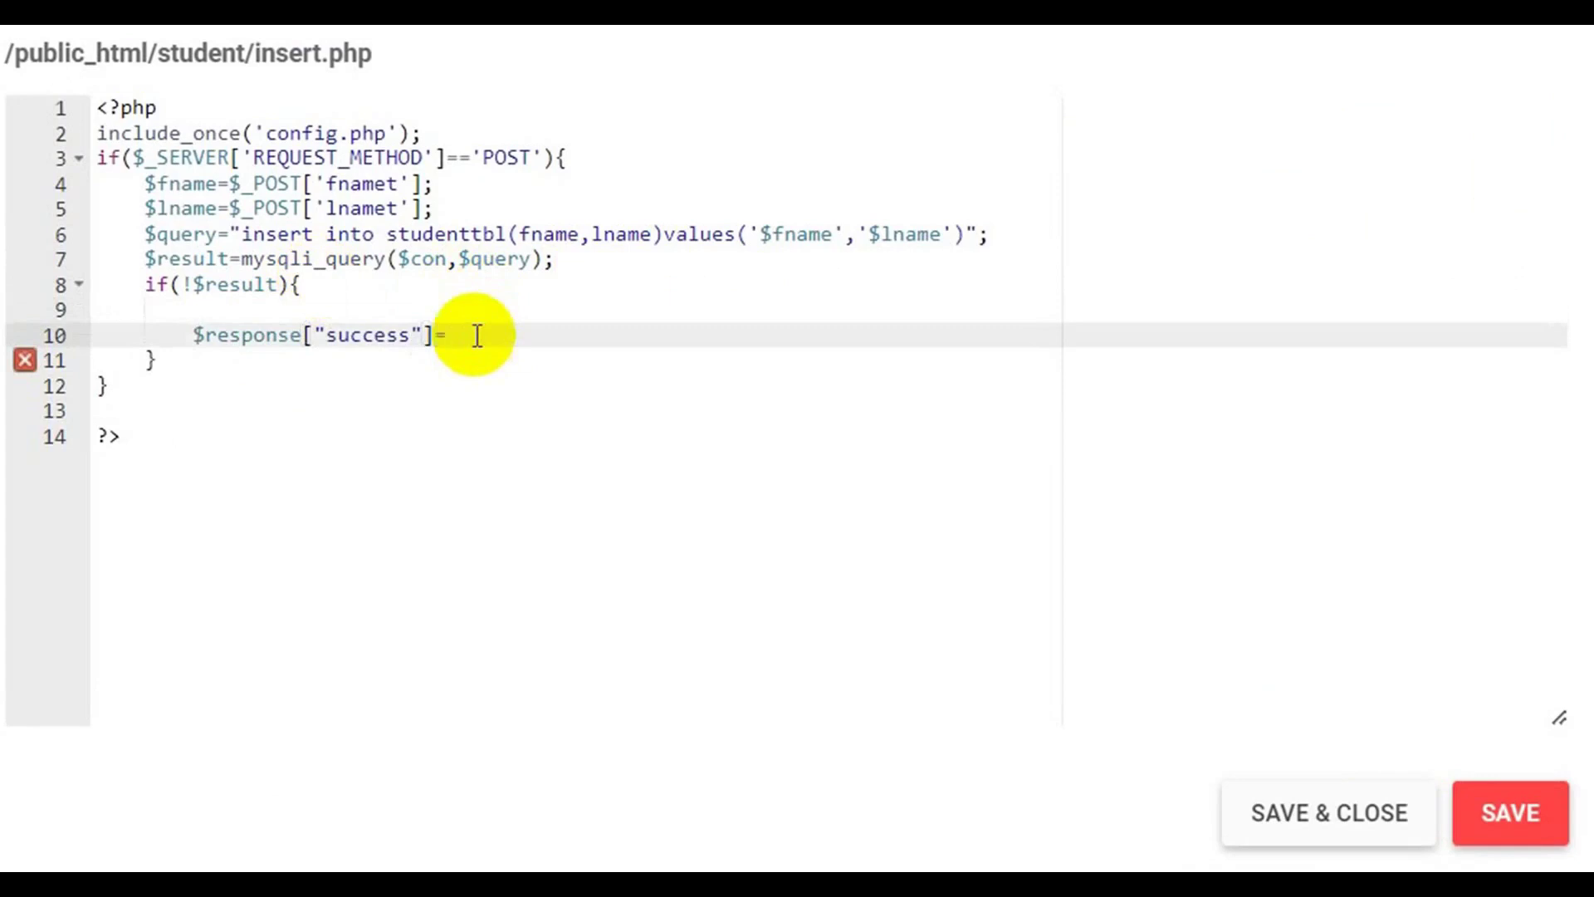
type("\"fals")
type("e")
left_click(557, 331)
type(";")
key("Return")
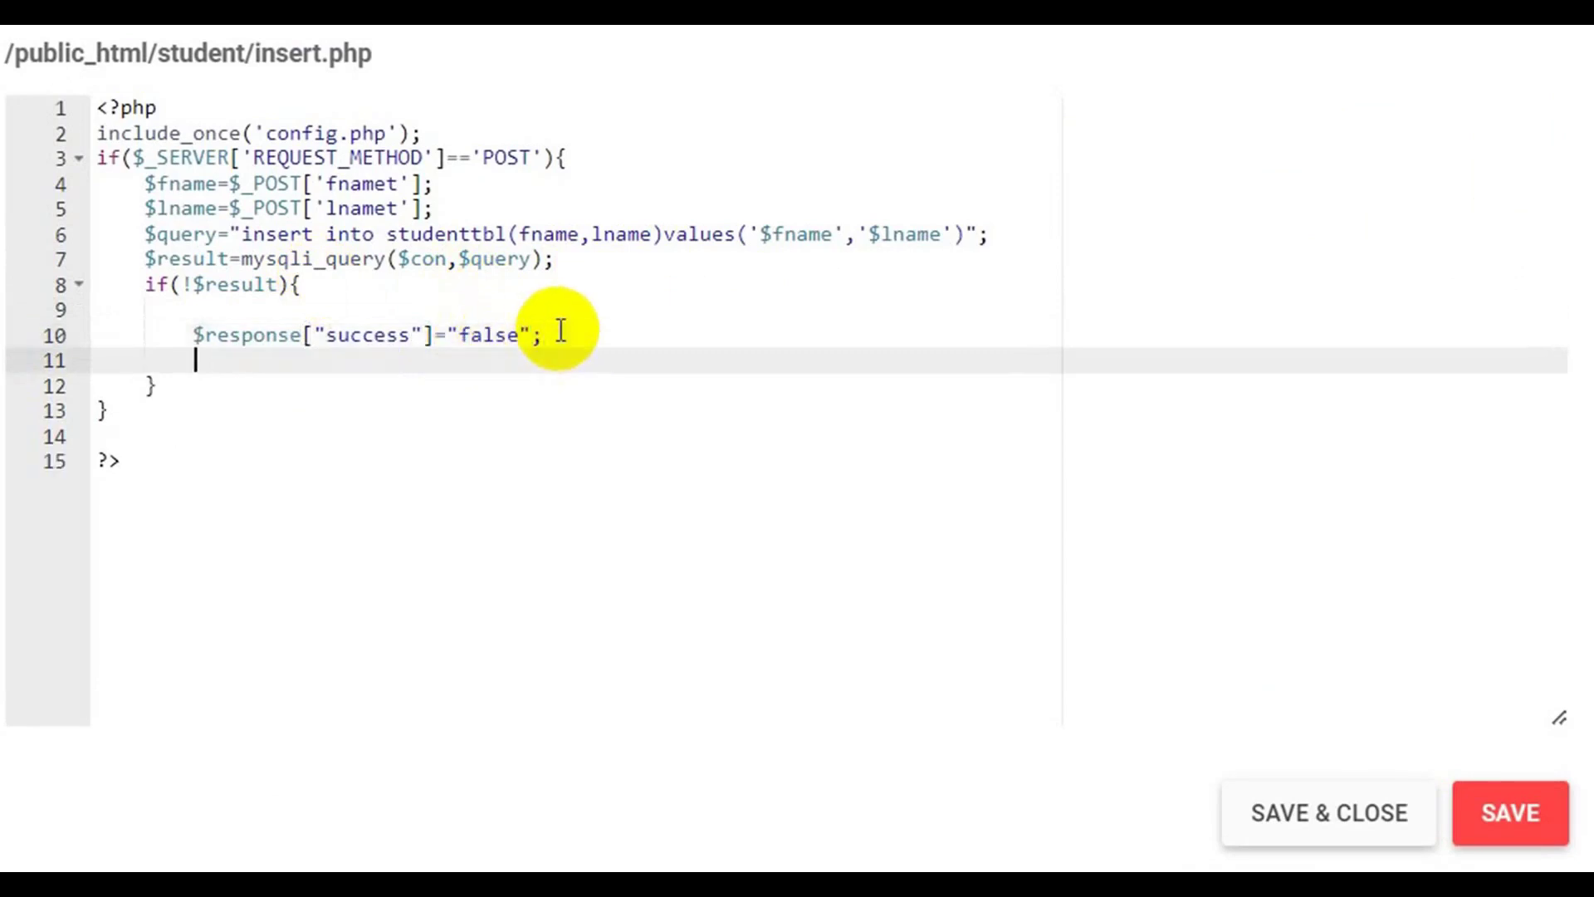
type("$response")
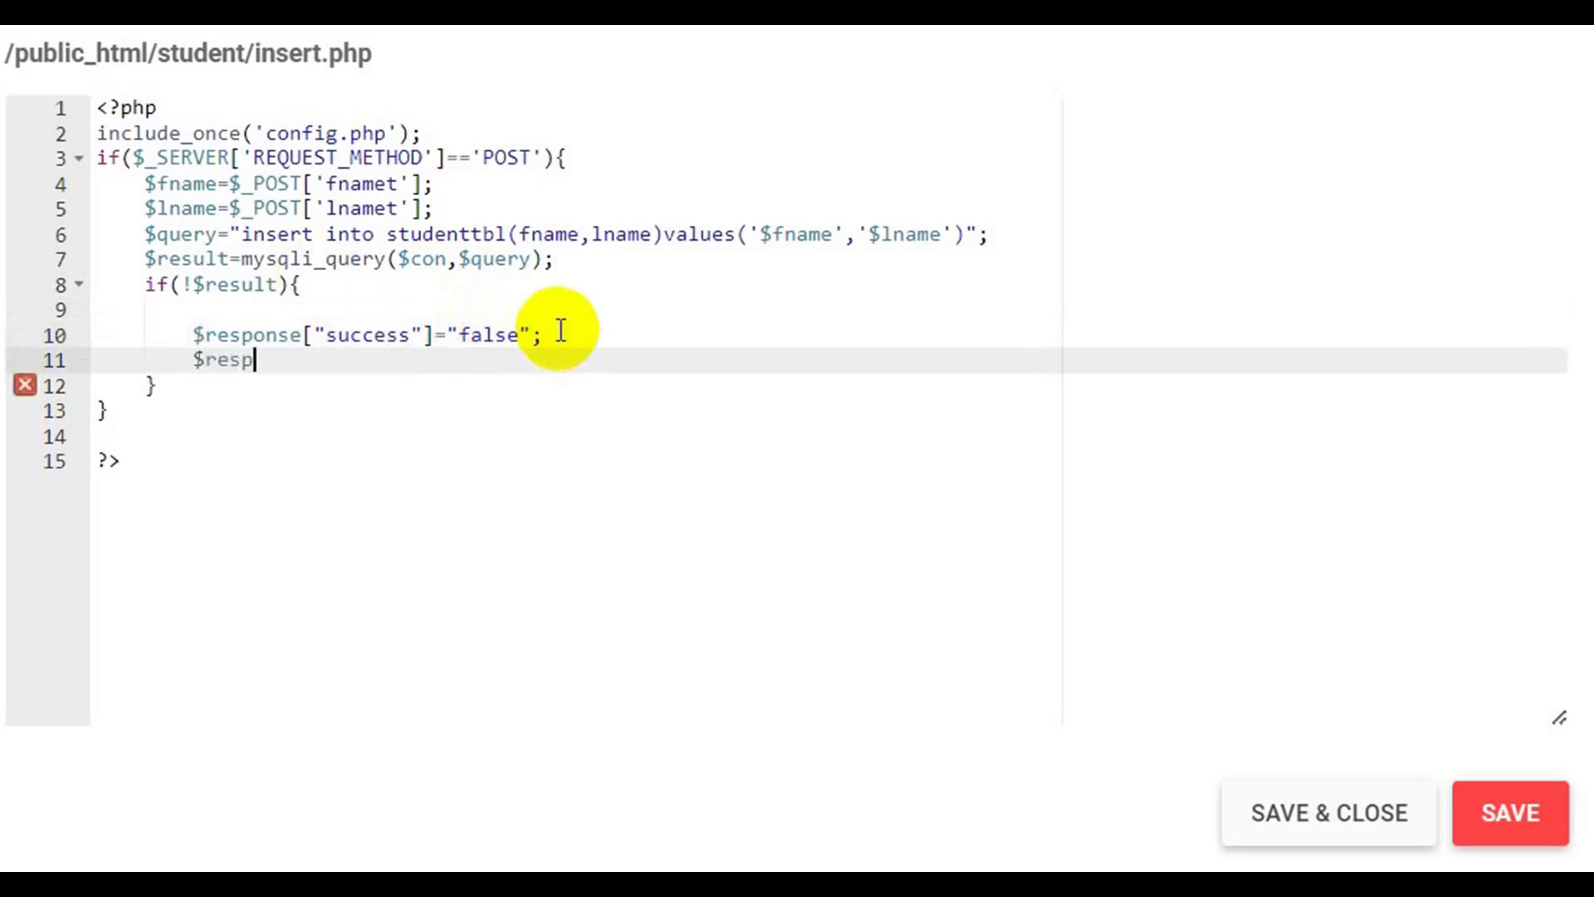
type("[")
type("\"success")
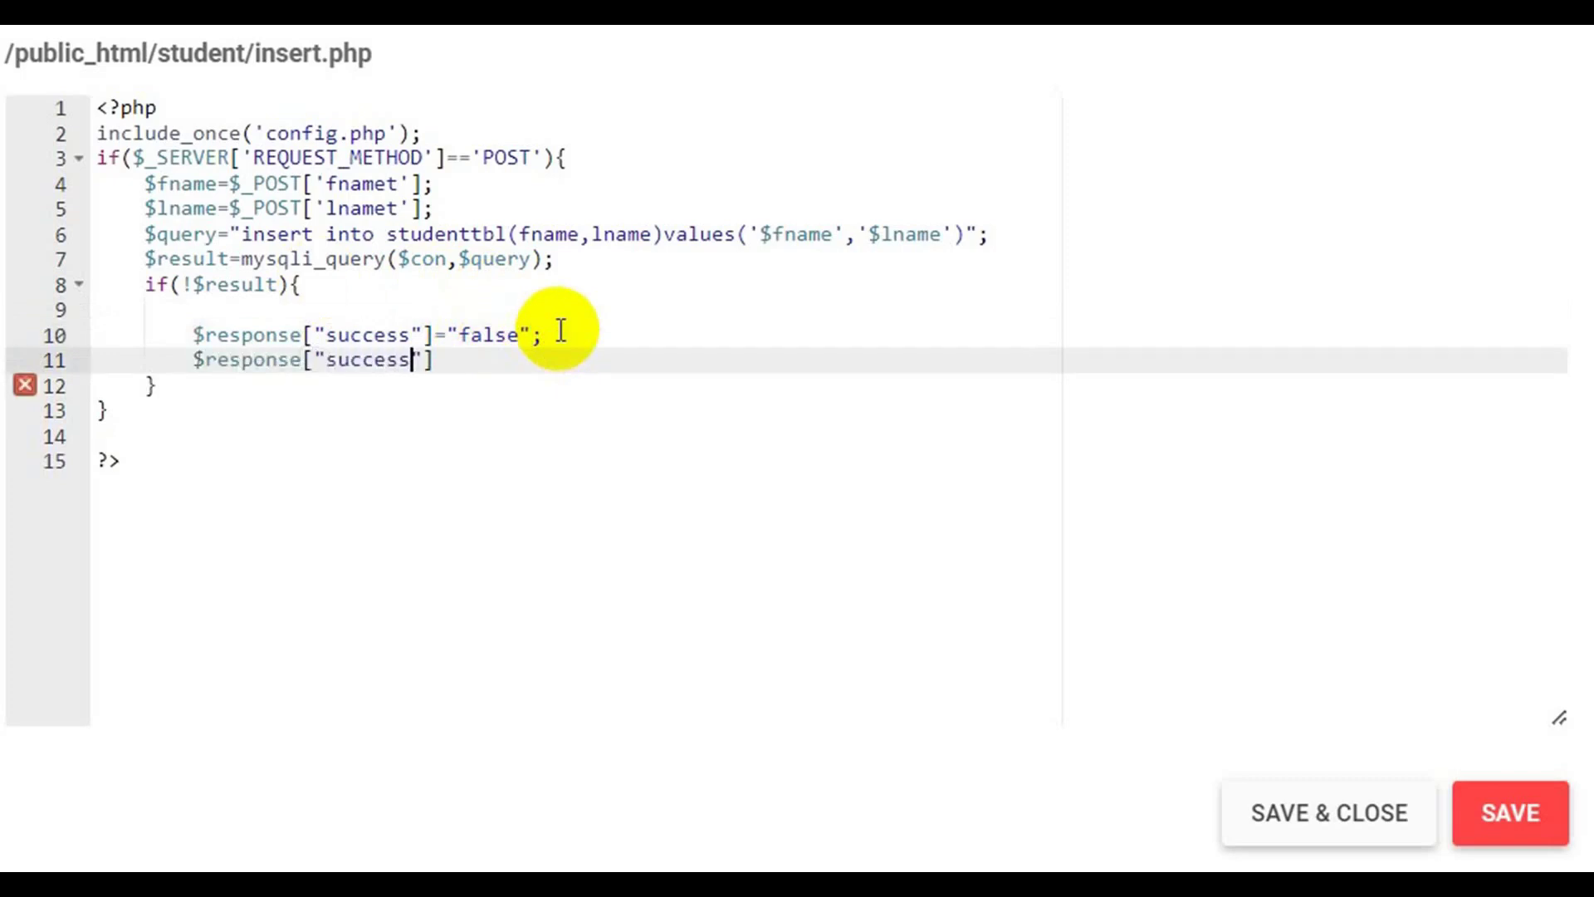
left_click(490, 367)
type("=\"t")
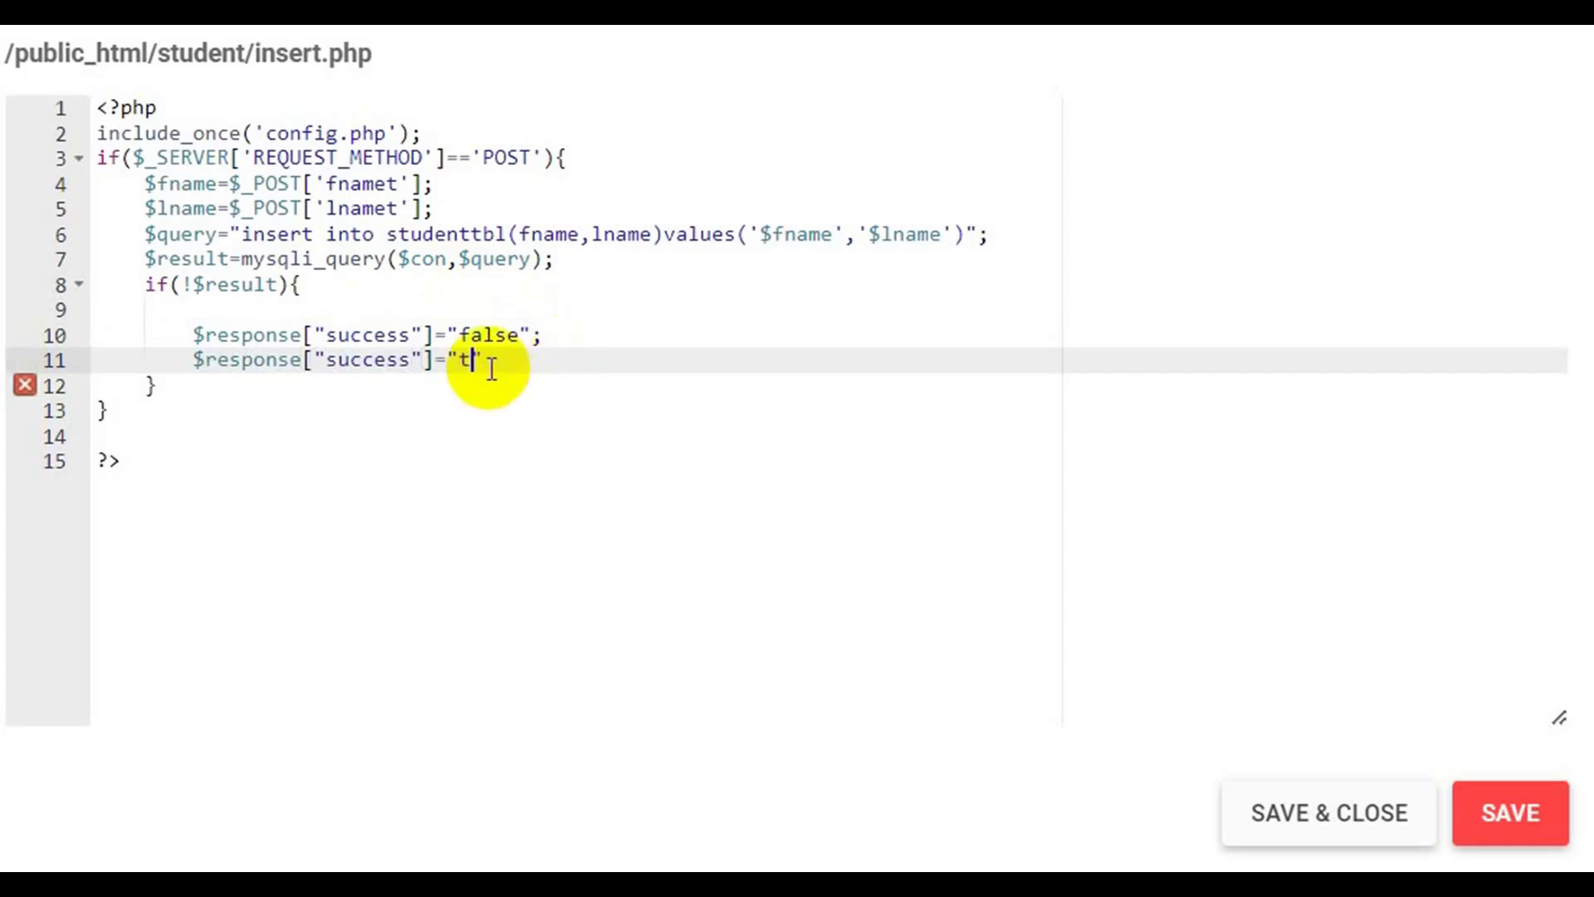
type("rue")
left_click(559, 362)
type(";")
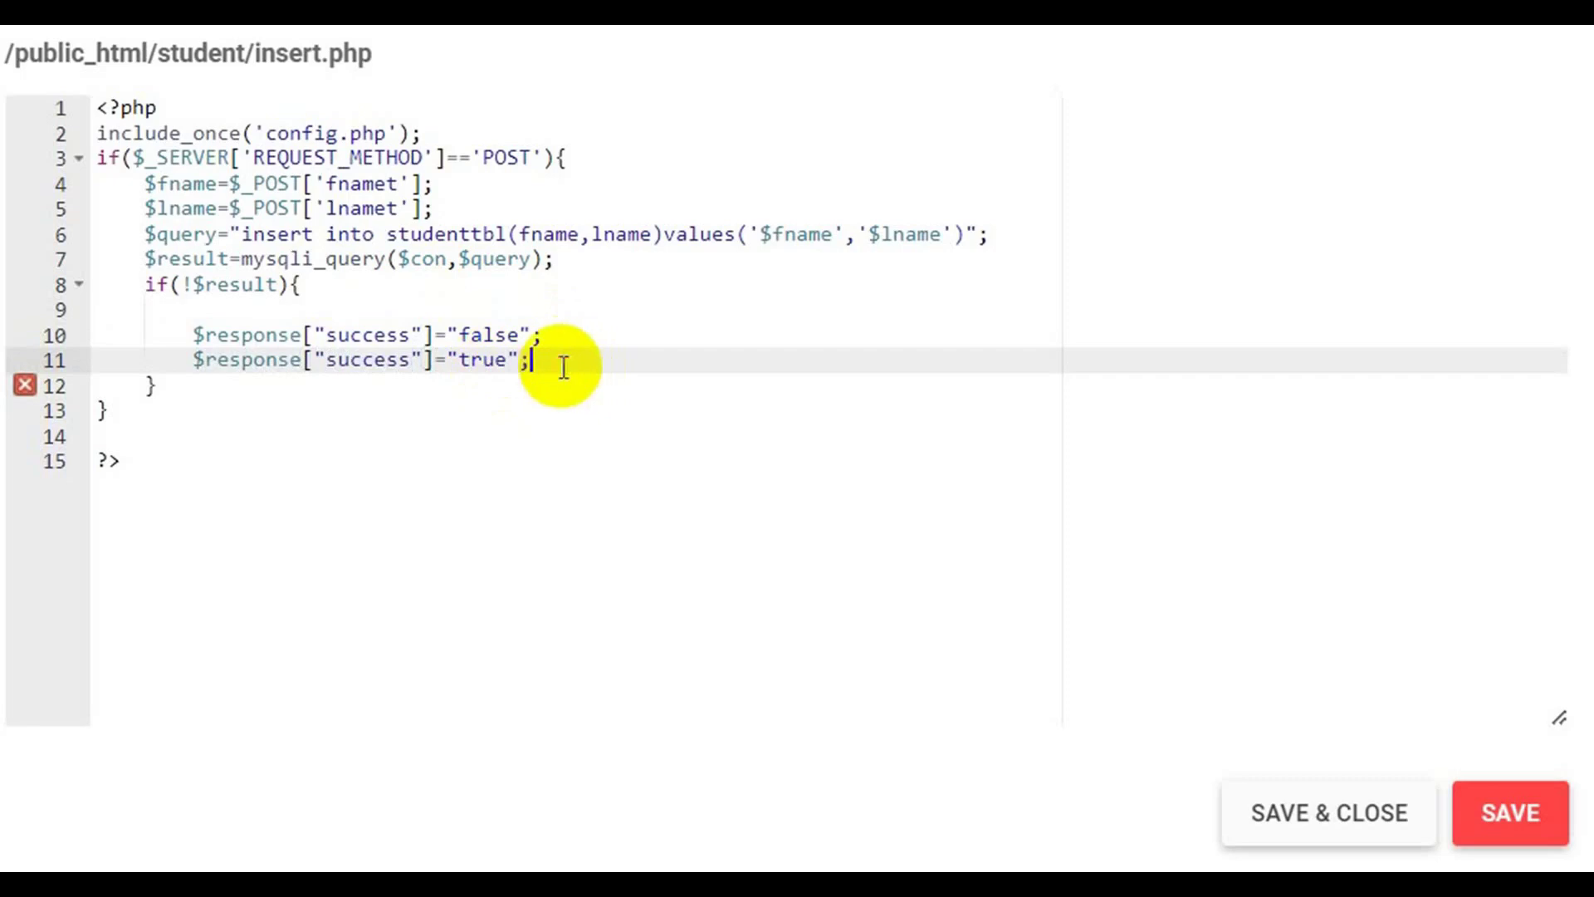
double_click(480, 372)
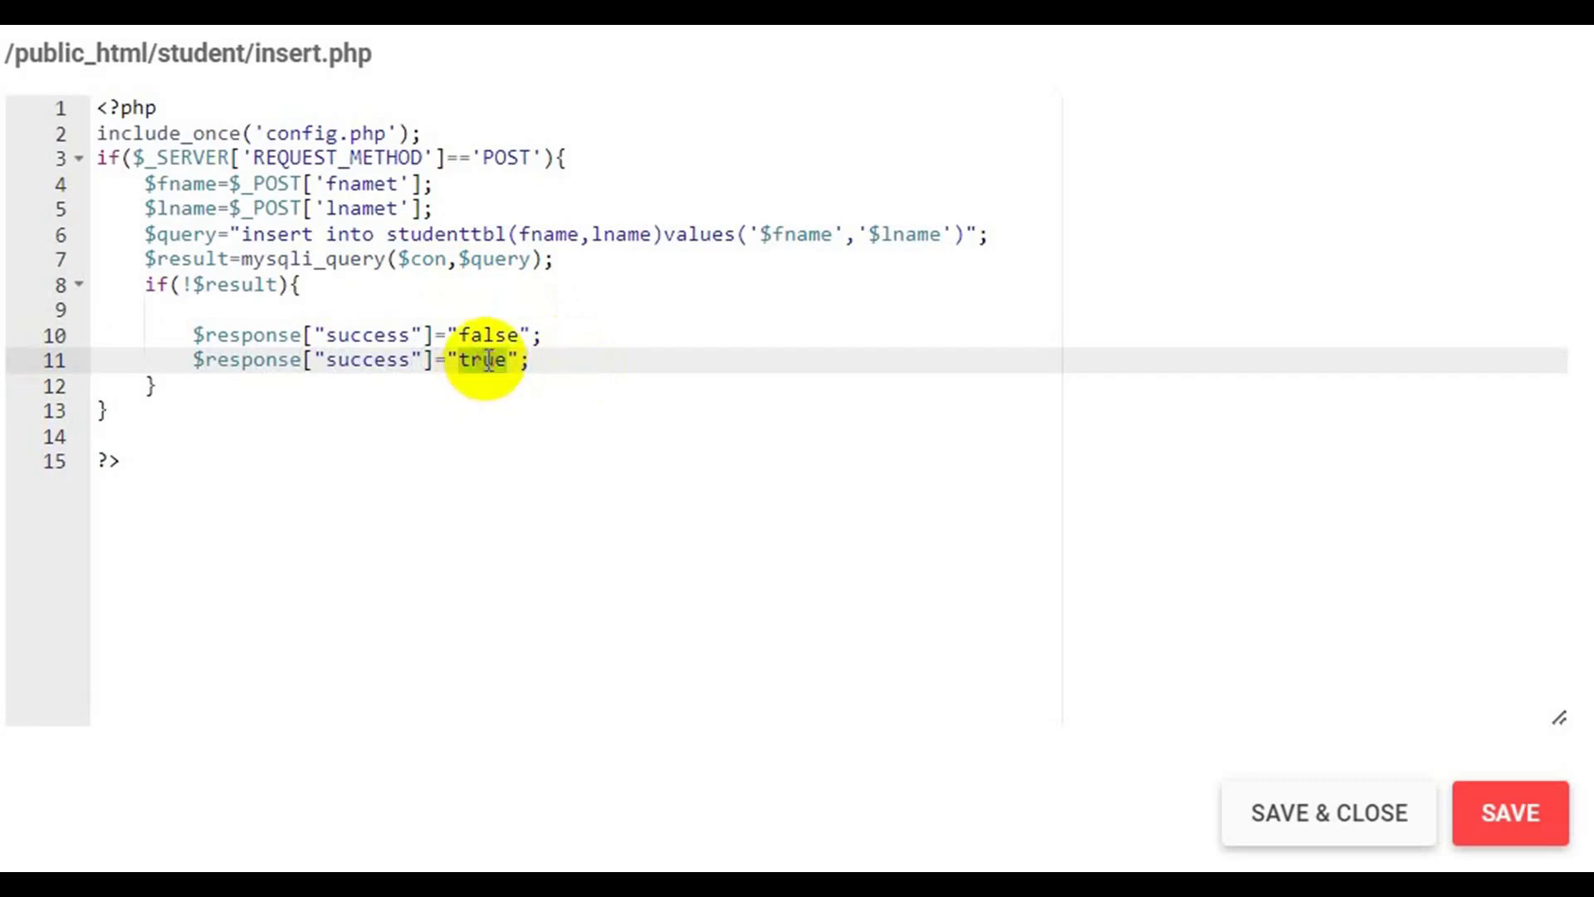
type("error")
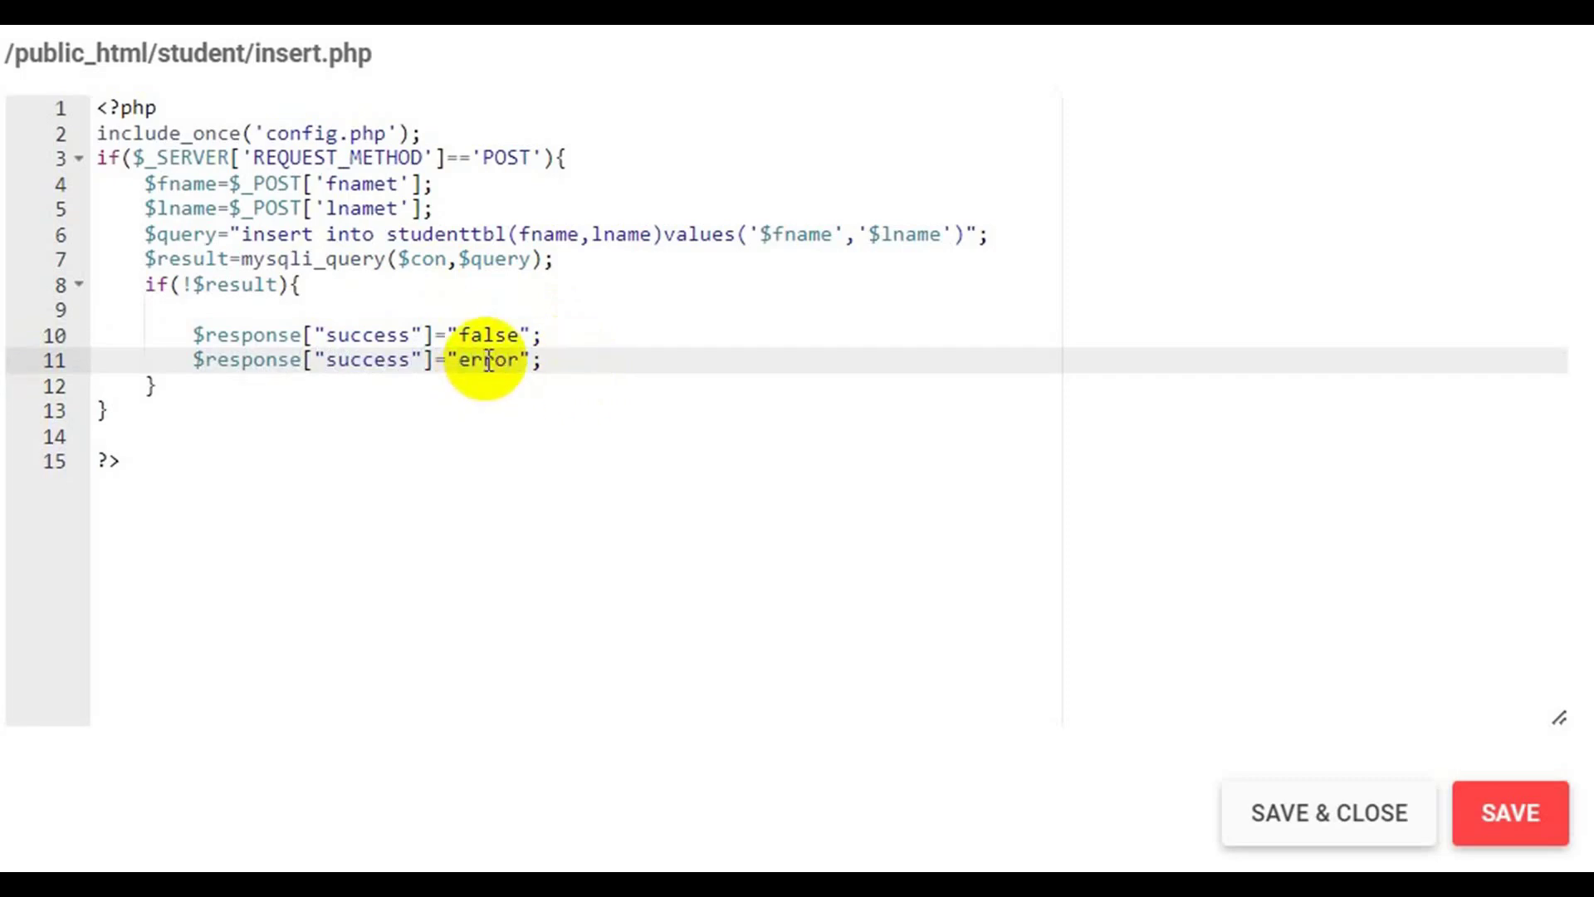
type("!")
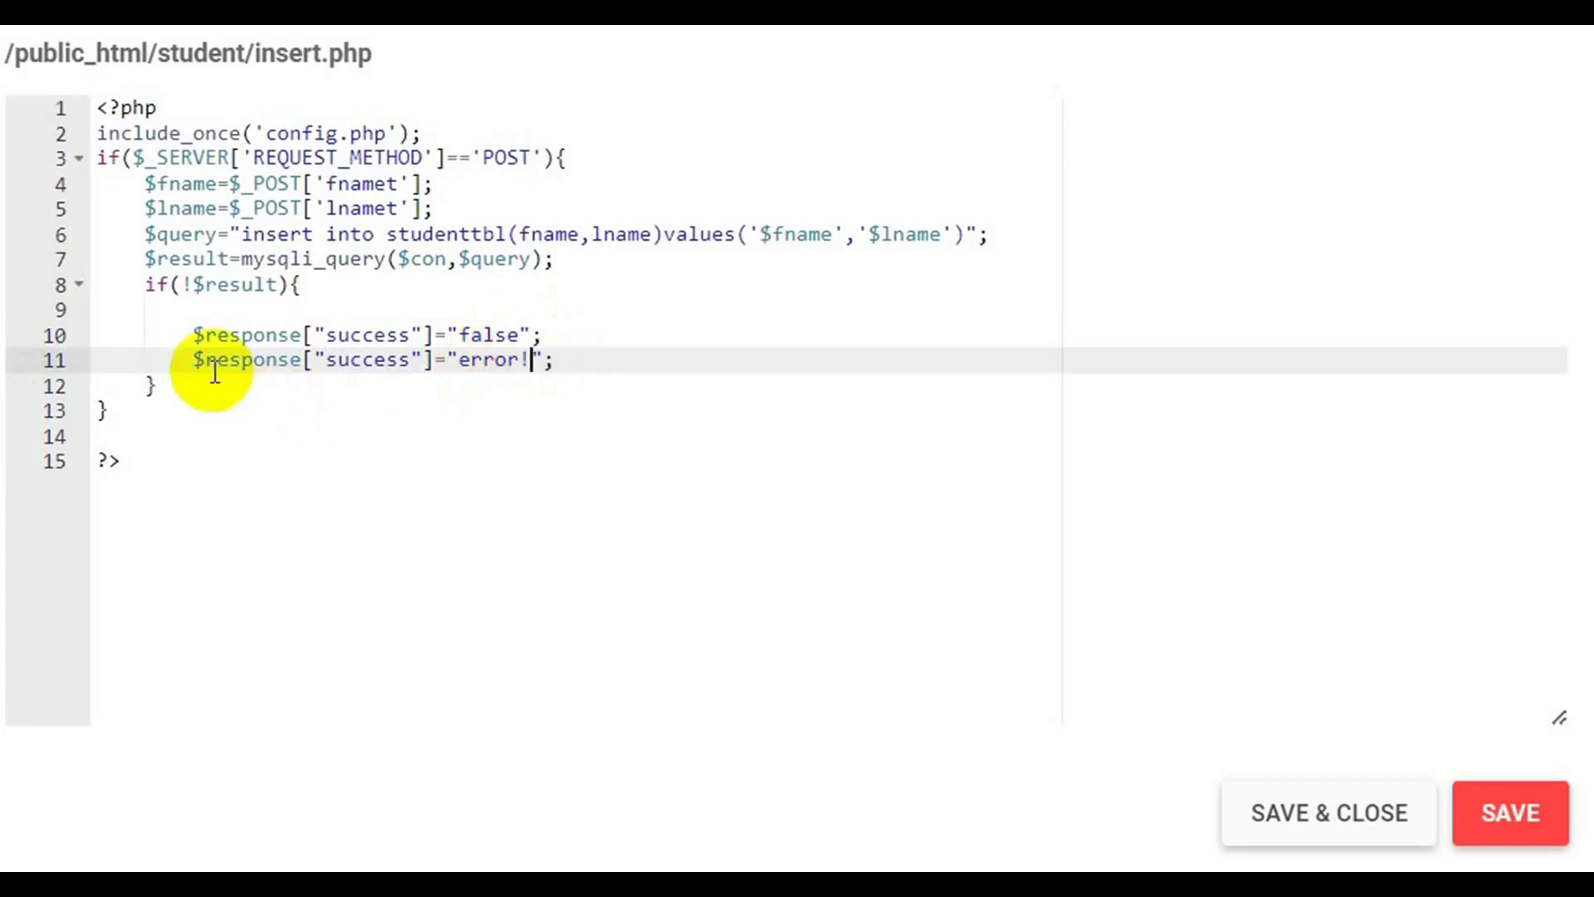
left_click(211, 385)
Add an else block setting $response["success"]="true";.
type("else")
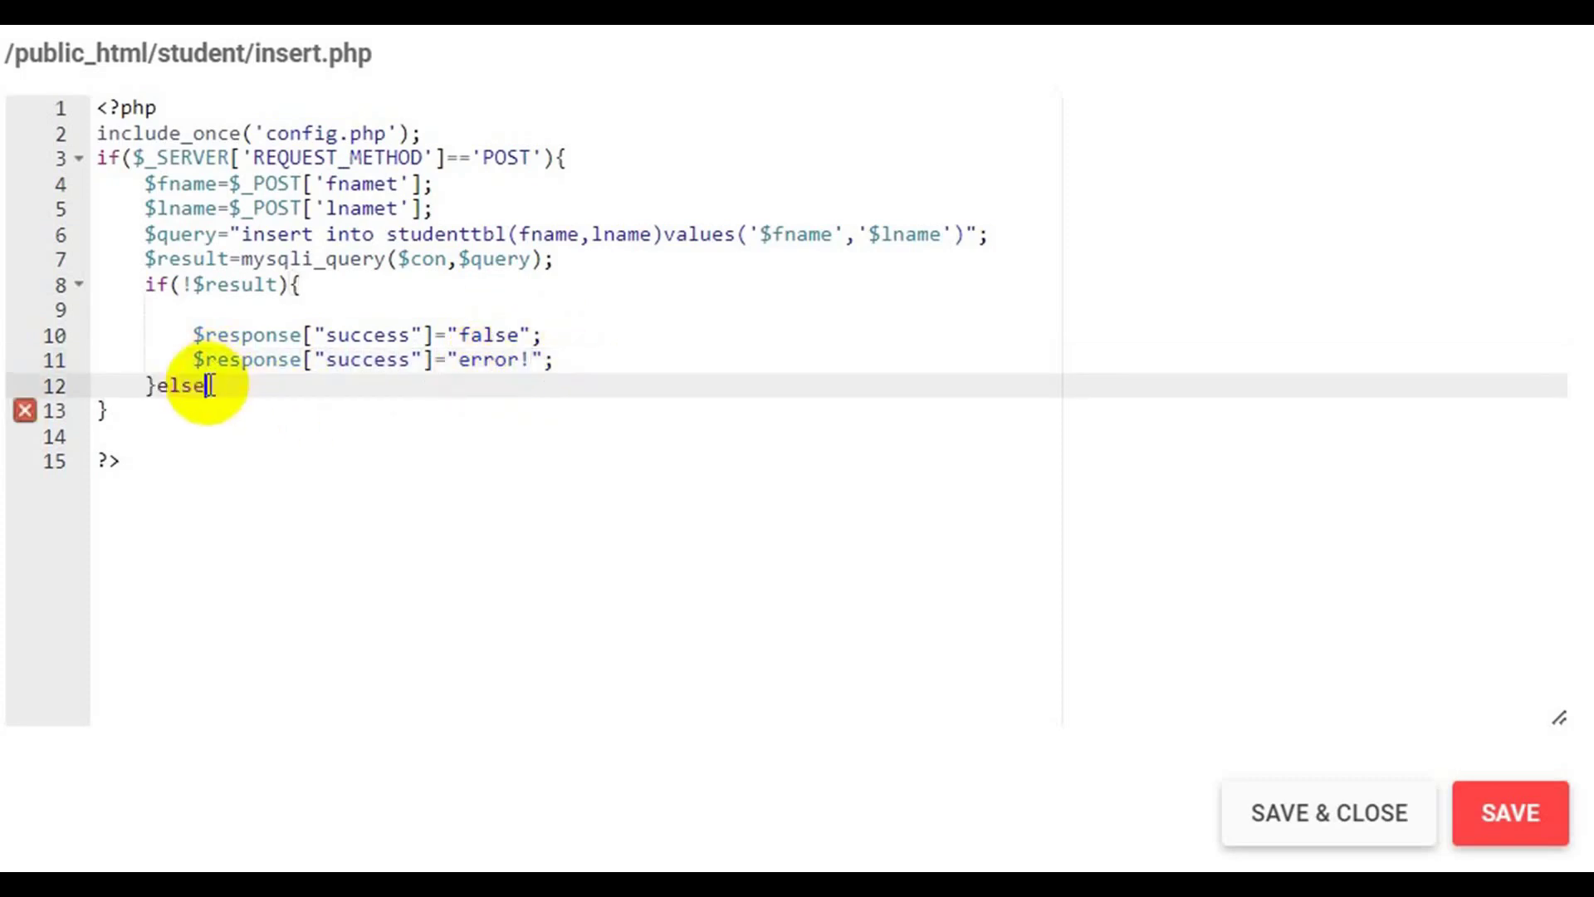
type("{}")
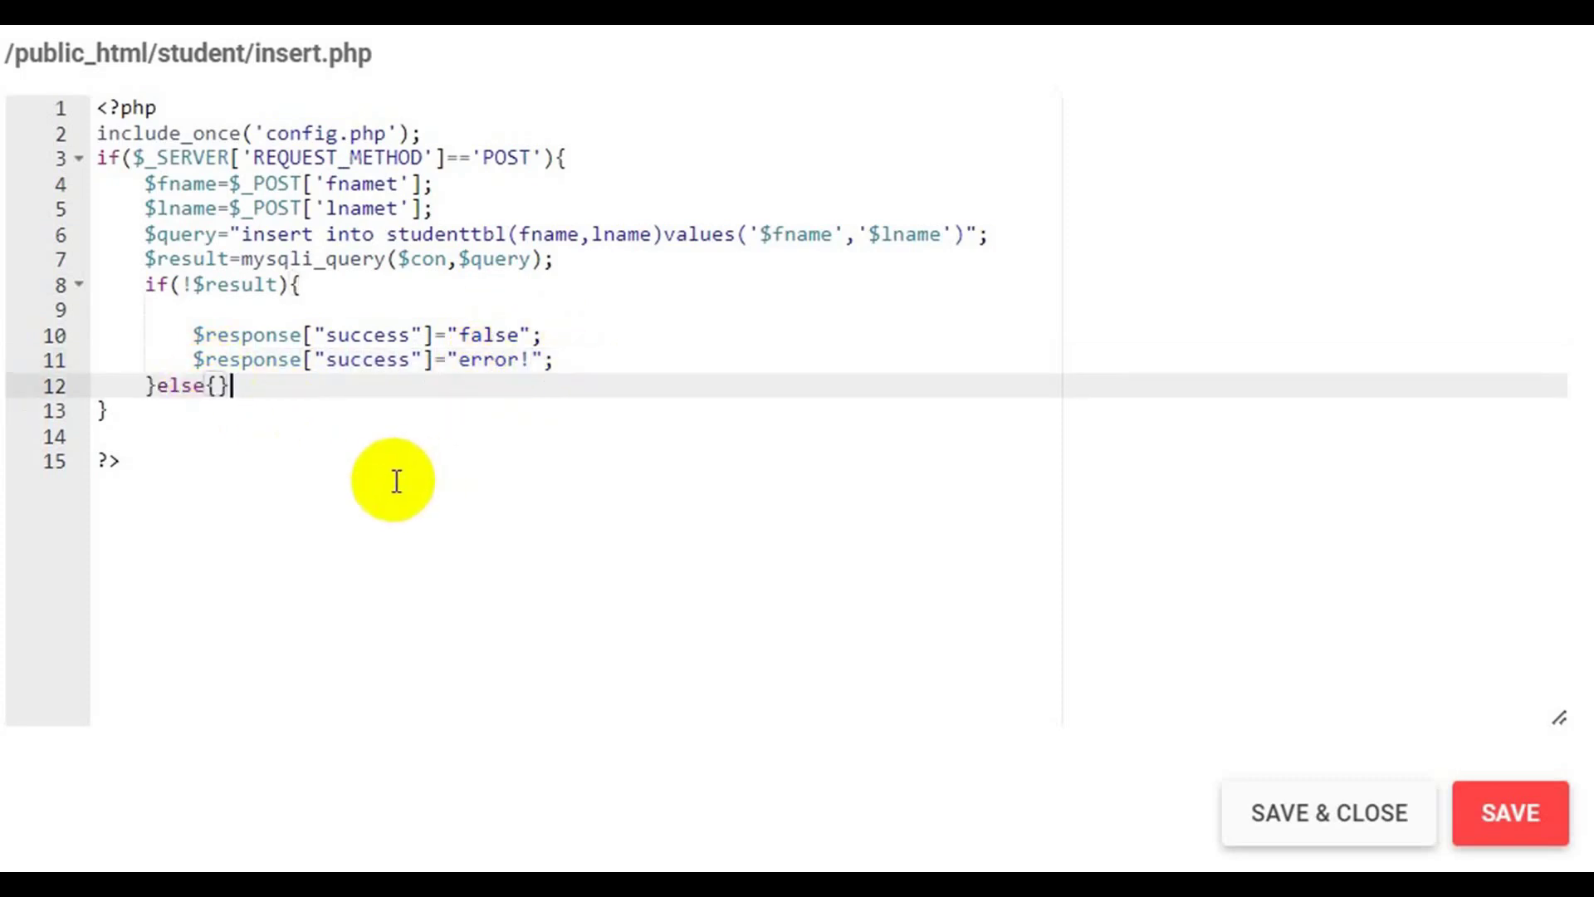
key("Return")
type("$")
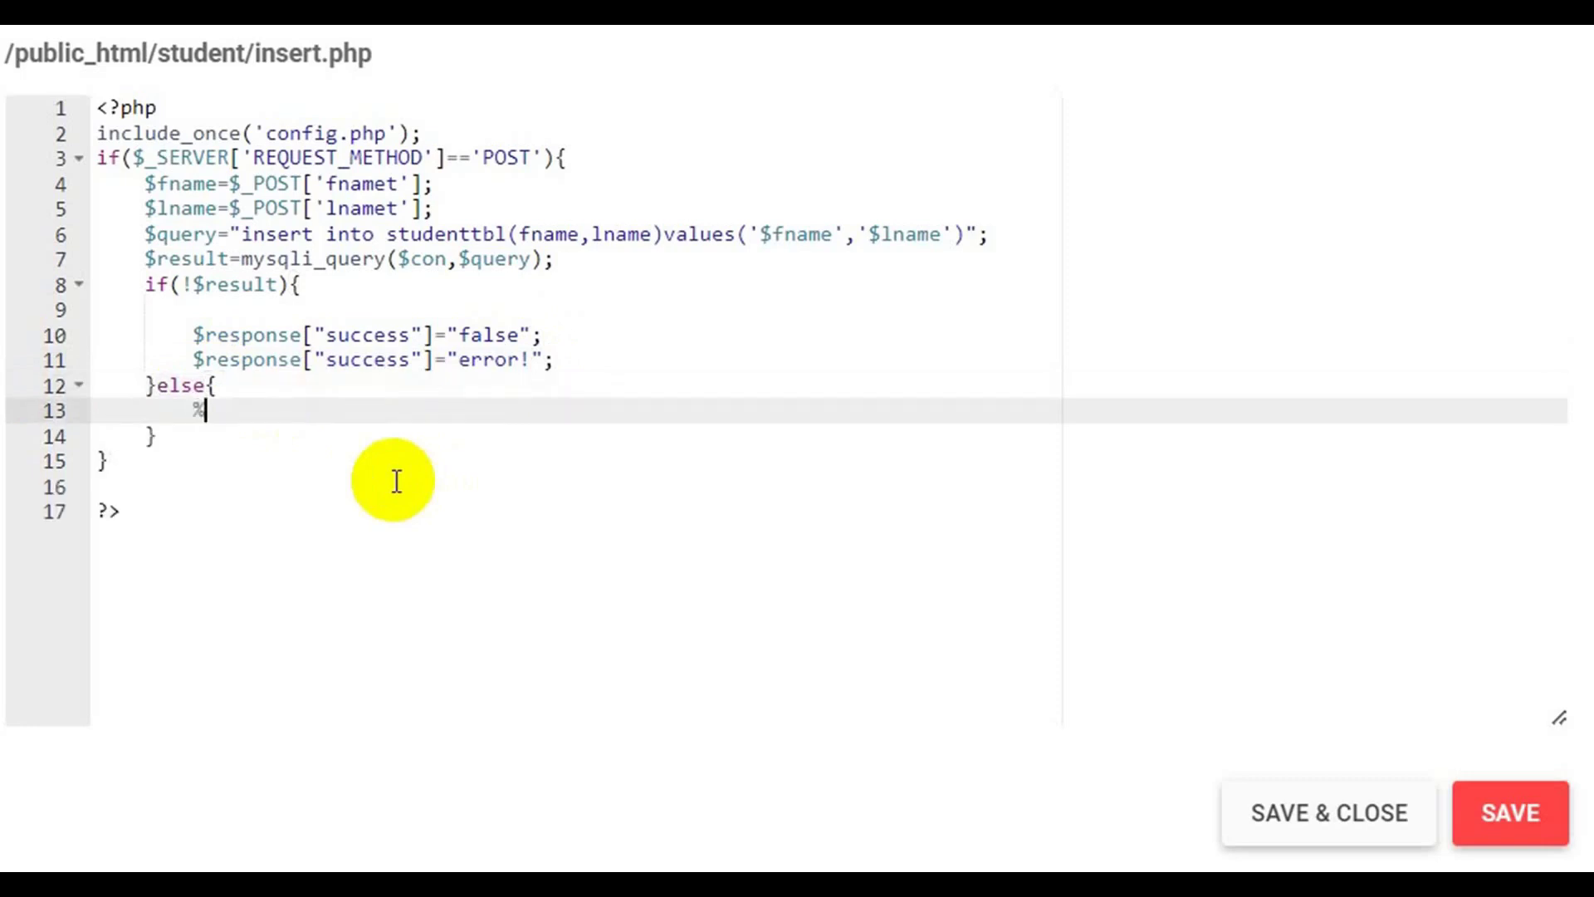
type("re")
key("BackSpace")
key("BackSpace")
key("BackSpace")
type("$r")
type("esponse")
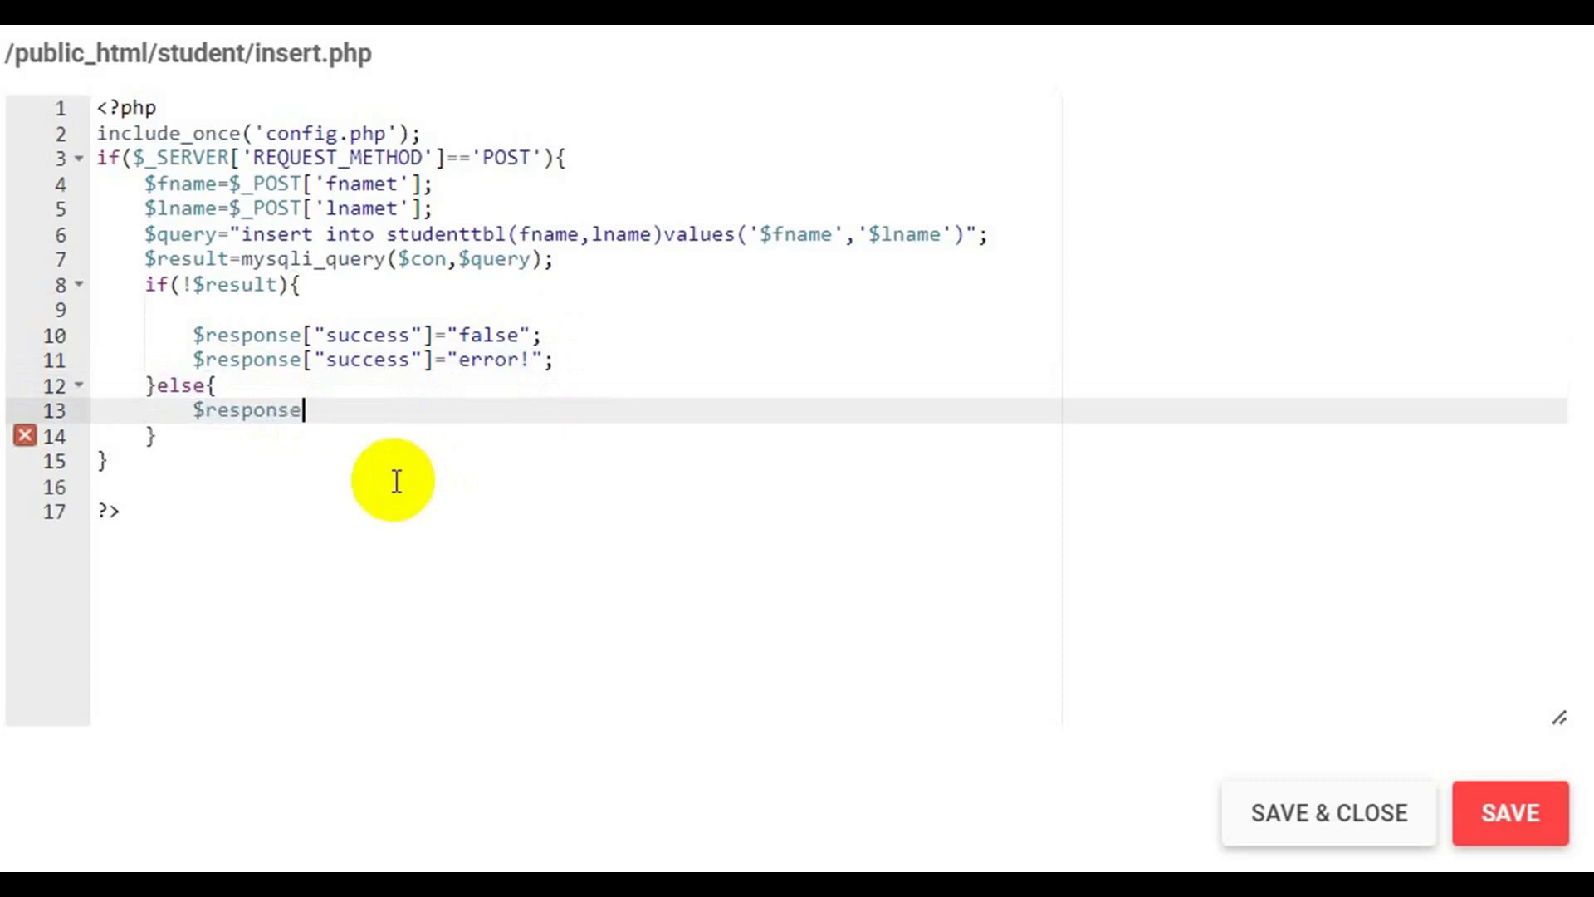
type("[\"")
type("succ")
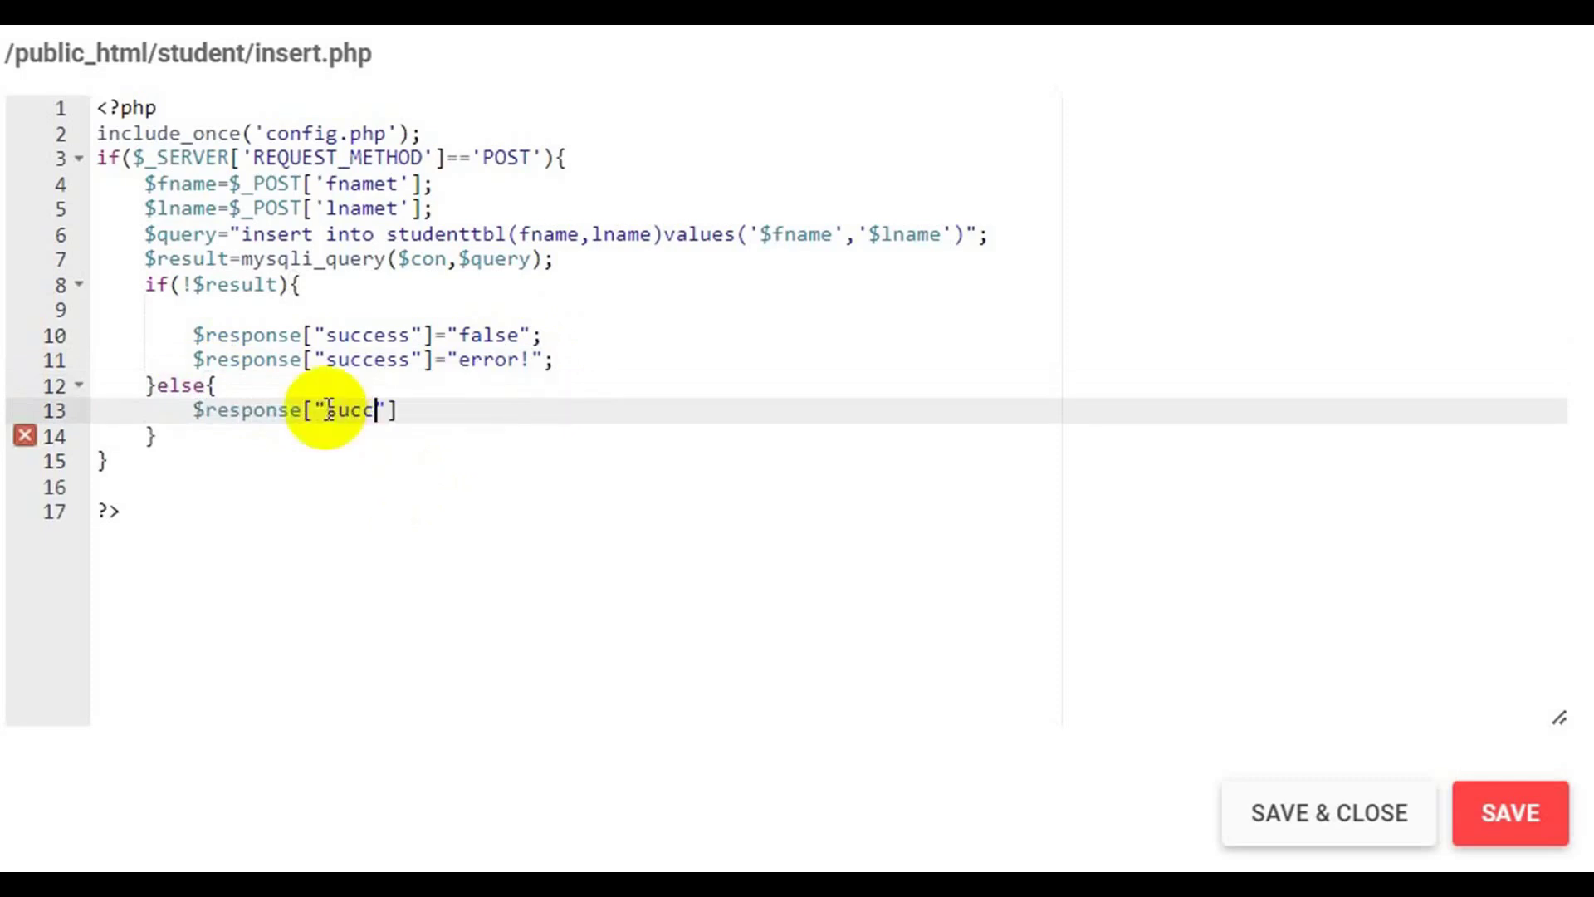
type("ess\"]=\"")
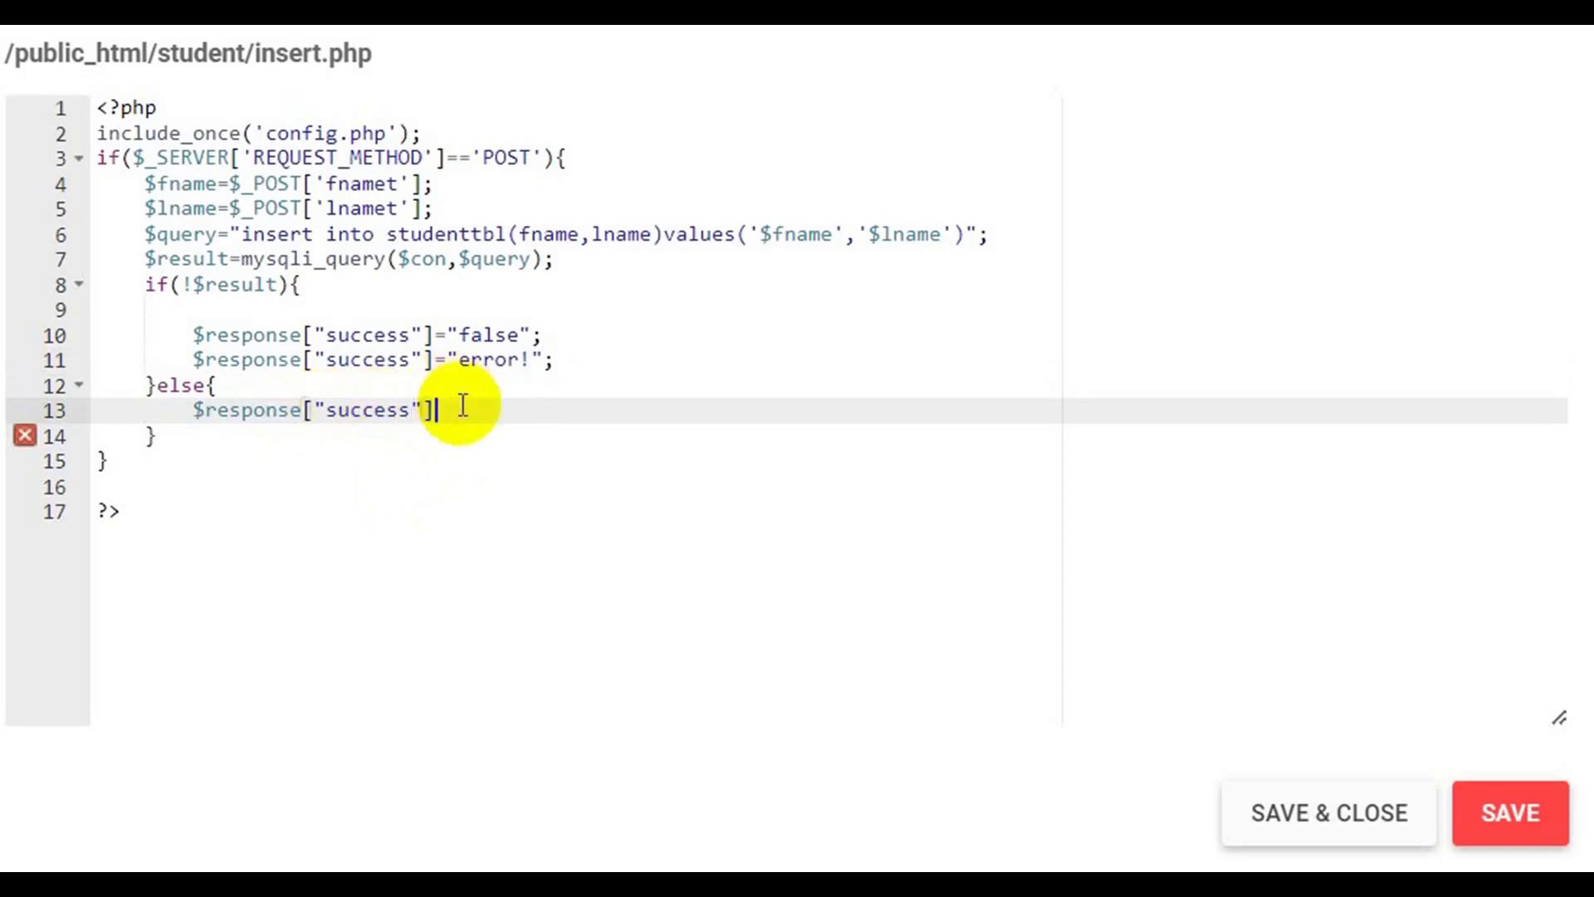
type("tru")
type("e\";")
Below it, add $response["message"]="success inserted";.
key("Return")
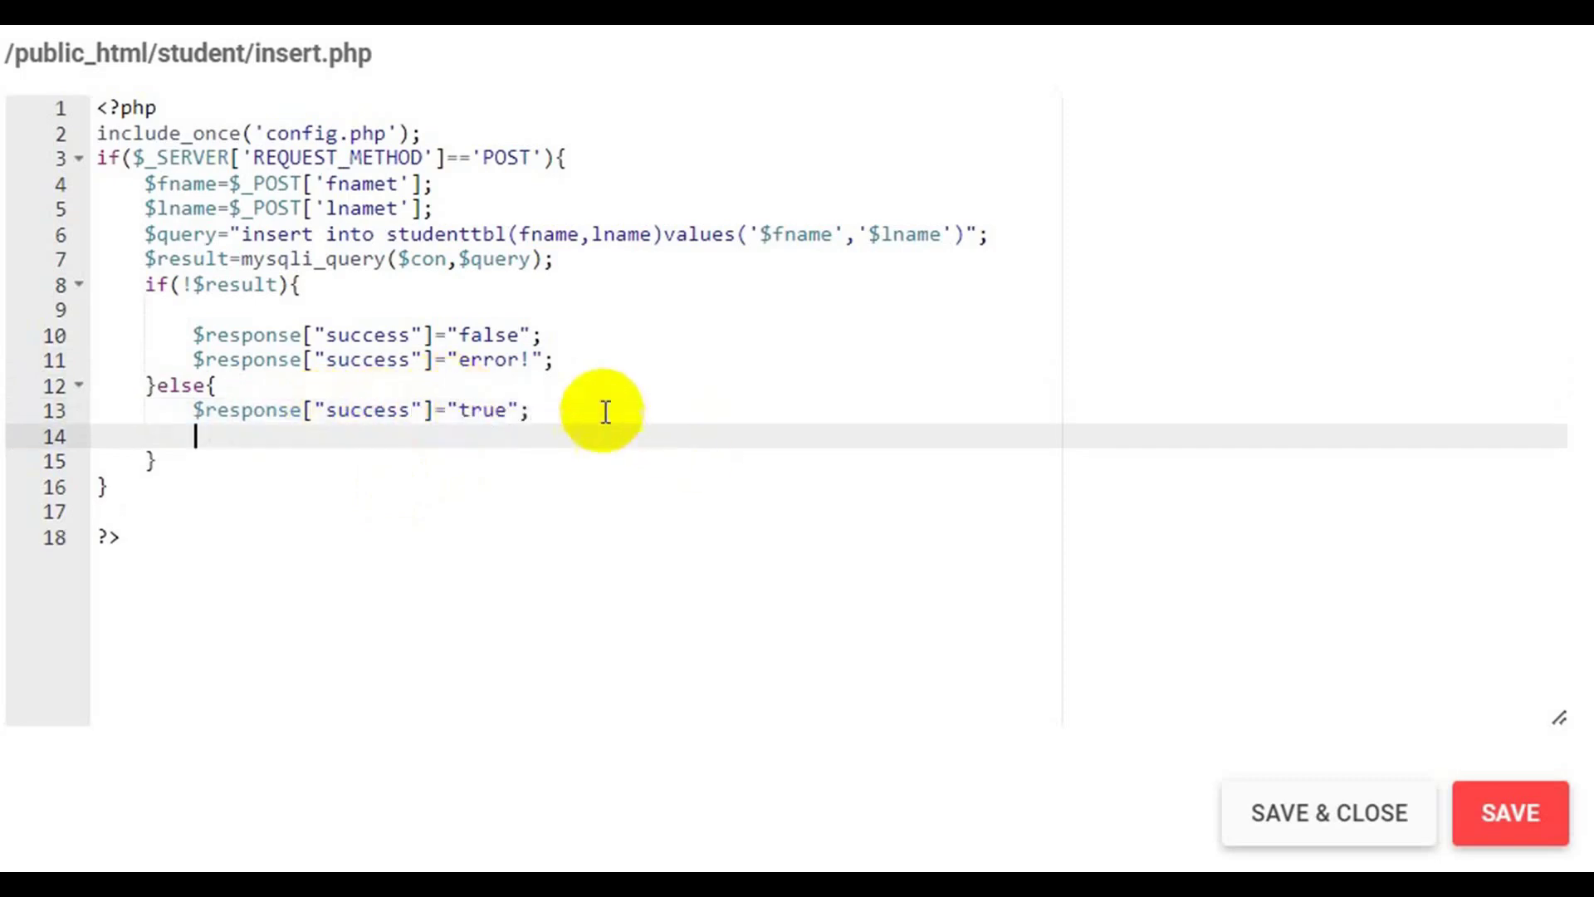
key("BackSpace")
type("resp")
type("onse[\"")
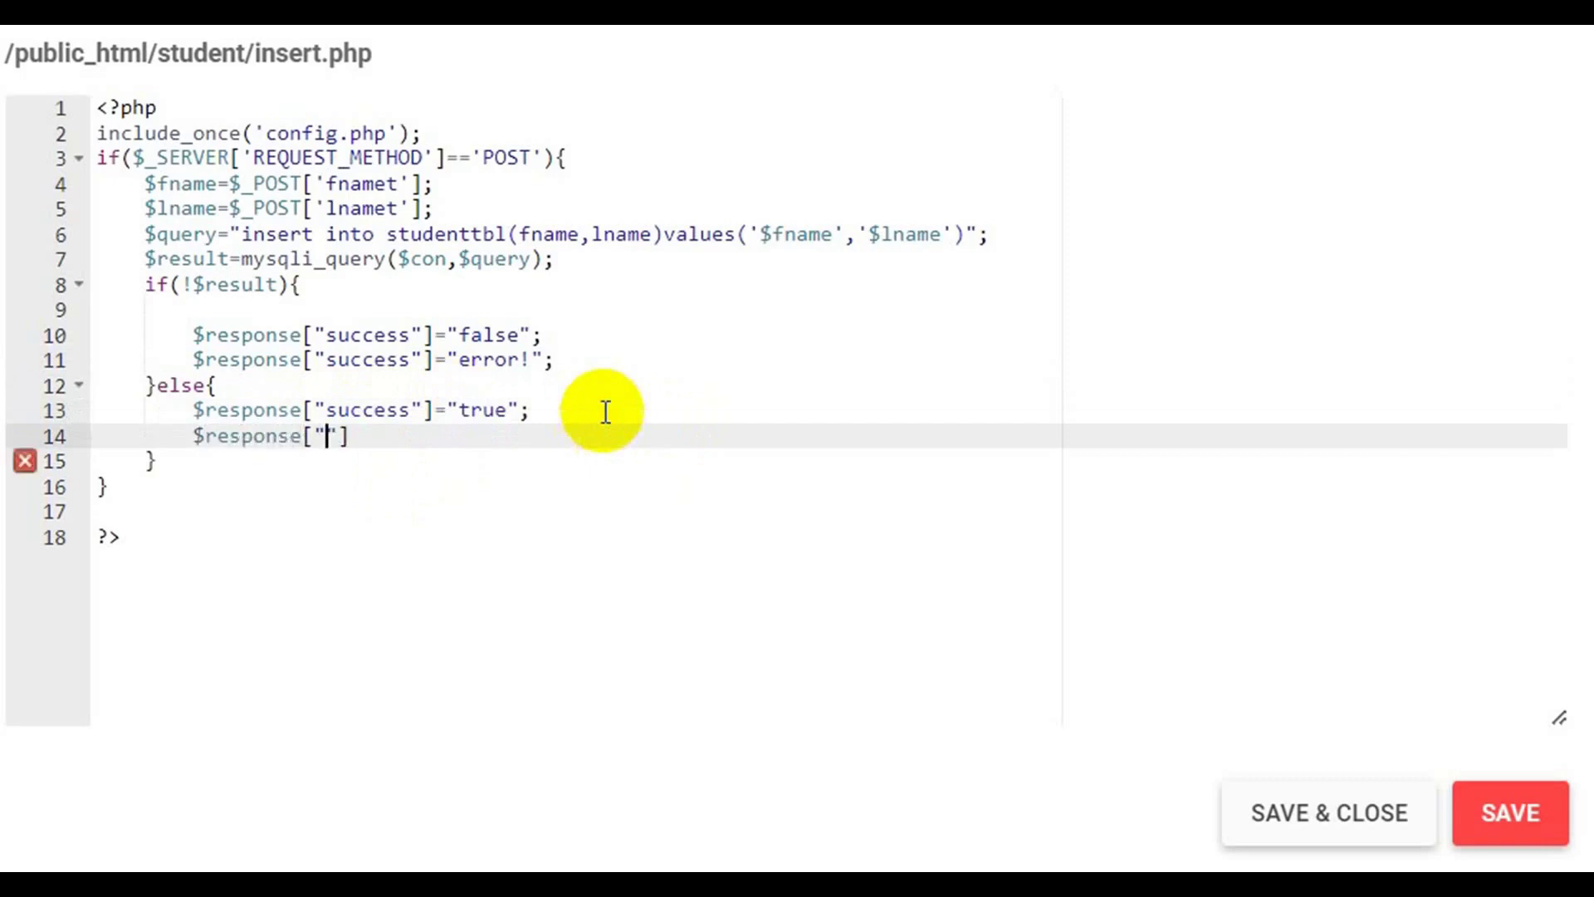
type("message")
left_click(508, 445)
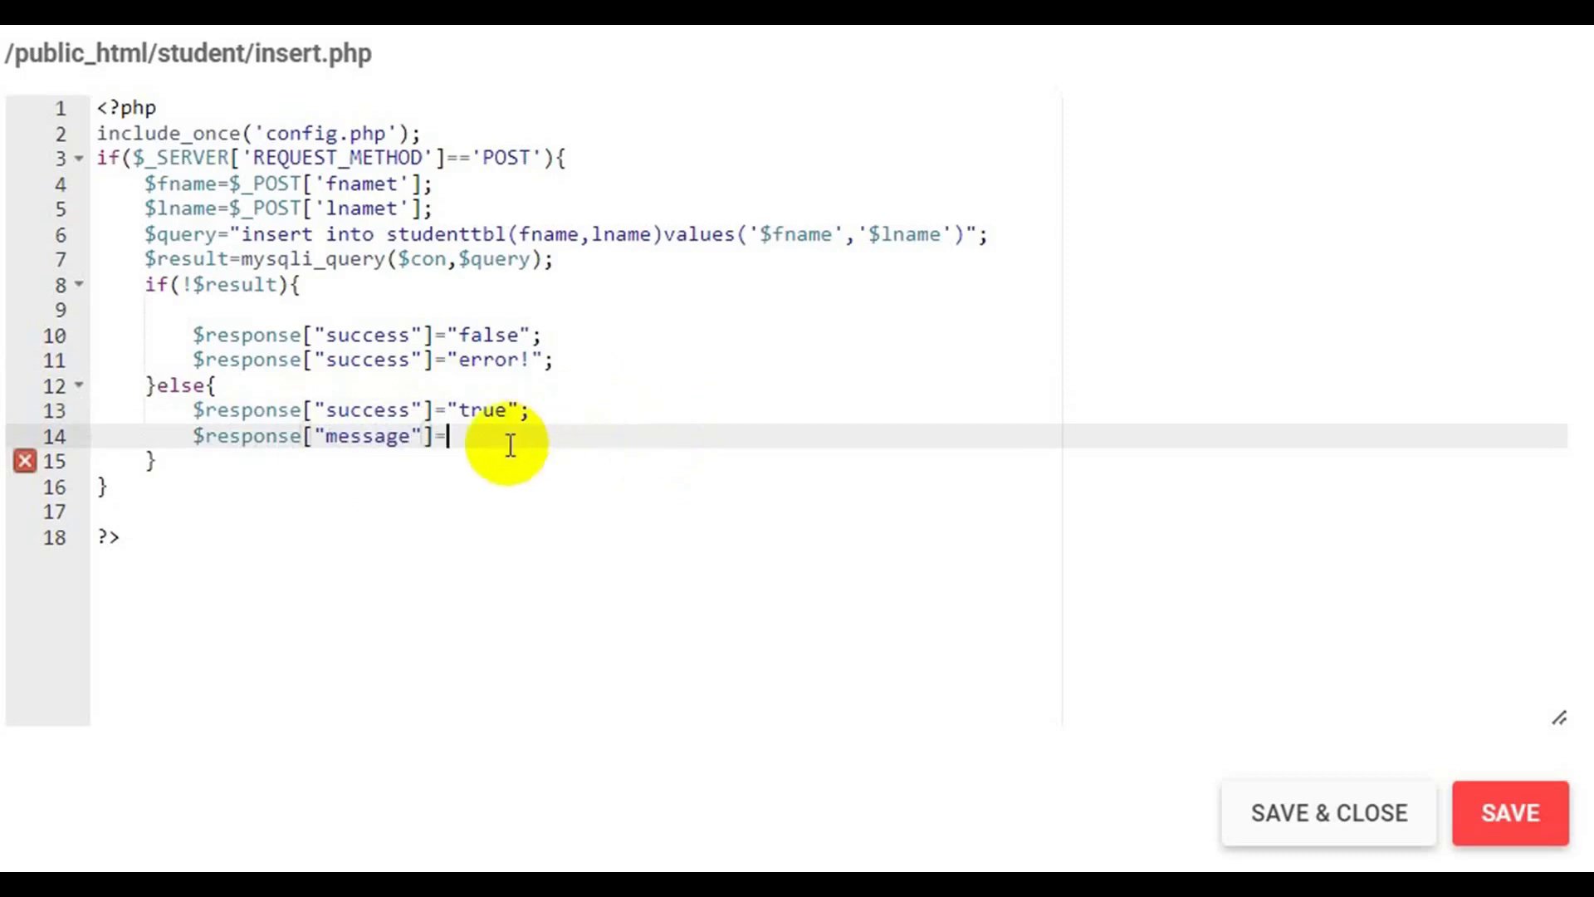
type("succ")
type("ess i")
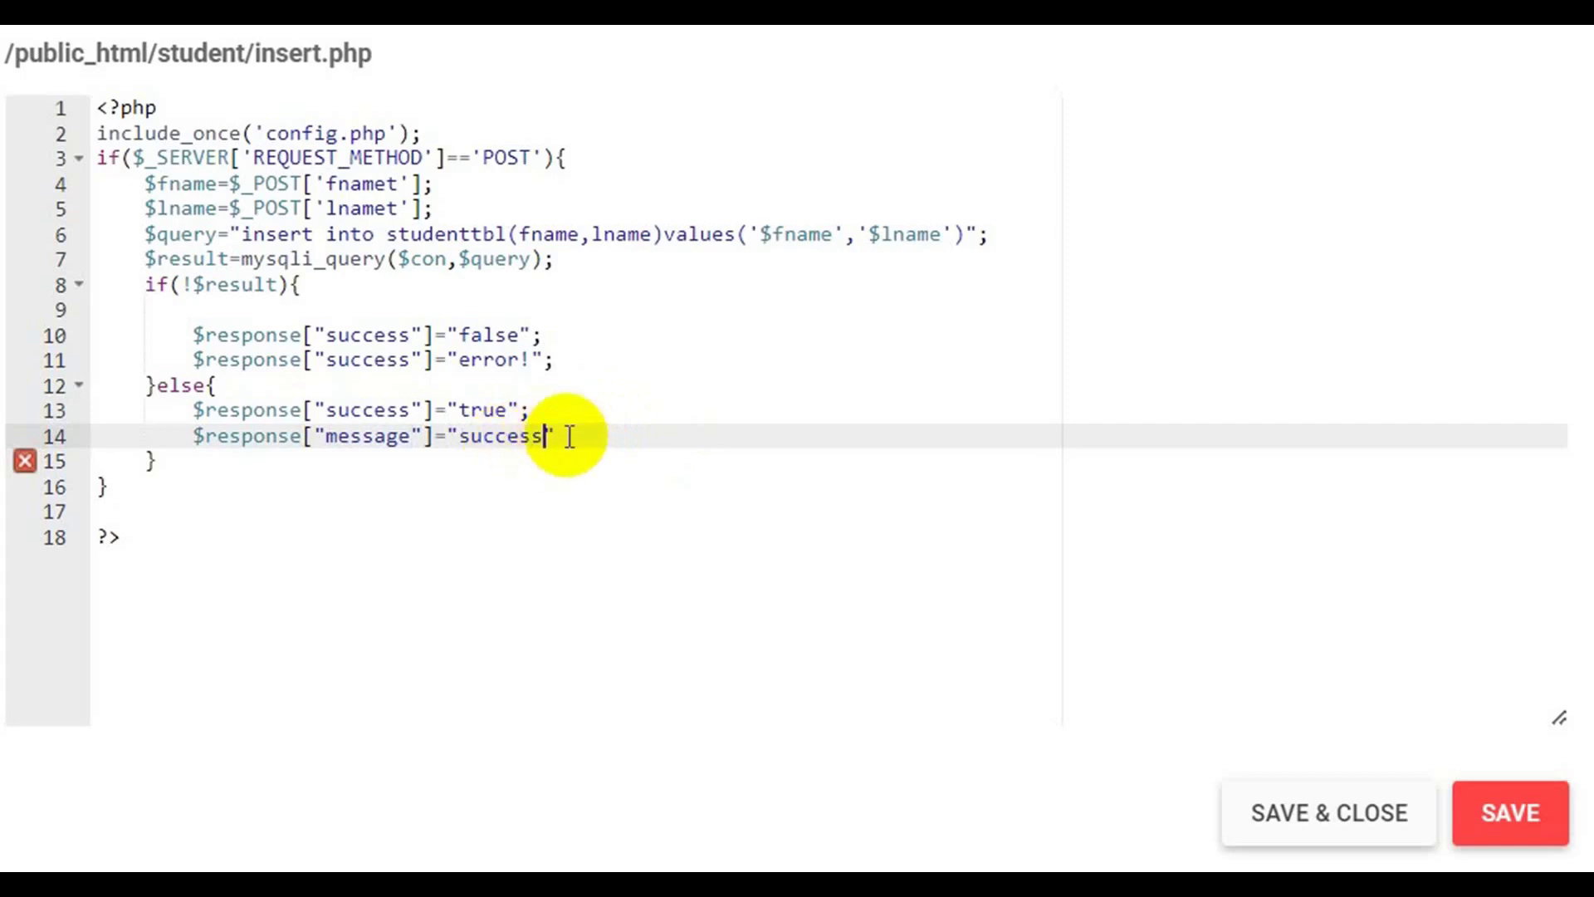
type("nserted")
left_click(724, 430)
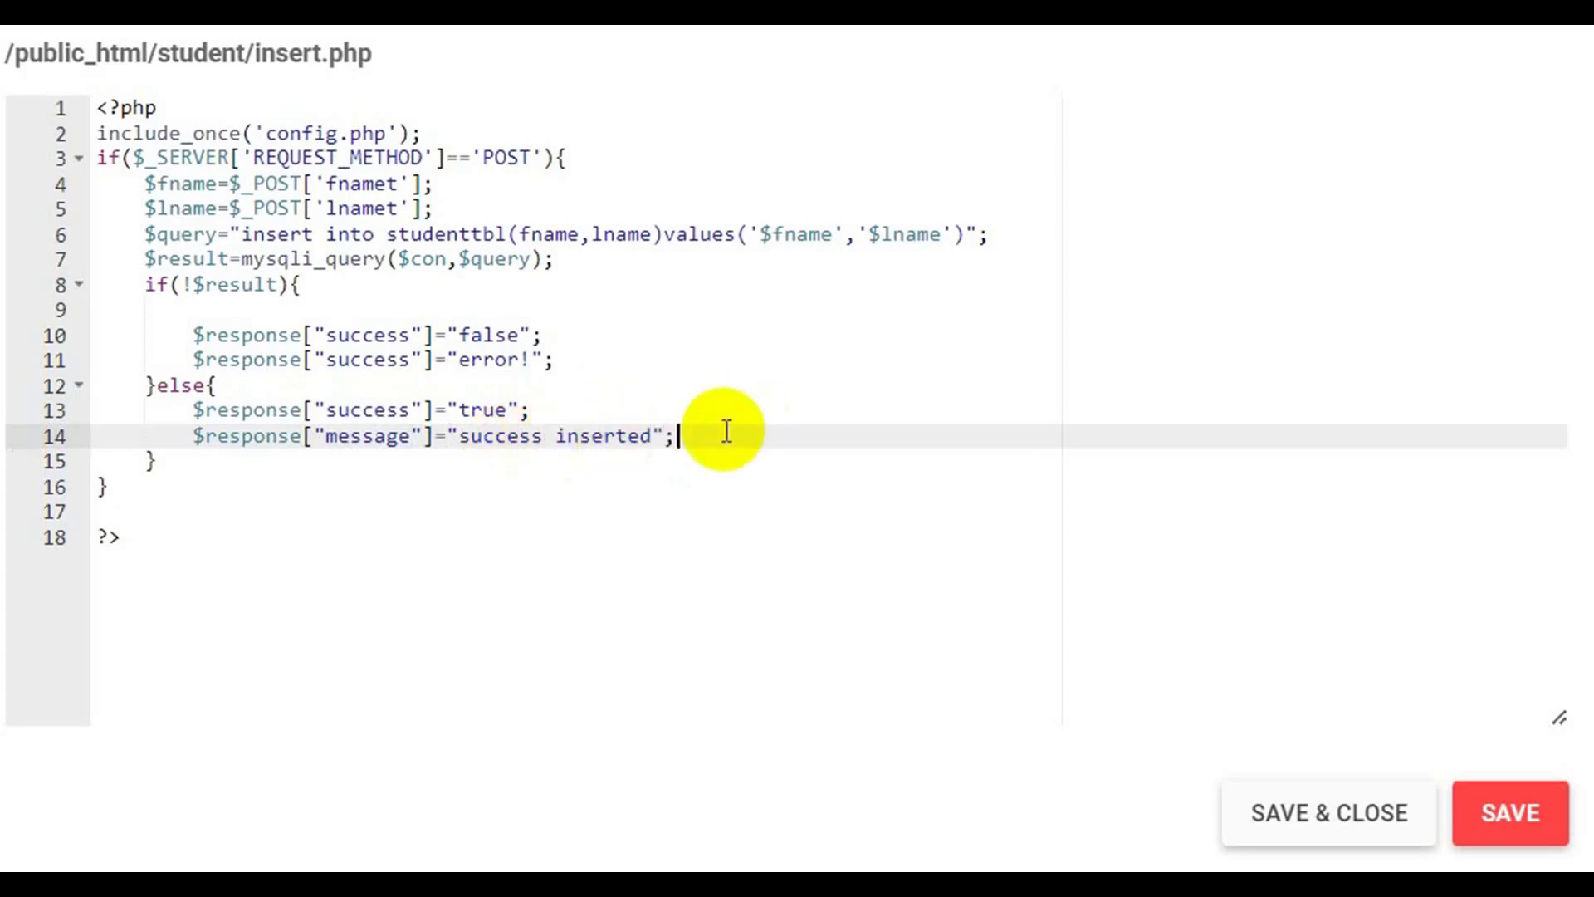
Rename line 11's "success" key to "message" for the error text.
double_click(366, 359)
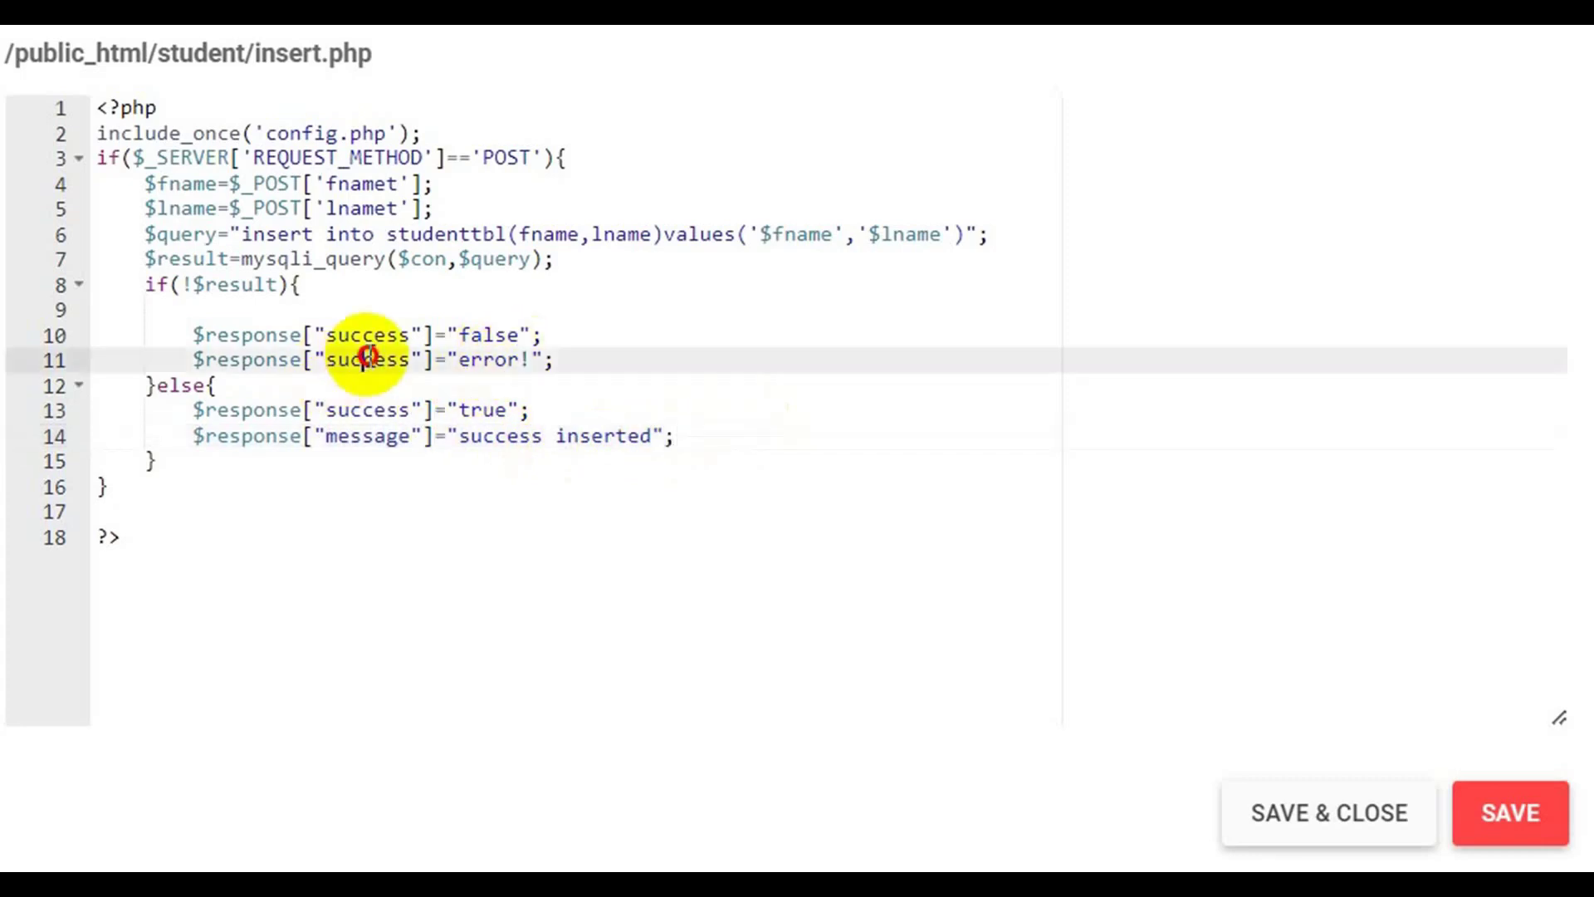
type("message")
left_click(301, 485)
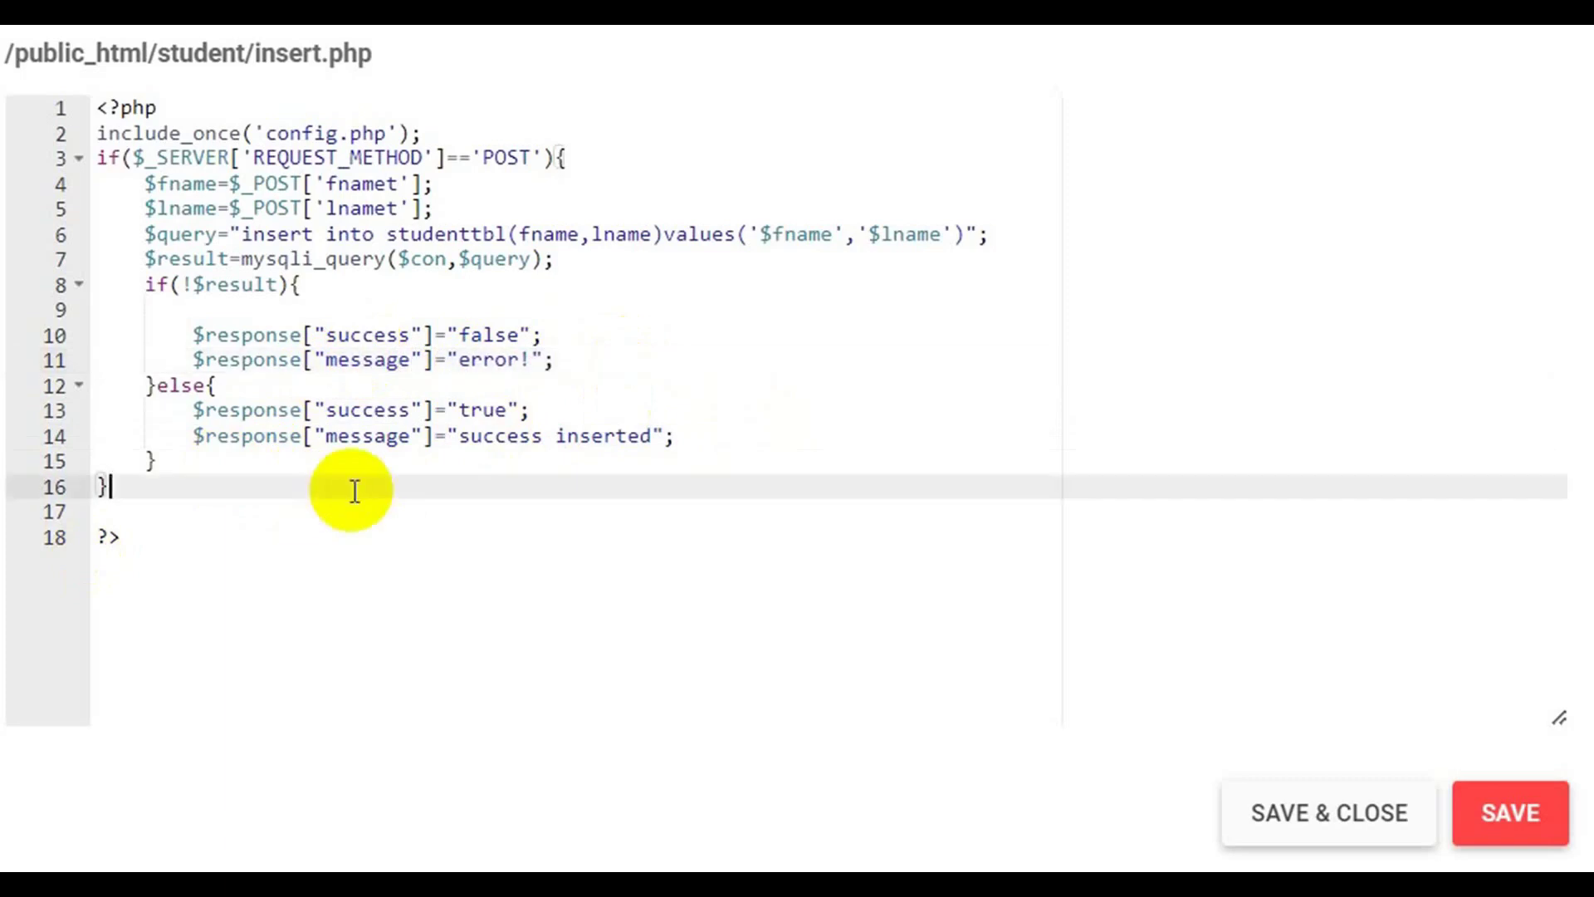
left_click(581, 367)
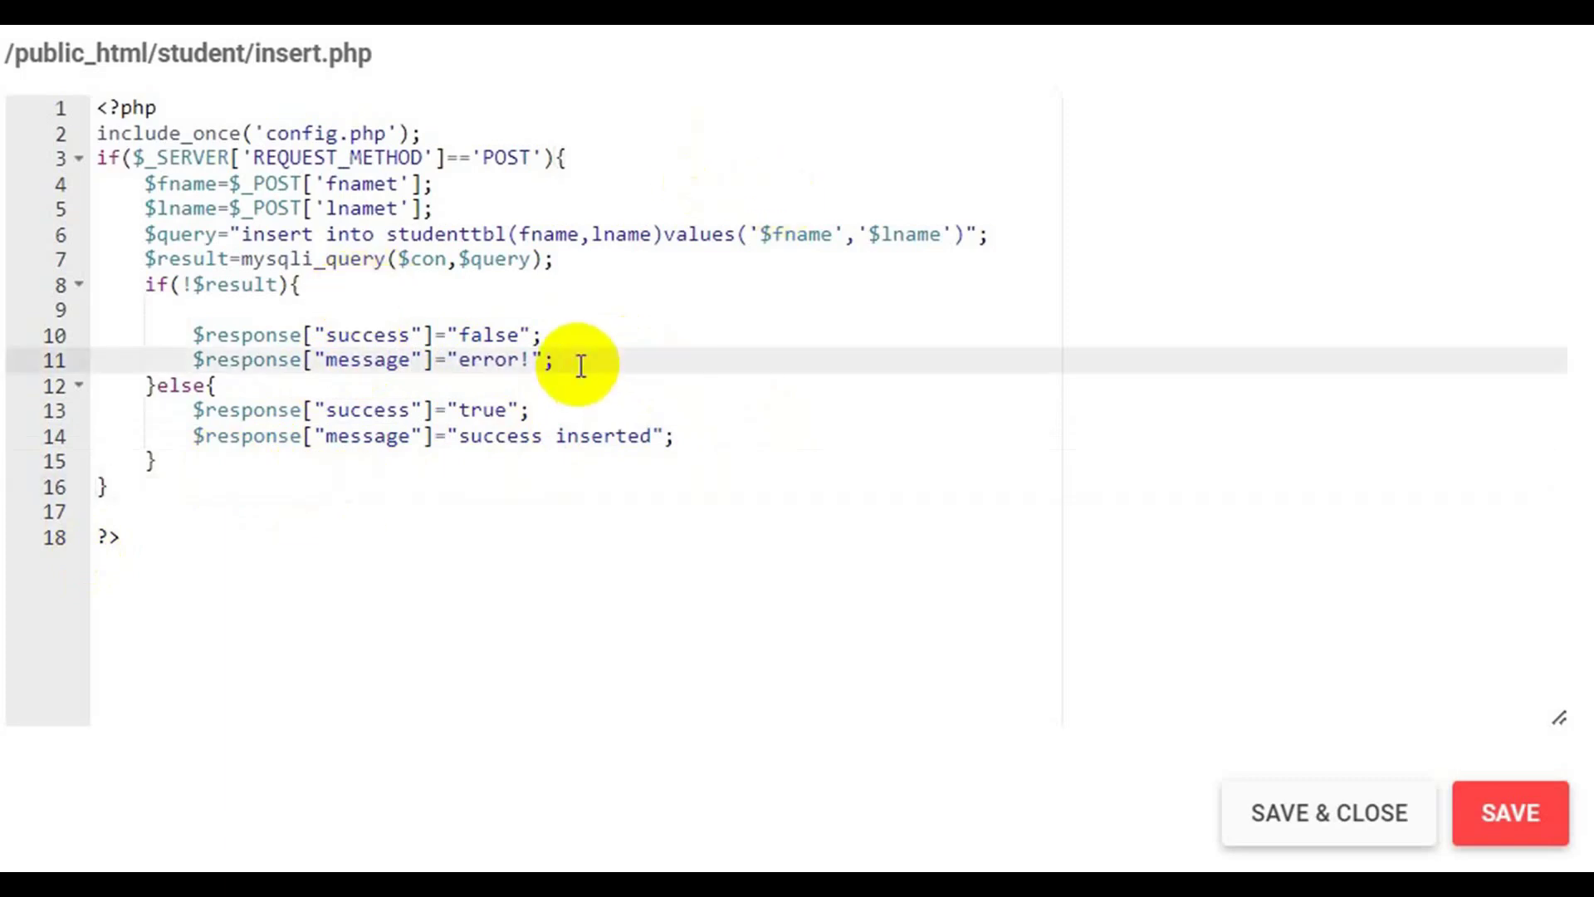
Add echo json_encode($response); and mysqli_close($con); to the error branch of insert.php.
key("Return")
type("echo json_")
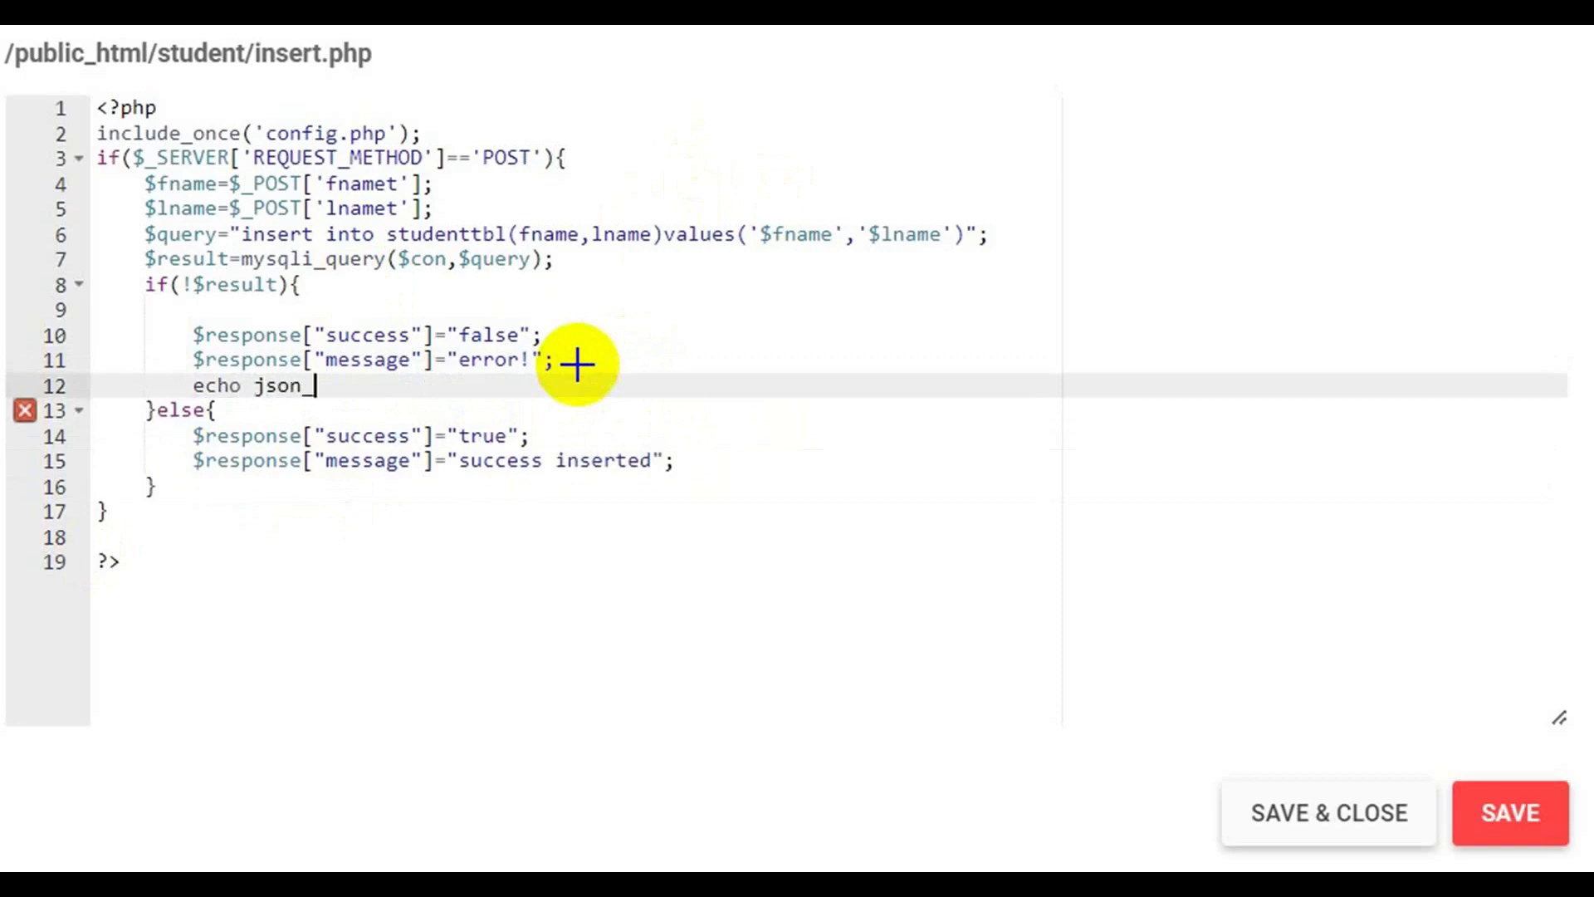
type("encode")
type("($")
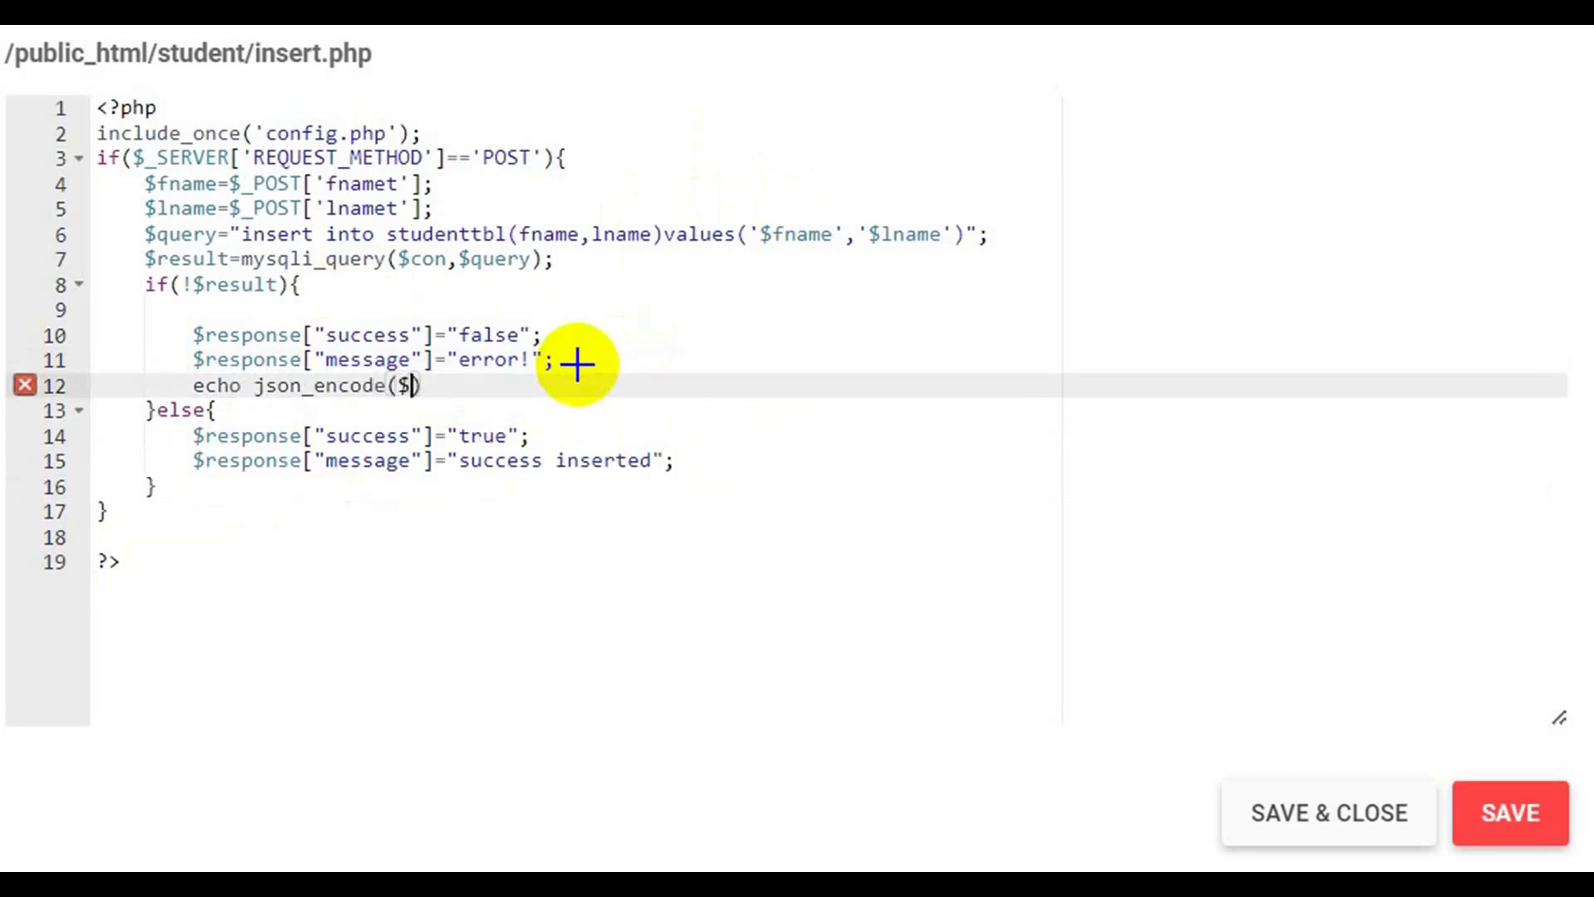
type("response")
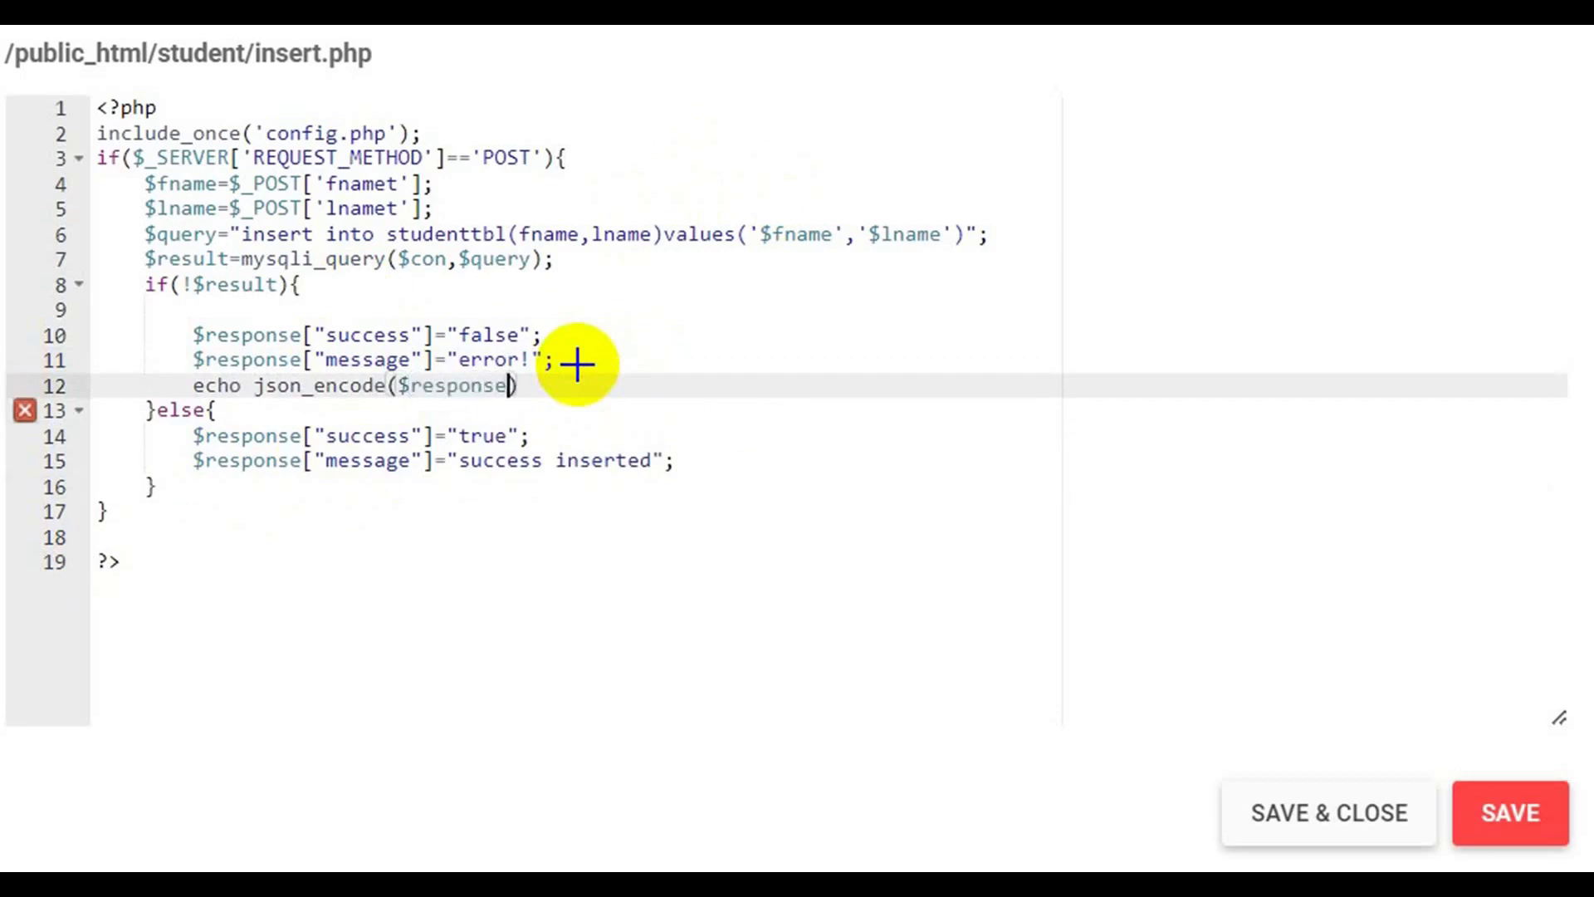
left_click(584, 384)
type(";")
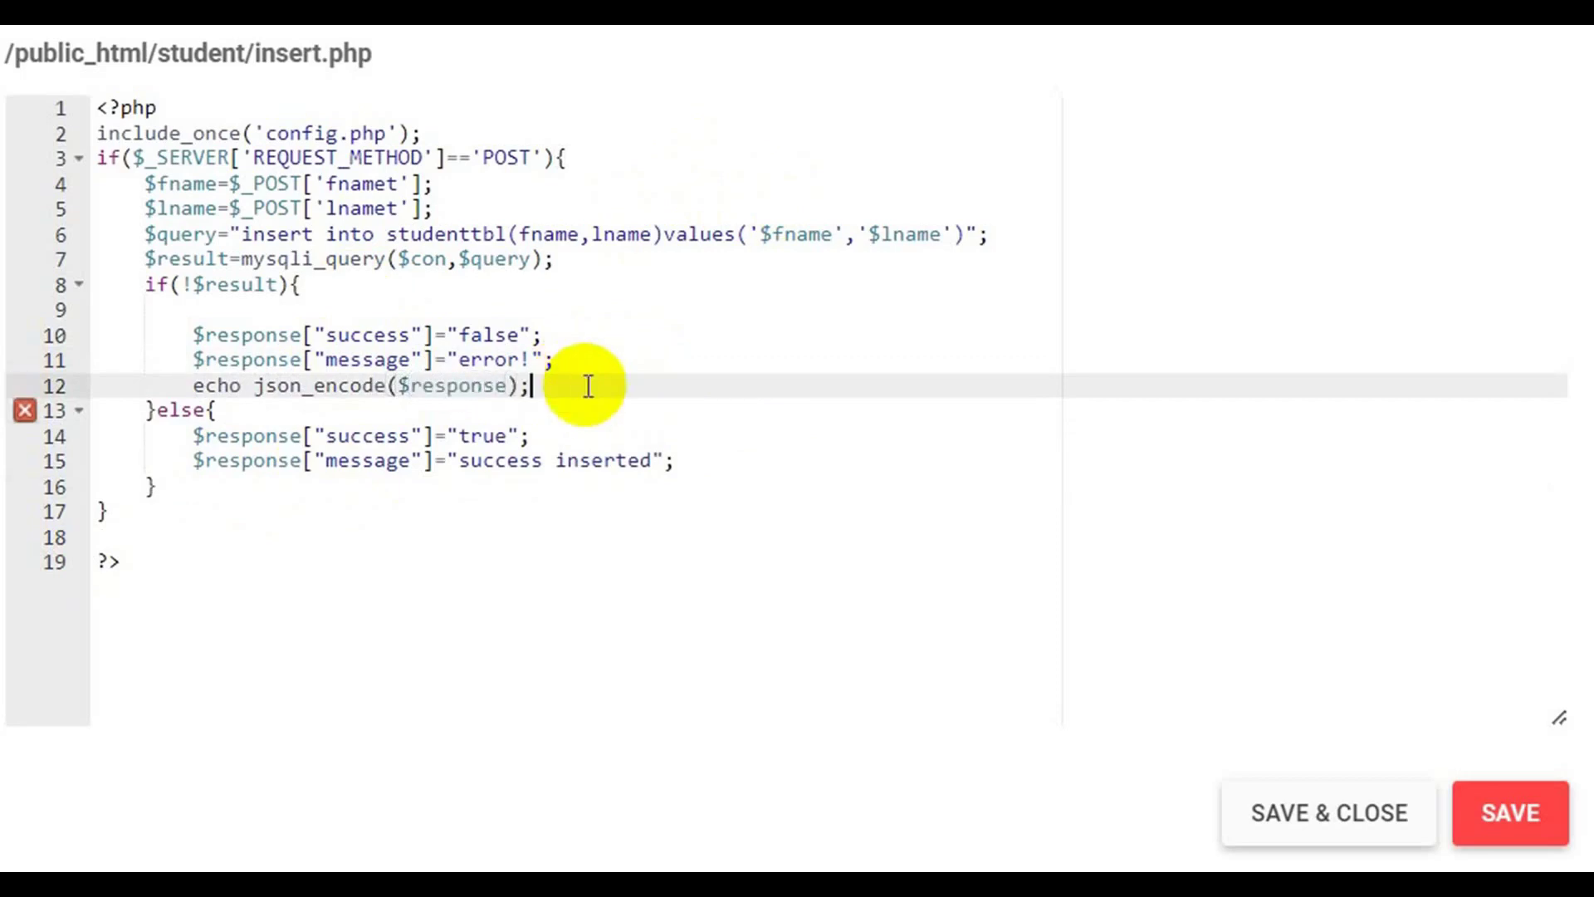
key("Return")
type("mysq")
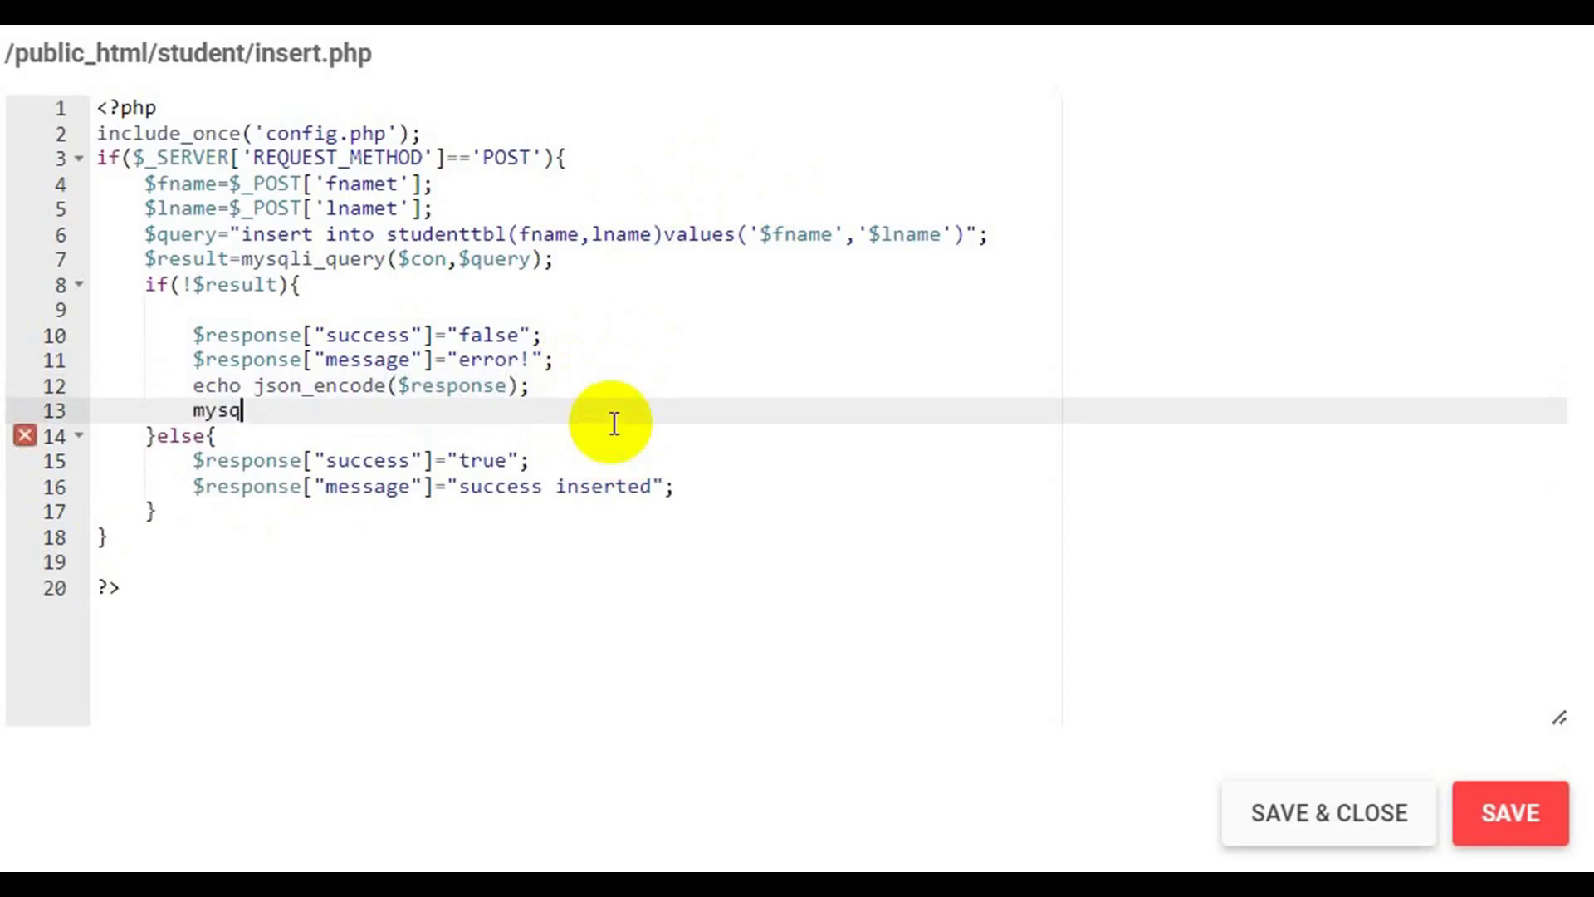
type("li_close(")
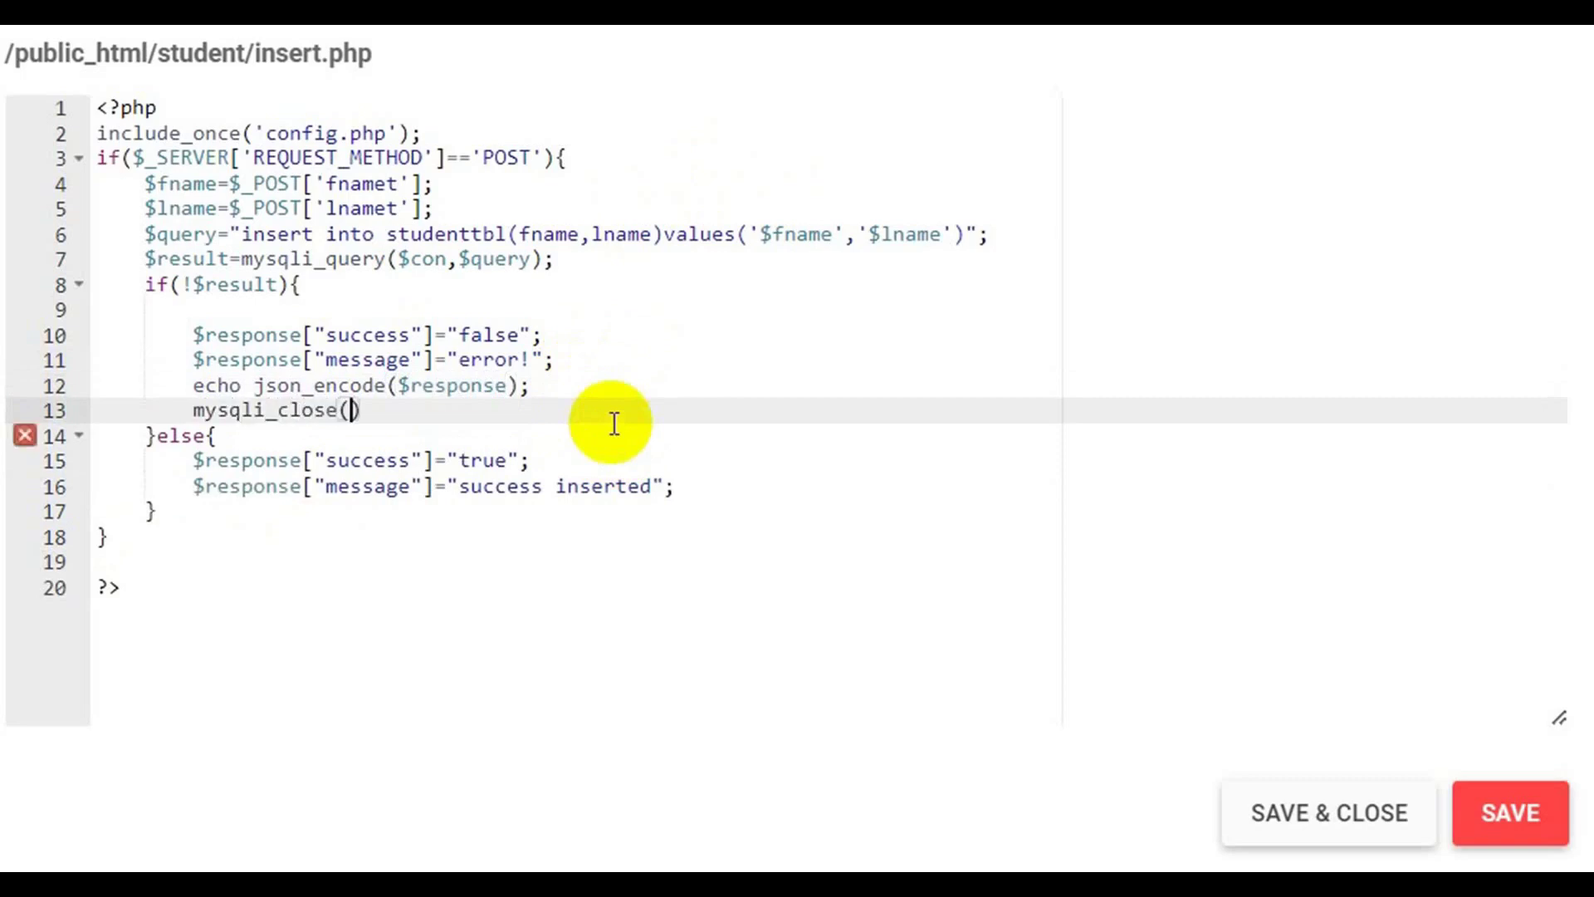
type("$conn")
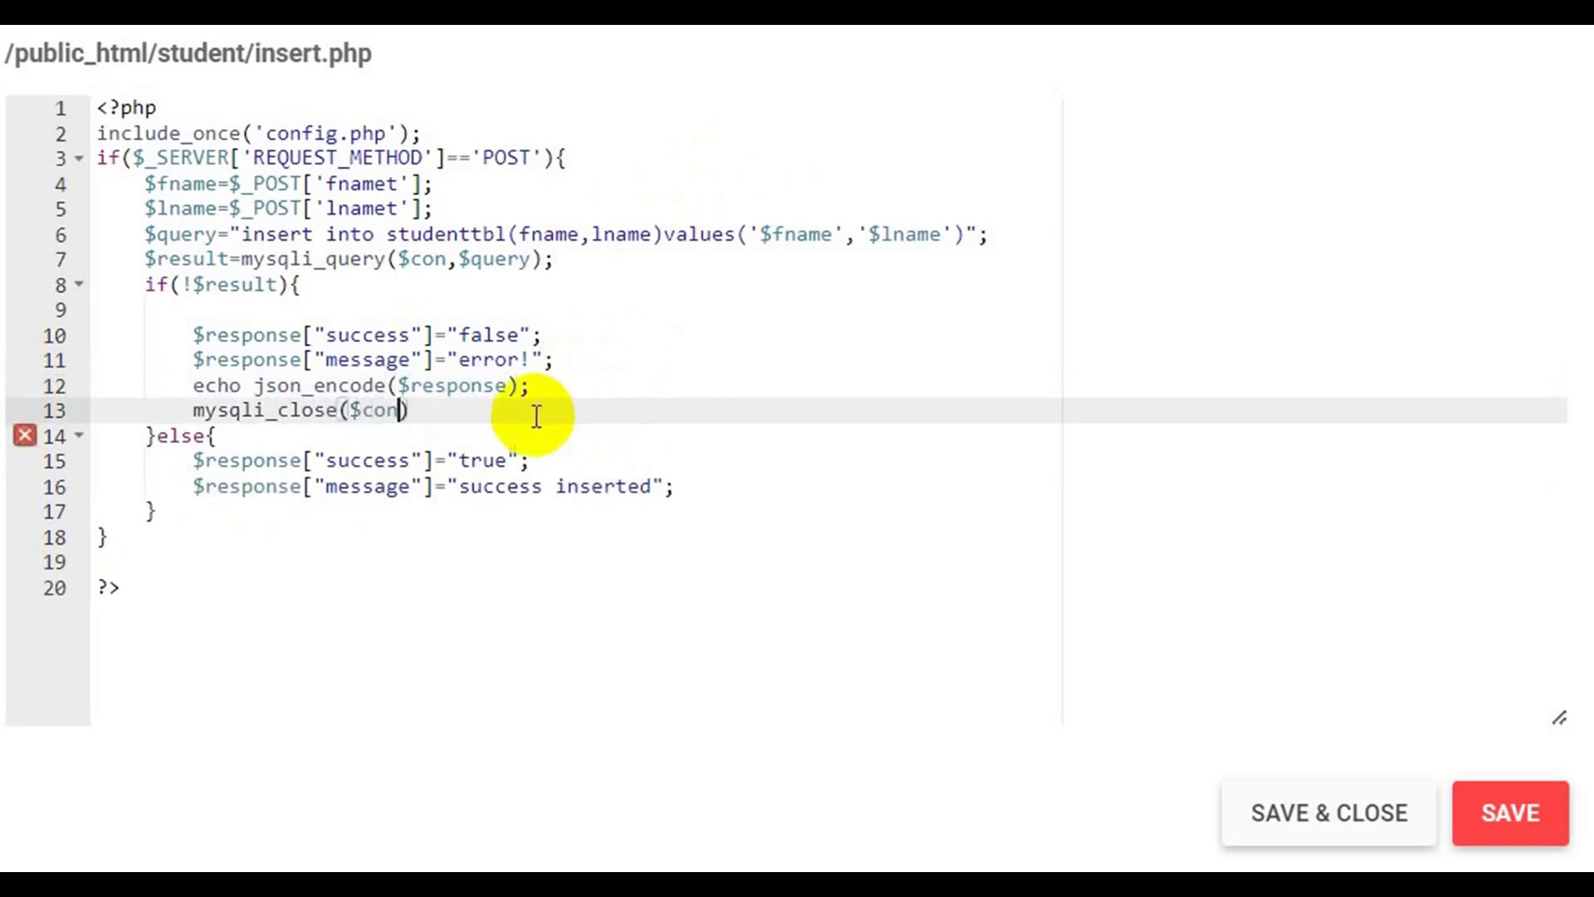
key("BackSpace")
key("Right")
type(";")
left_click_drag(422, 410, 192, 385)
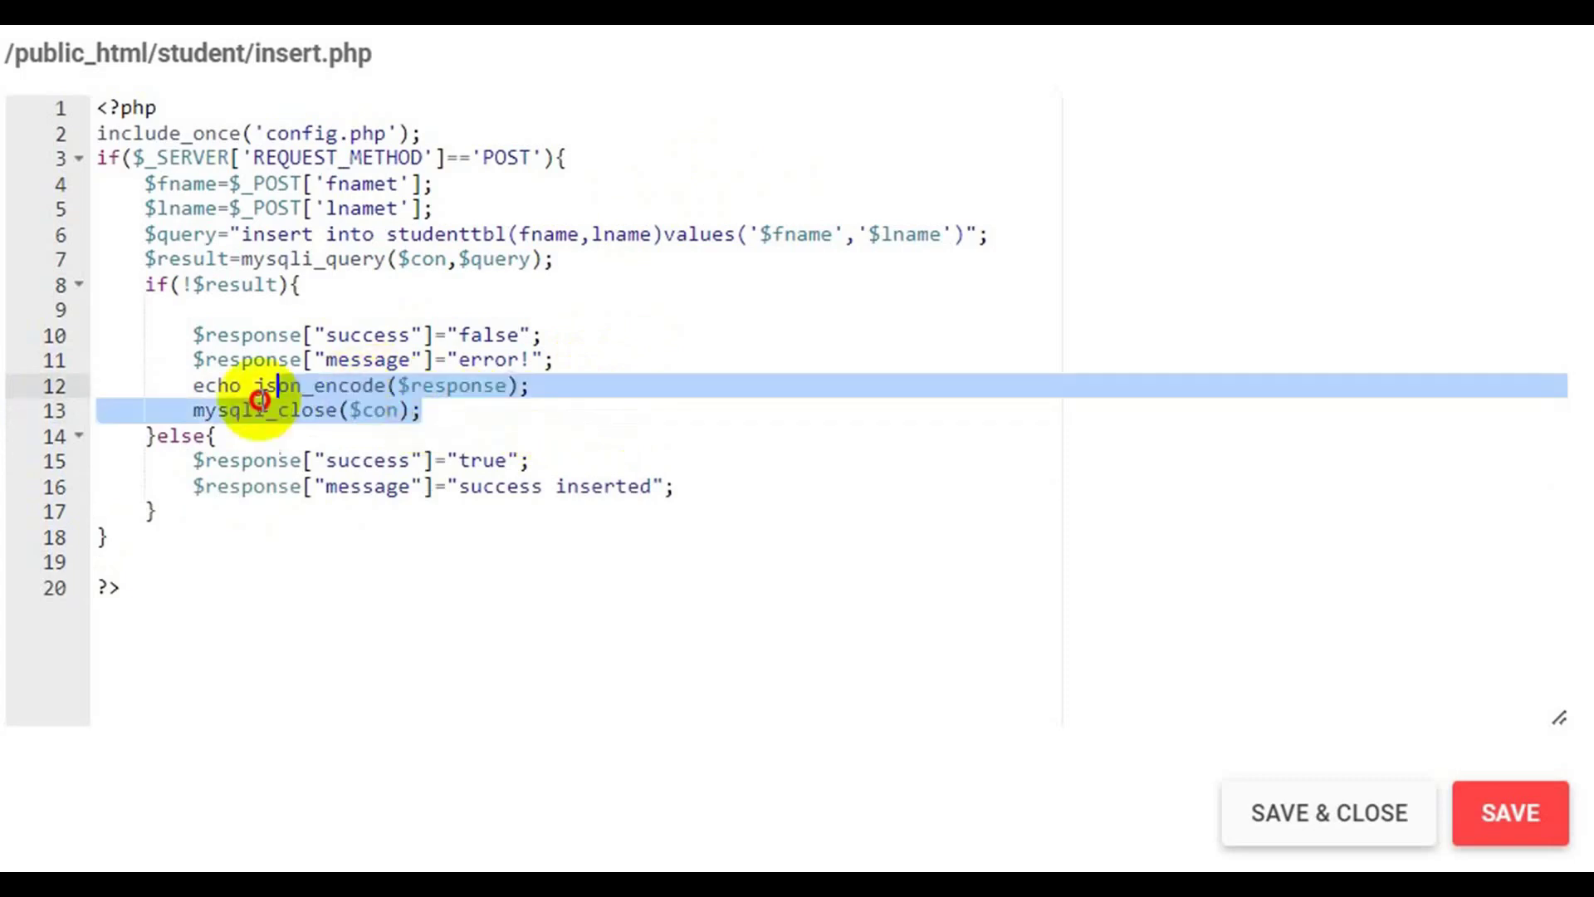
Add the same JSON echo and mysqli_close($con); to the success branch, then save insert.php.
left_click(693, 488)
key("Return")
type("$")
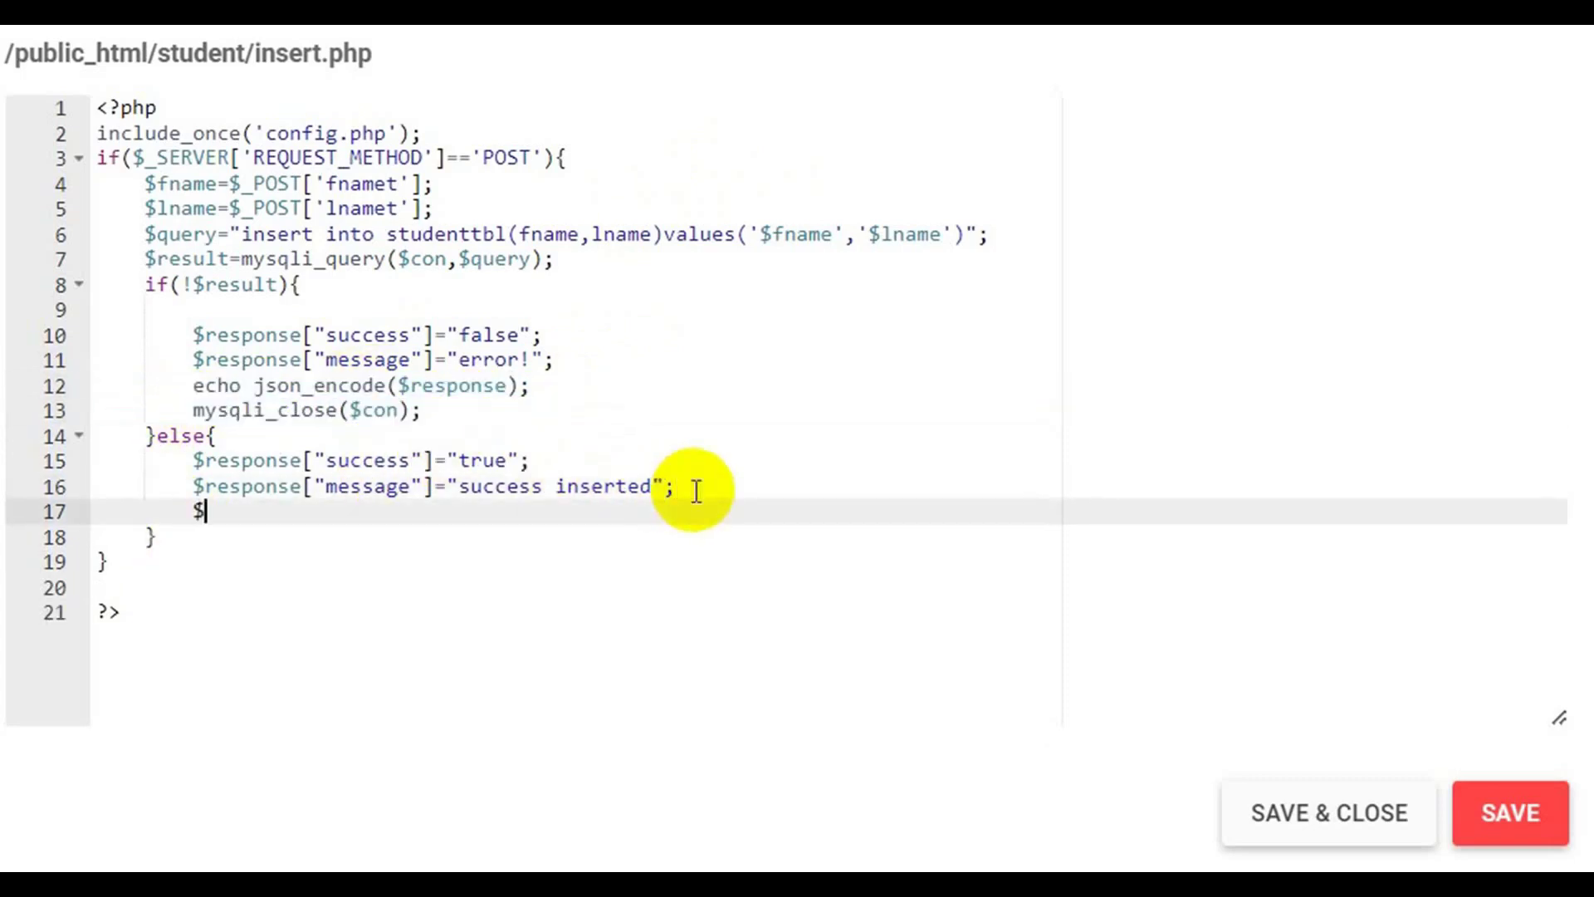
type("c")
type("cho ")
type("json_e")
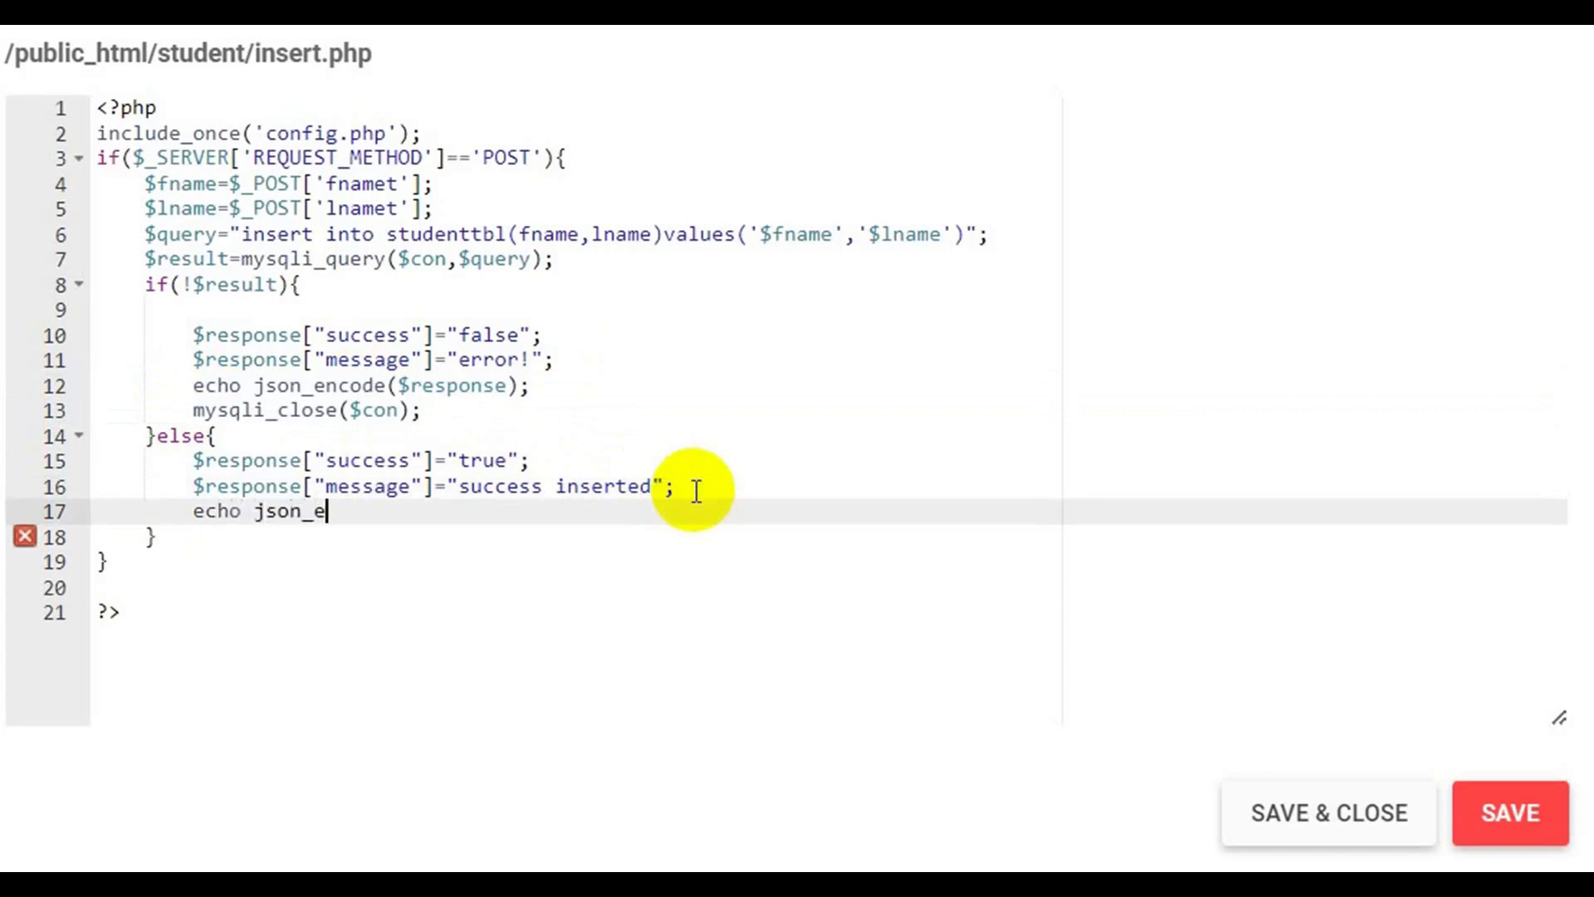
type("ncode")
type("($respo")
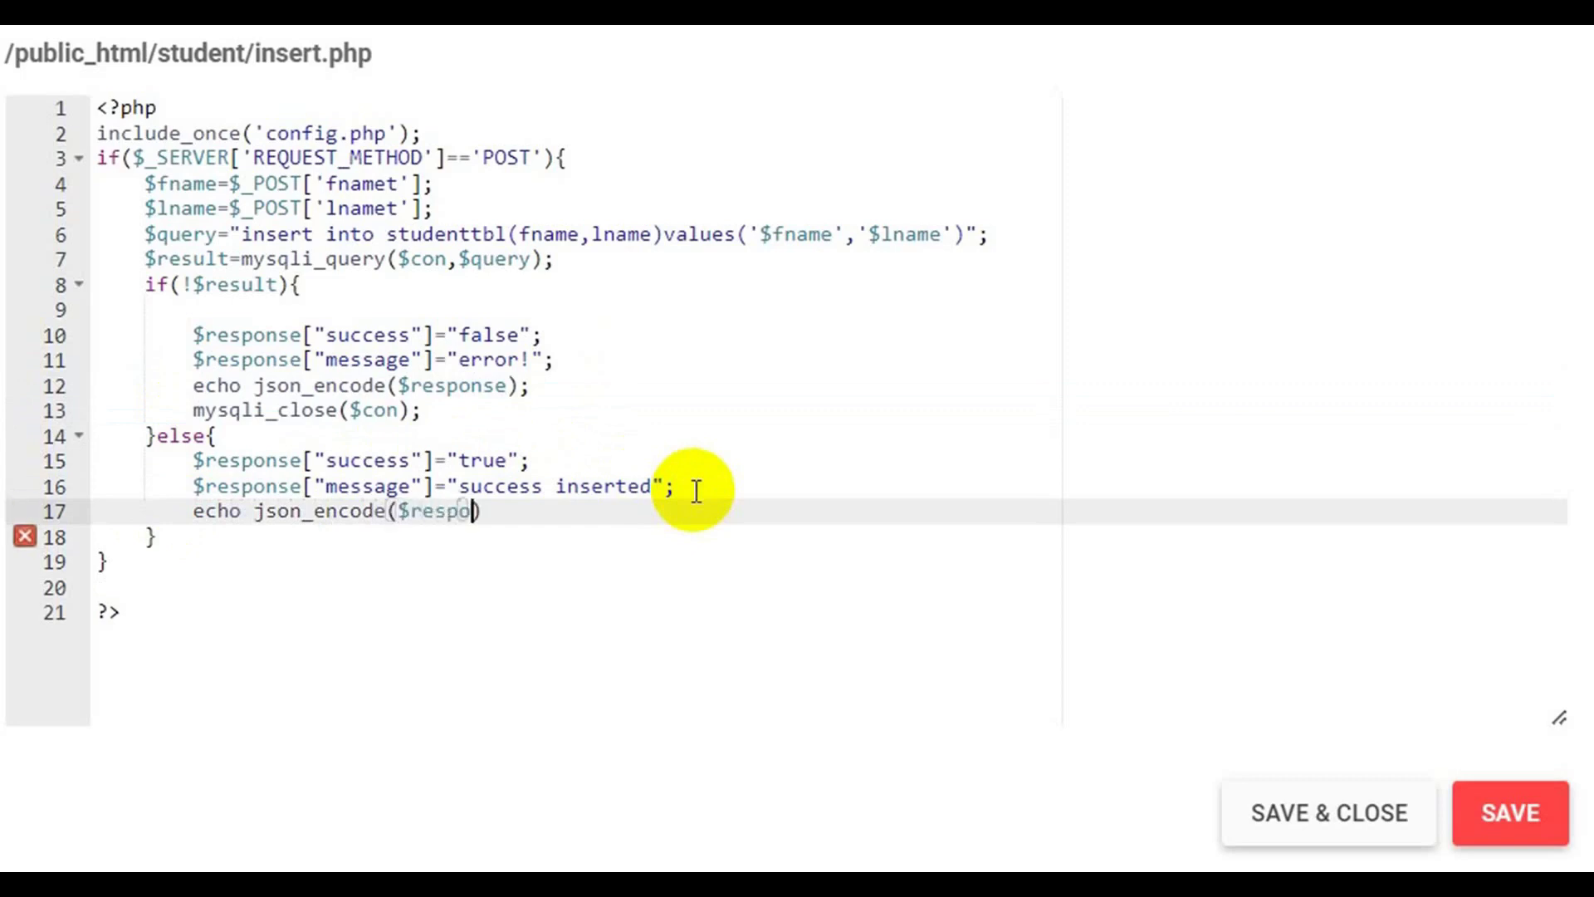
type("nse")
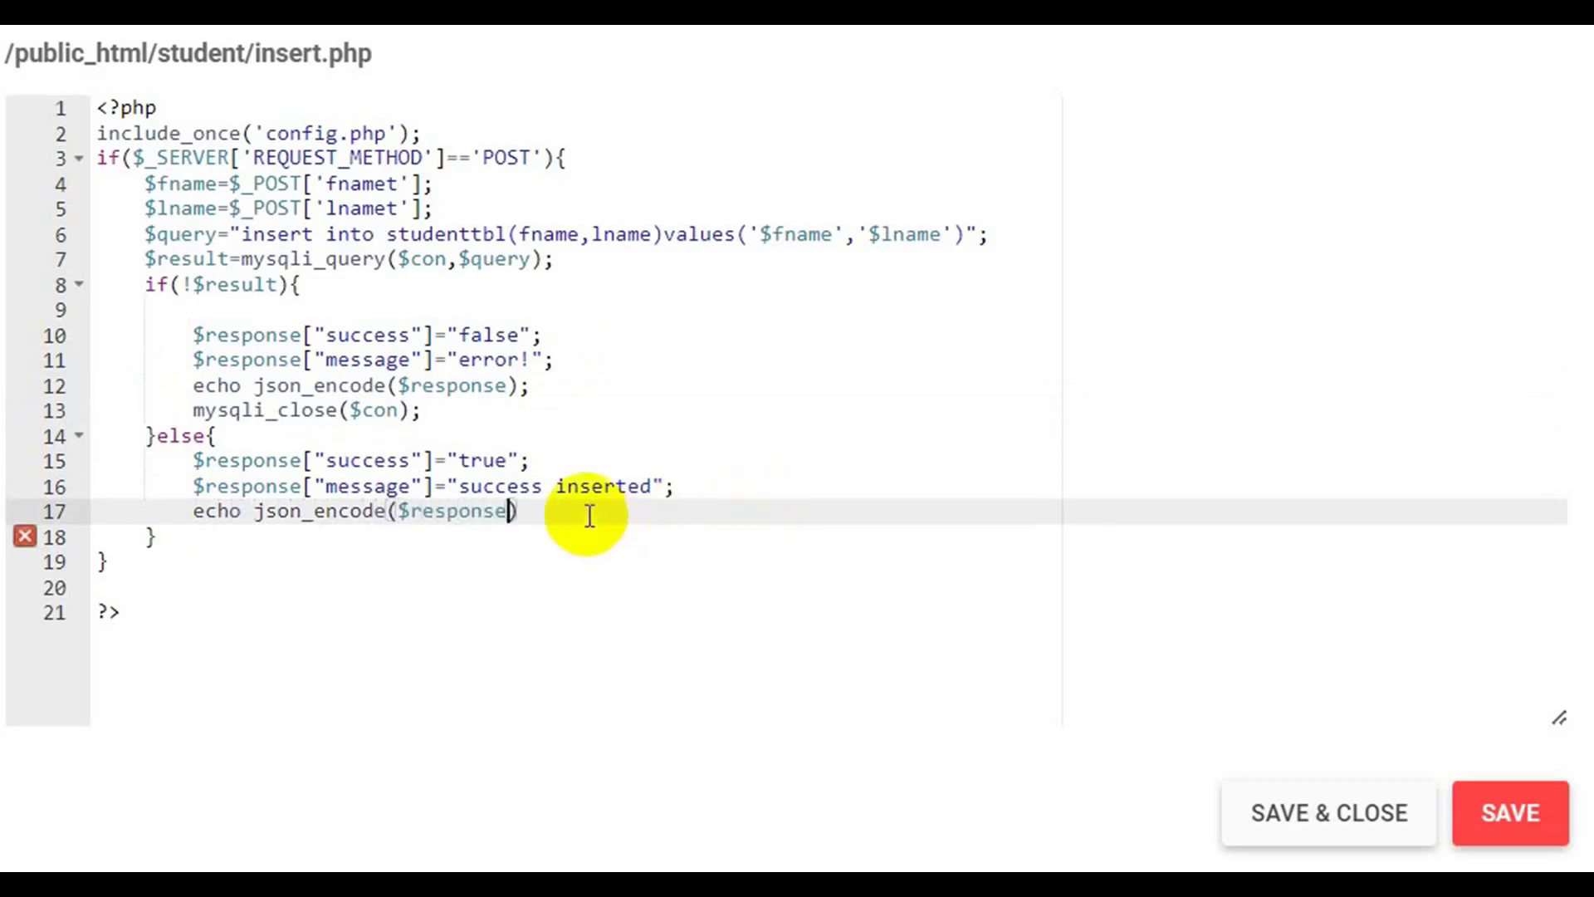
type(");")
key("Return")
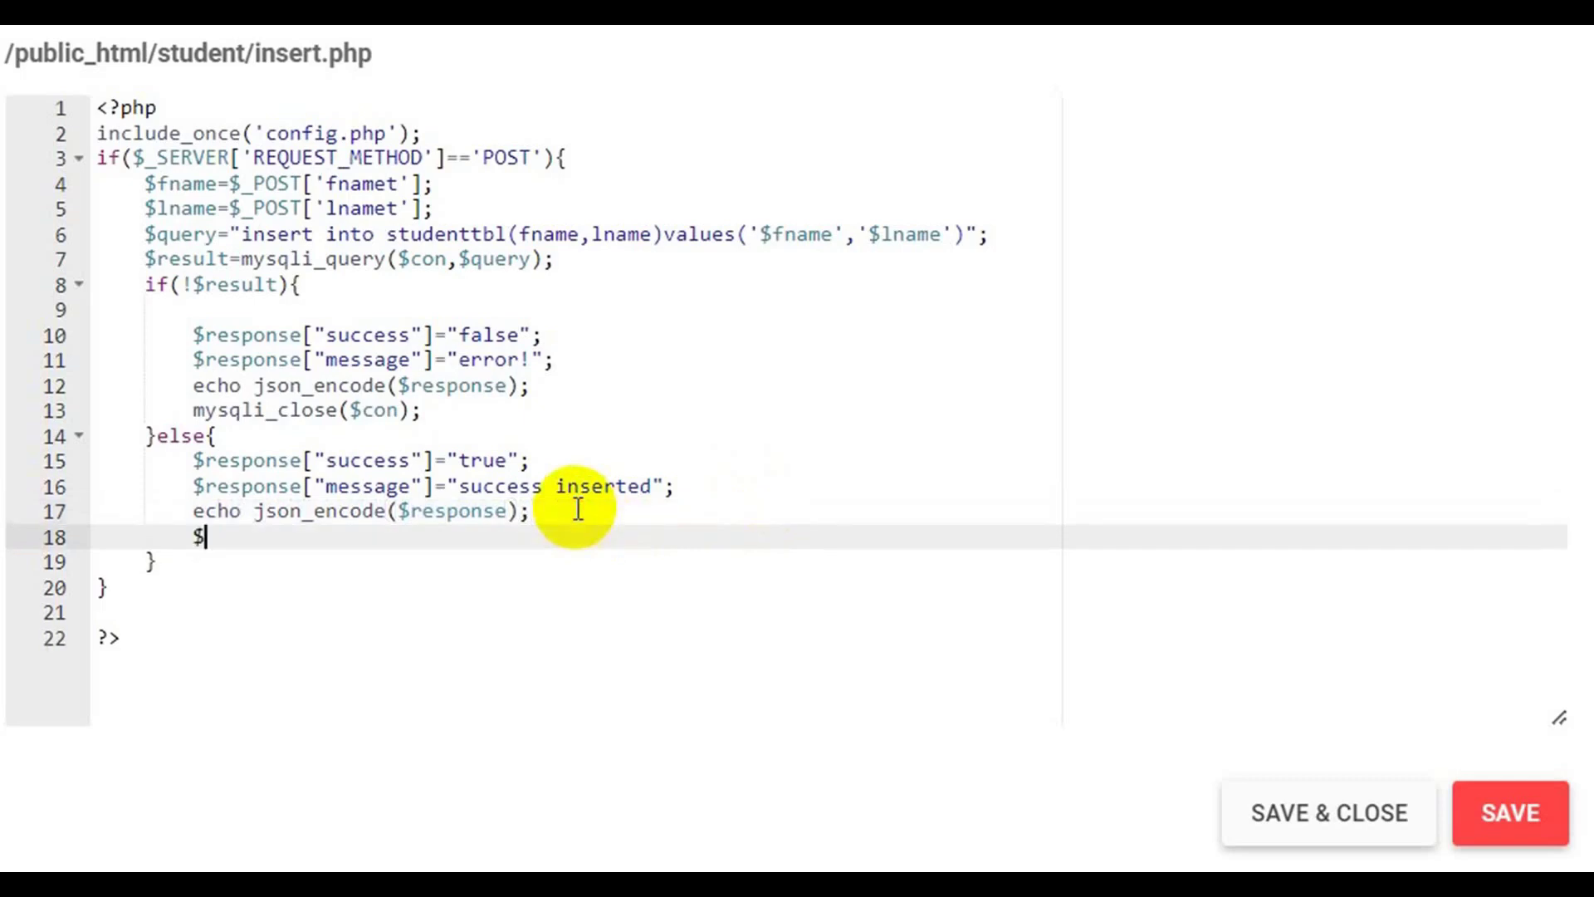
type("mysqli")
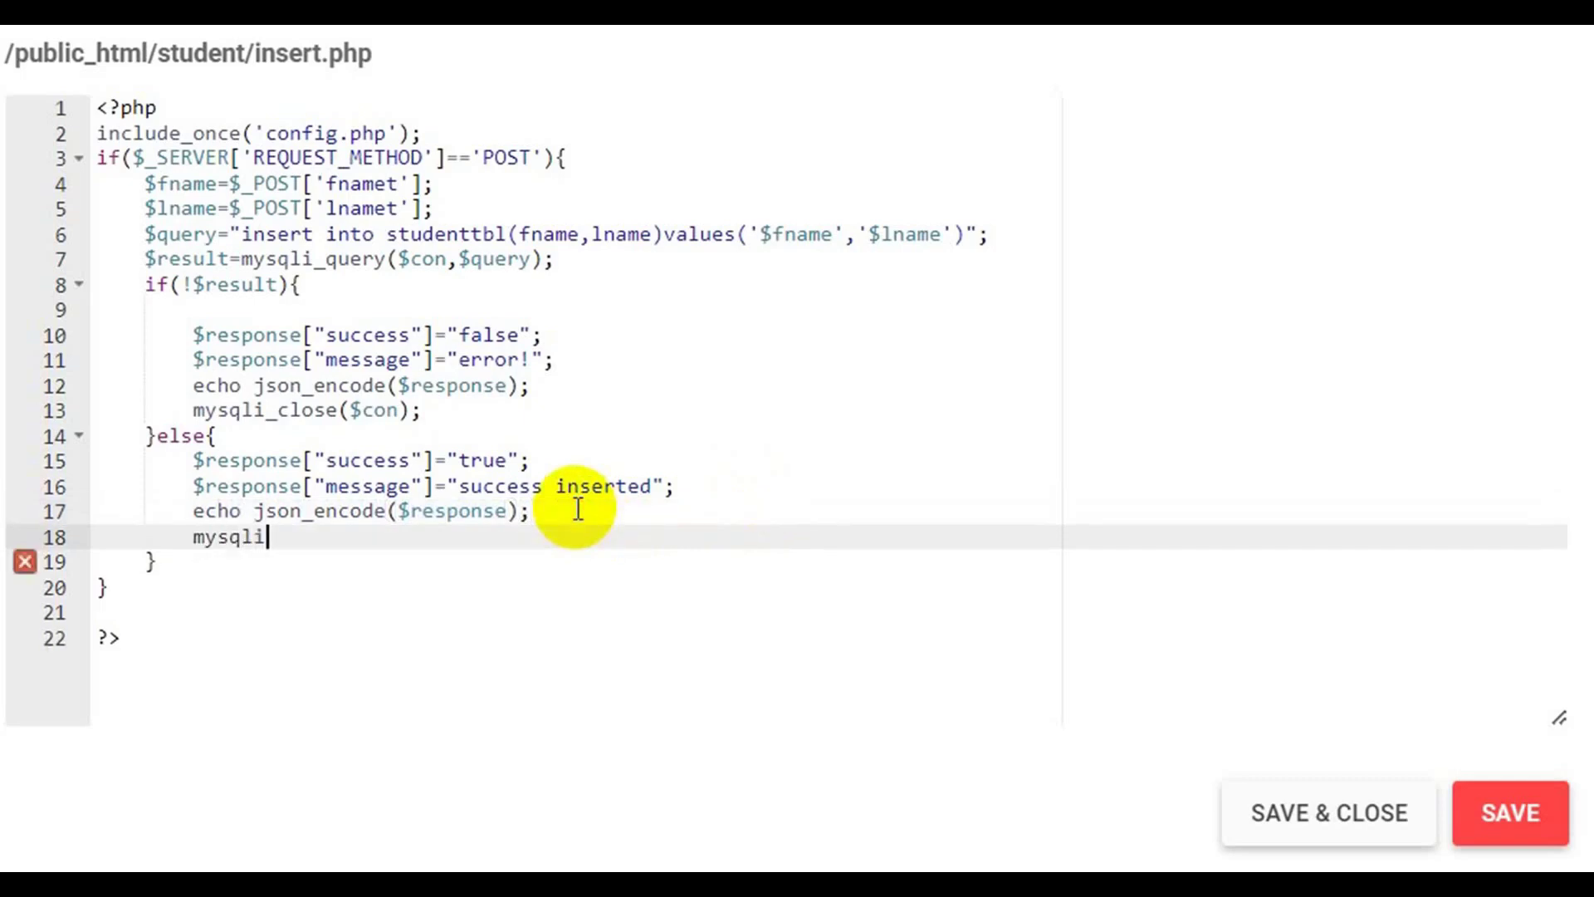
type("_close($")
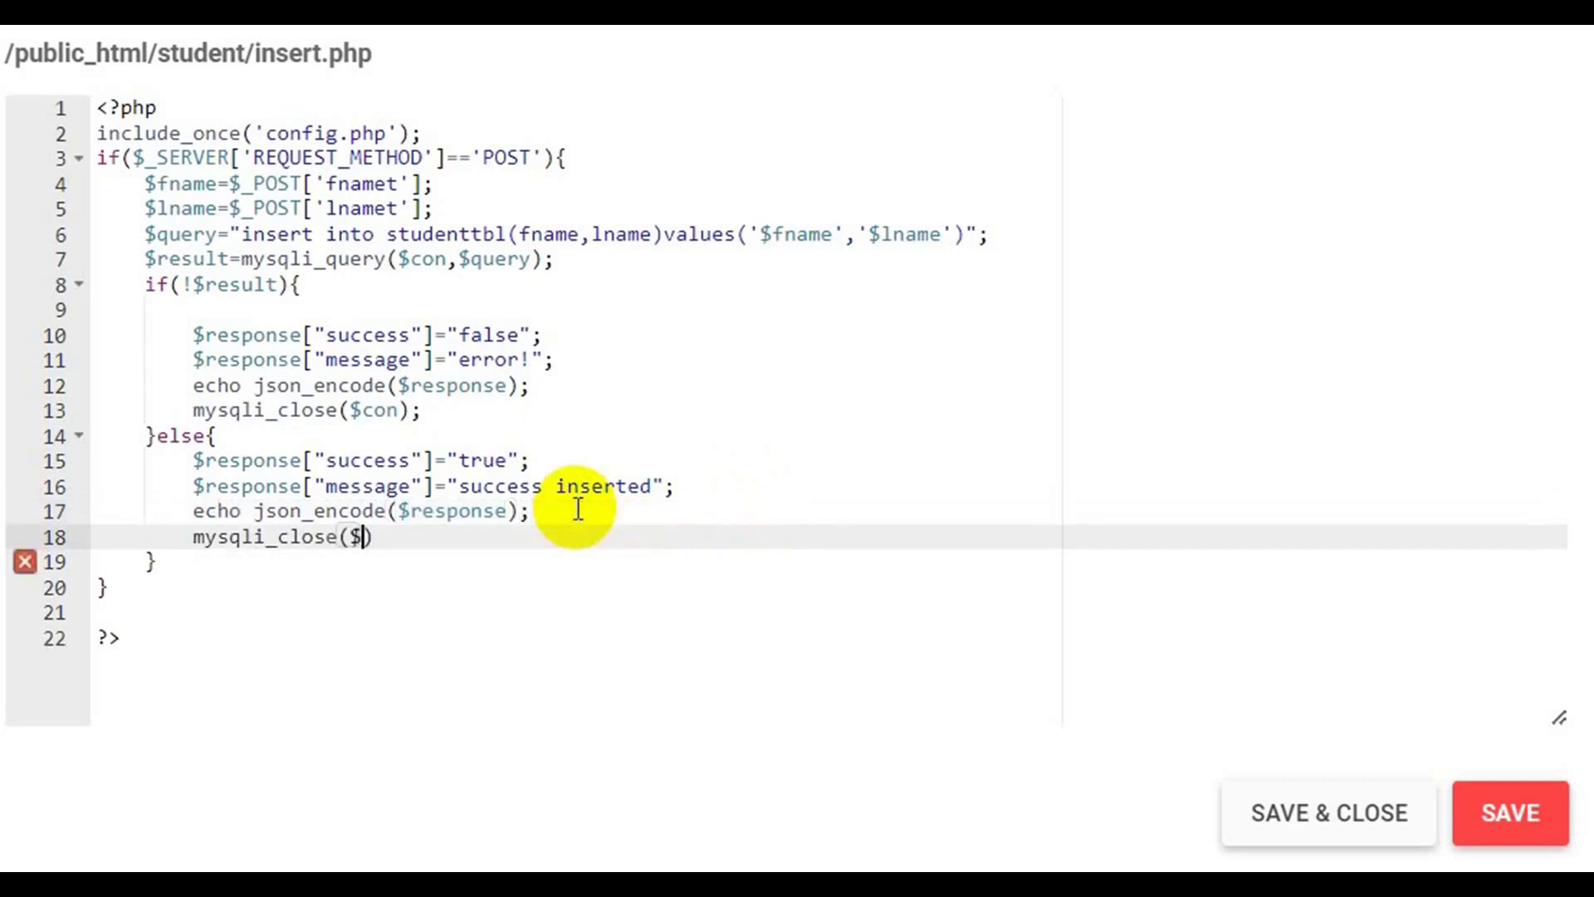
type("conn")
key("BackSpace")
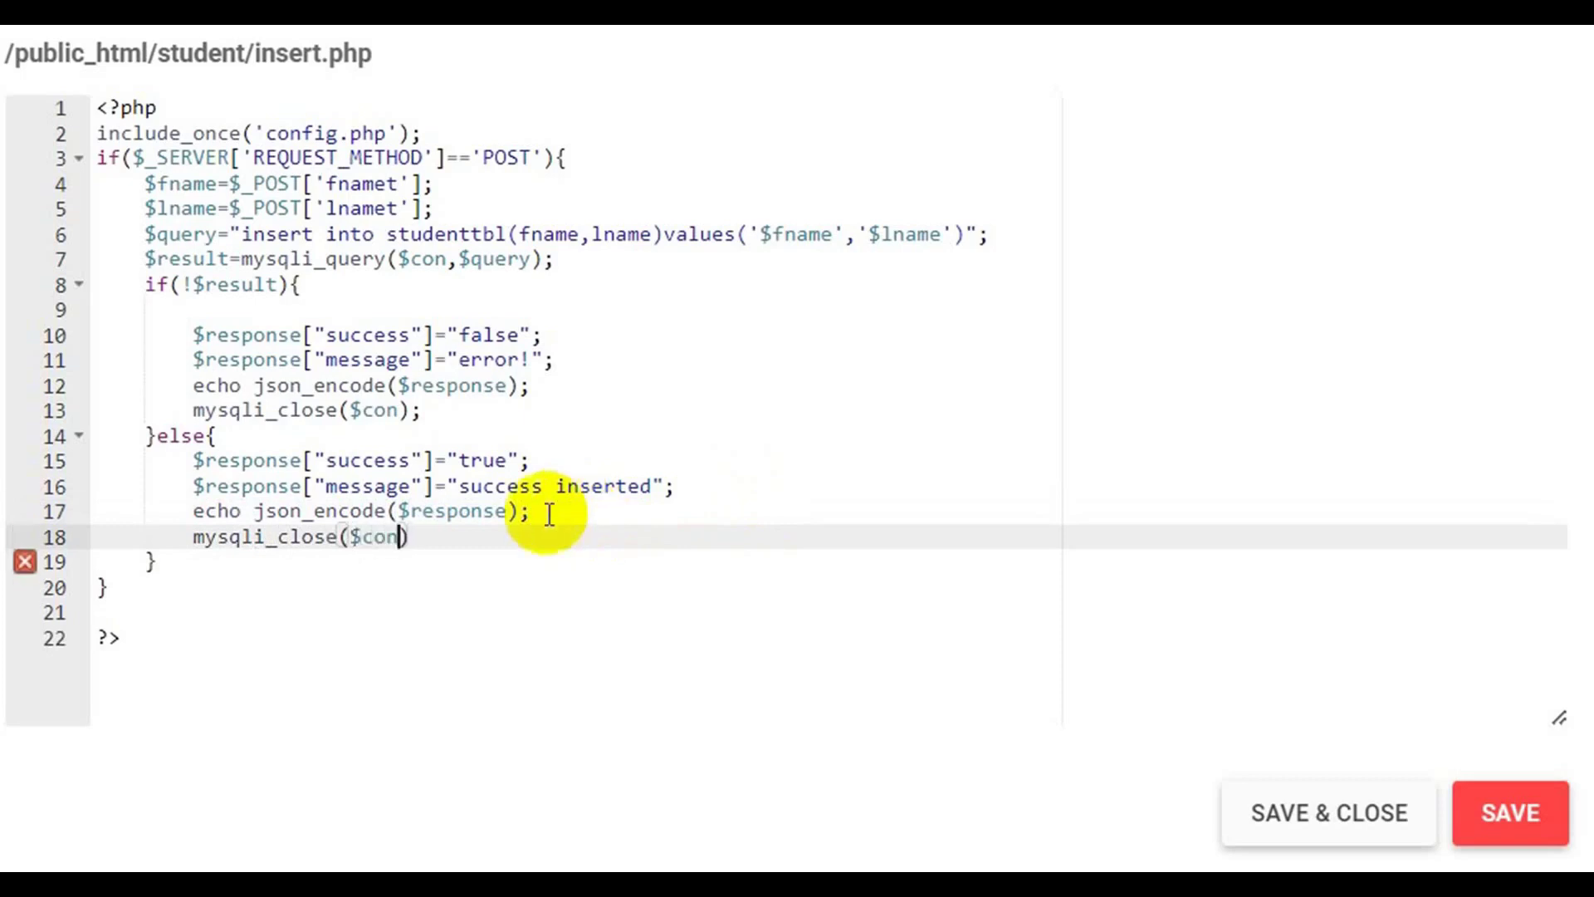
type(");")
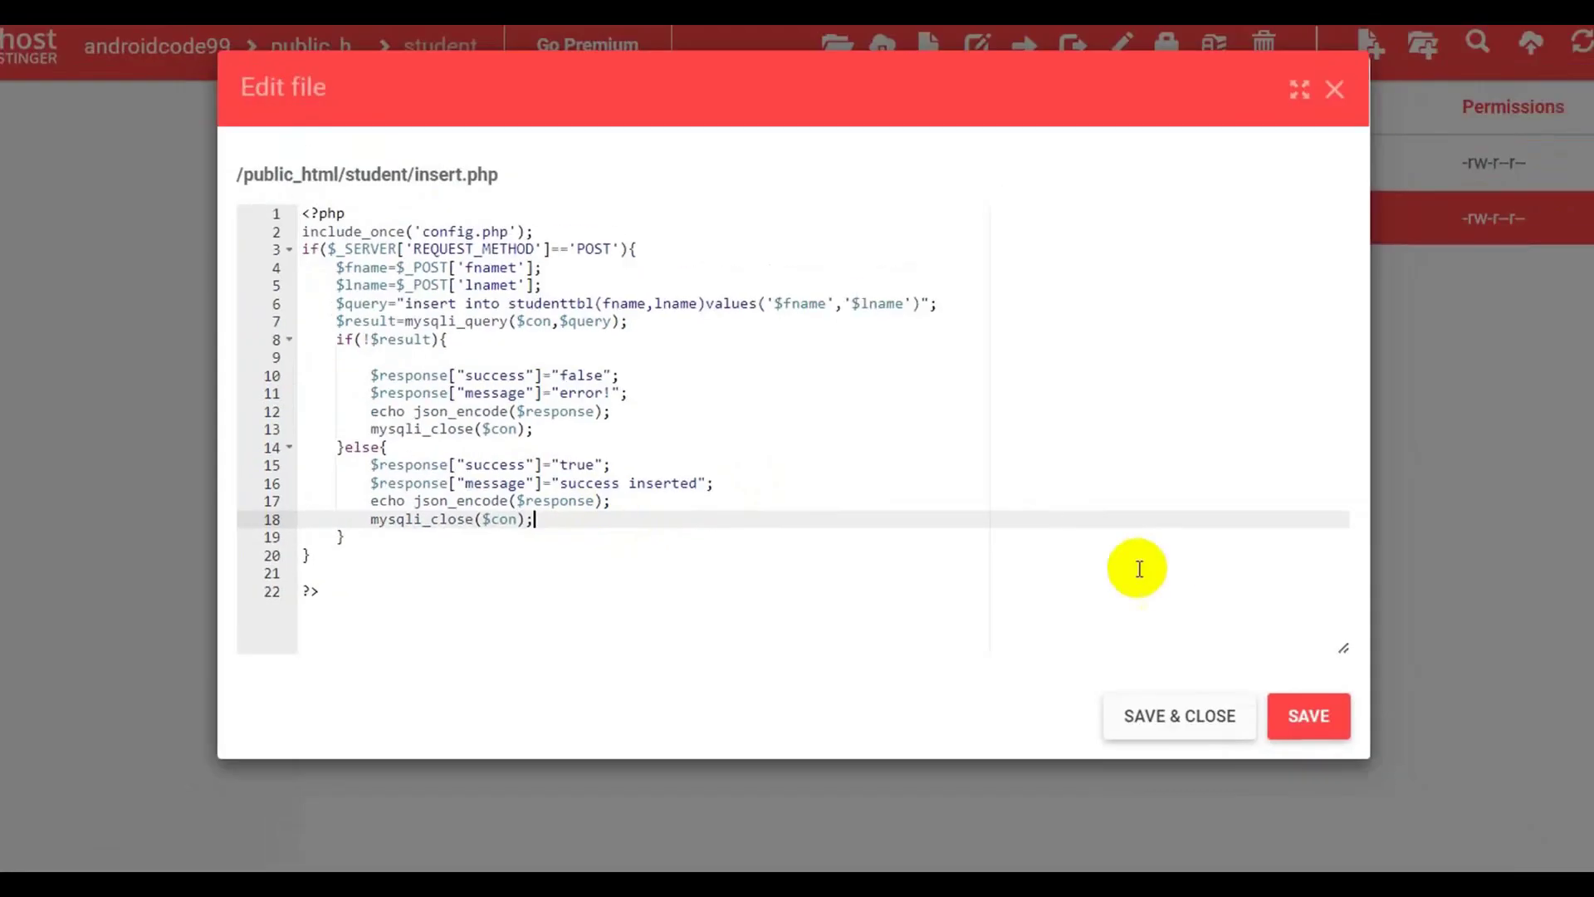
left_click(1208, 665)
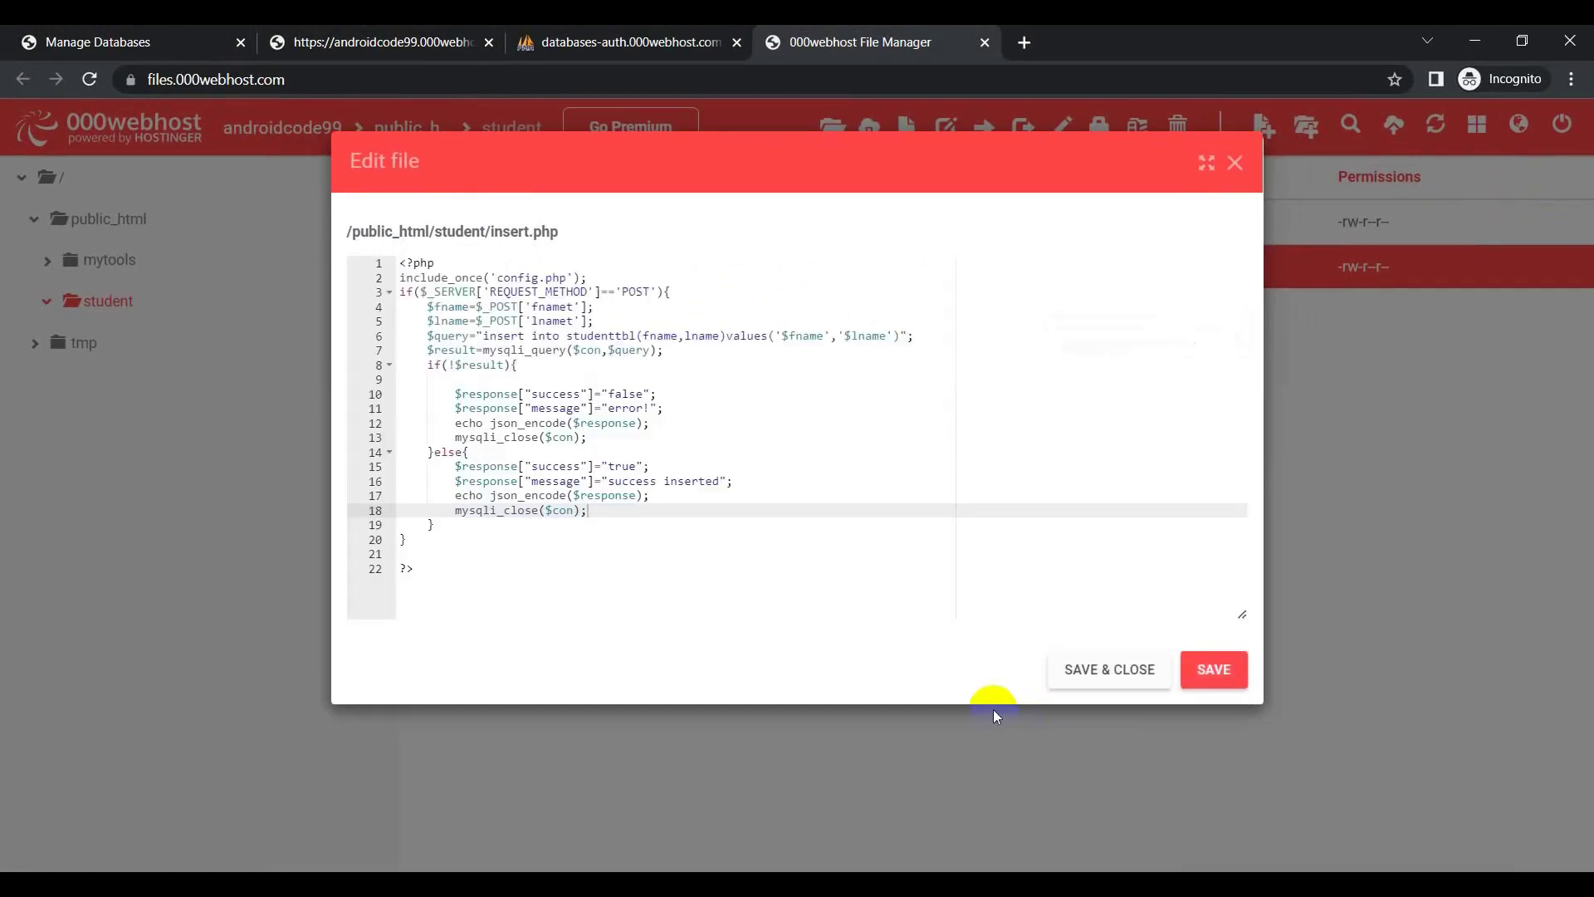
Paste the student/insert.php API URL into Postman, with method POST and a form-data body.
key("alt+Tab")
key("alt+Tab")
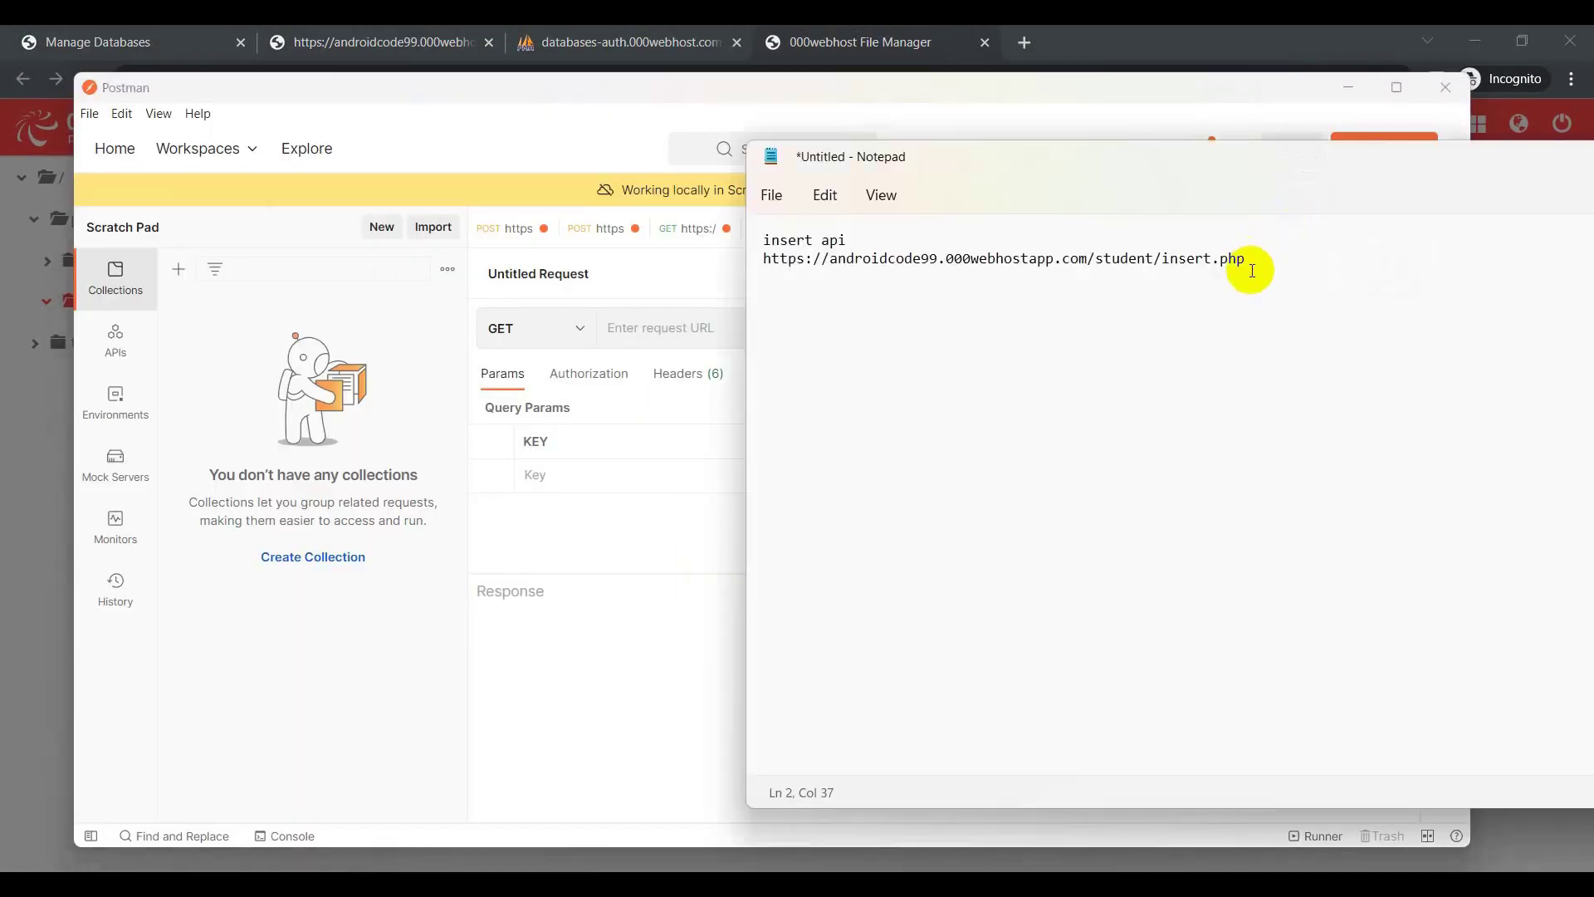
left_click_drag(1245, 259, 749, 264)
key("ctrl+c")
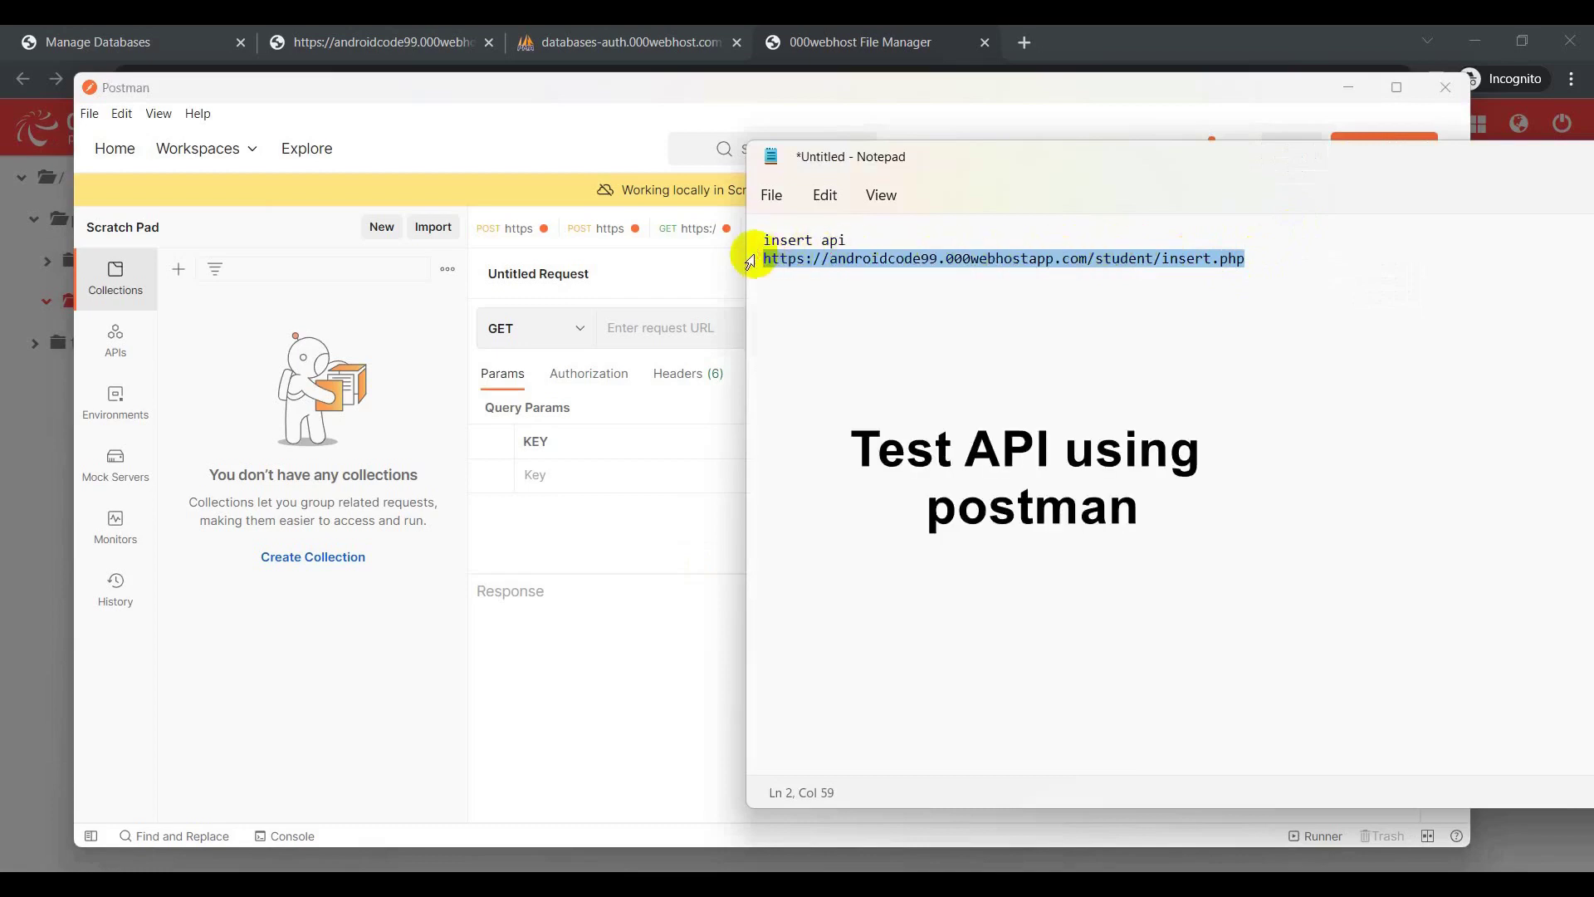
left_click(655, 324)
key("ctrl+v")
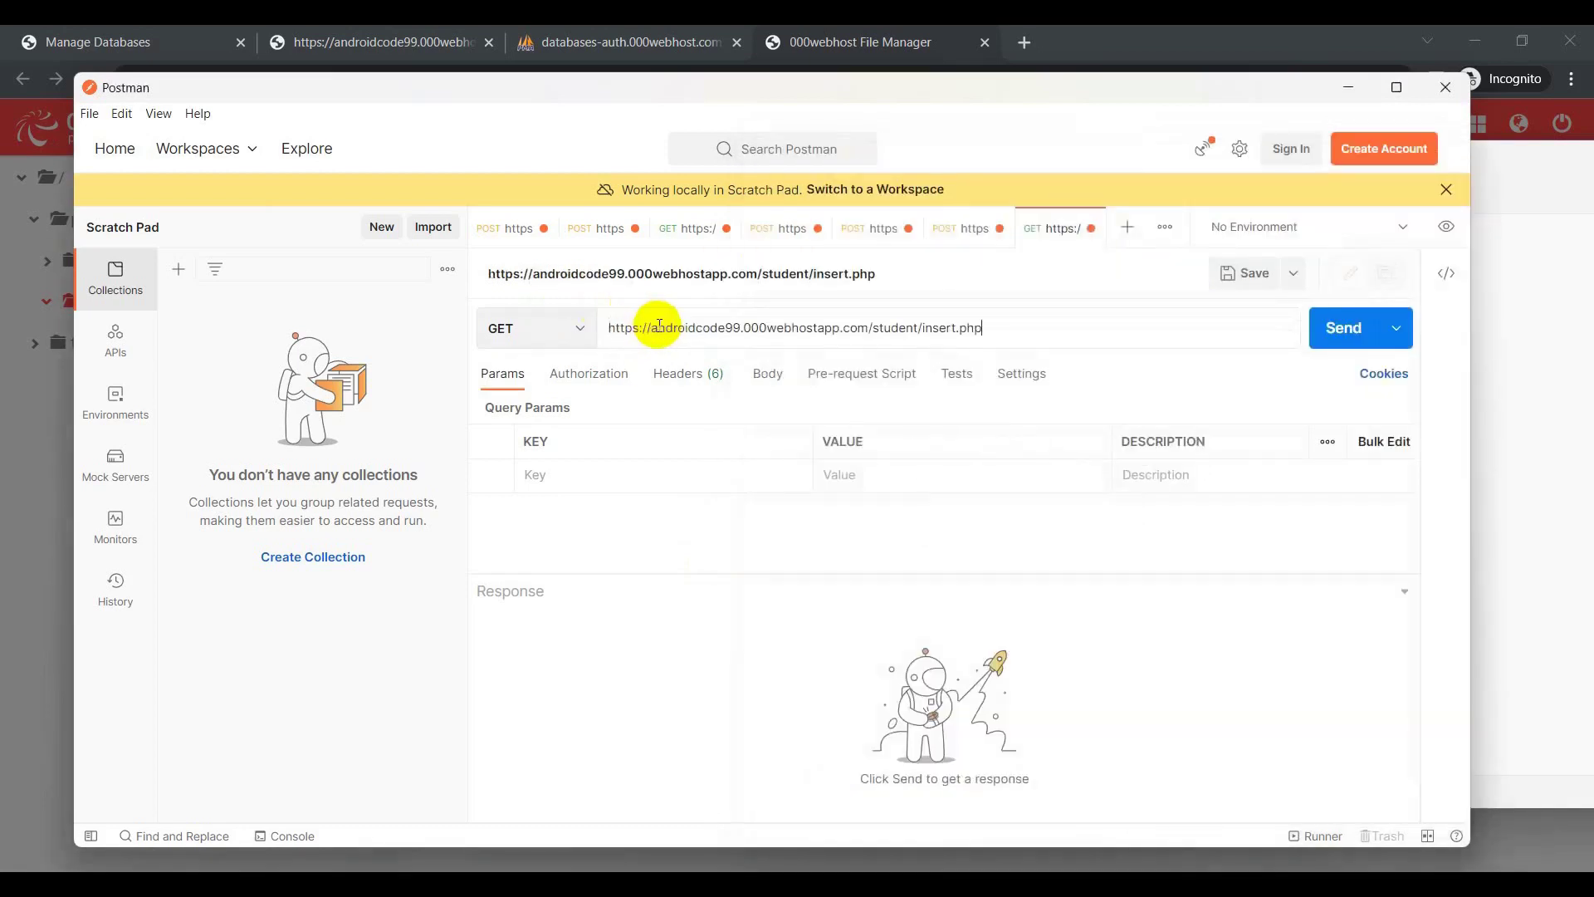
left_click(582, 330)
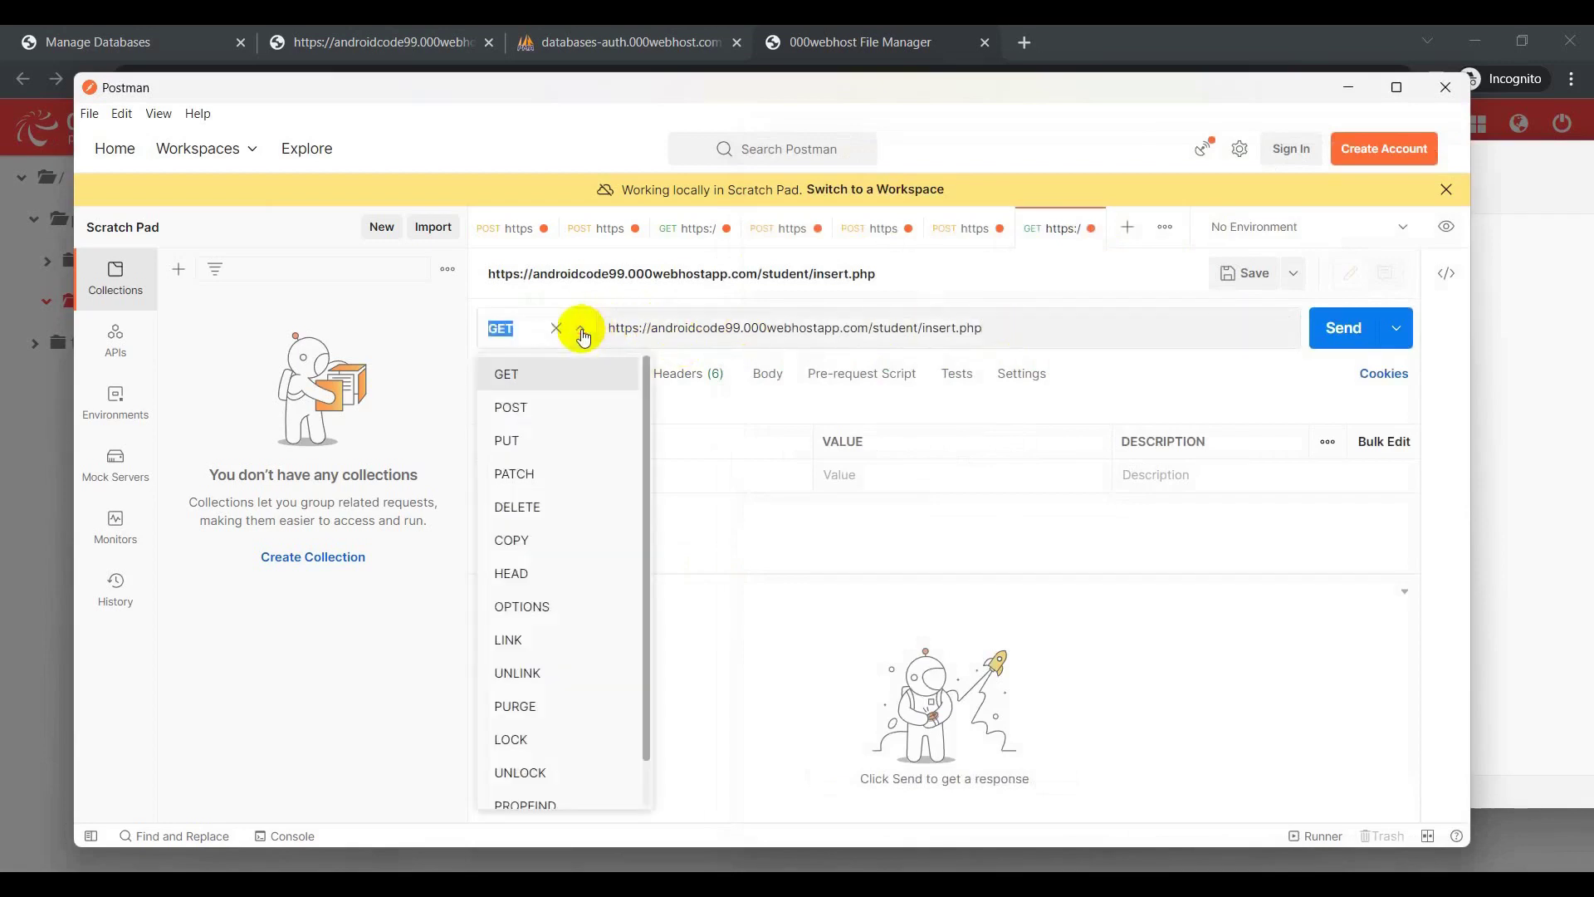
left_click(516, 406)
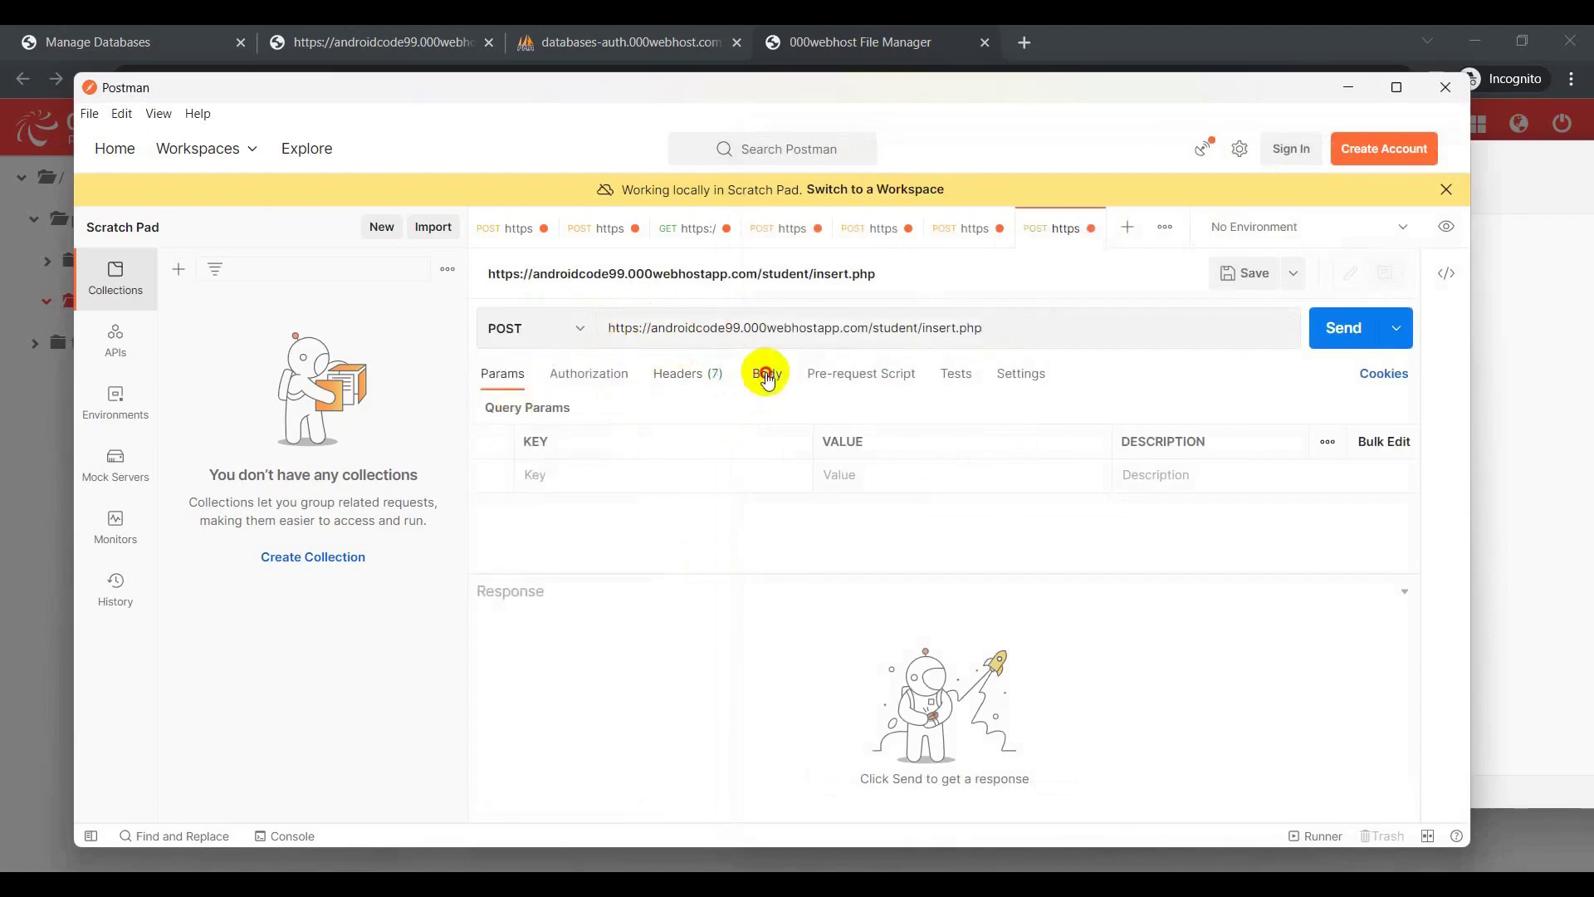
left_click(767, 375)
left_click(554, 413)
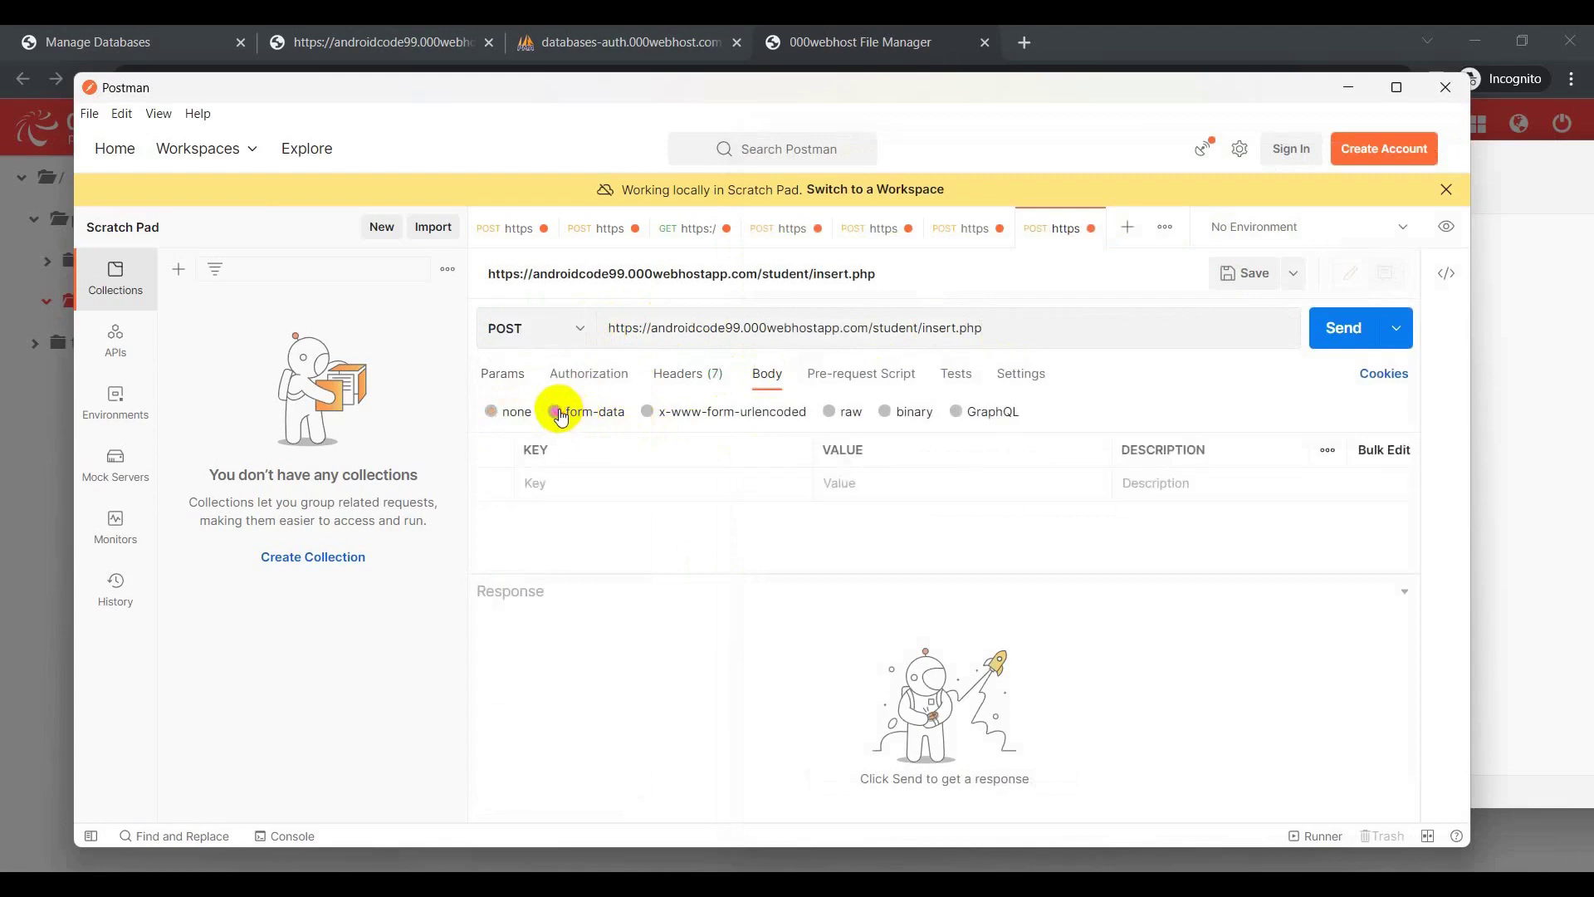
left_click(546, 483)
Add form-data keys fnamet (abc) and lnamet (xyz), taken from insert.php, and send the request.
left_click(590, 43)
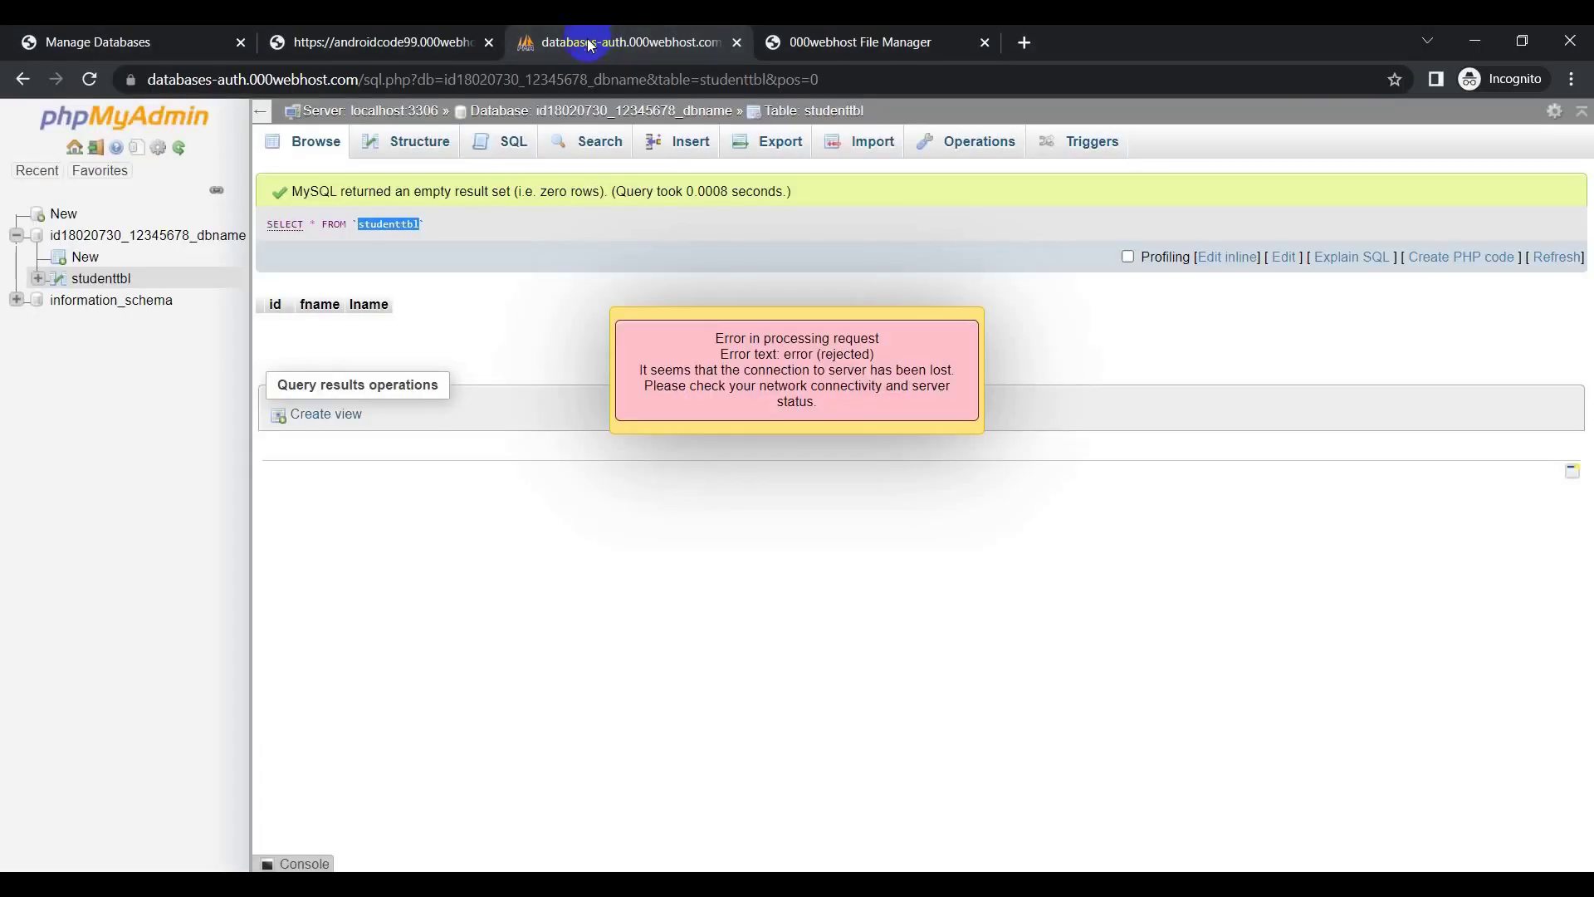
left_click(851, 33)
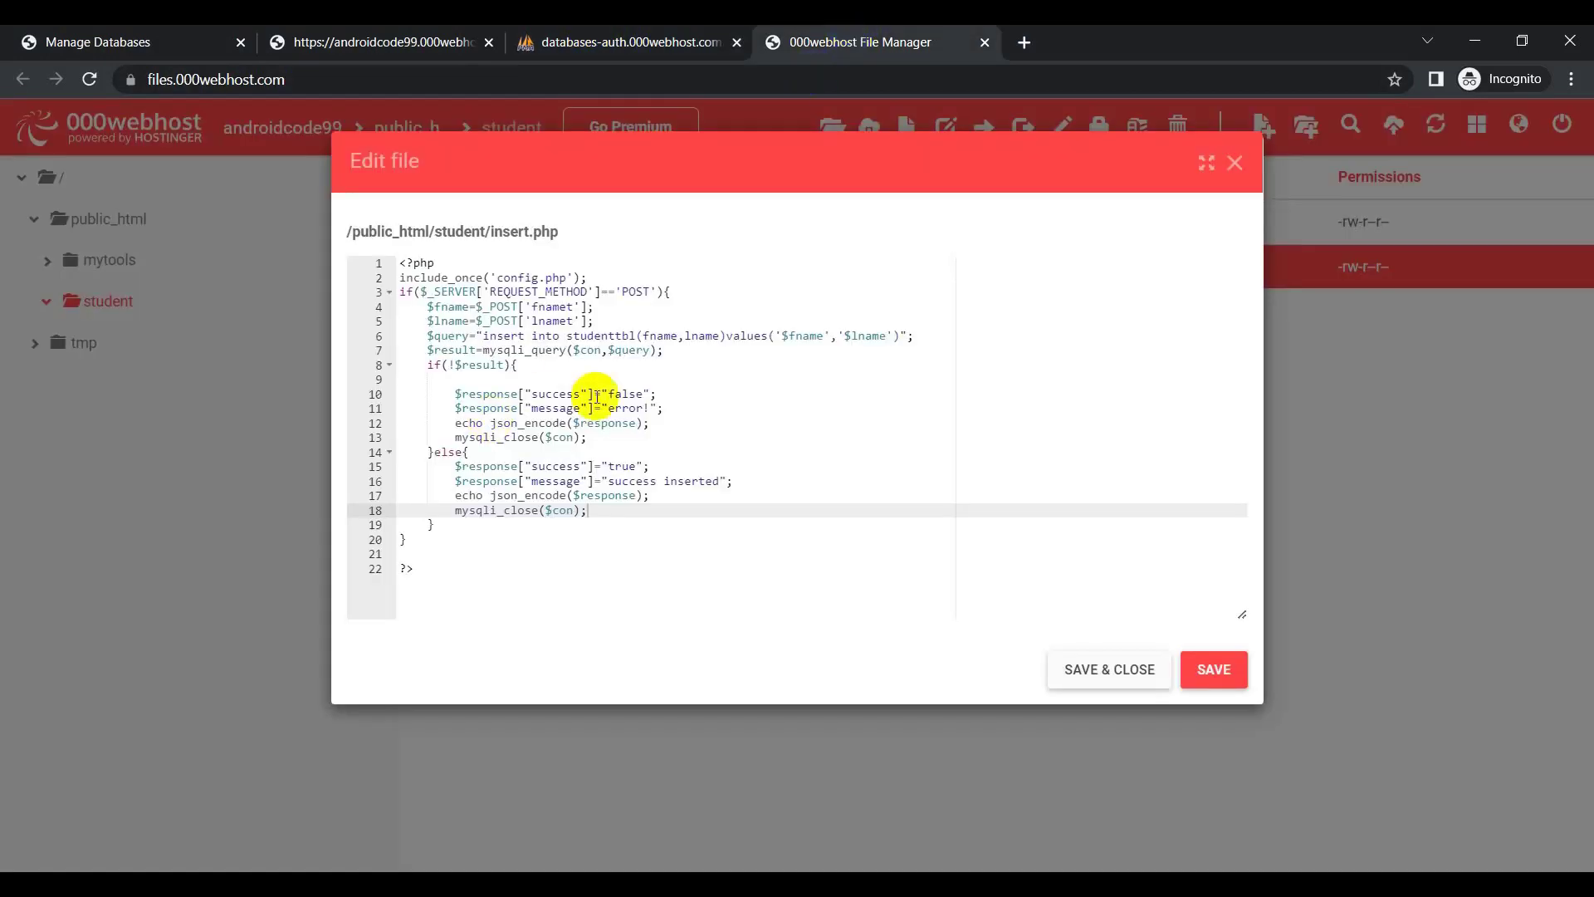
double_click(548, 306)
key("ctrl+c")
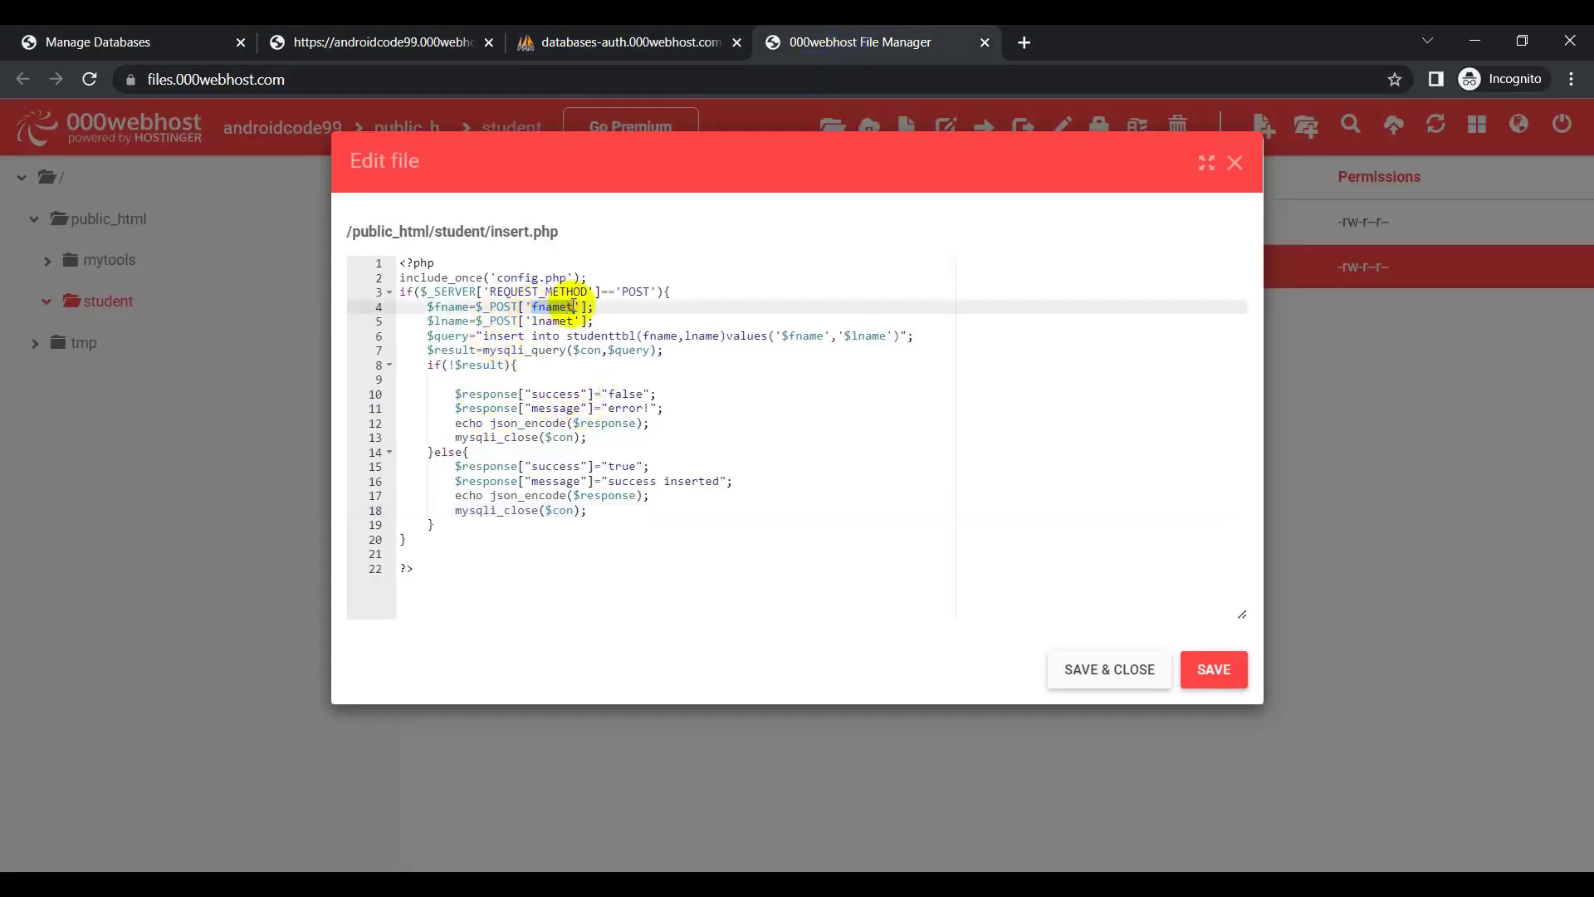
key("alt+Tab")
left_click(557, 483)
key("ctrl+v")
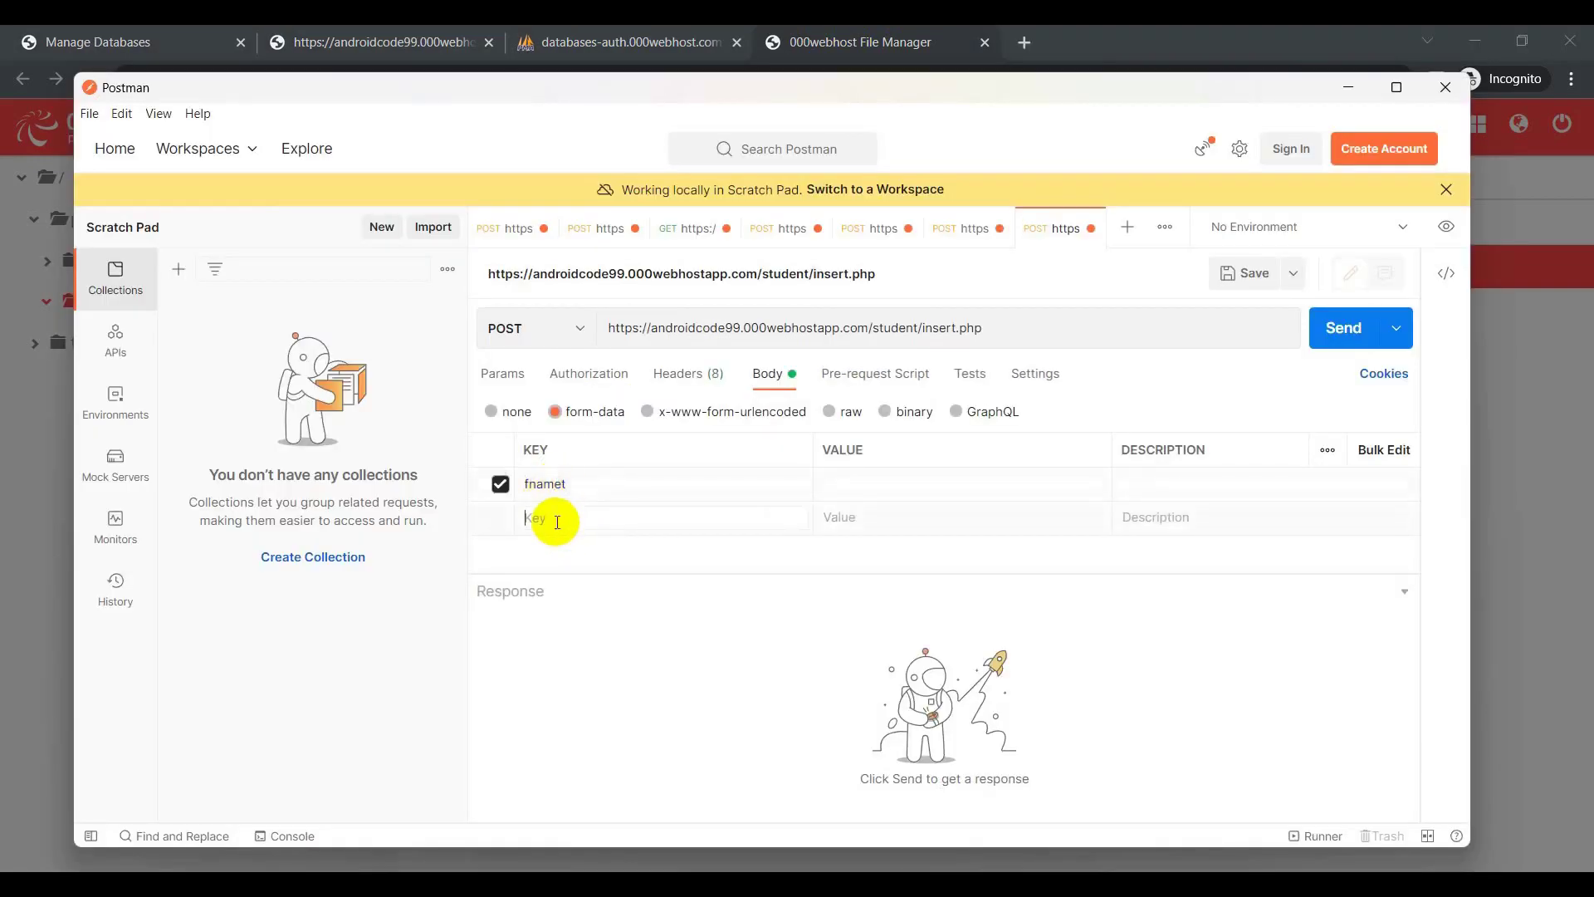
left_click(557, 522)
key("ctrl+v")
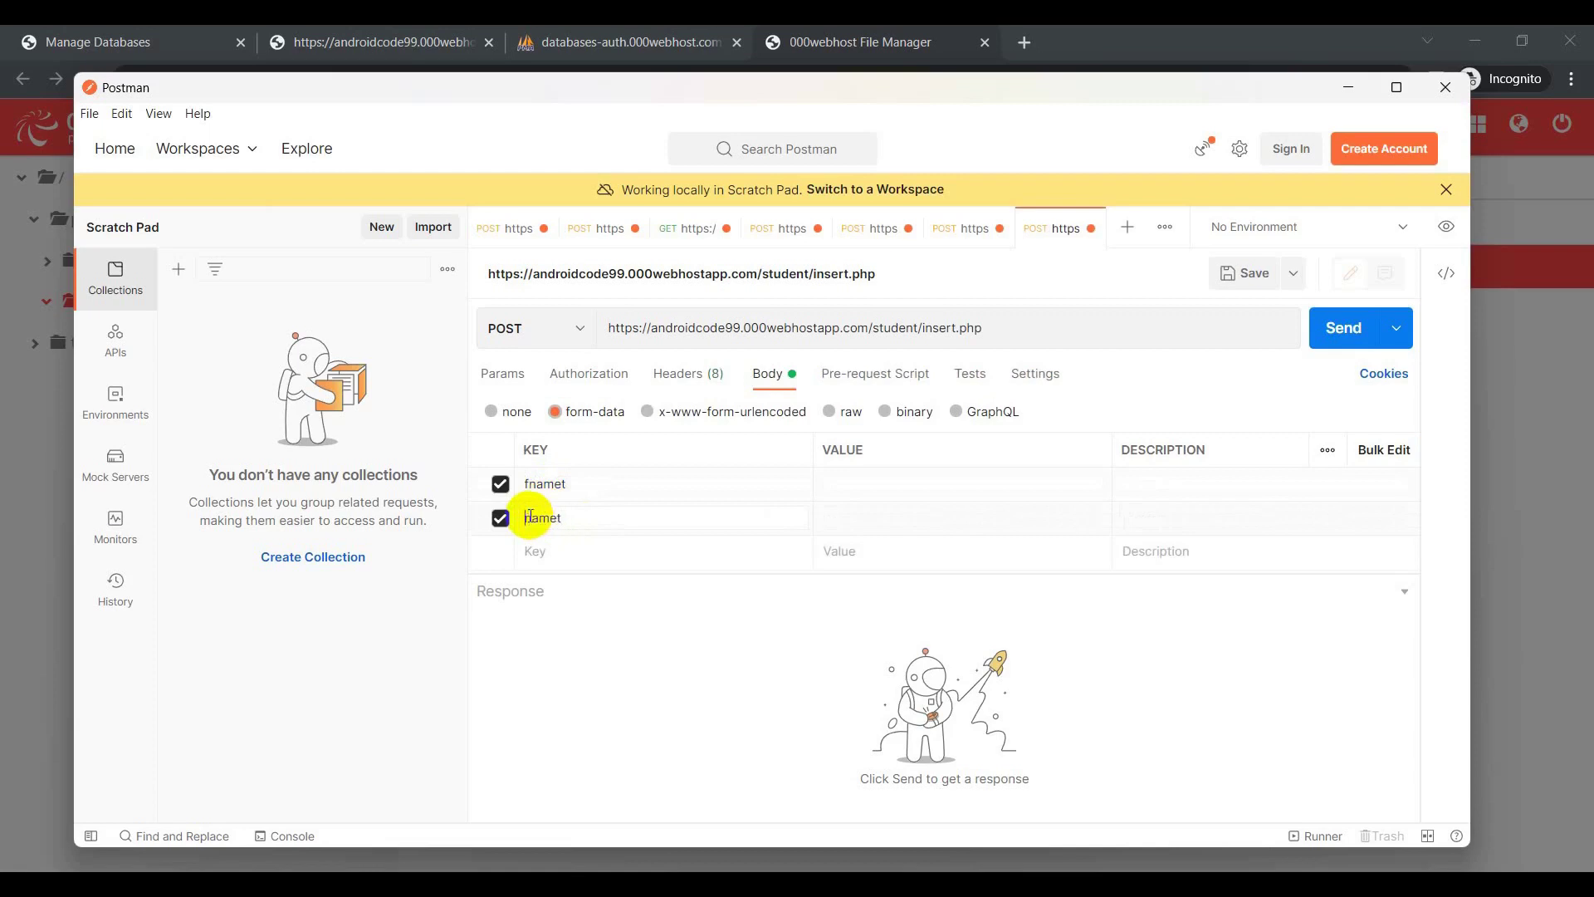
key("Delete")
type("l")
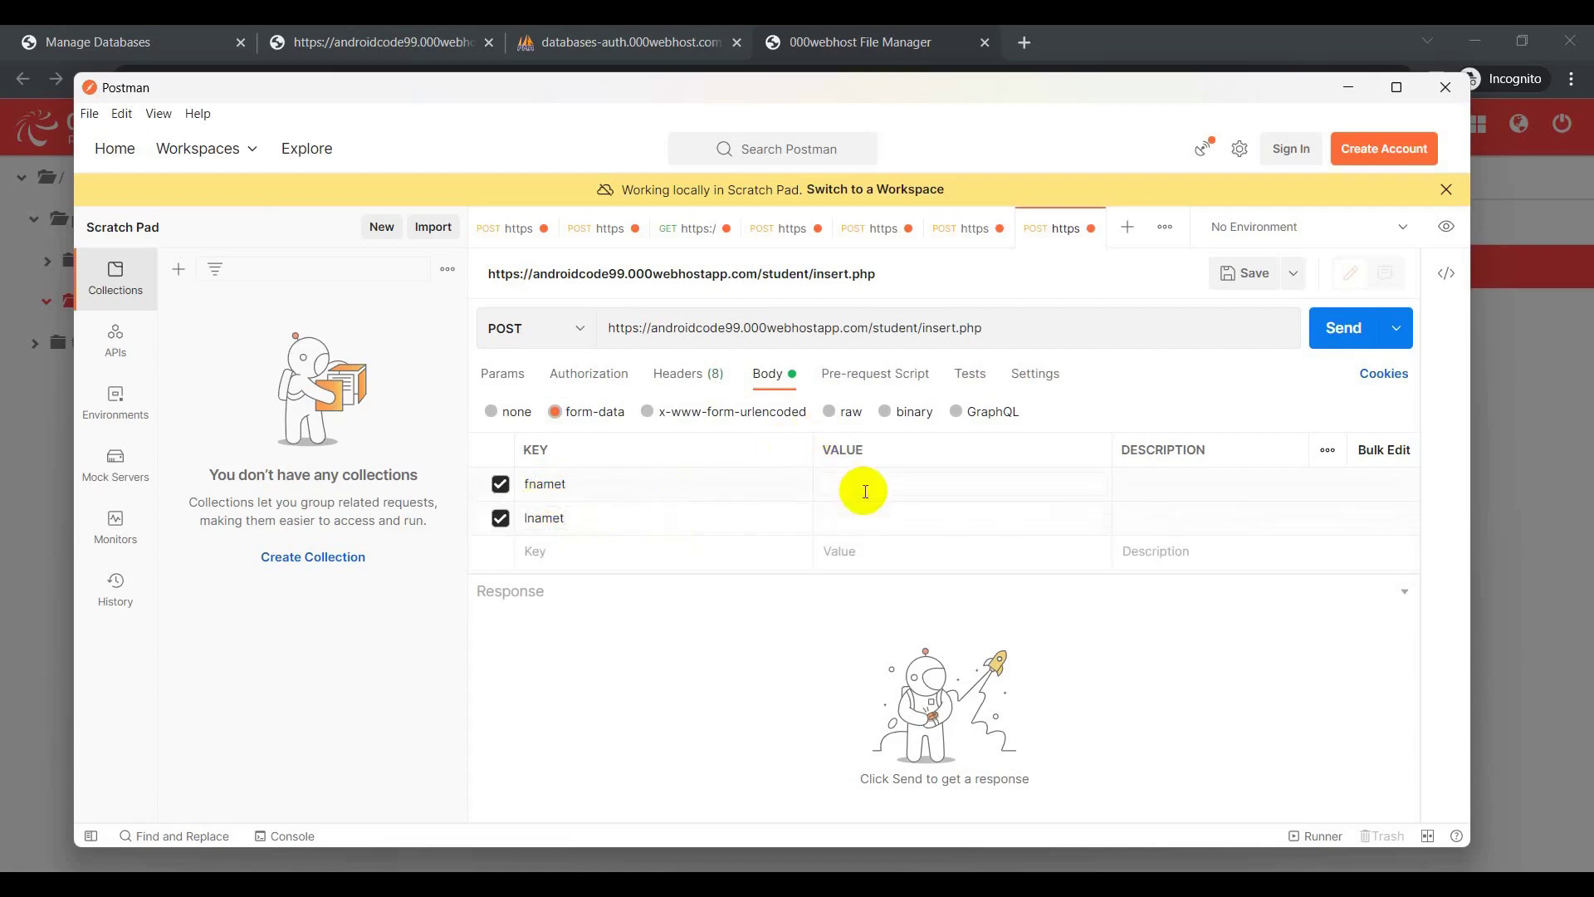
left_click(860, 518)
type("xyz")
left_click(1350, 333)
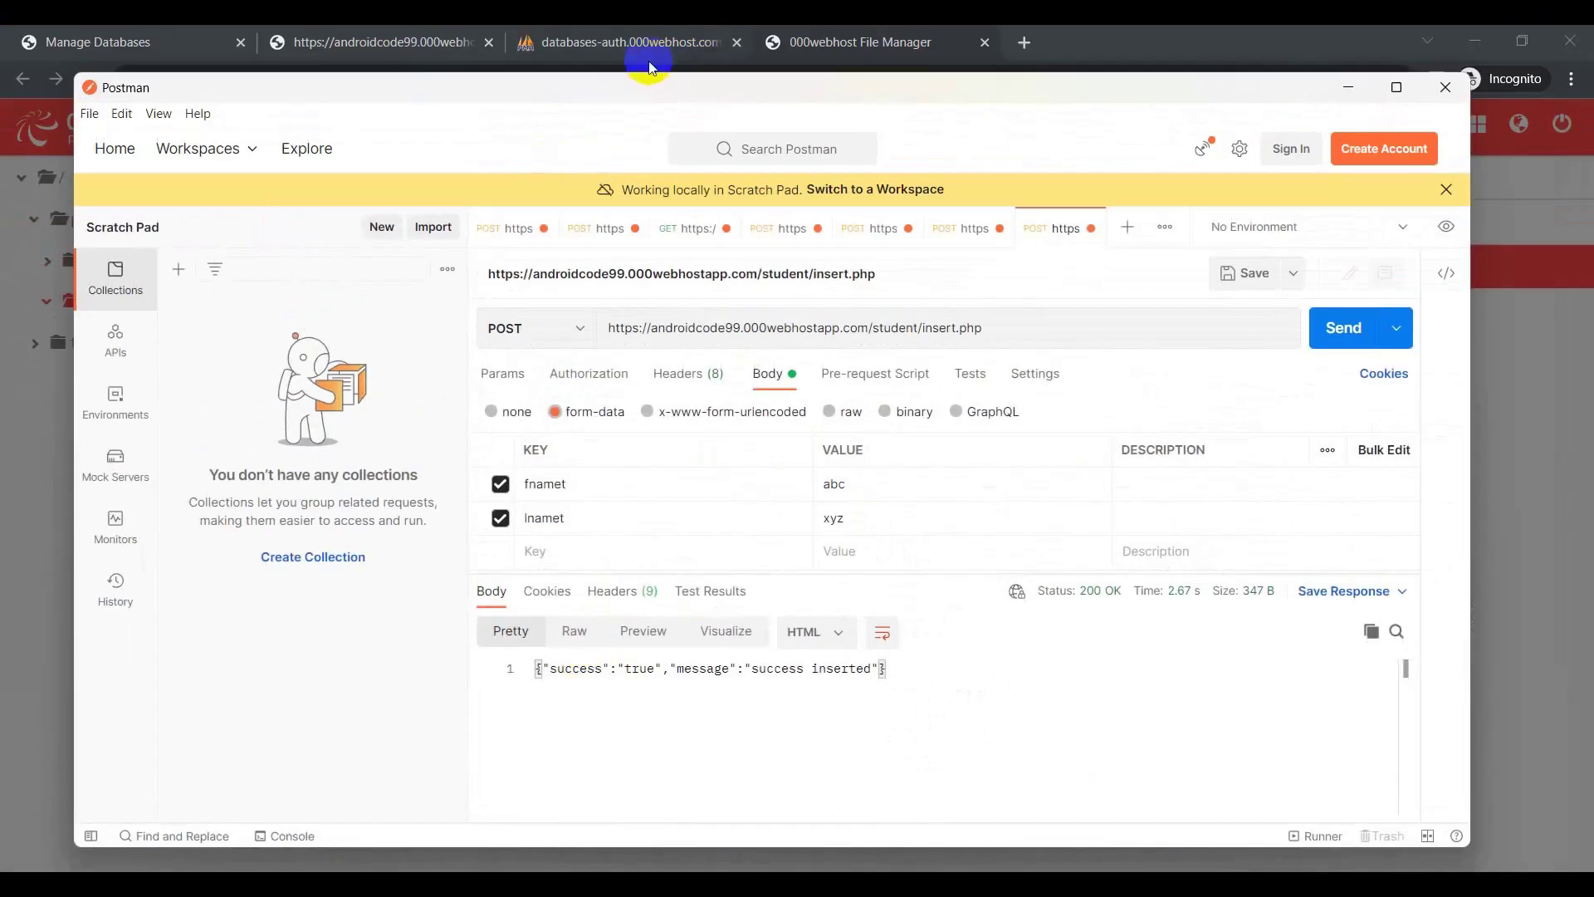
Try reloading studenttbl in phpMyAdmin, dismissing the repeated connection error notices.
left_click(652, 42)
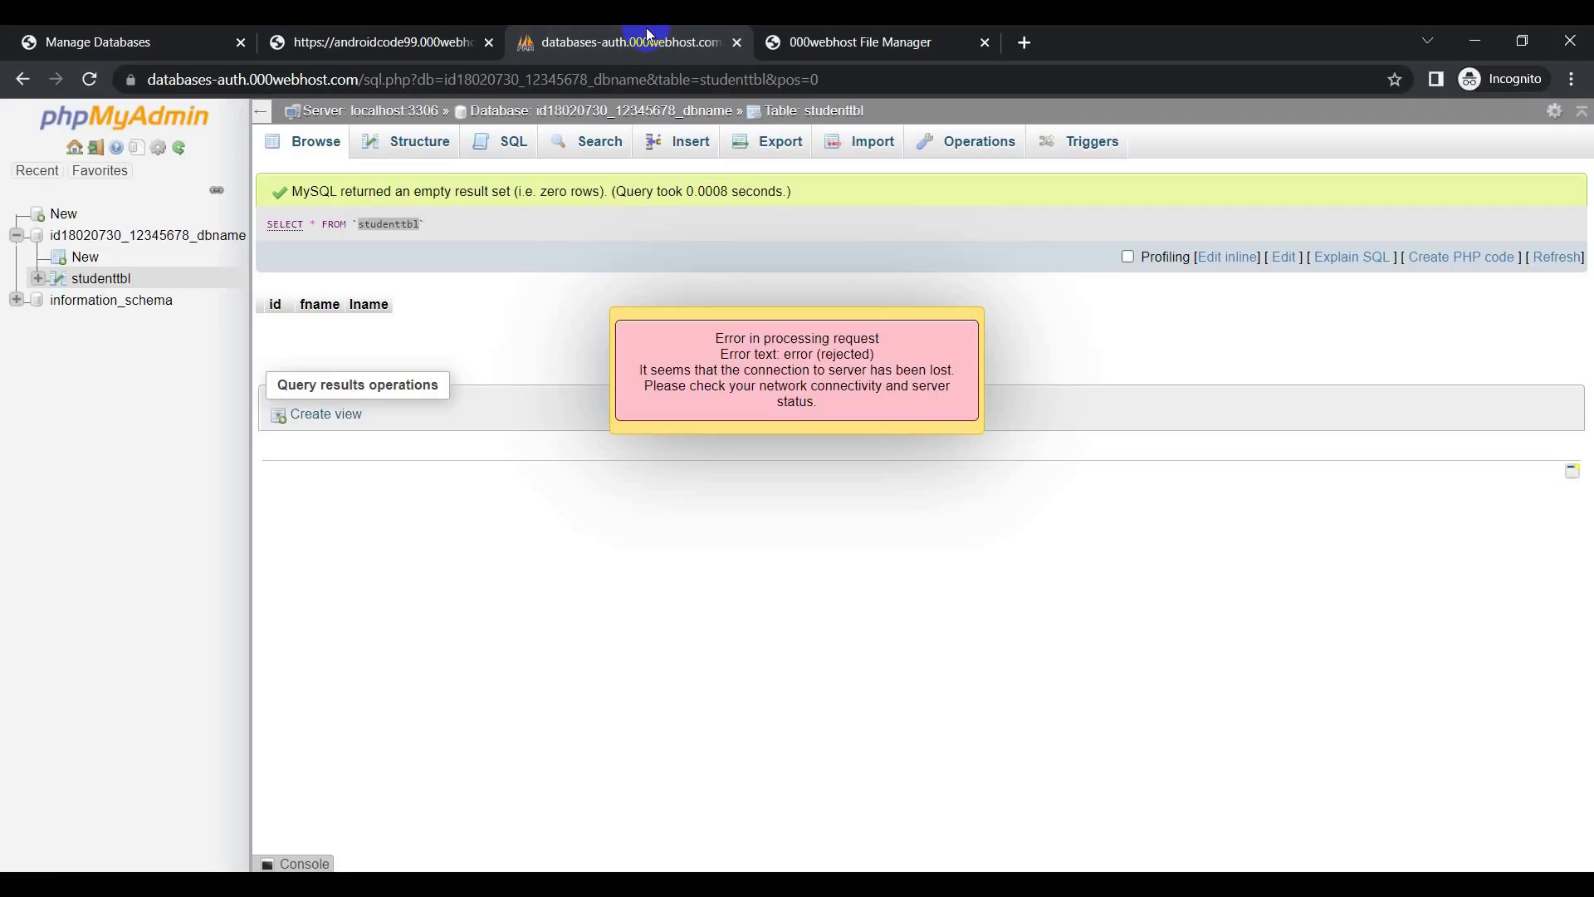
left_click(805, 359)
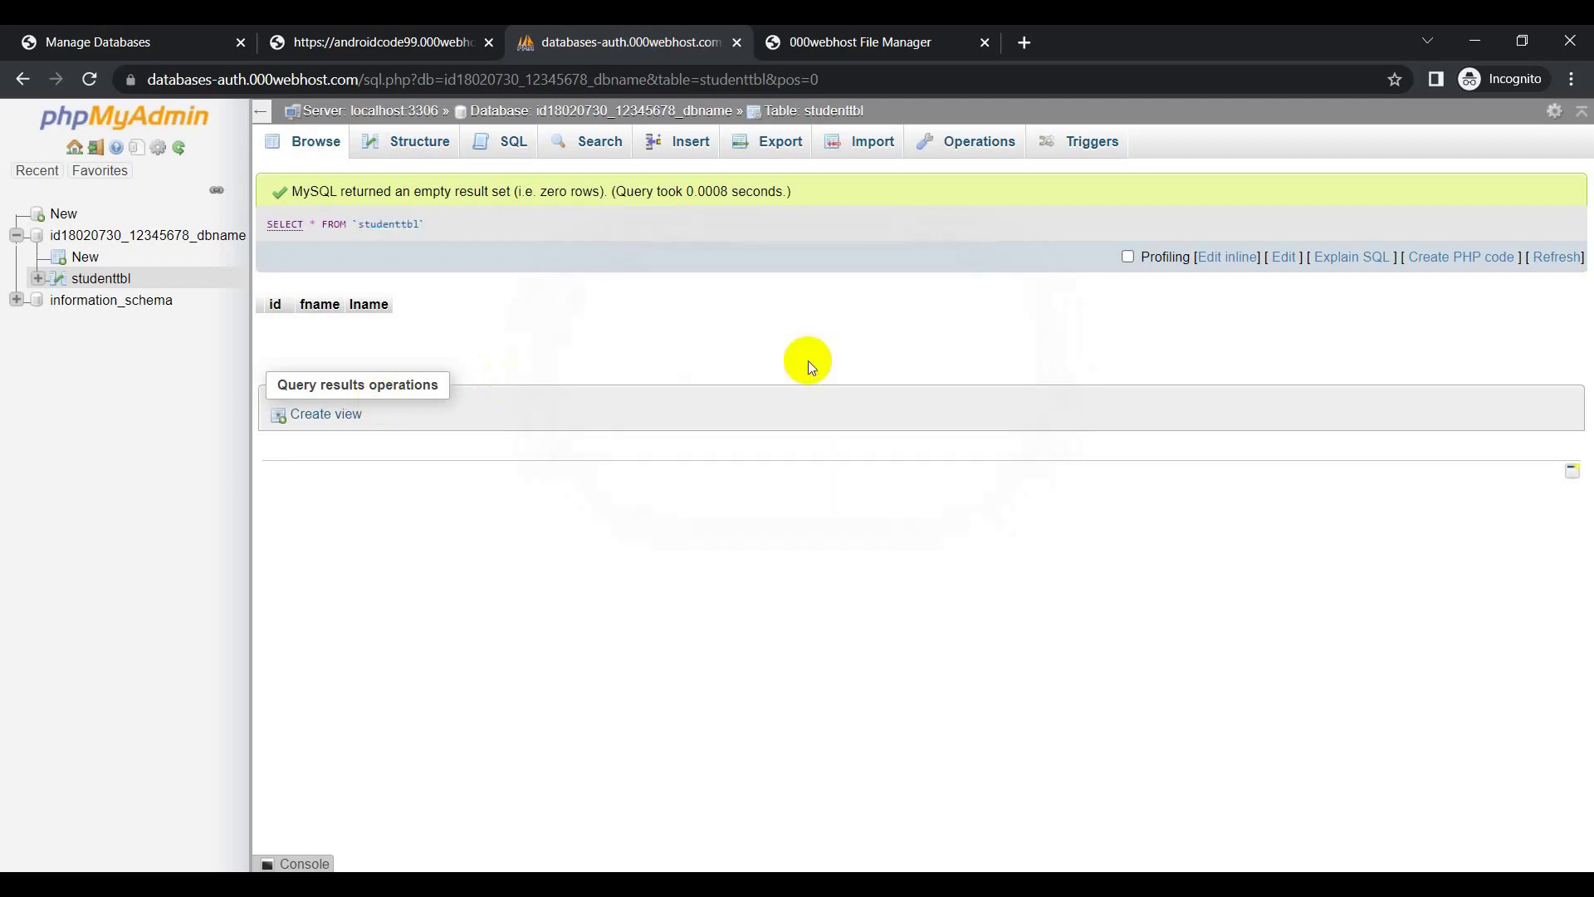
left_click(315, 147)
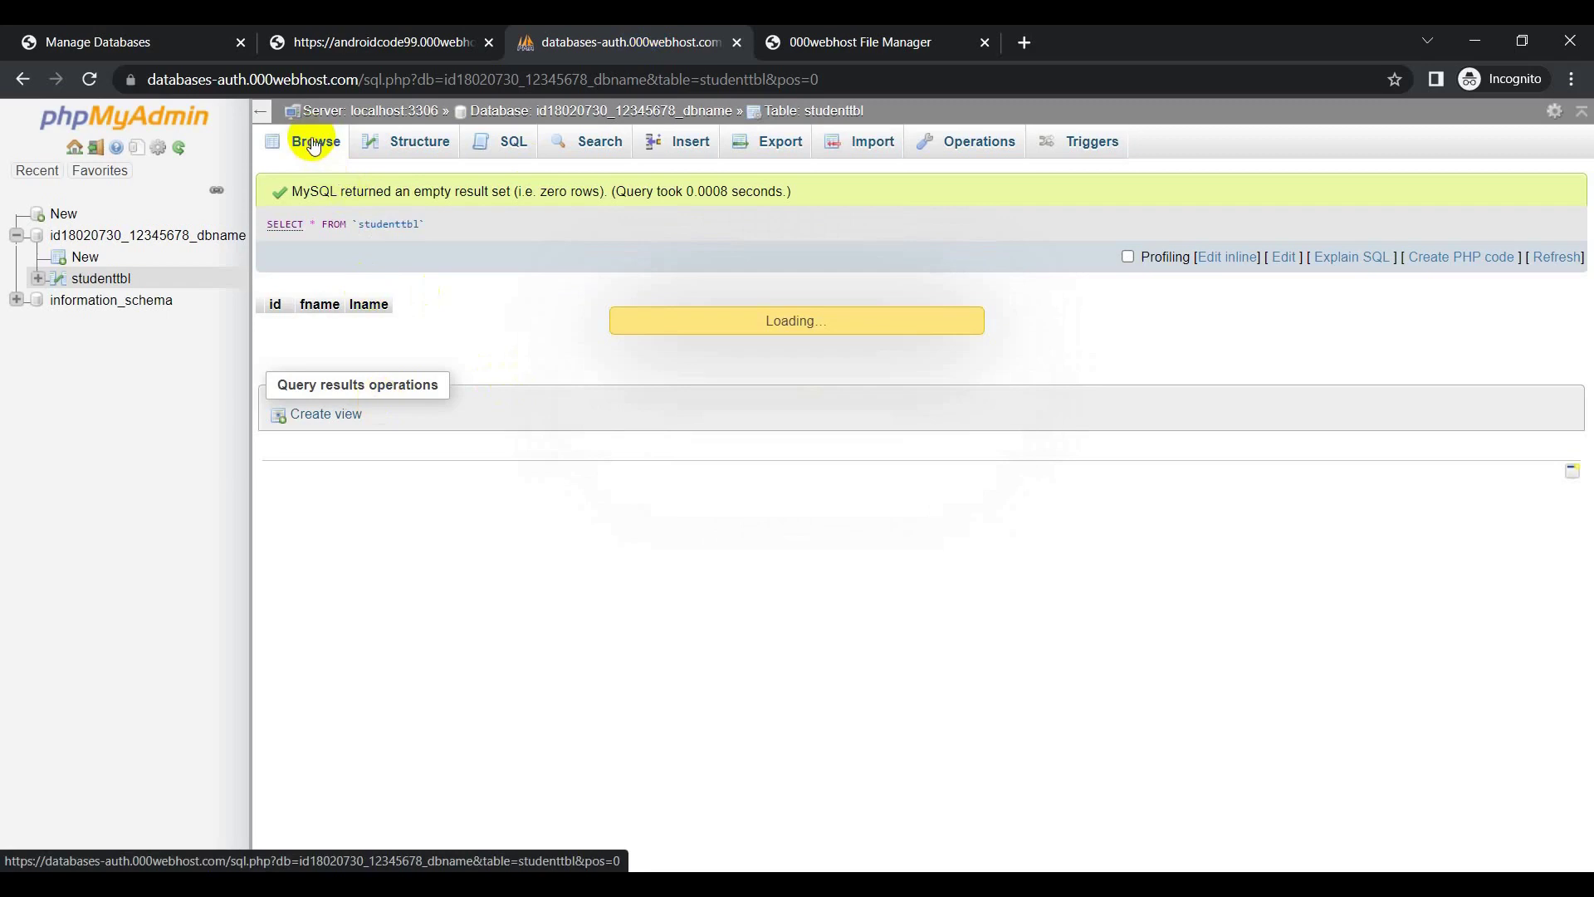
left_click(104, 283)
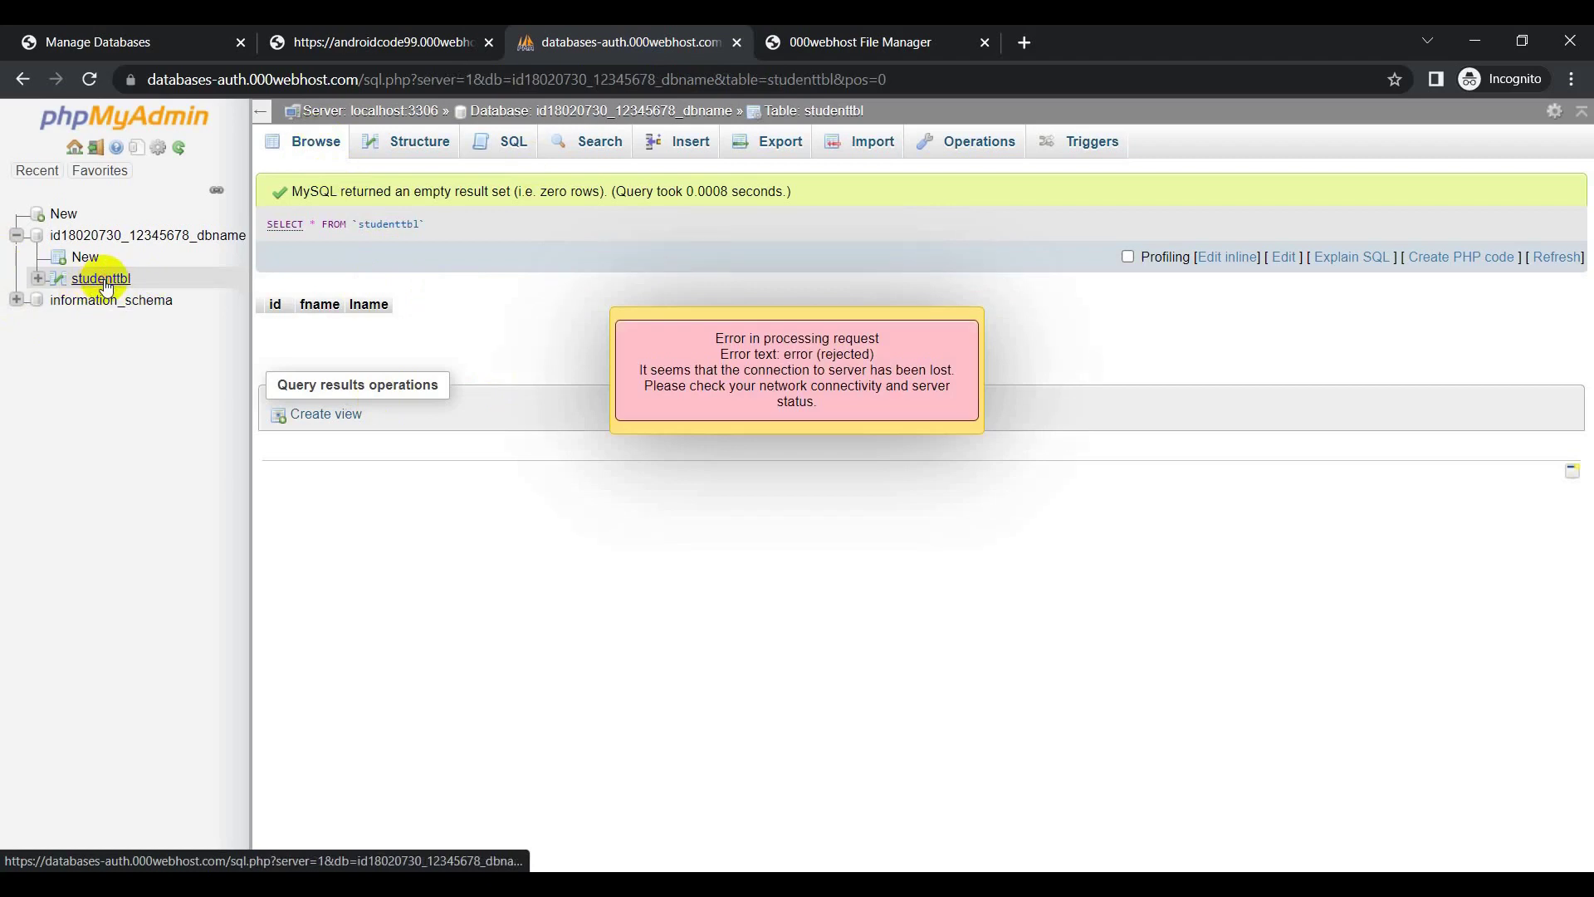
left_click(815, 342)
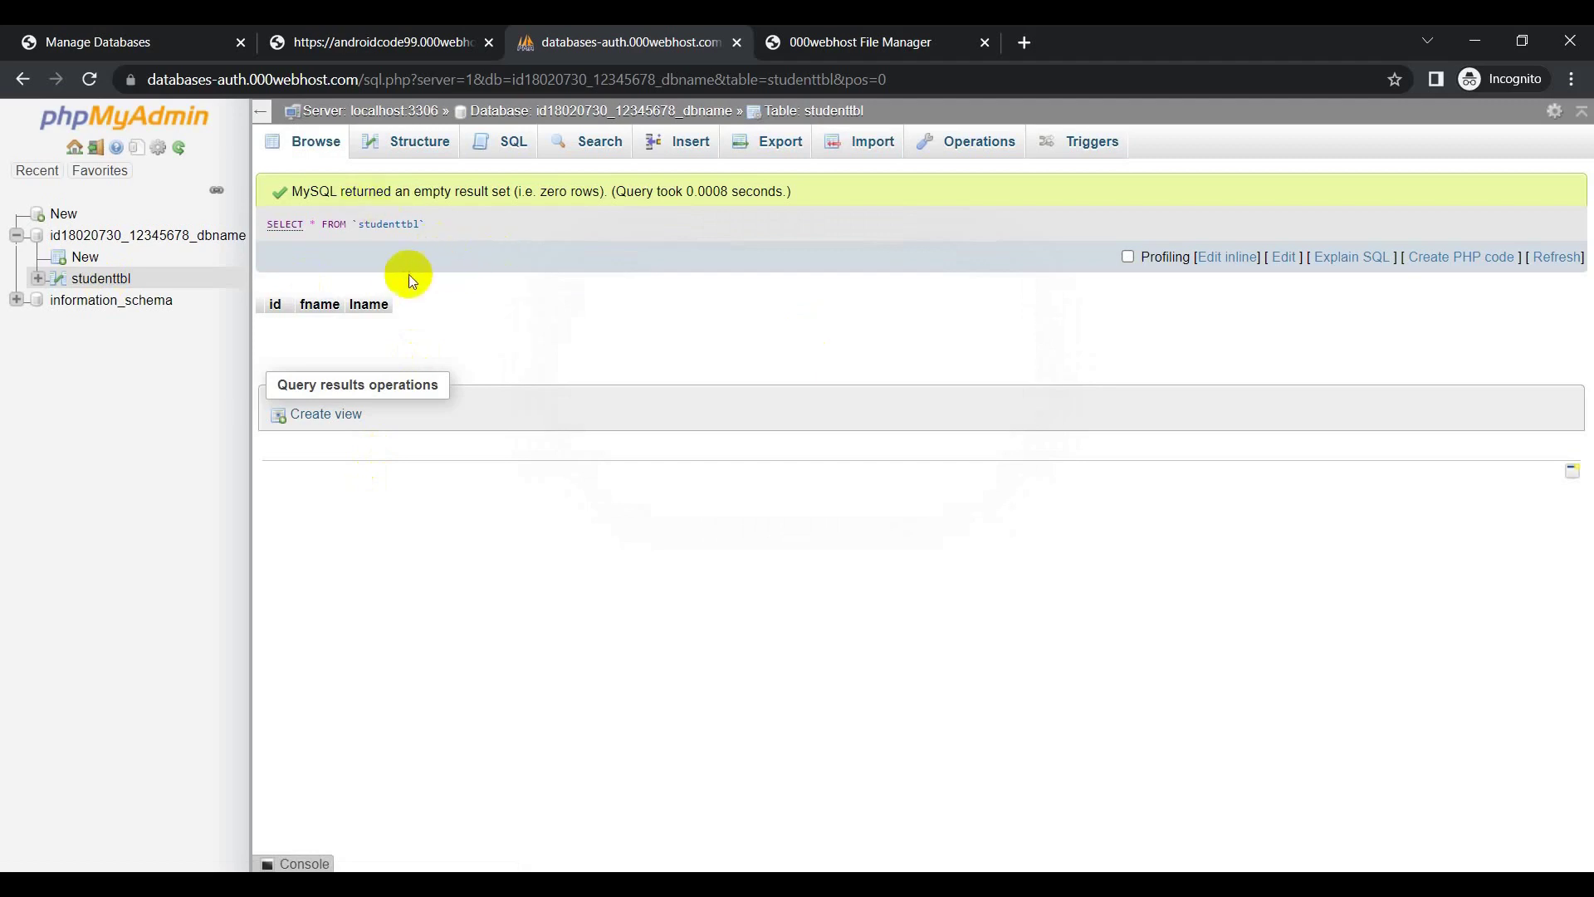
left_click(317, 149)
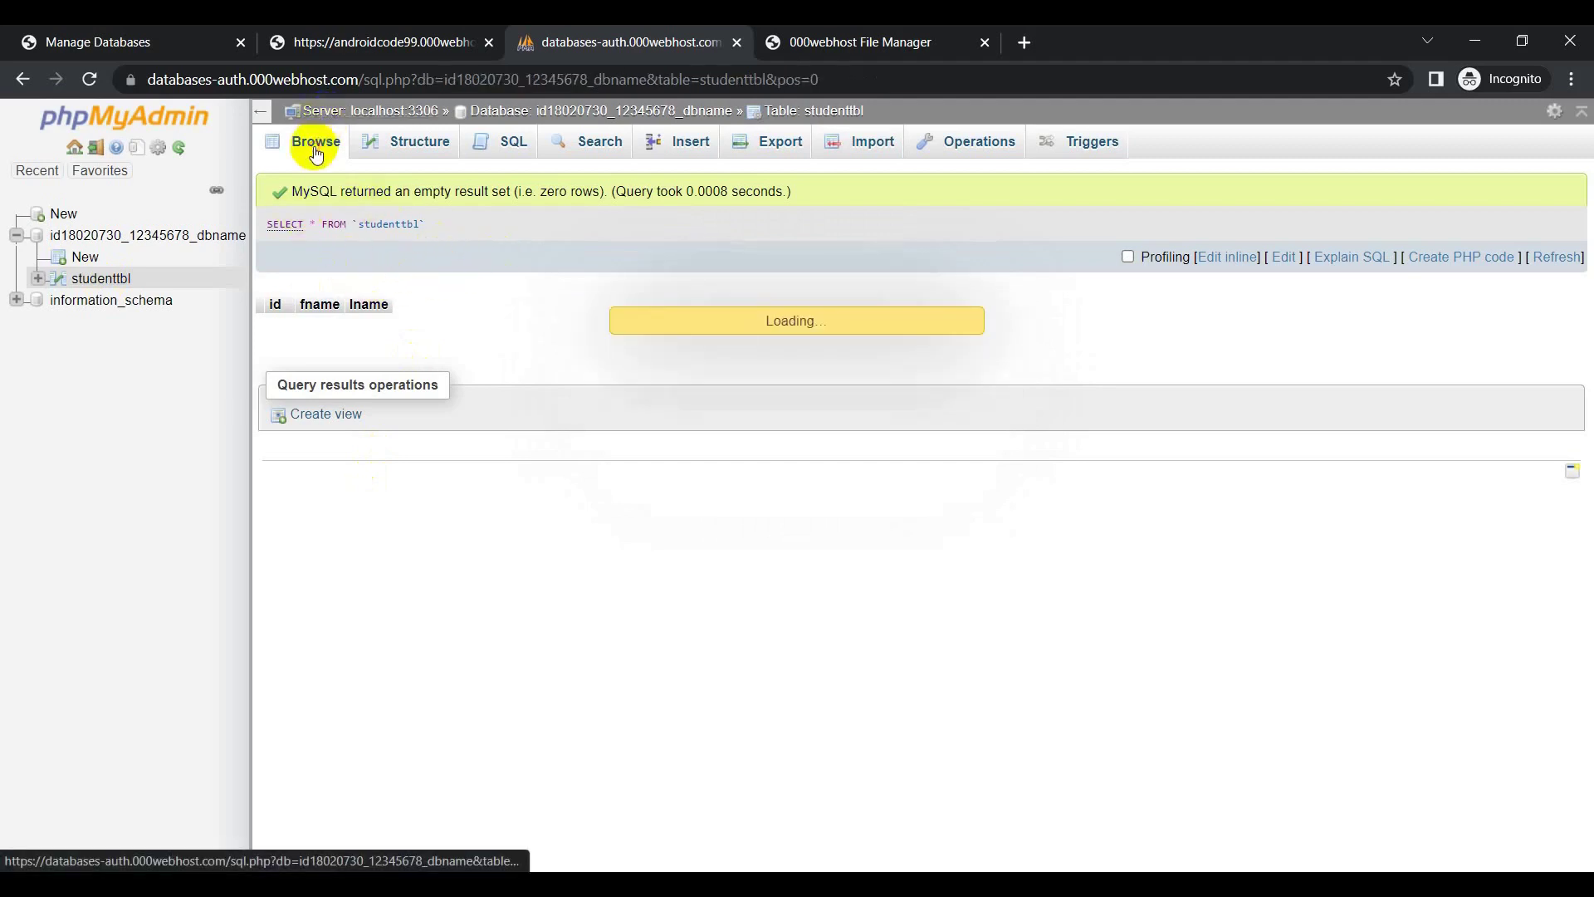
Relaunch phpMyAdmin from the database's Manage menu and open studenttbl, showing row 1, abc, xyz.
left_click(737, 42)
left_click(369, 48)
left_click(174, 43)
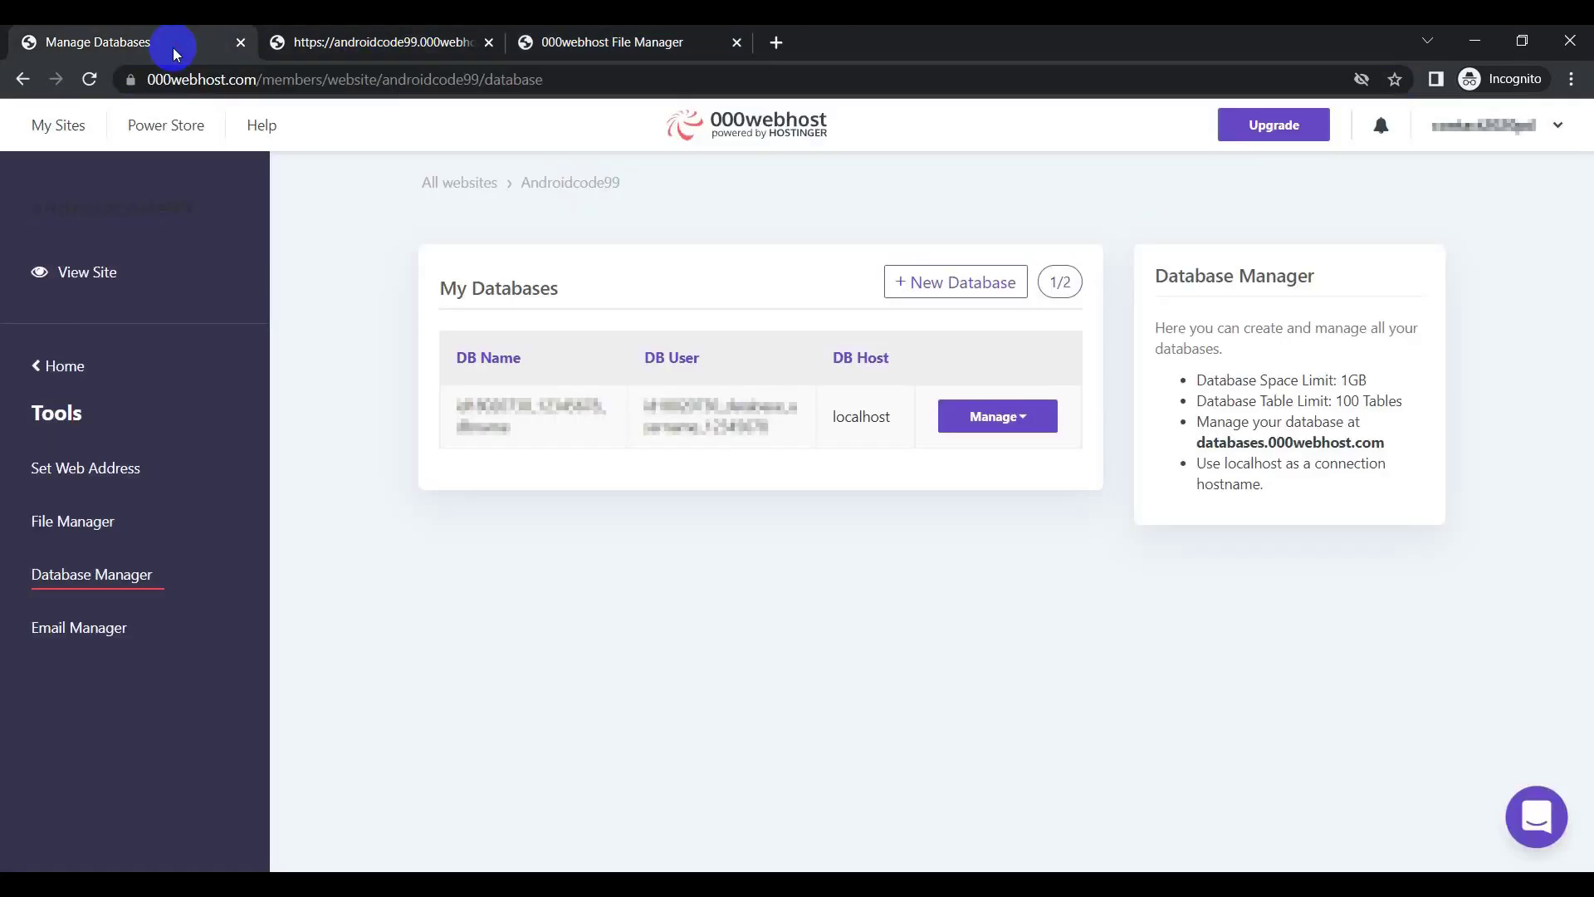
left_click(1009, 425)
left_click(997, 456)
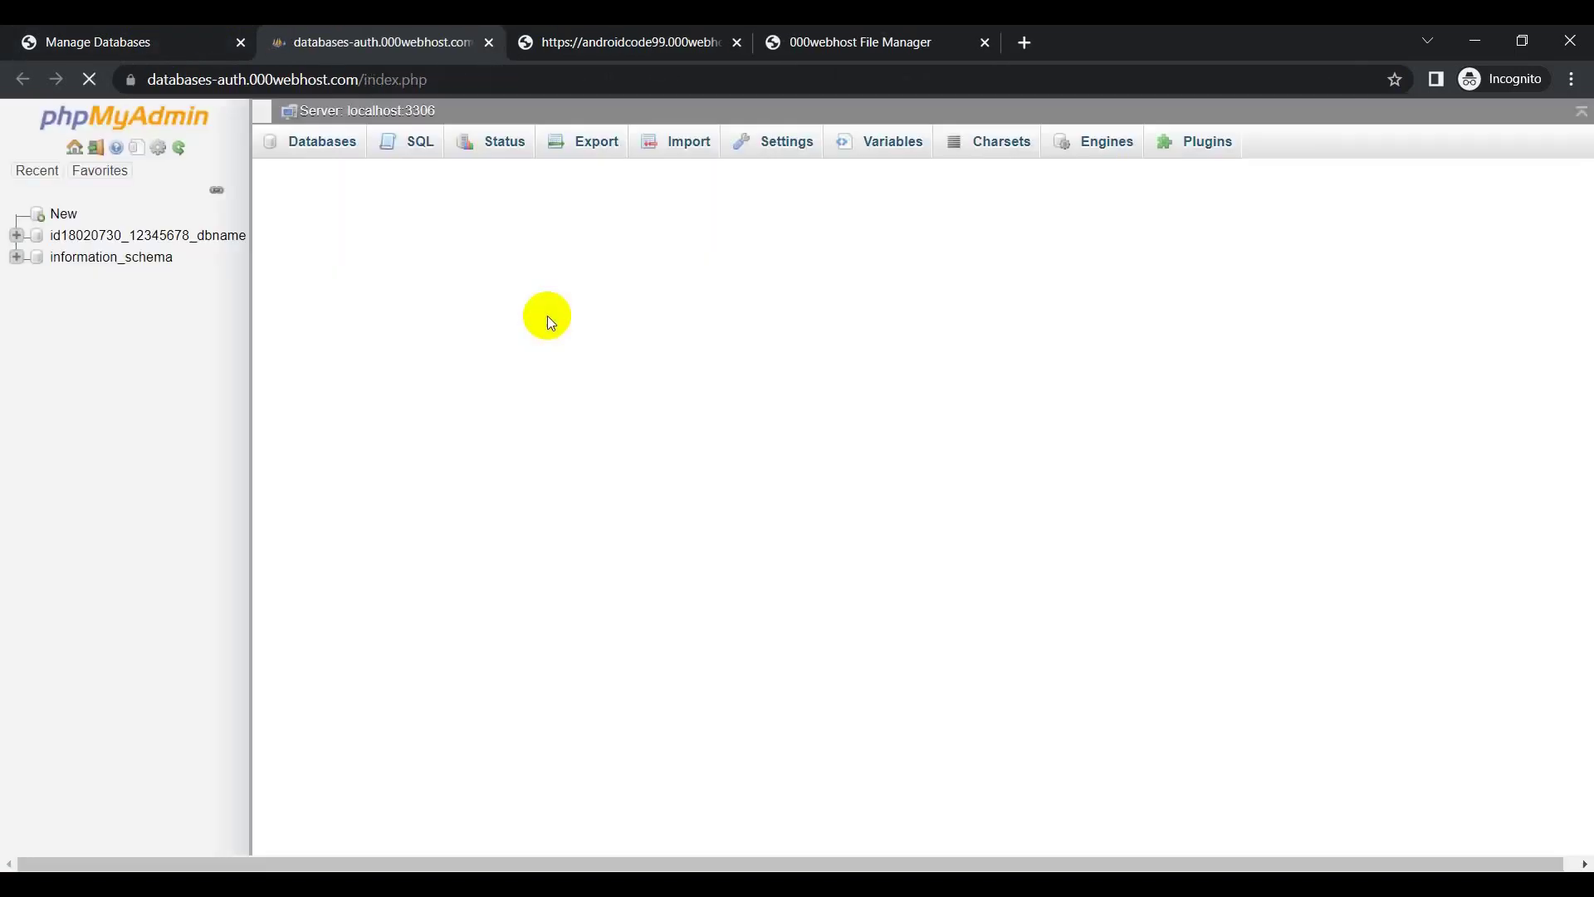
scroll(546, 315, "down", 1)
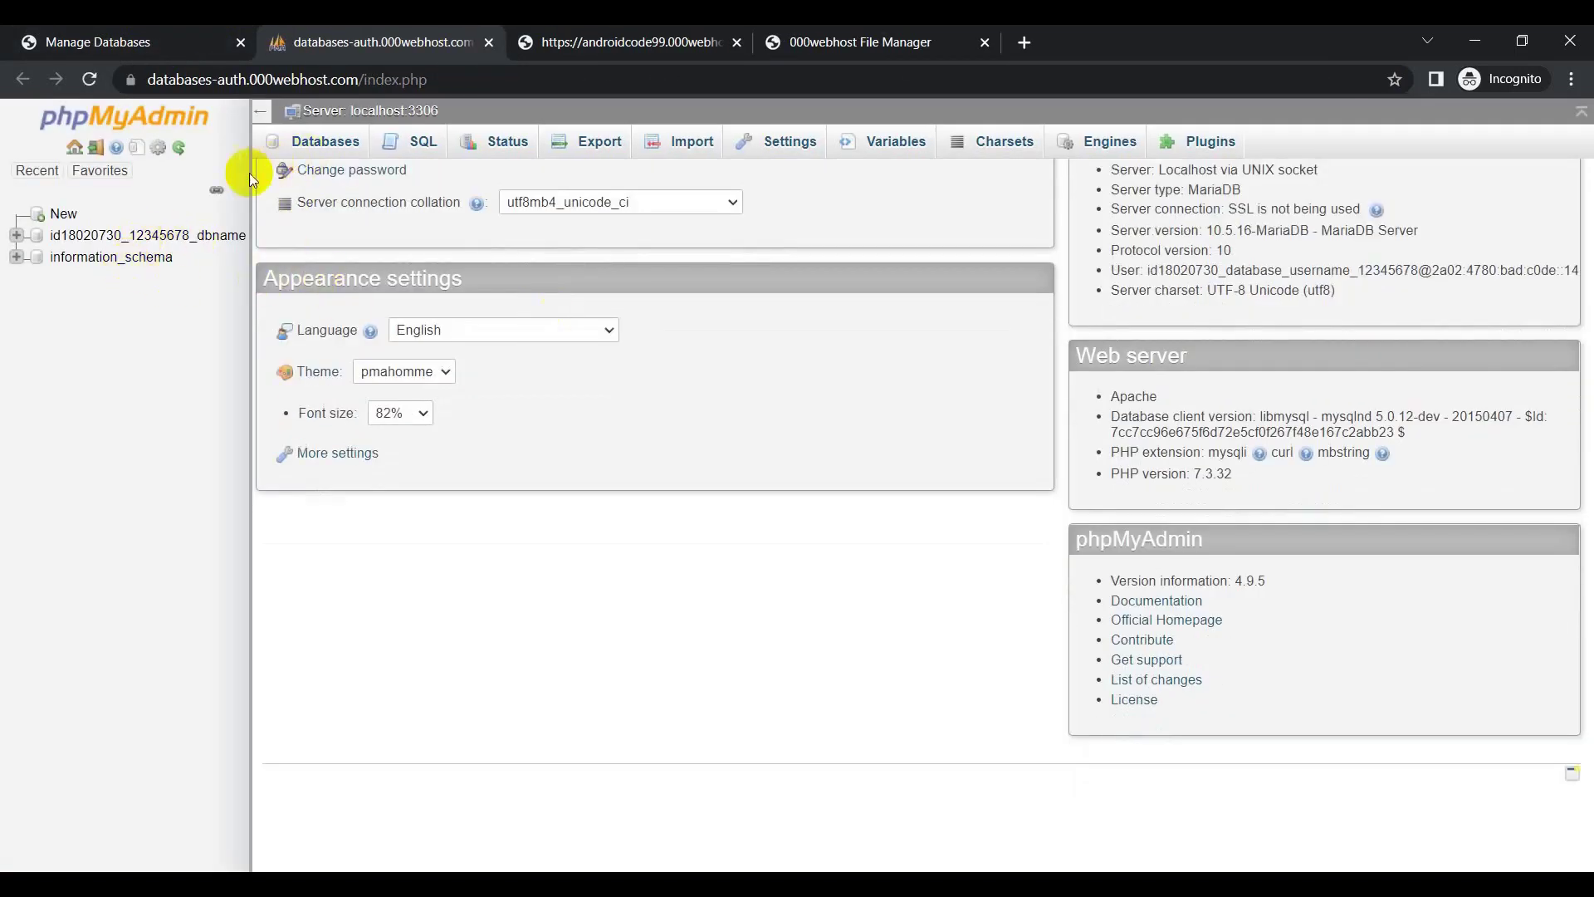
scroll(83, 240, "up", 1)
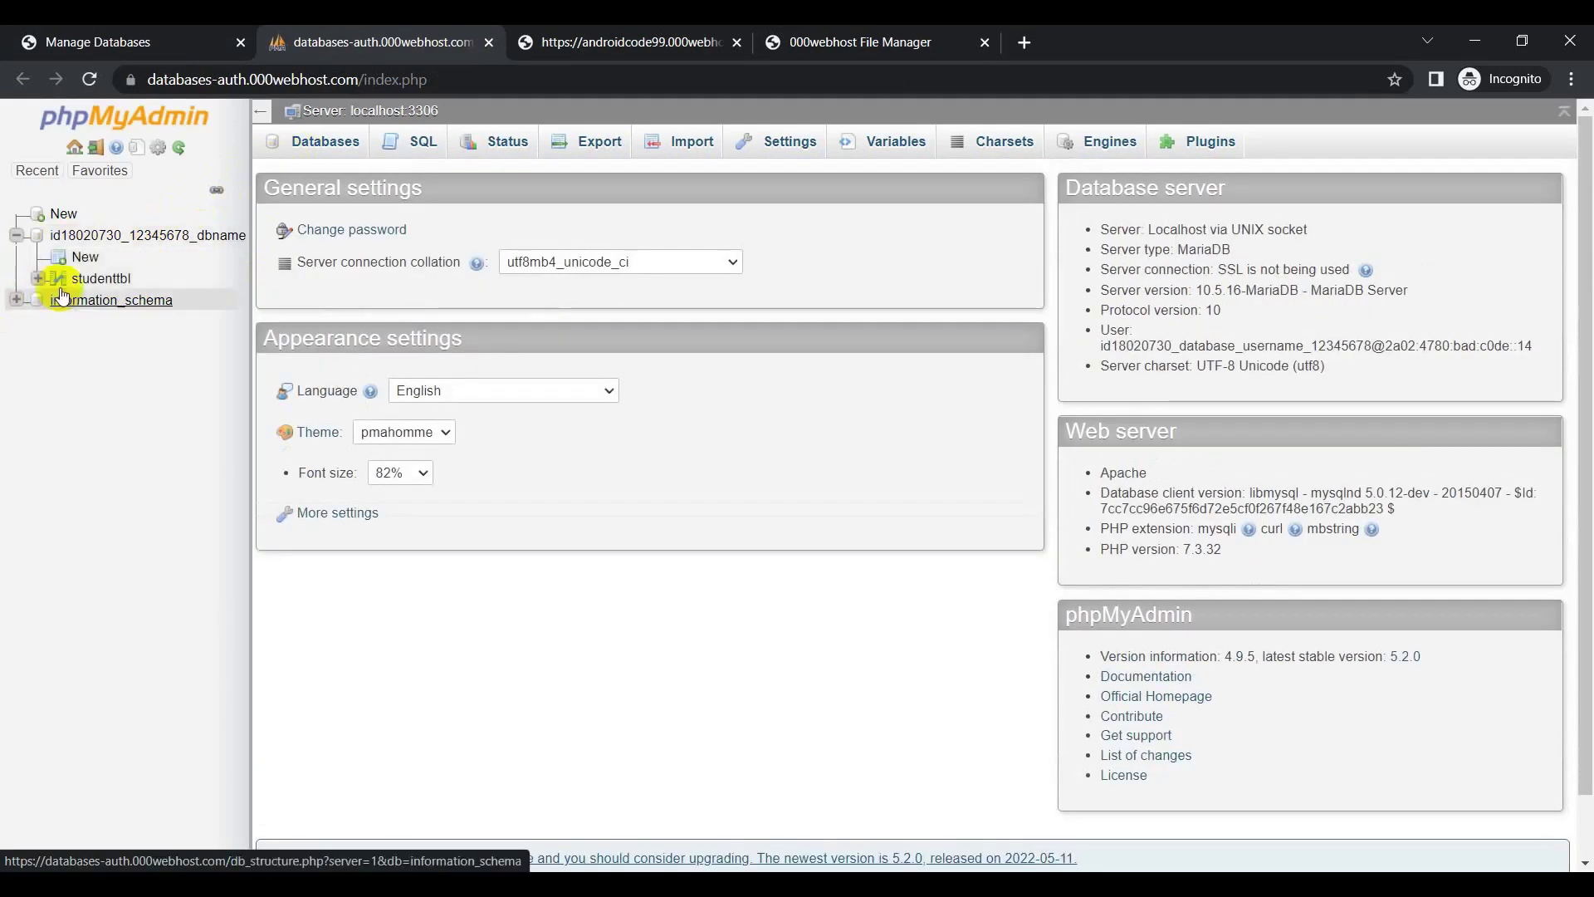
left_click(96, 280)
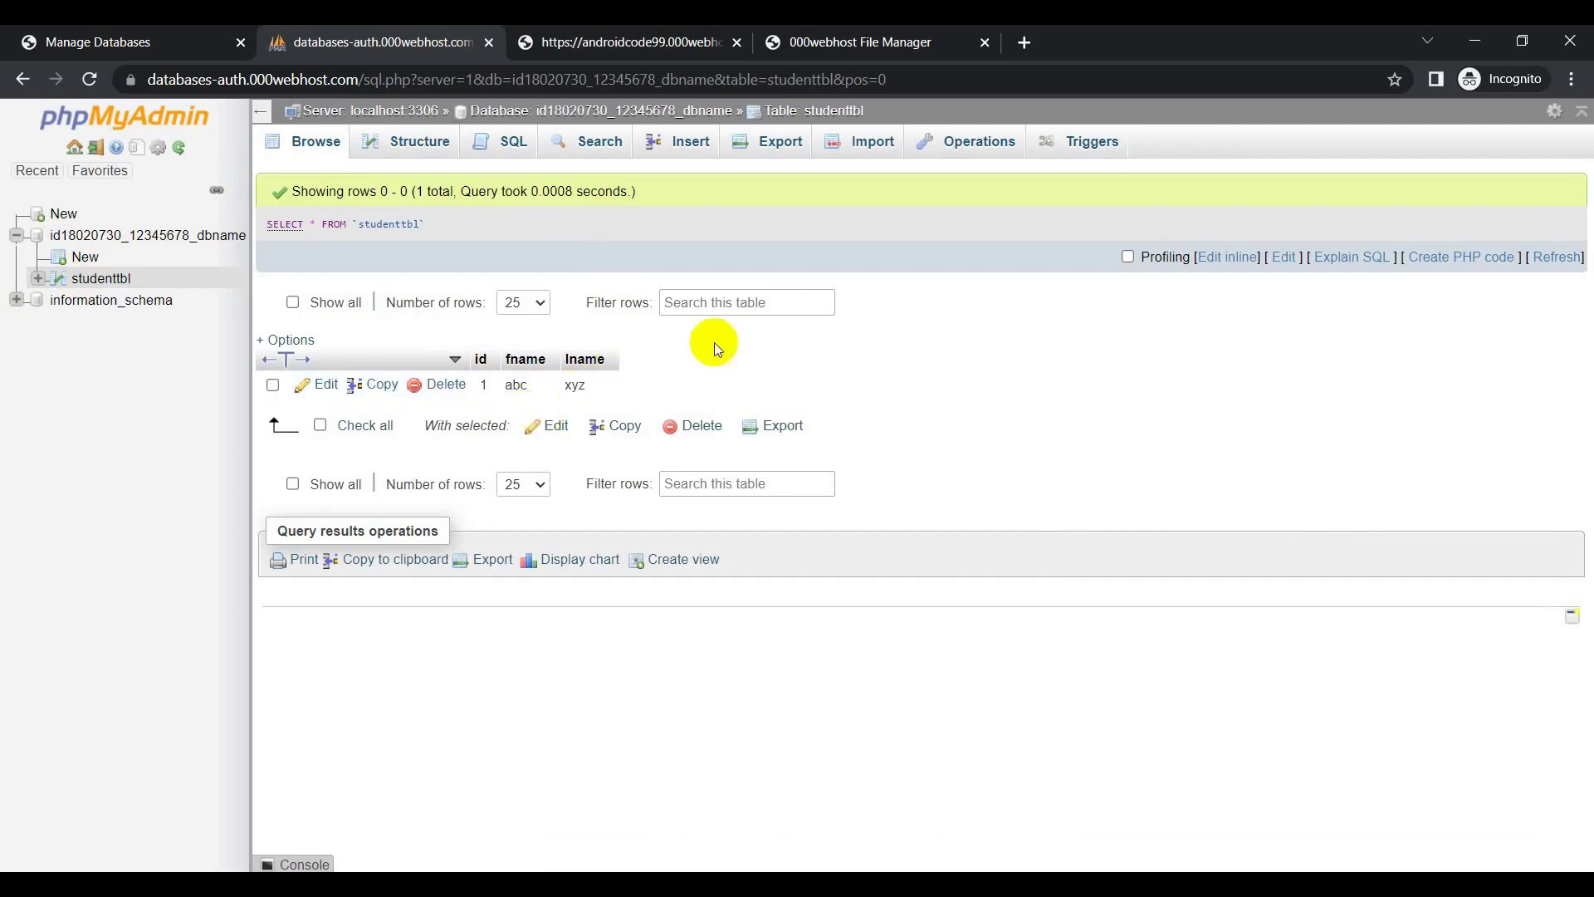
Change the Postman form-data values to ajaye and devgan and resend the POST.
key("alt+Tab")
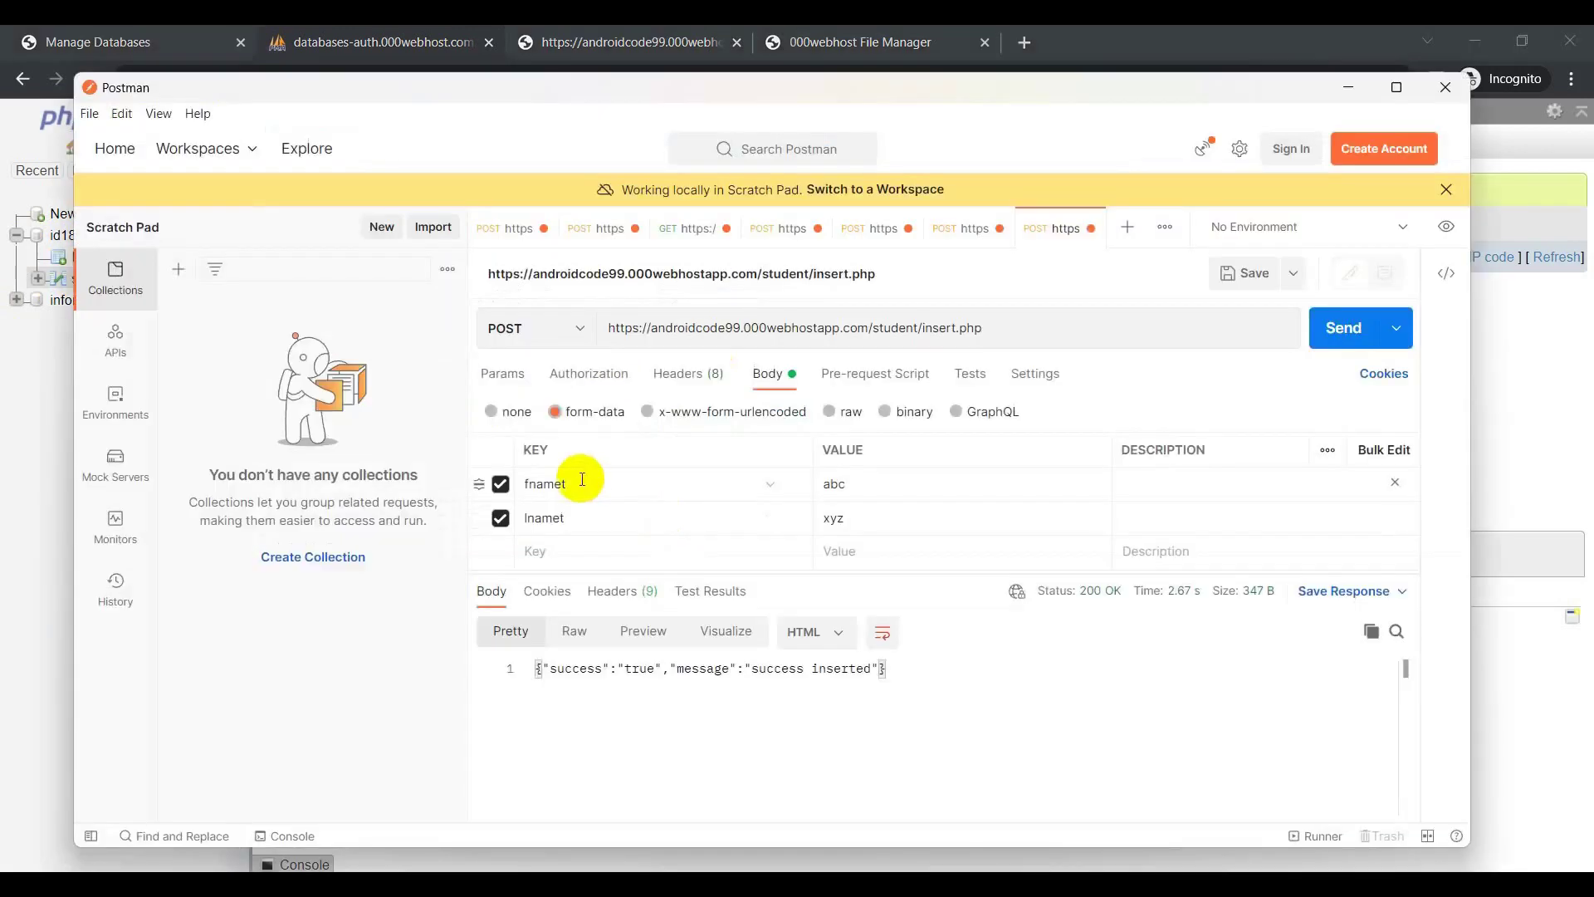
left_click_drag(818, 484, 867, 485)
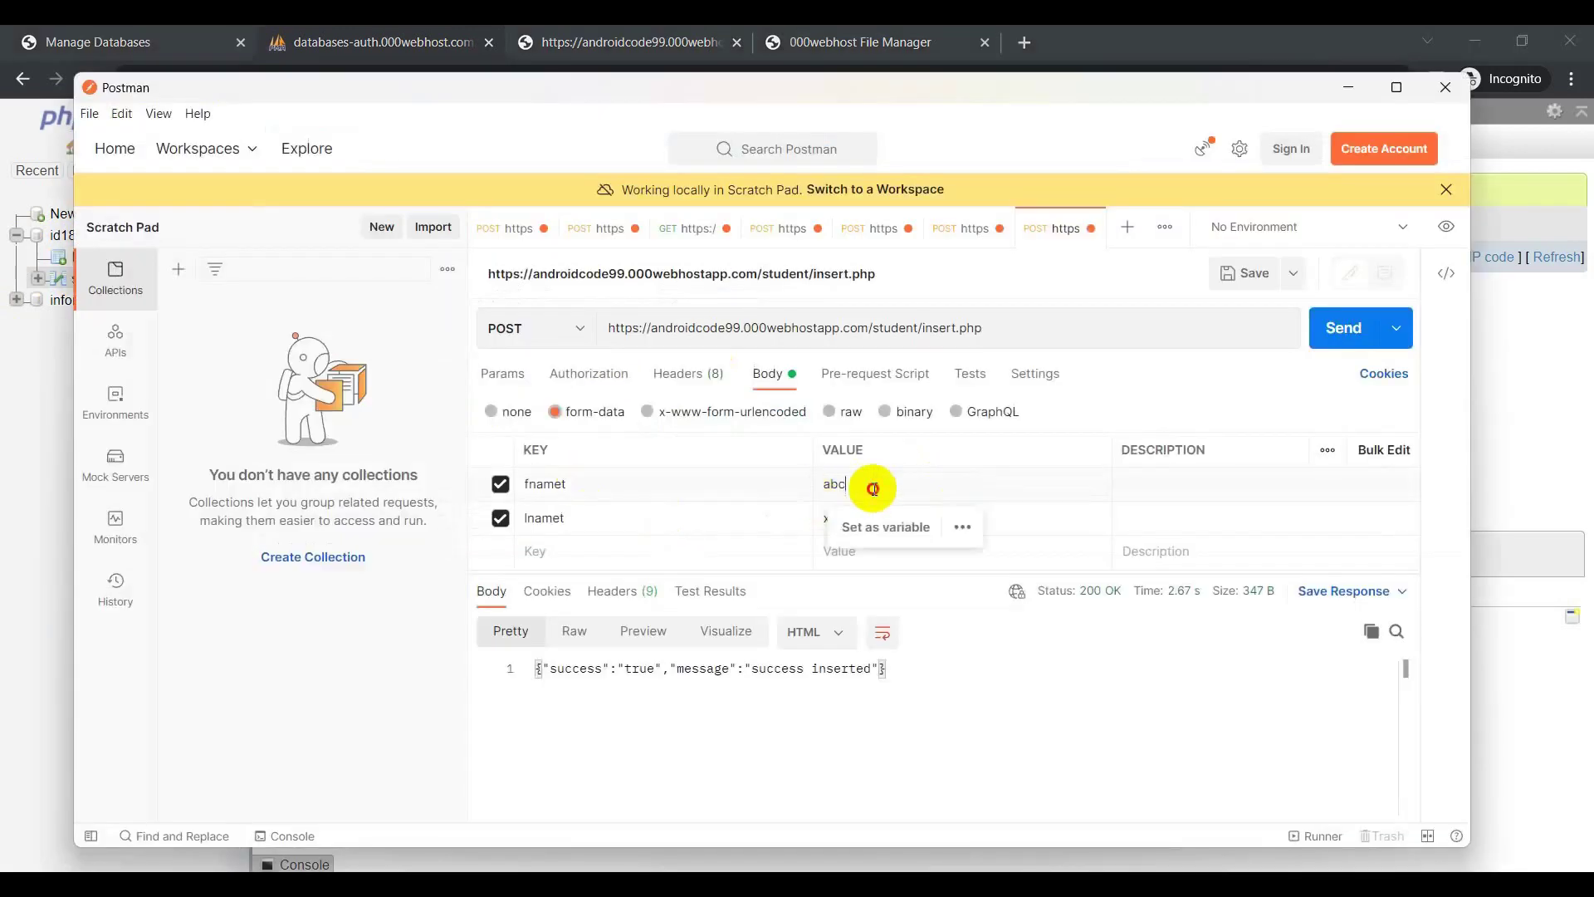
left_click(819, 485)
type("ajay")
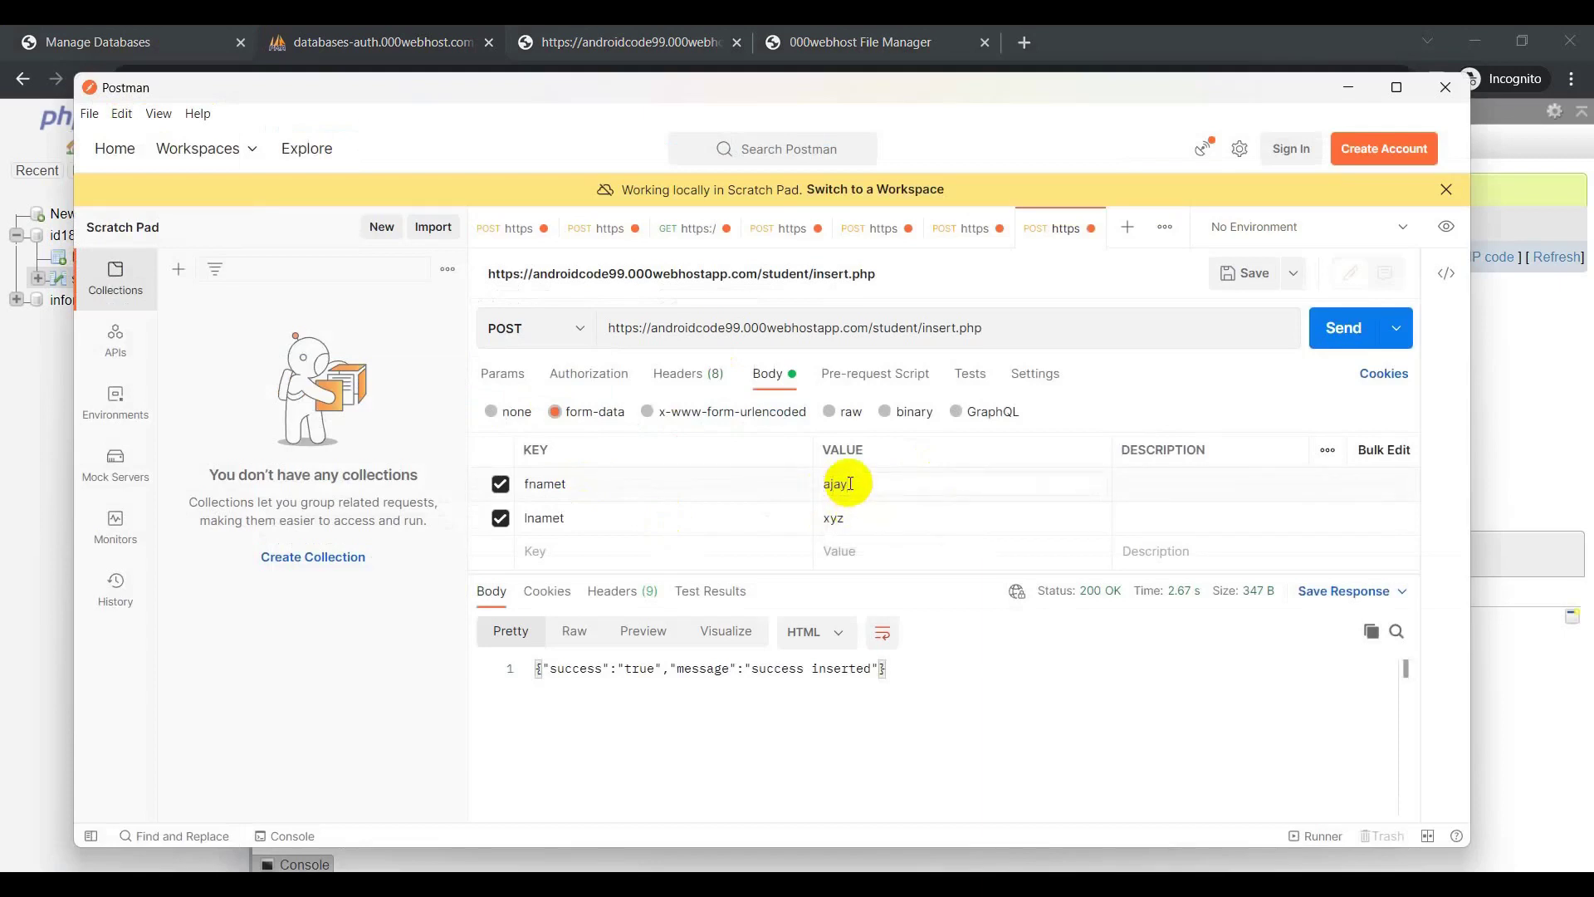
type("e")
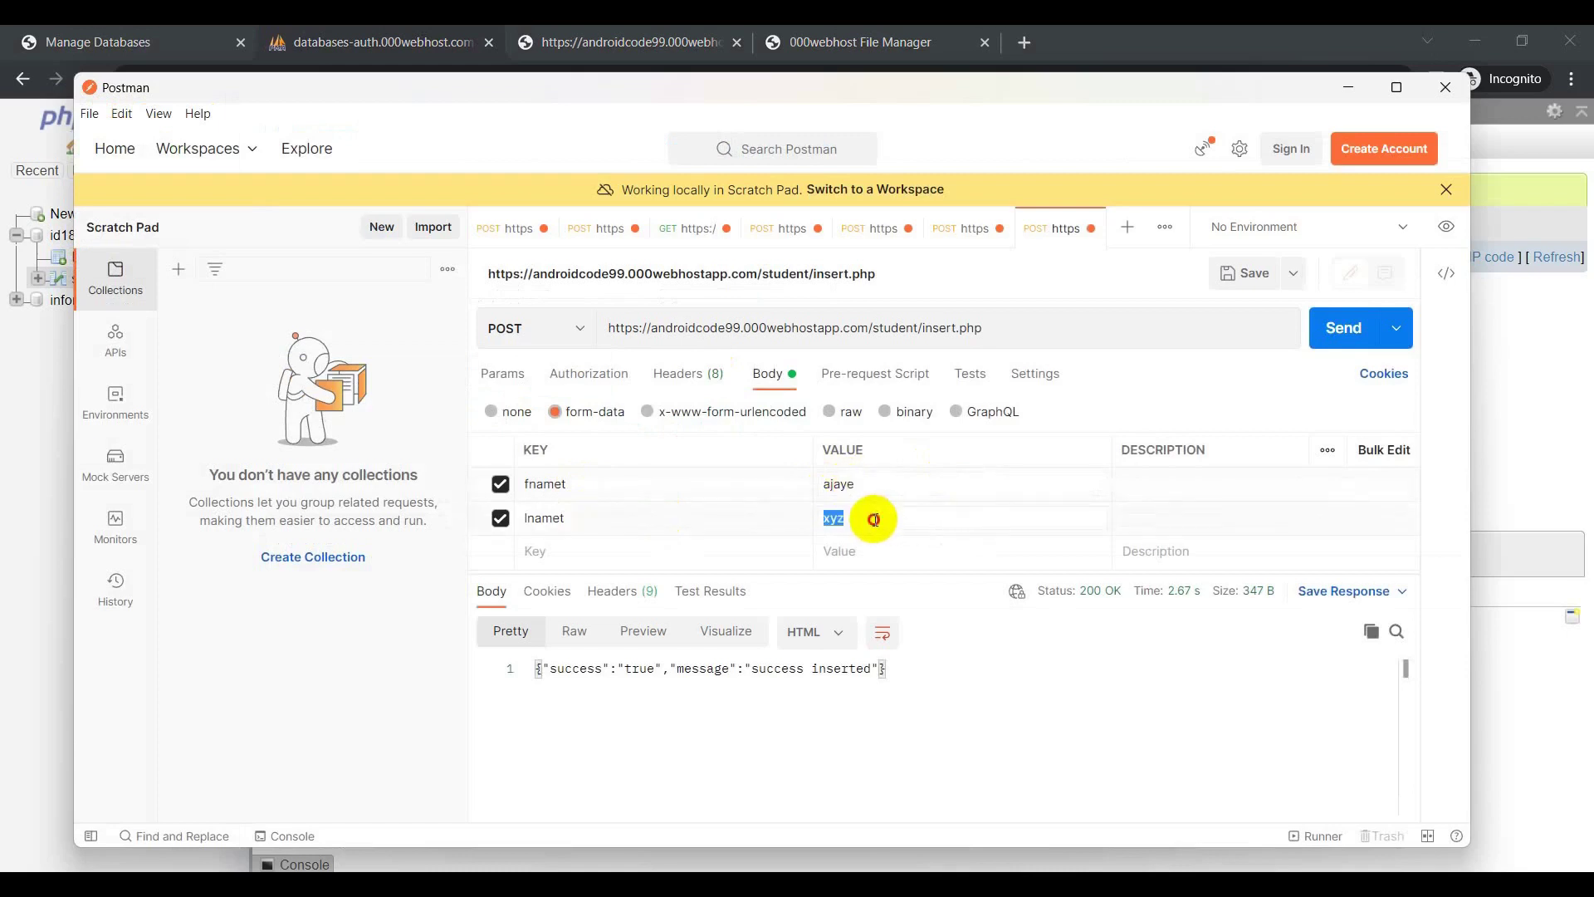
type("devgan")
left_click(1348, 326)
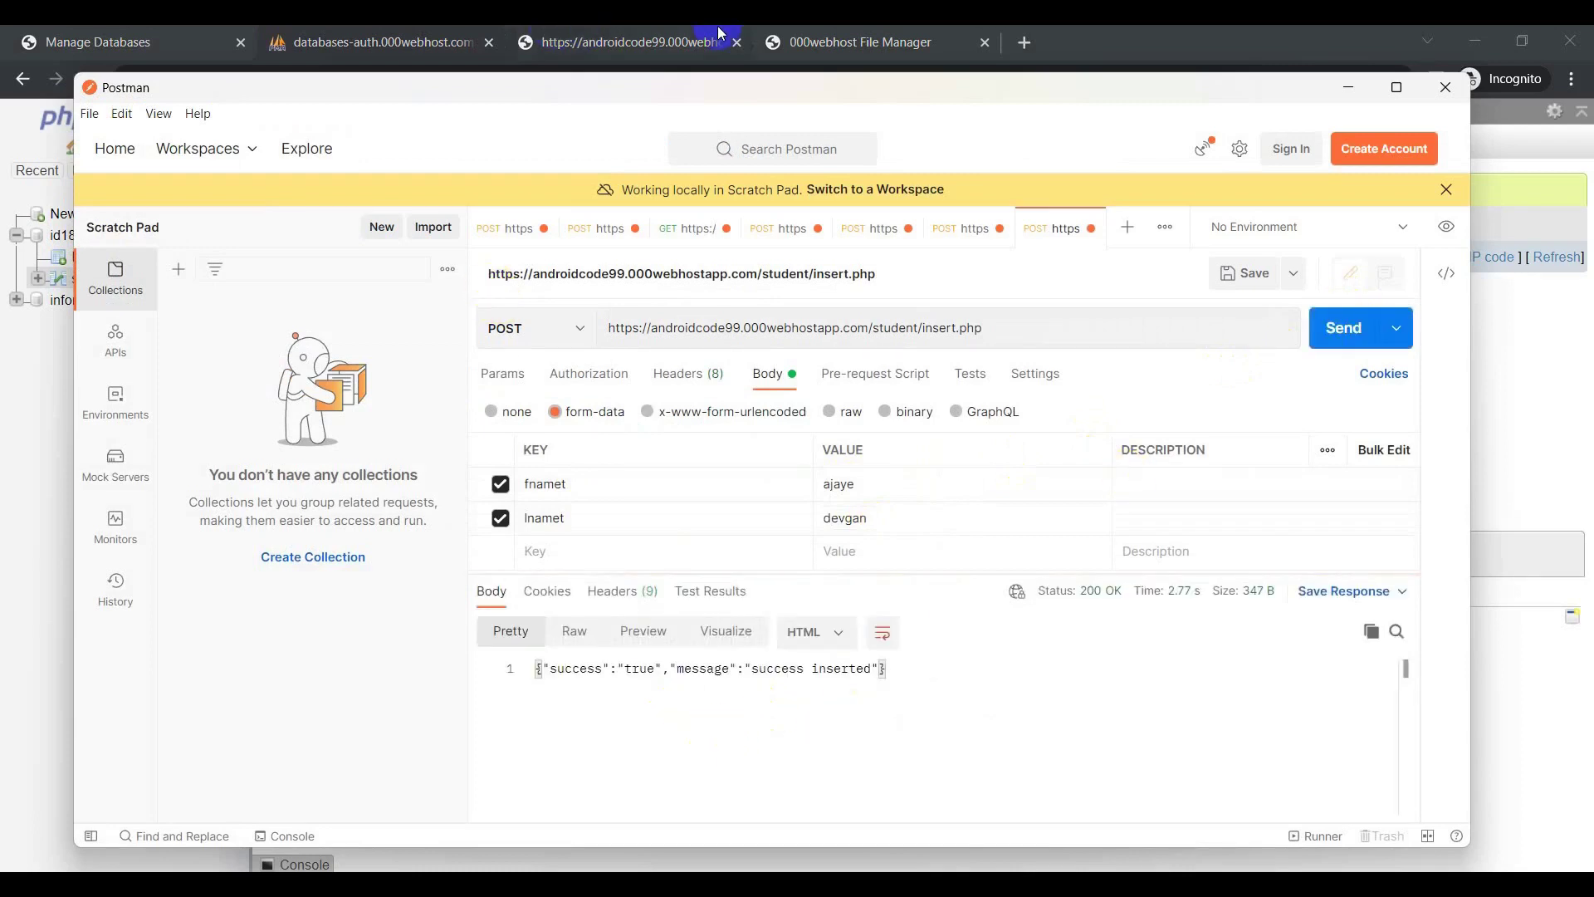
Return to the phpMyAdmin studenttbl page and reload it with Browse to look for row 2.
left_click(380, 41)
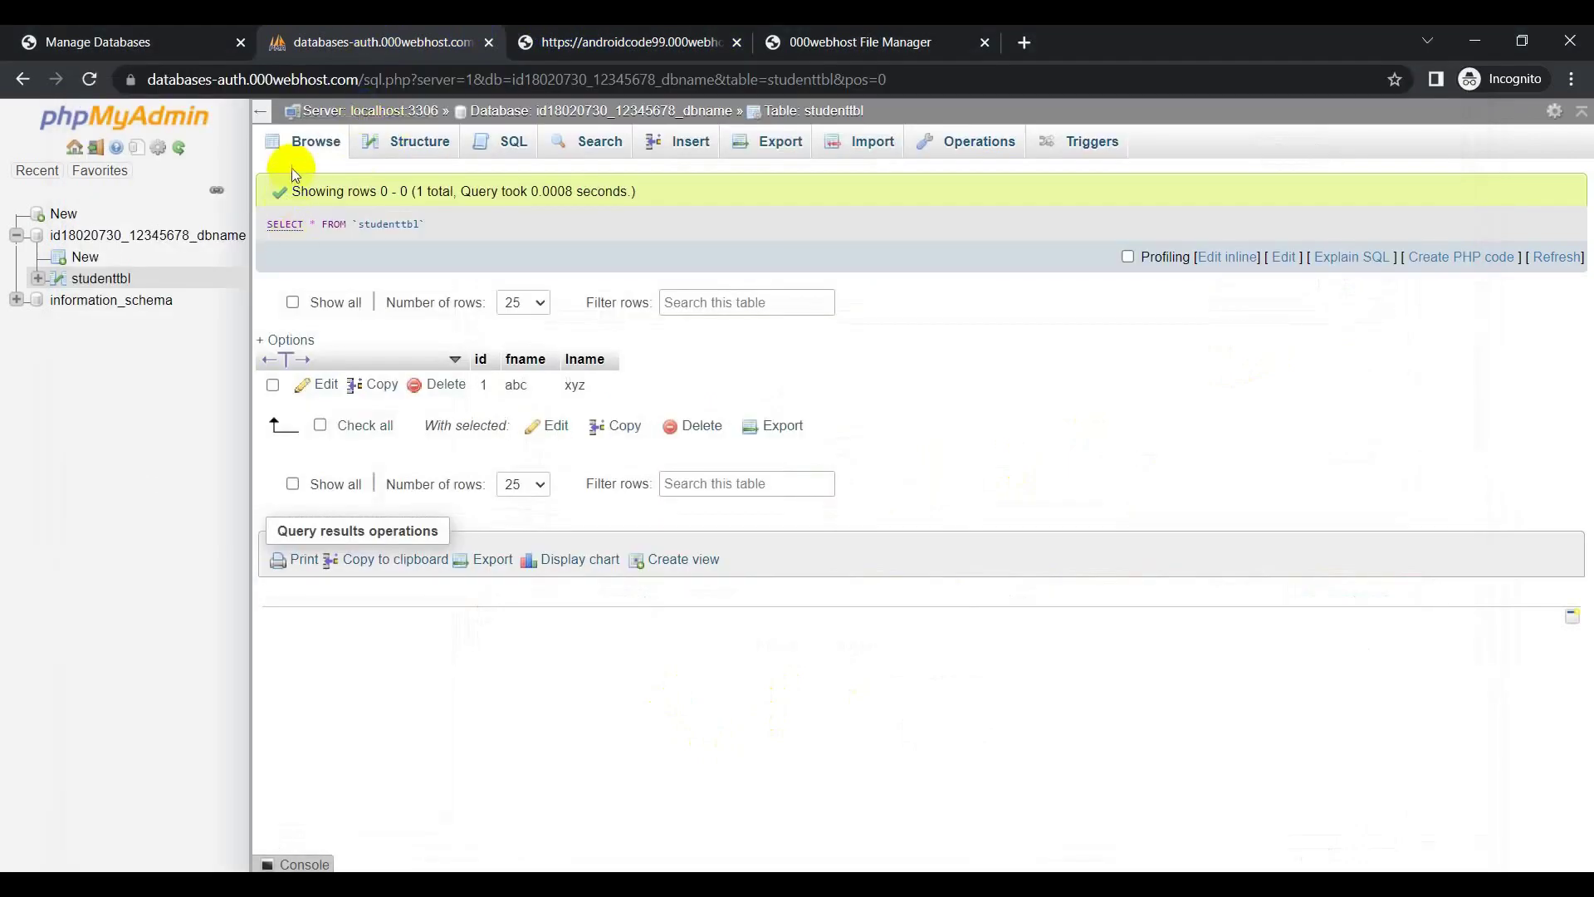
left_click(320, 143)
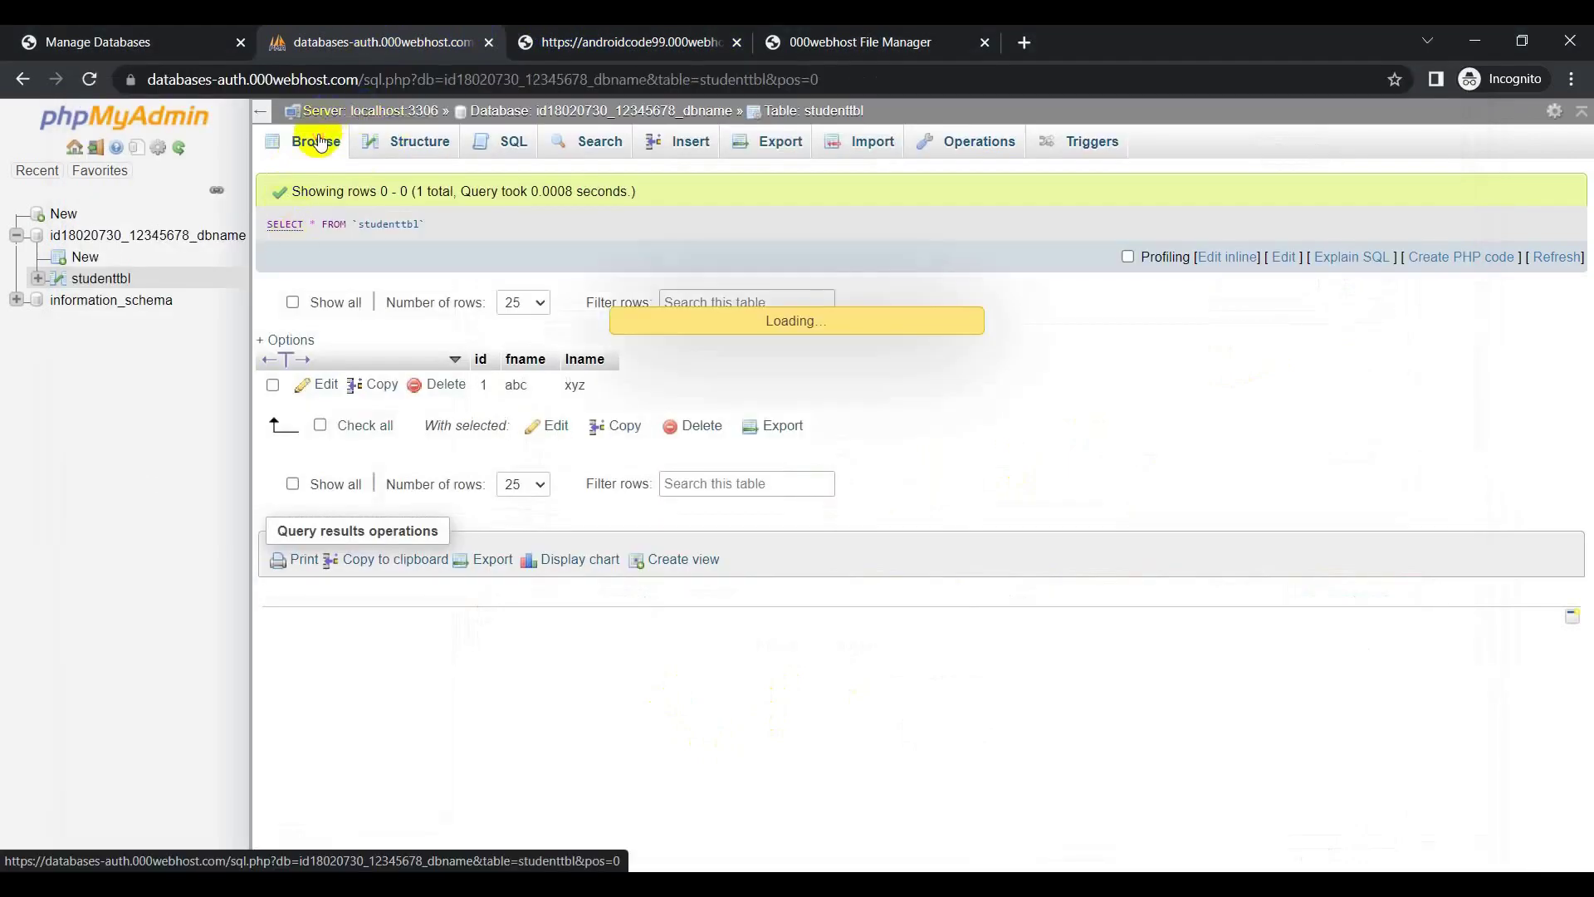